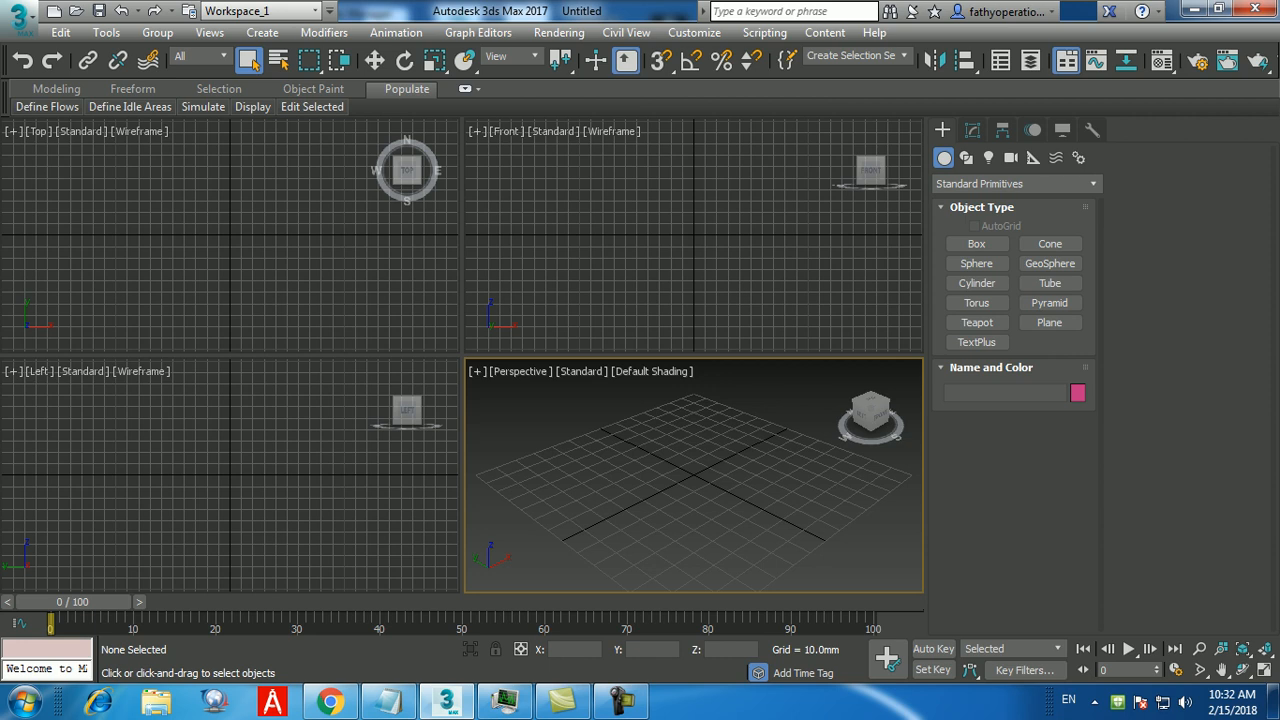
Step: Maximize the Perspective viewport and orbit it to a lower viewing angle
key("alt+w")
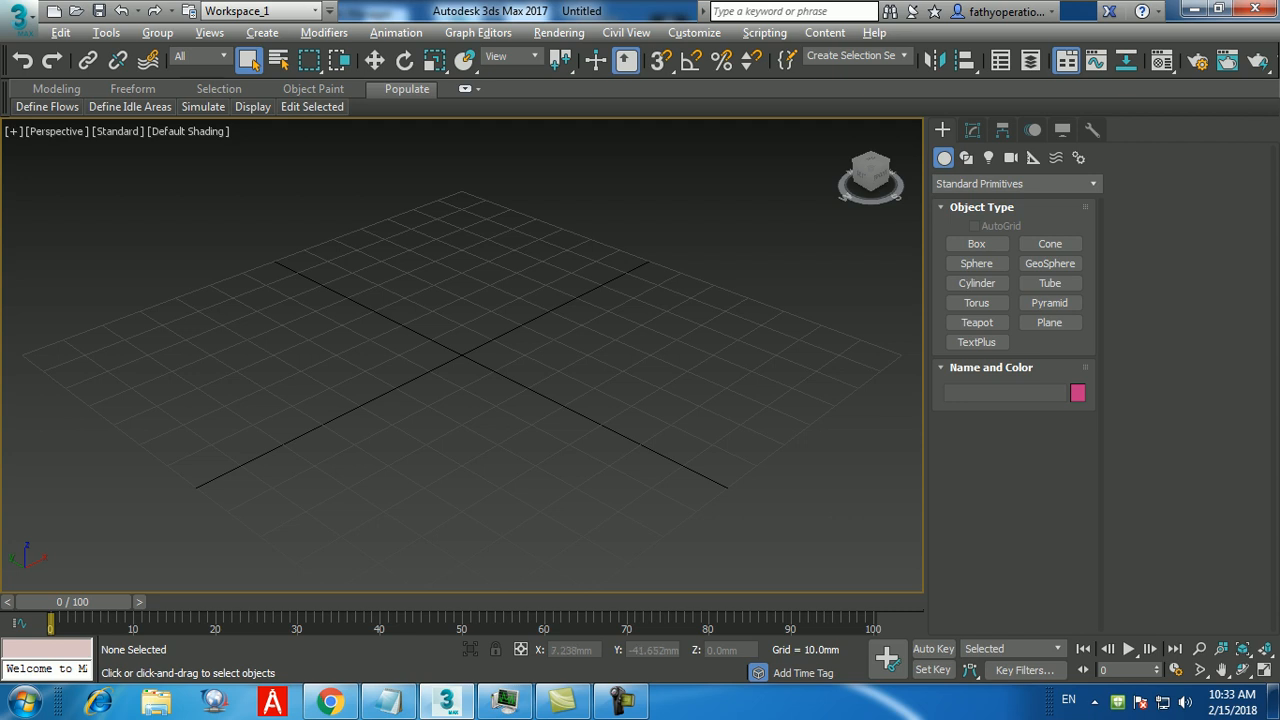
middle_click_drag(524, 519, 401, 457, "alt")
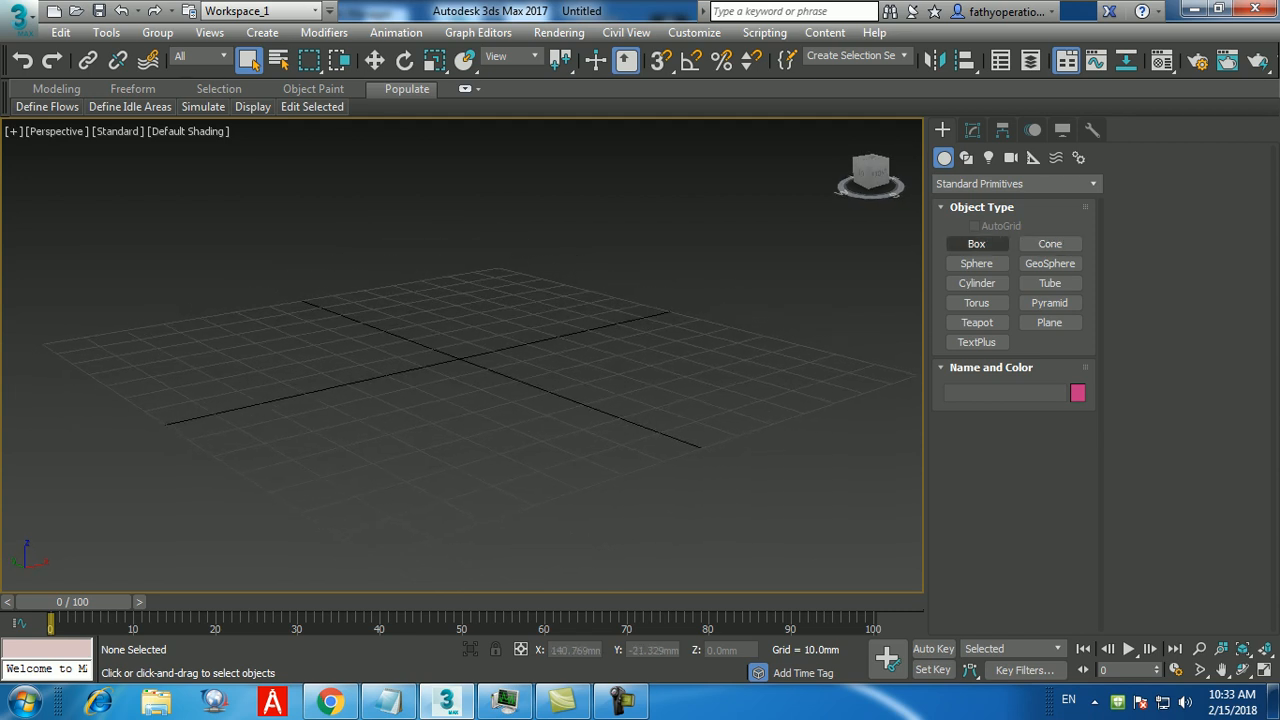
Step: Create a box at the origin with length 7000 mm, width 5000 mm and height 3000 mm, using keyboard entry
left_click(976, 244)
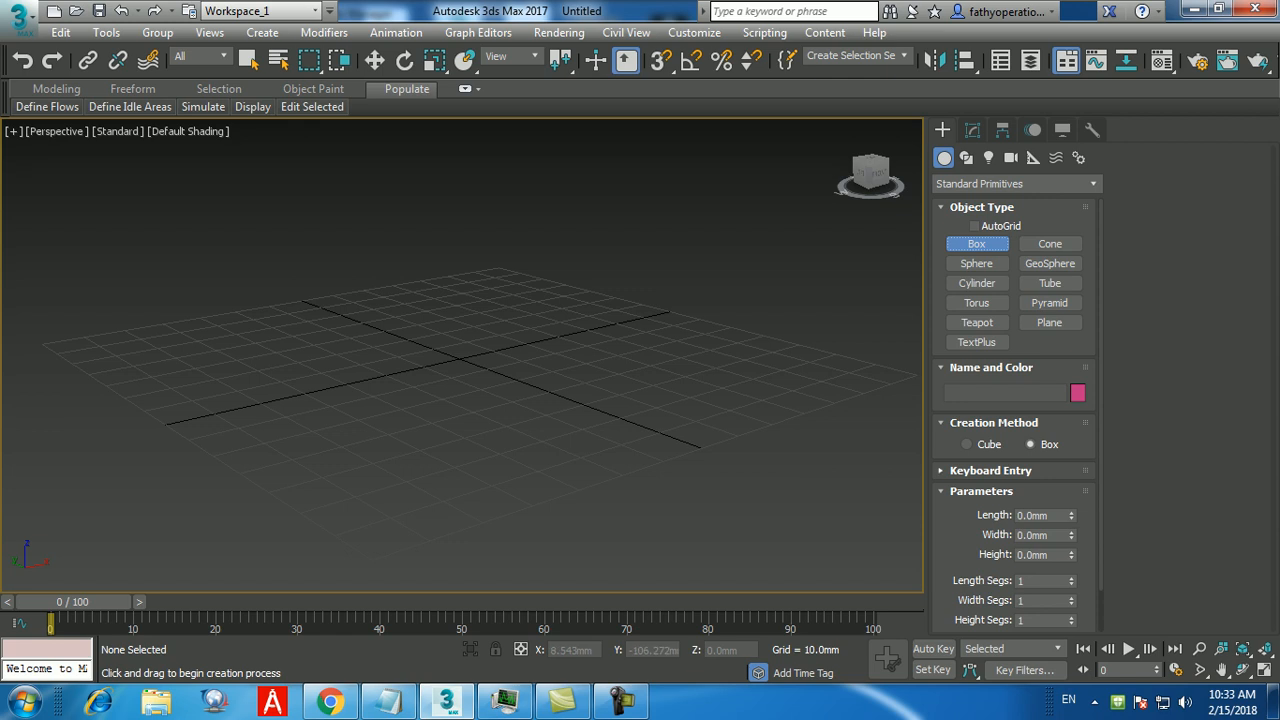
left_click(990, 471)
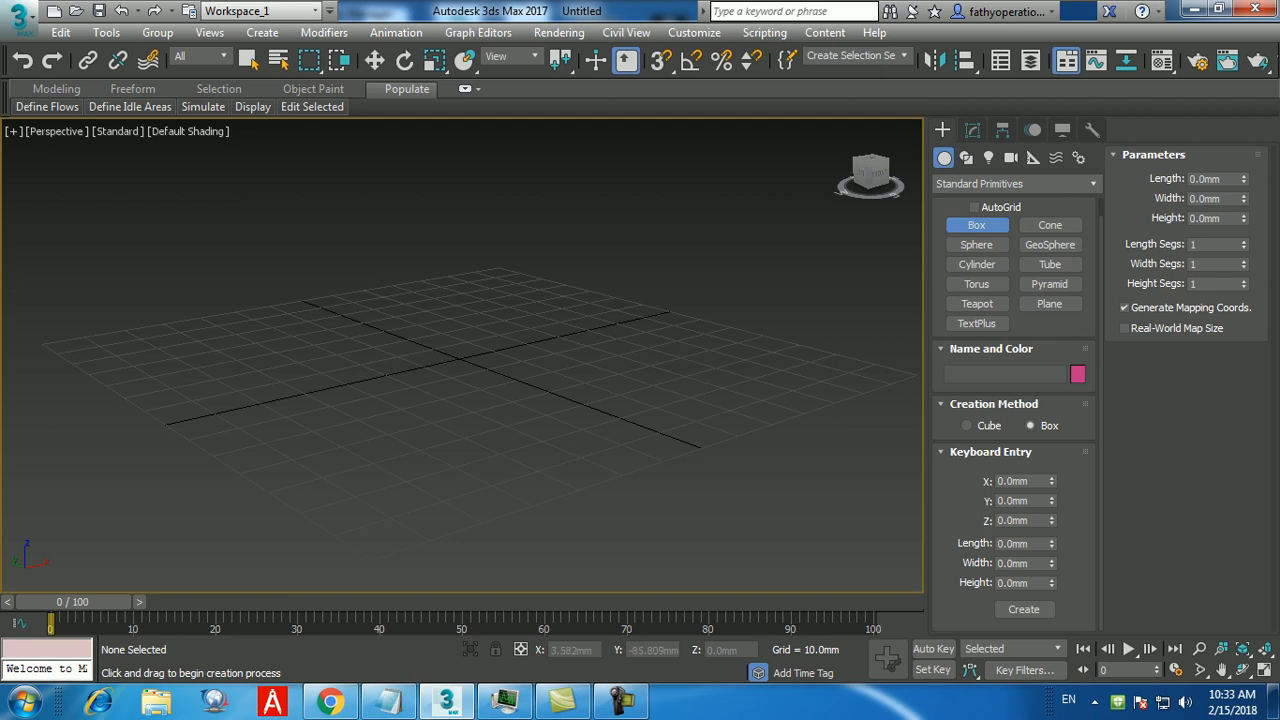
double_click(1013, 544)
type("7000")
key("Return")
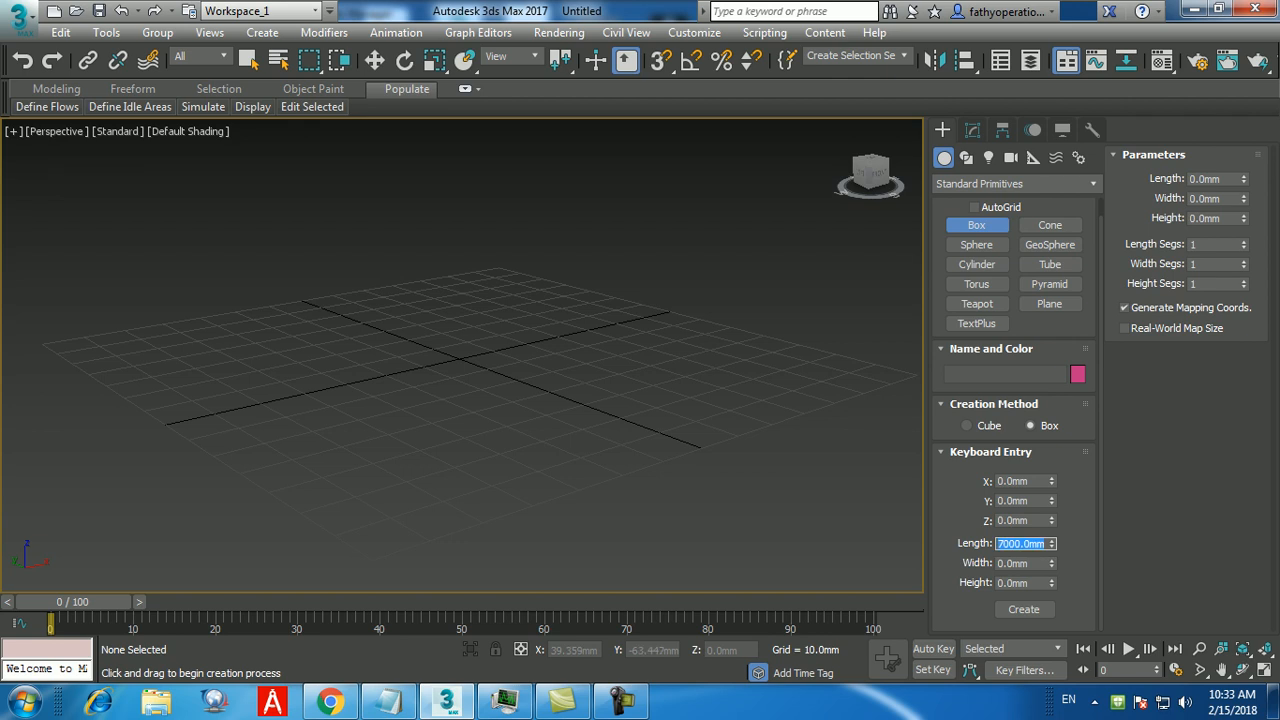
key("Tab")
type("5000")
key("Return")
key("Tab")
type("3000")
key("Return")
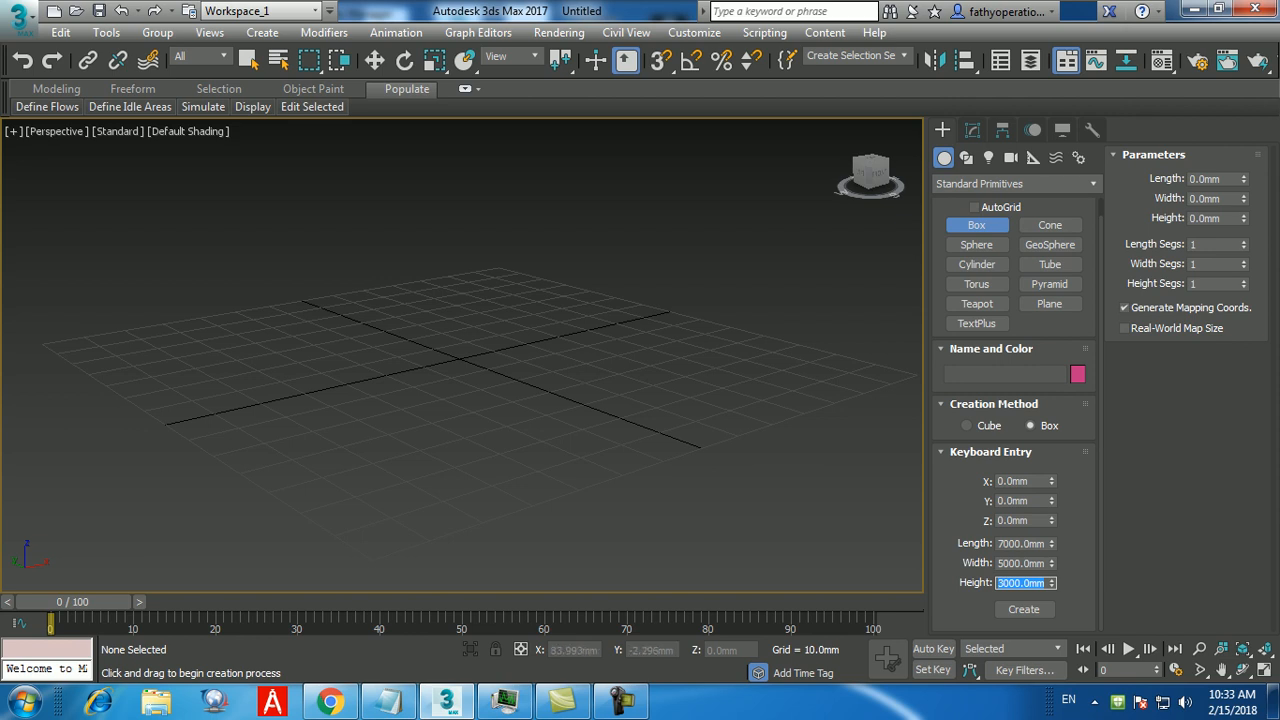
left_click(1024, 609)
key("z")
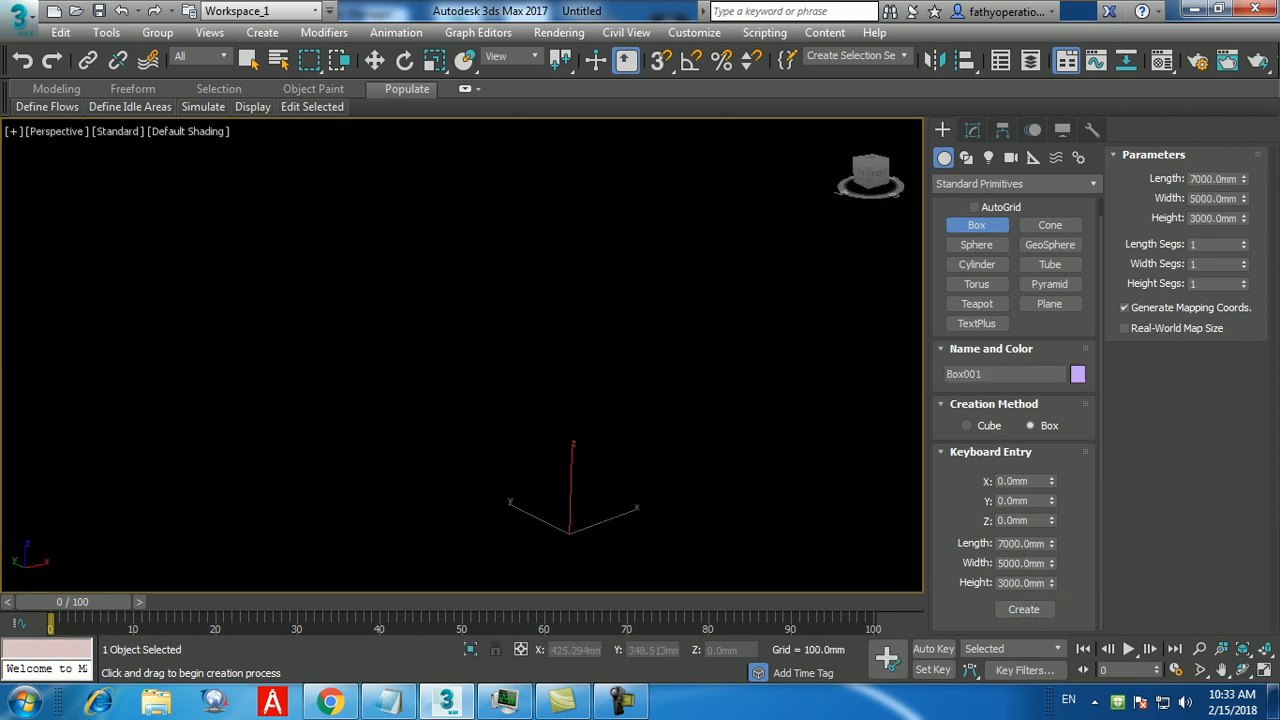
scroll(614, 505, "up", 3)
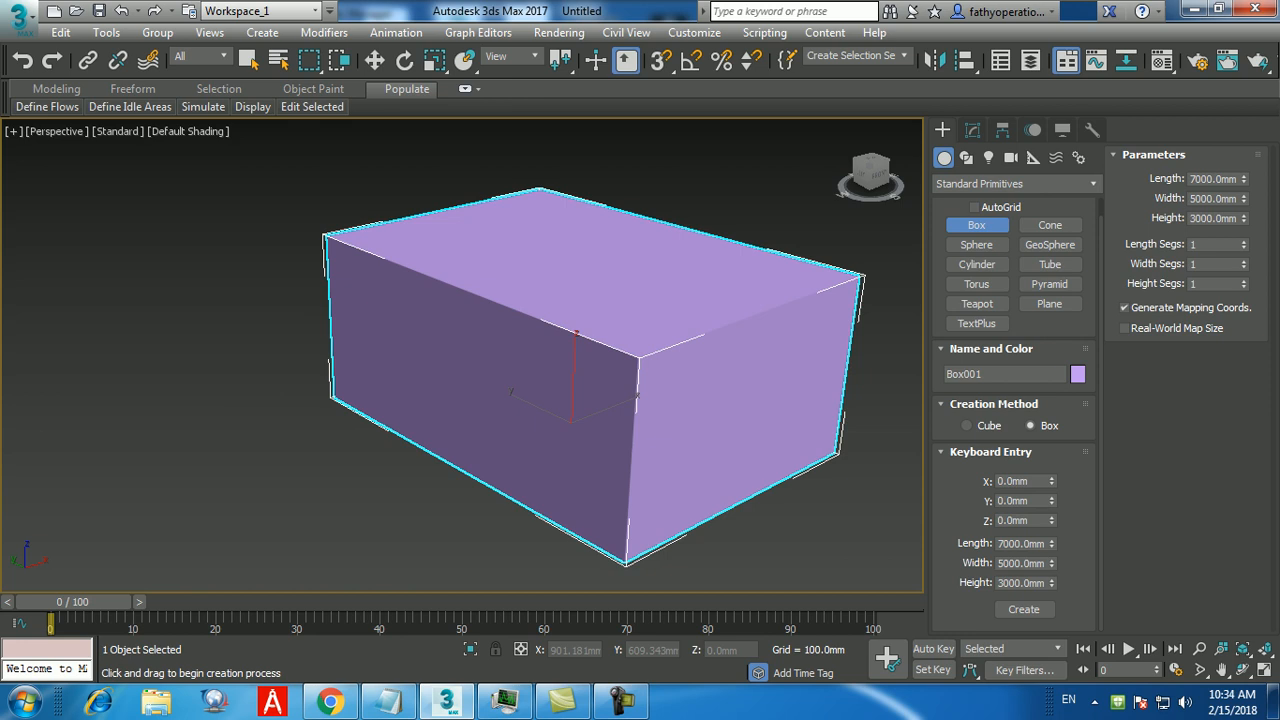
Step: End box creation and turn on the Edged Faces display in the Perspective viewport
right_click(586, 398)
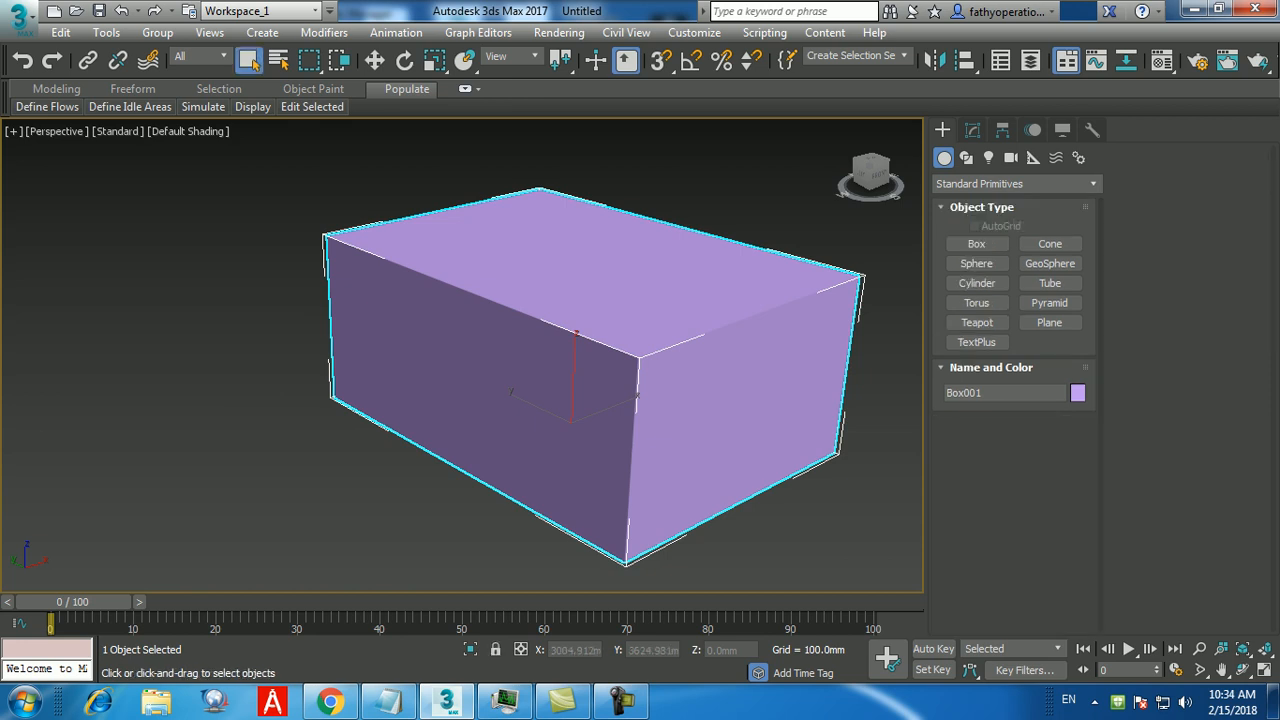
middle_click_drag(640, 346, 621, 342)
key("F4")
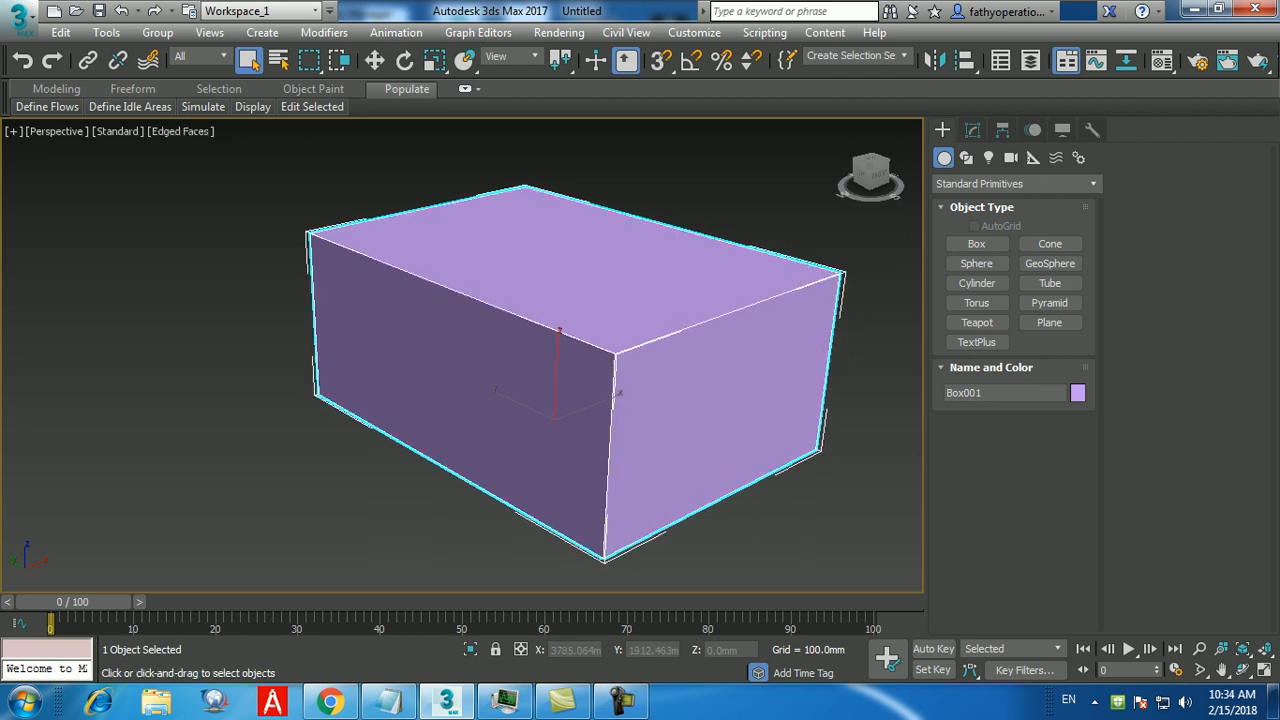
left_click(625, 703)
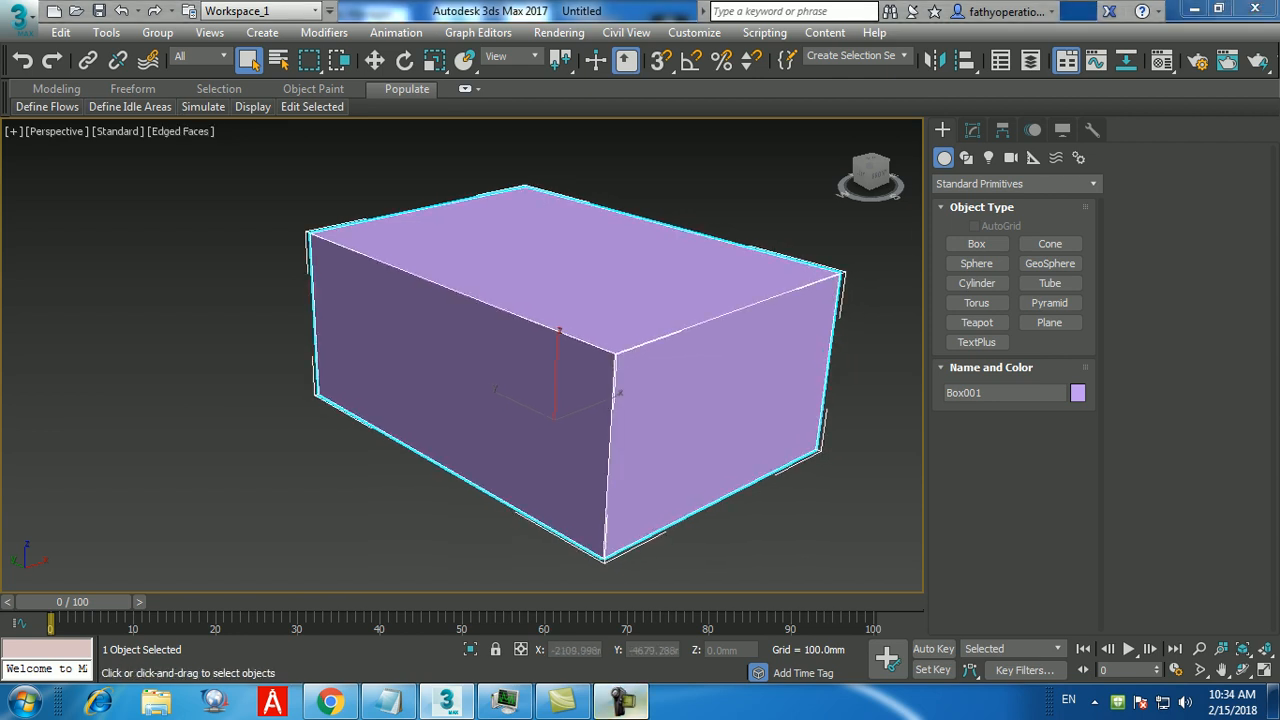
left_click(622, 702)
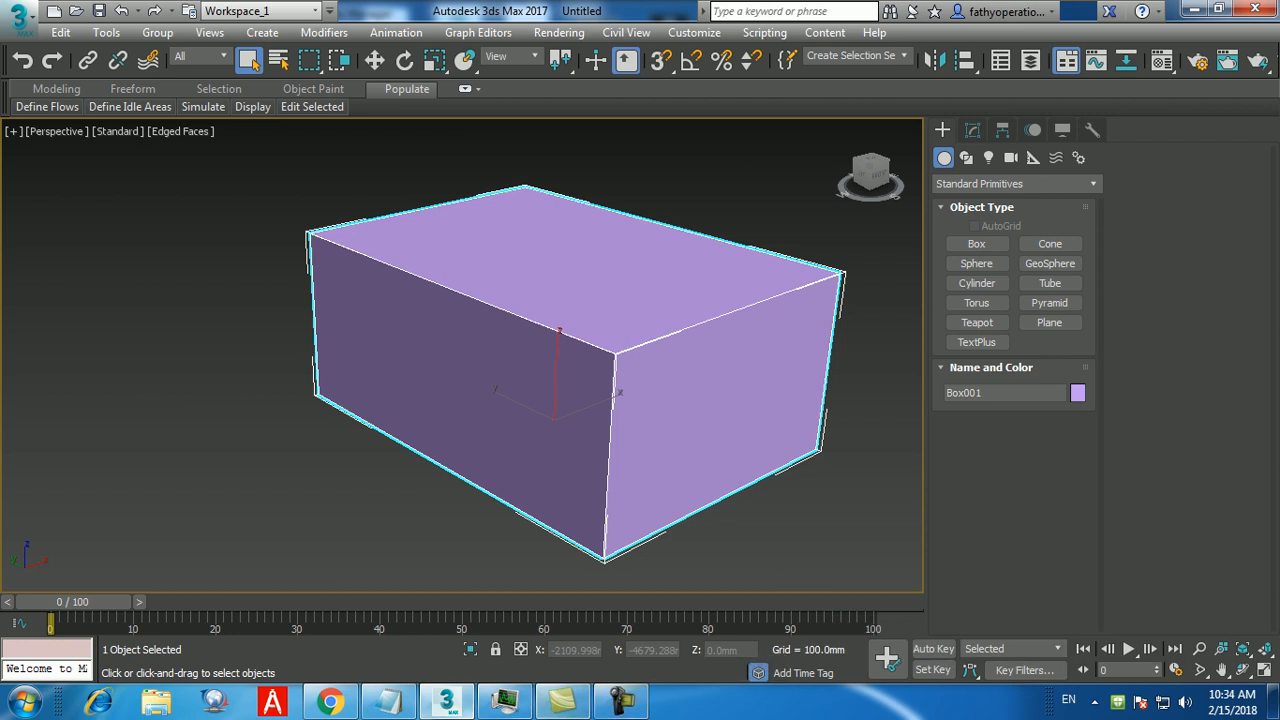
left_click(508, 702)
left_click(1000, 10)
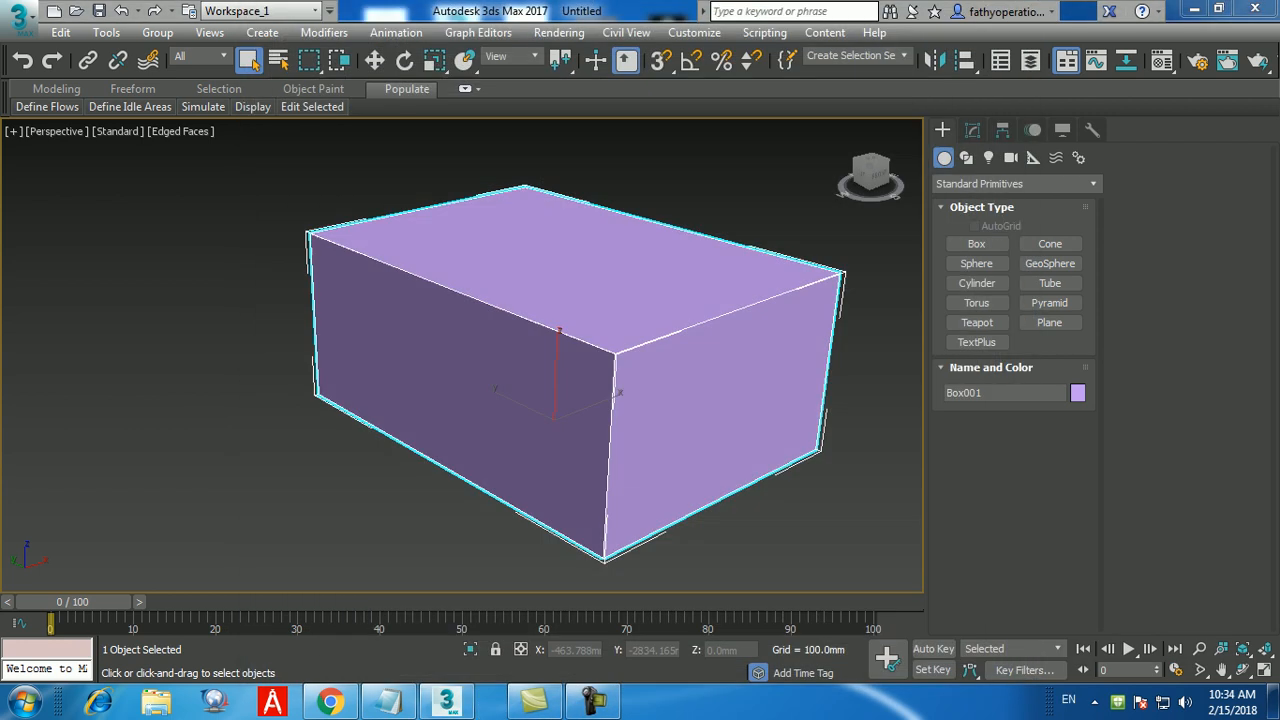
Step: Convert the box to an Editable Poly
middle_click_drag(625, 400, 603, 382)
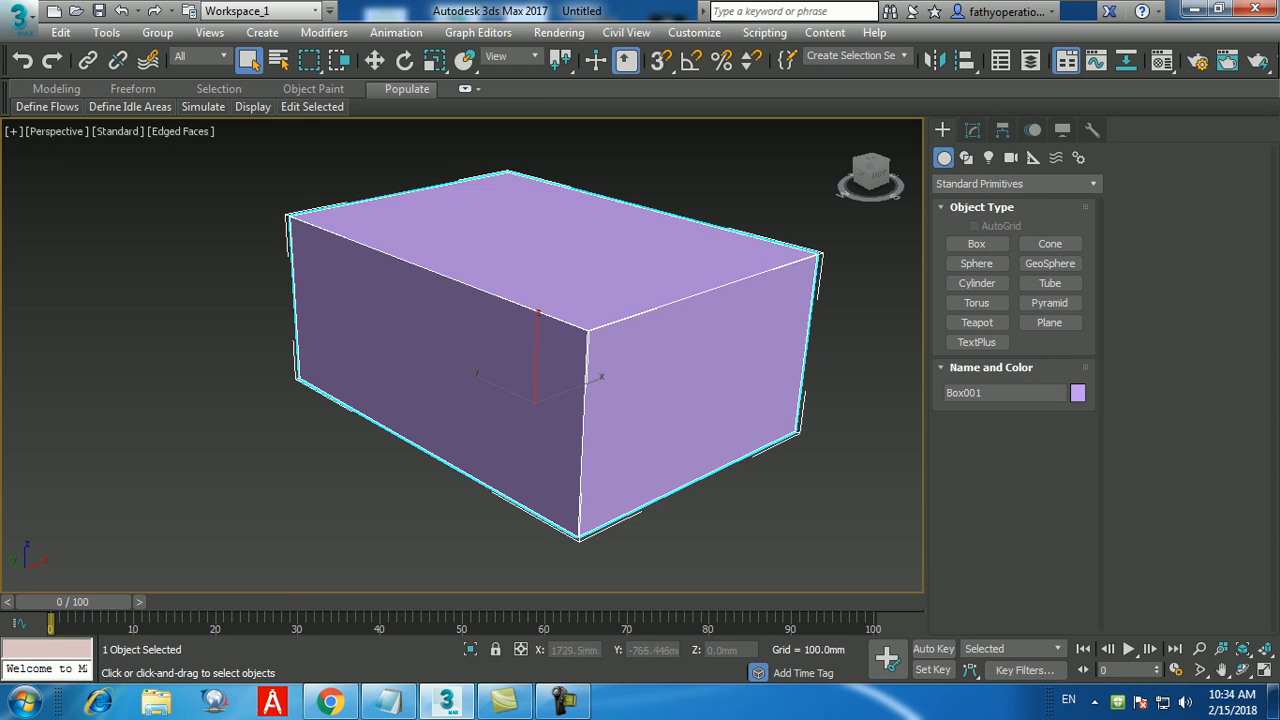
right_click(530, 276)
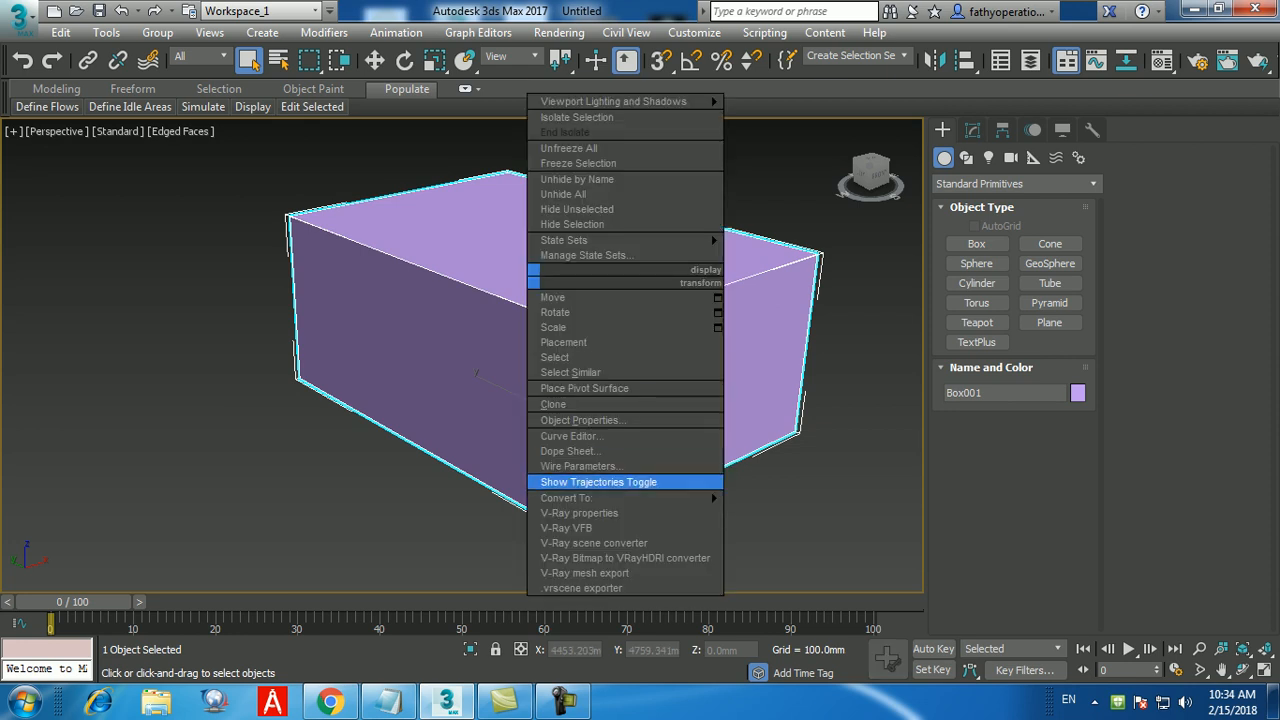
mouse_move(600, 497)
left_click(790, 513)
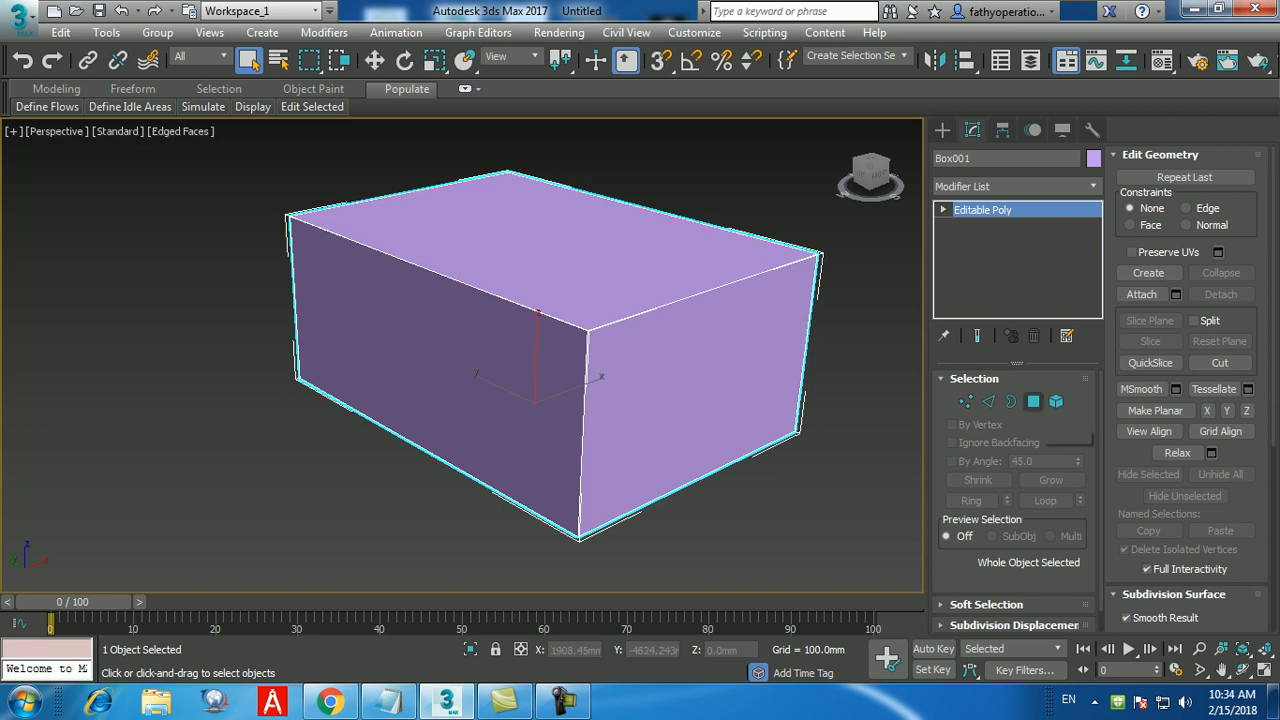
Step: Delete the polygon forming the box's long side facing the viewer, and leave Polygon level
left_click(1033, 401)
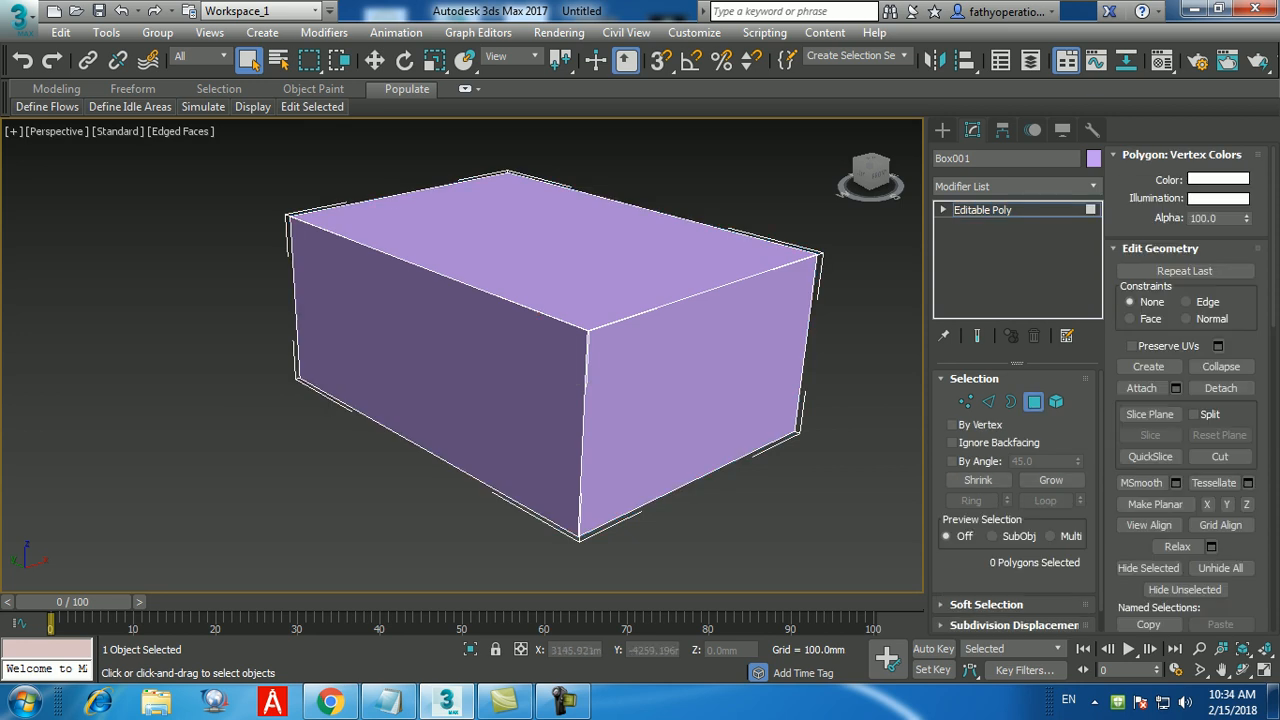
left_click(1033, 401)
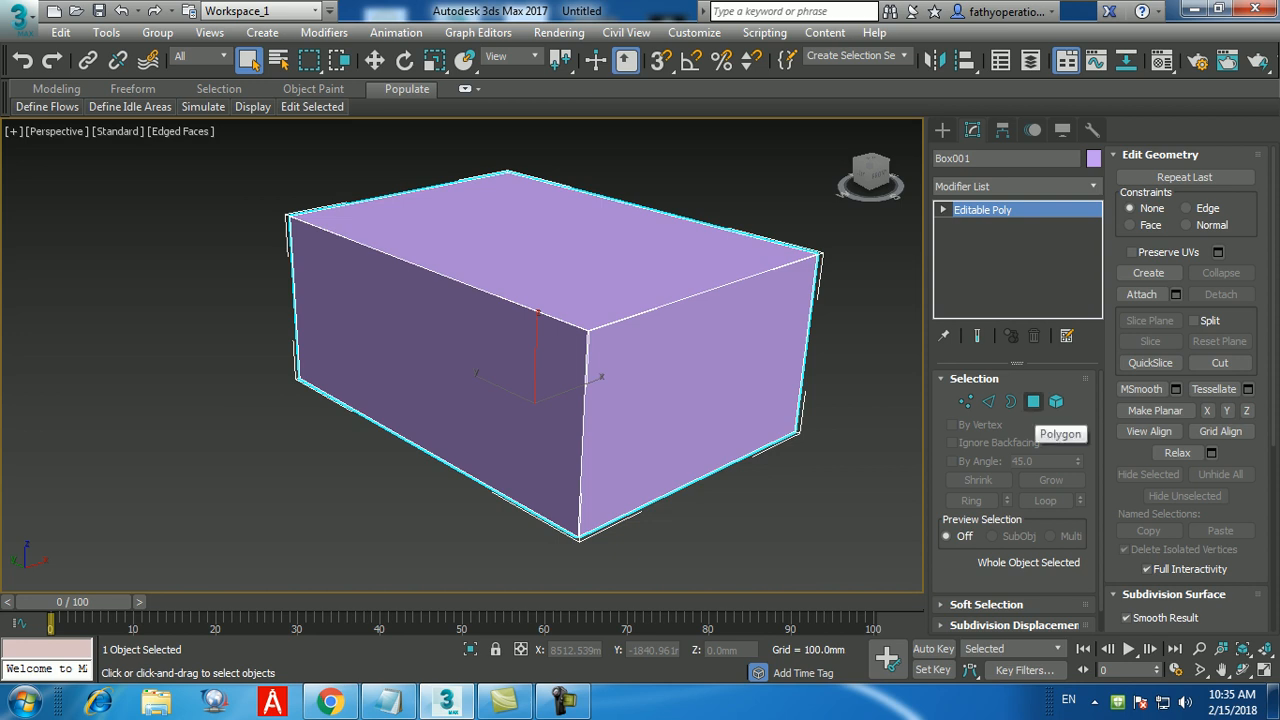
left_click(1034, 401)
left_click(440, 400)
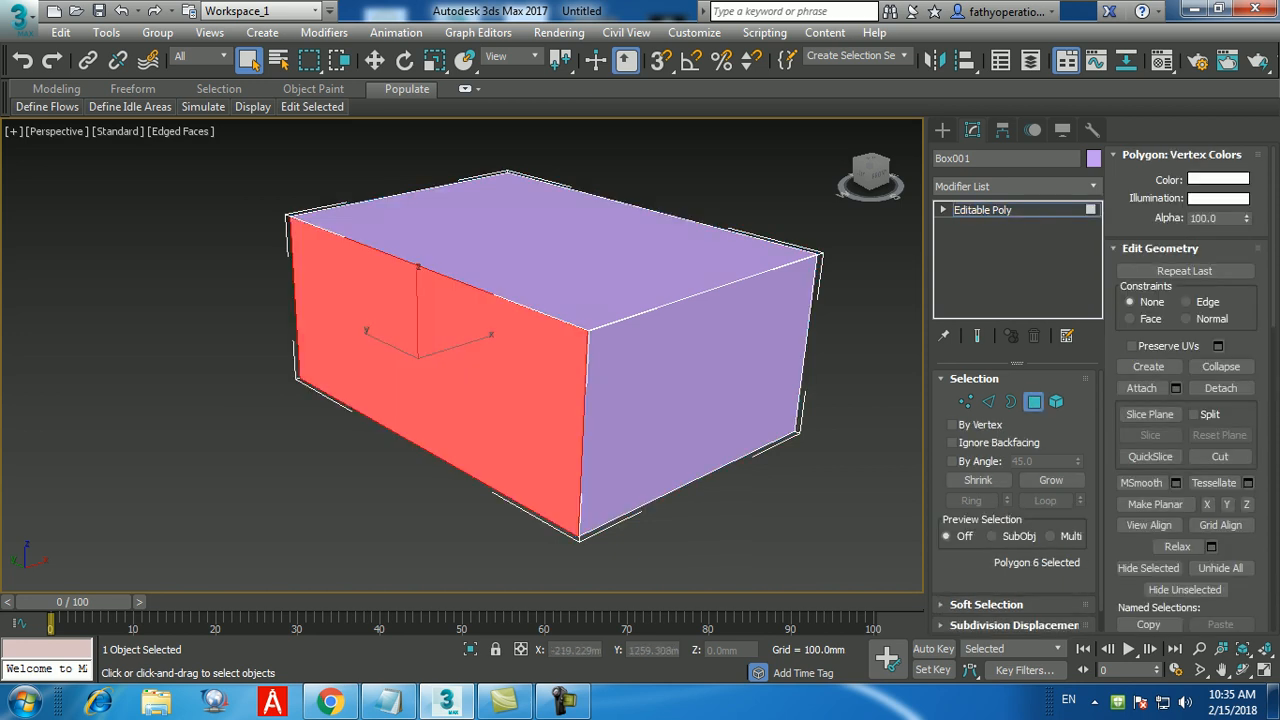
key("Delete")
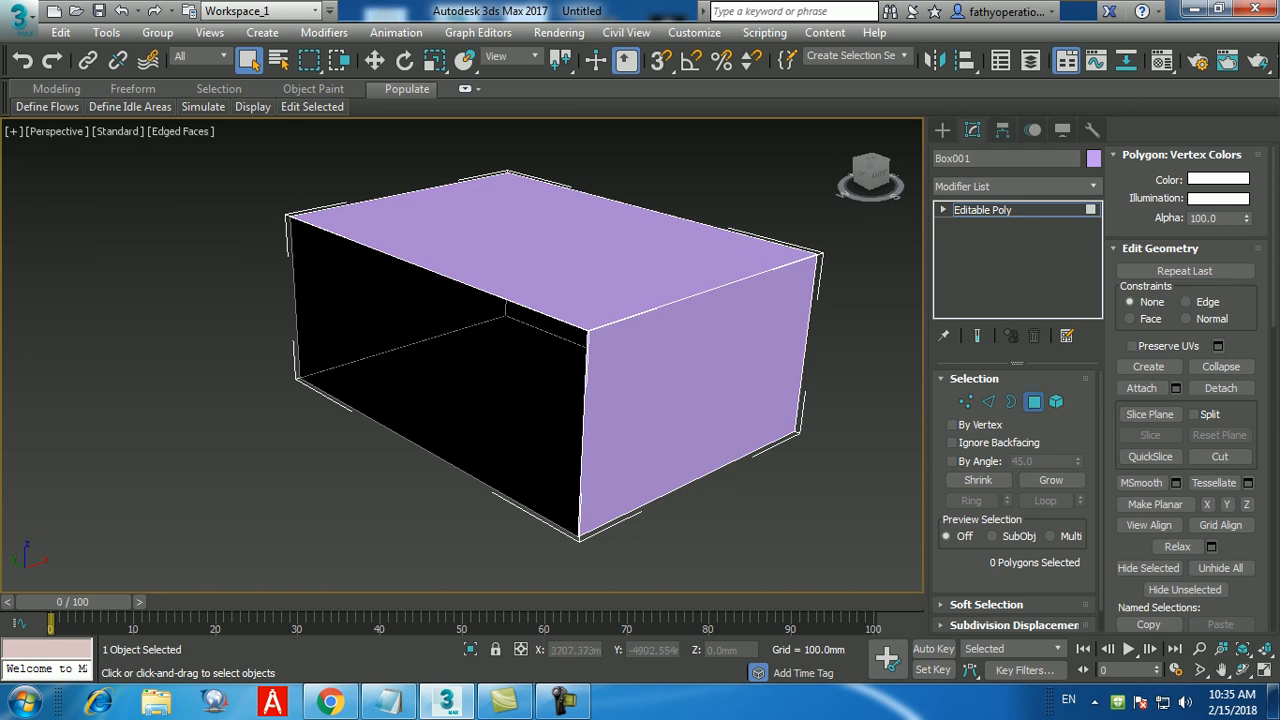
left_click(1034, 402)
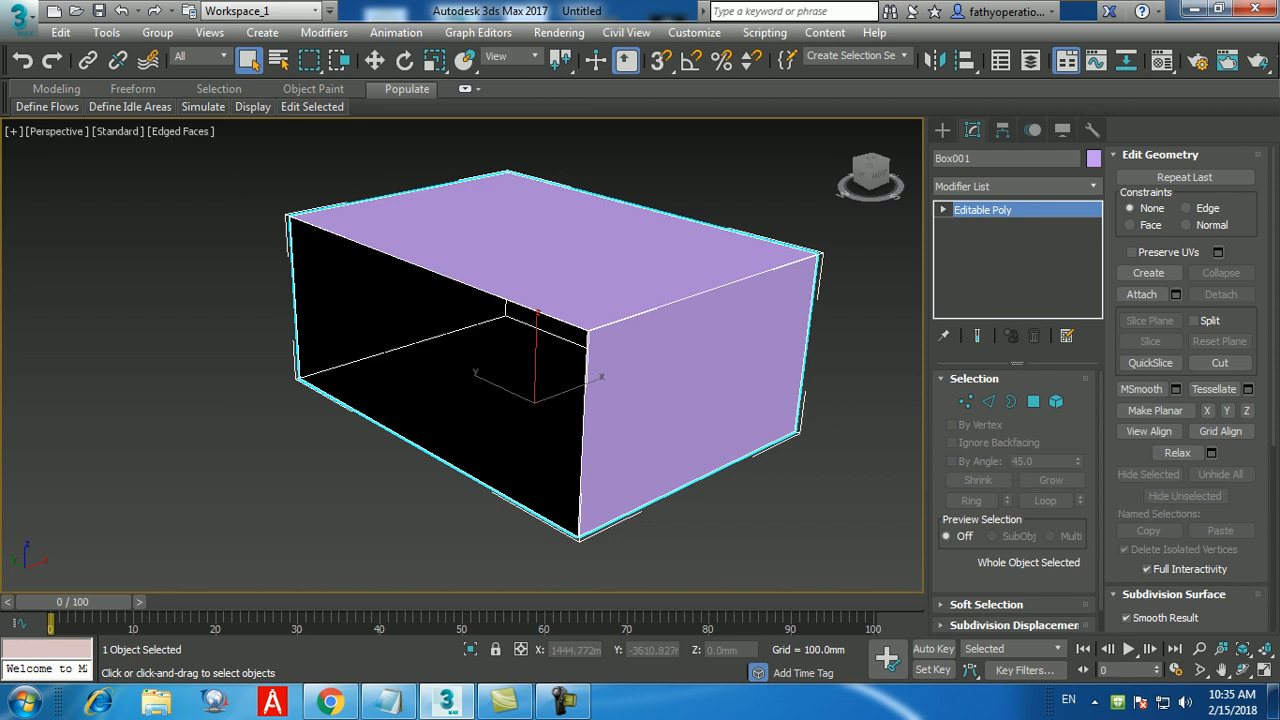
Step: Add a Shell modifier to the open box with an outer amount of 150 mm
middle_click_drag(600, 420, 624, 392, "alt")
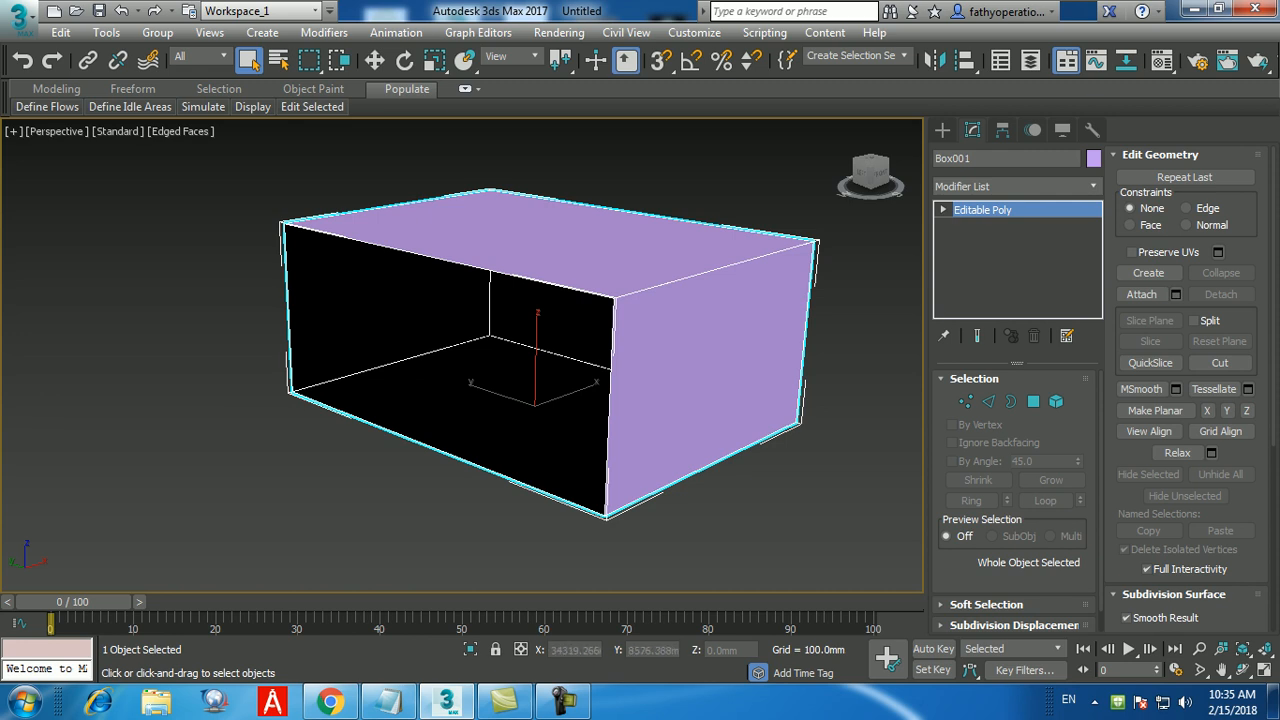
left_click(1093, 187)
type("sh")
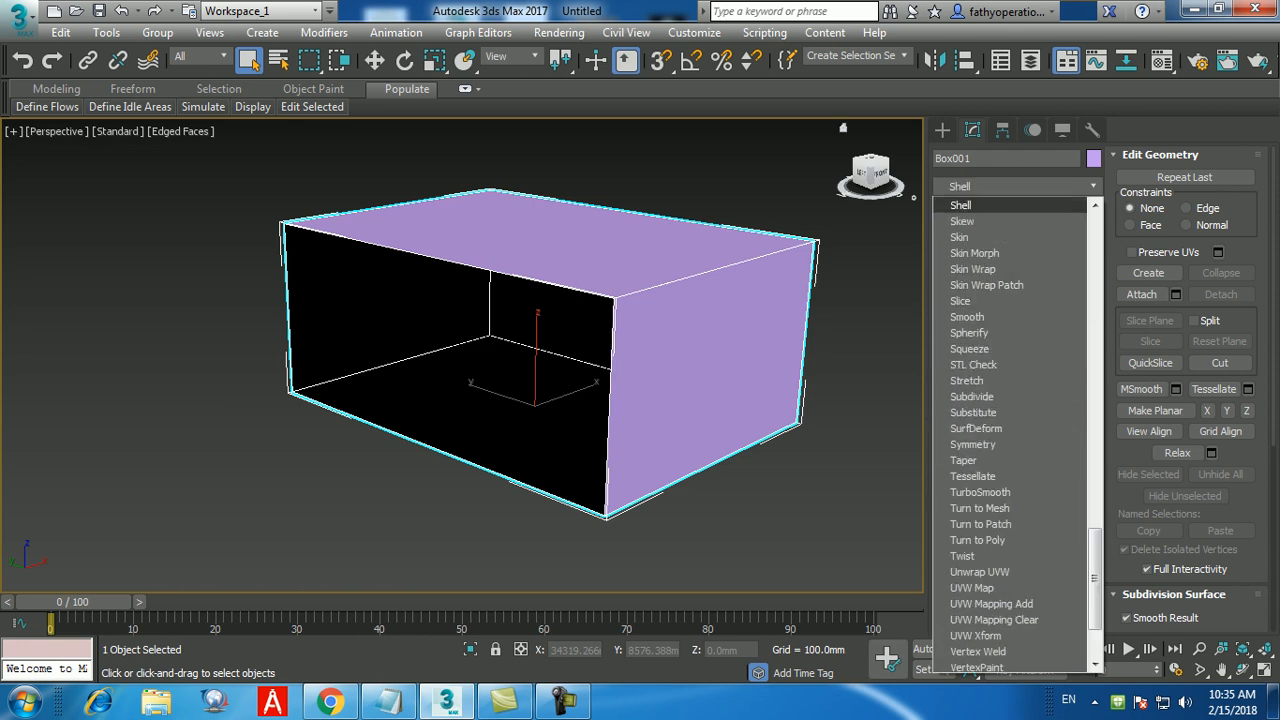
key("Return")
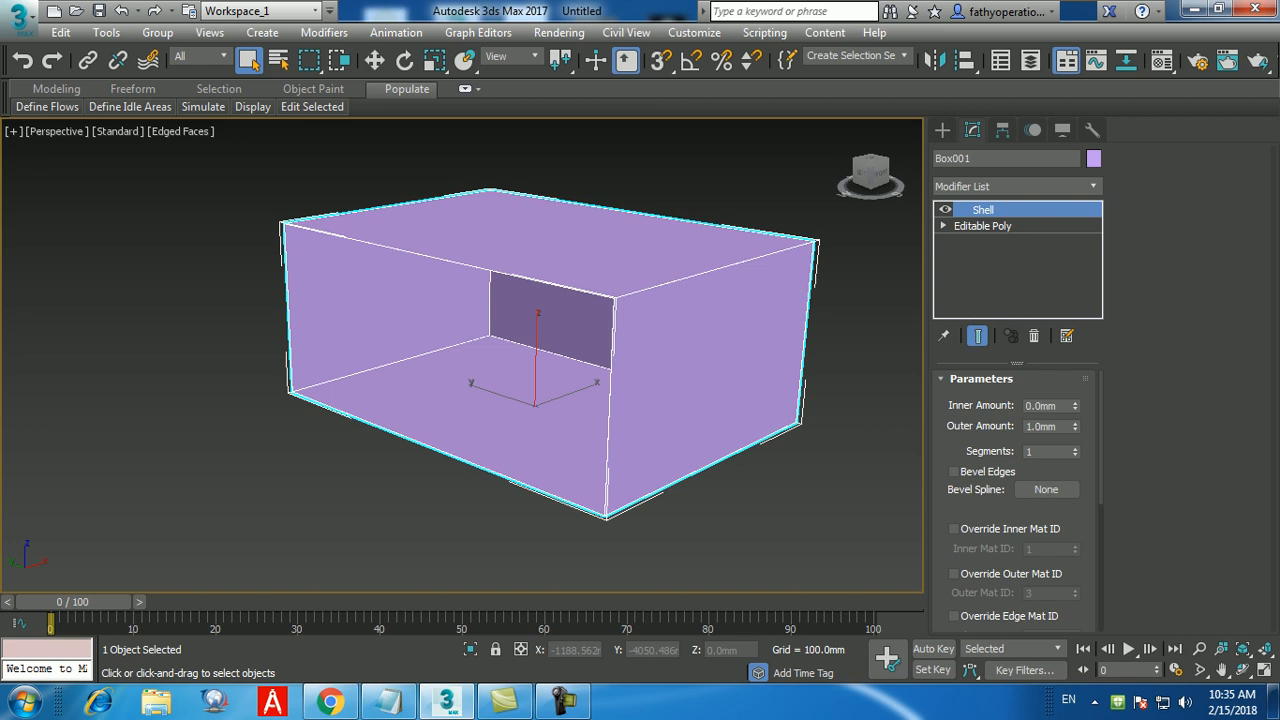
left_click_drag(1059, 427, 1022, 427)
type("150")
key("Return")
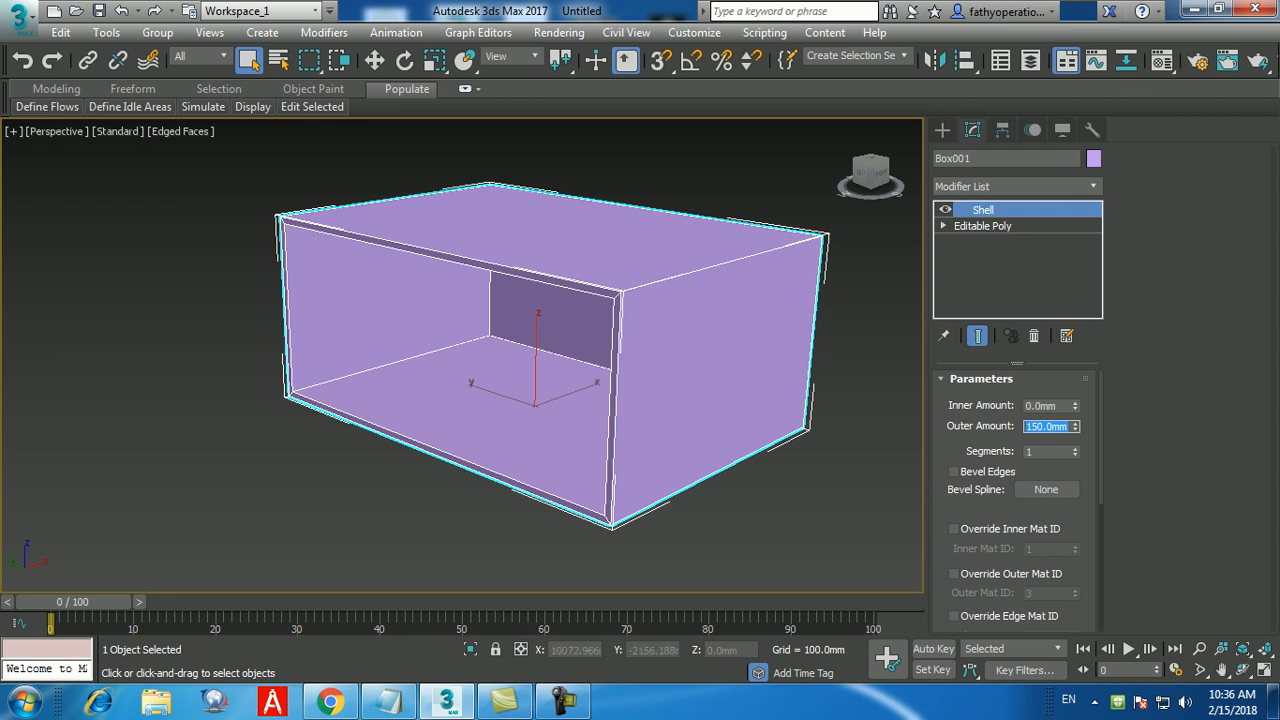
Step: Try collapsing the box's entire modifier stack with Collapse All twice, undoing the collapse each time
right_click(979, 209)
left_click(1042, 400)
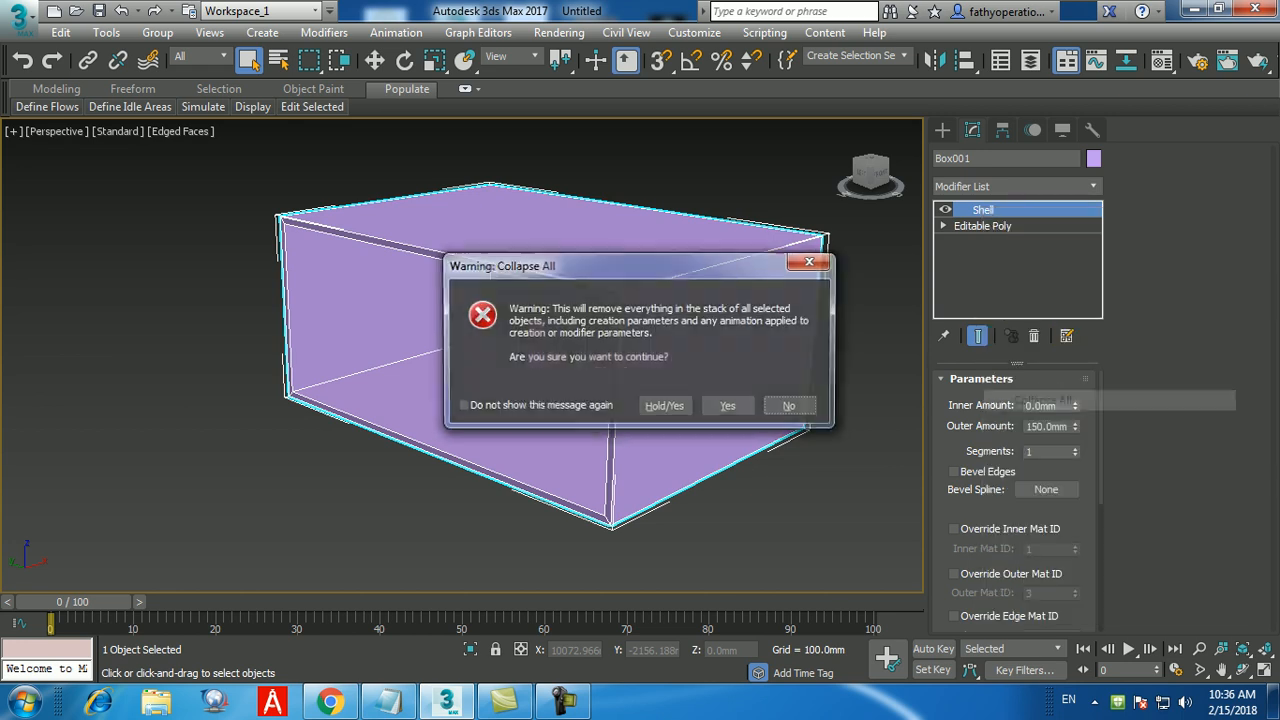
key("Return")
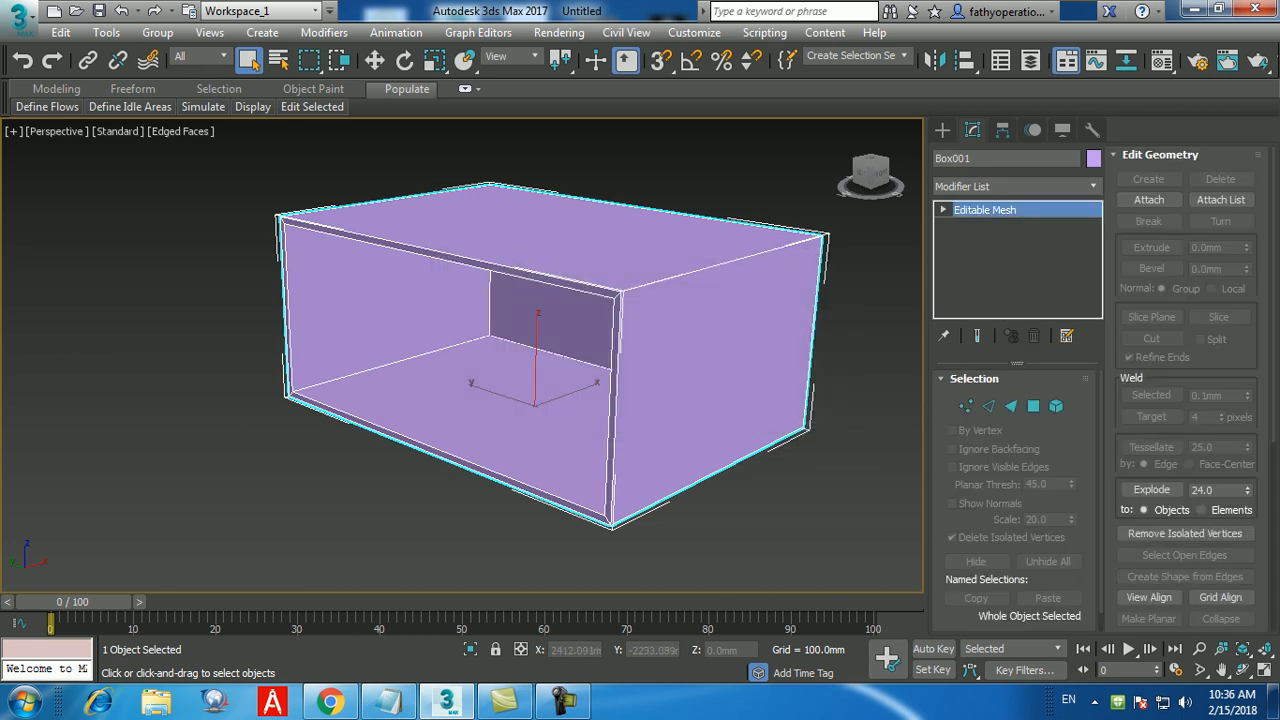
key("ctrl+z")
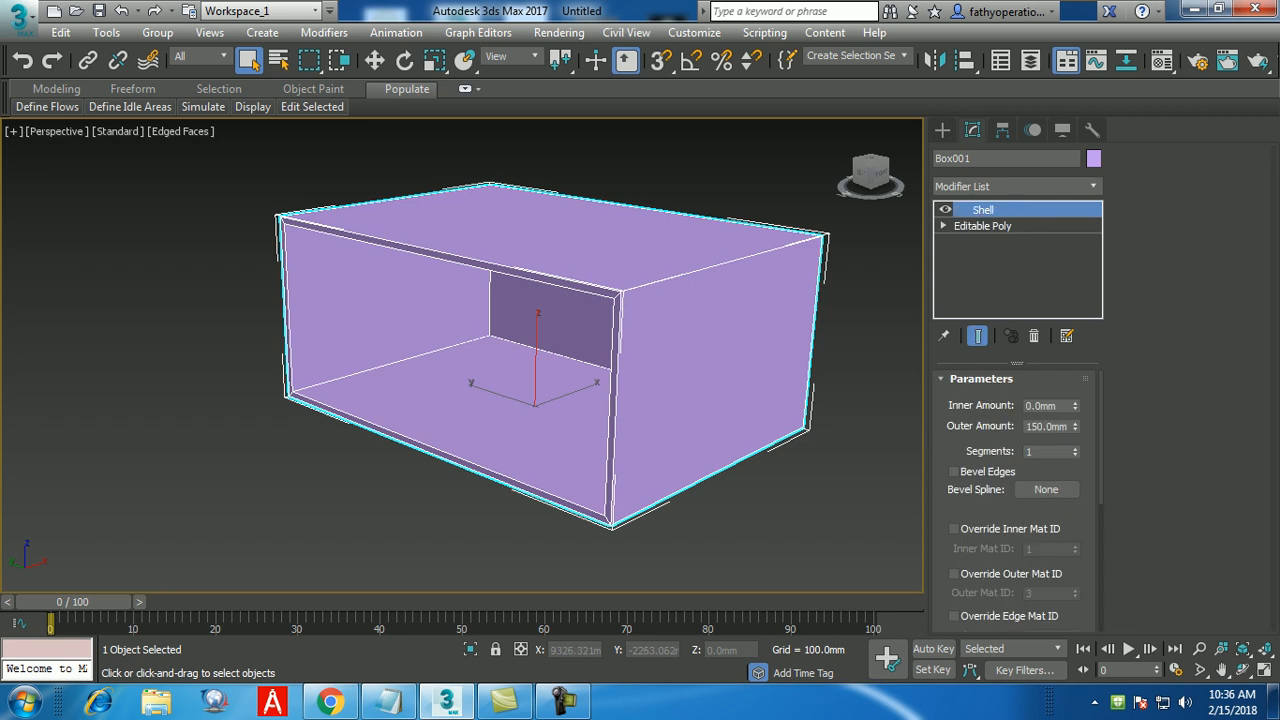
right_click(983, 209)
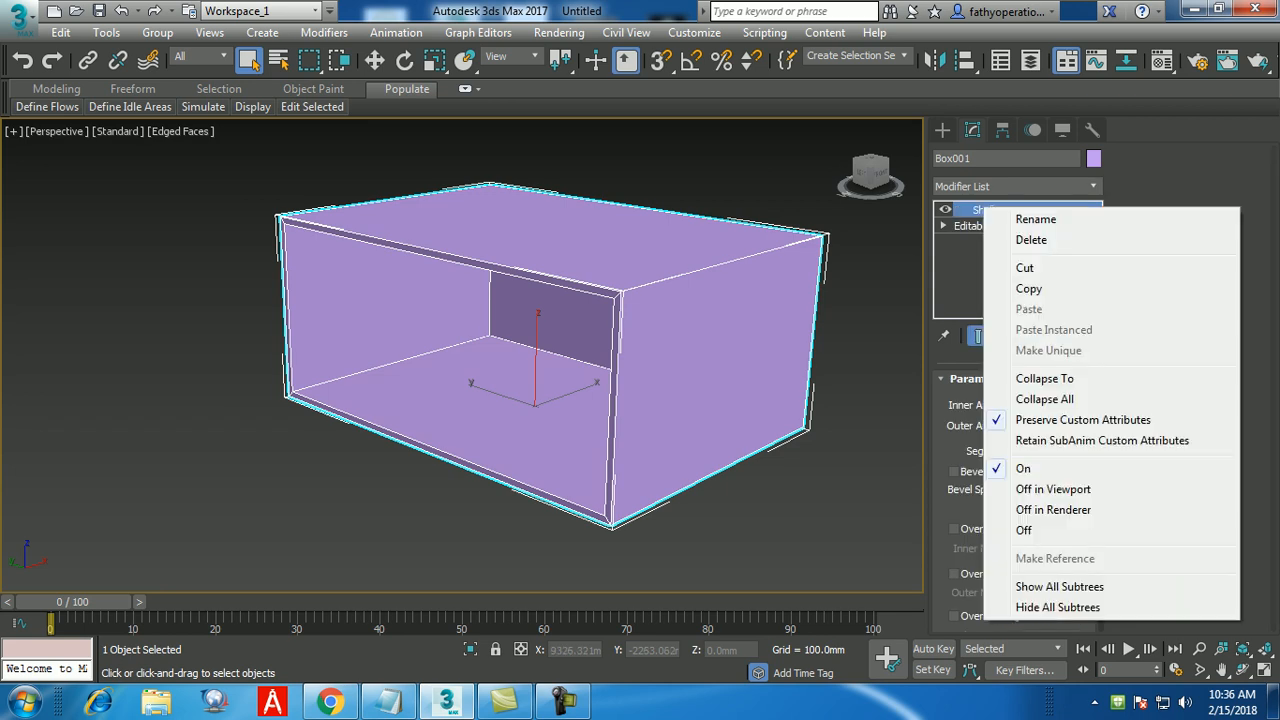
left_click(1044, 399)
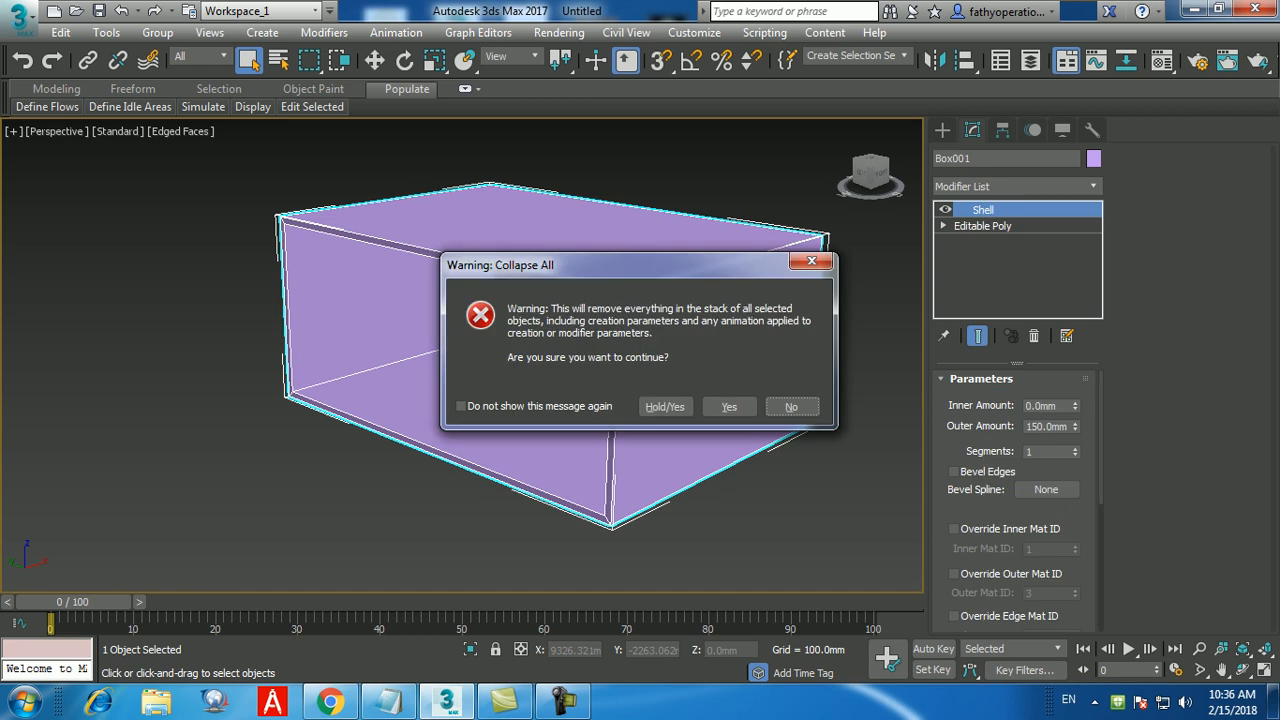
left_click(729, 407)
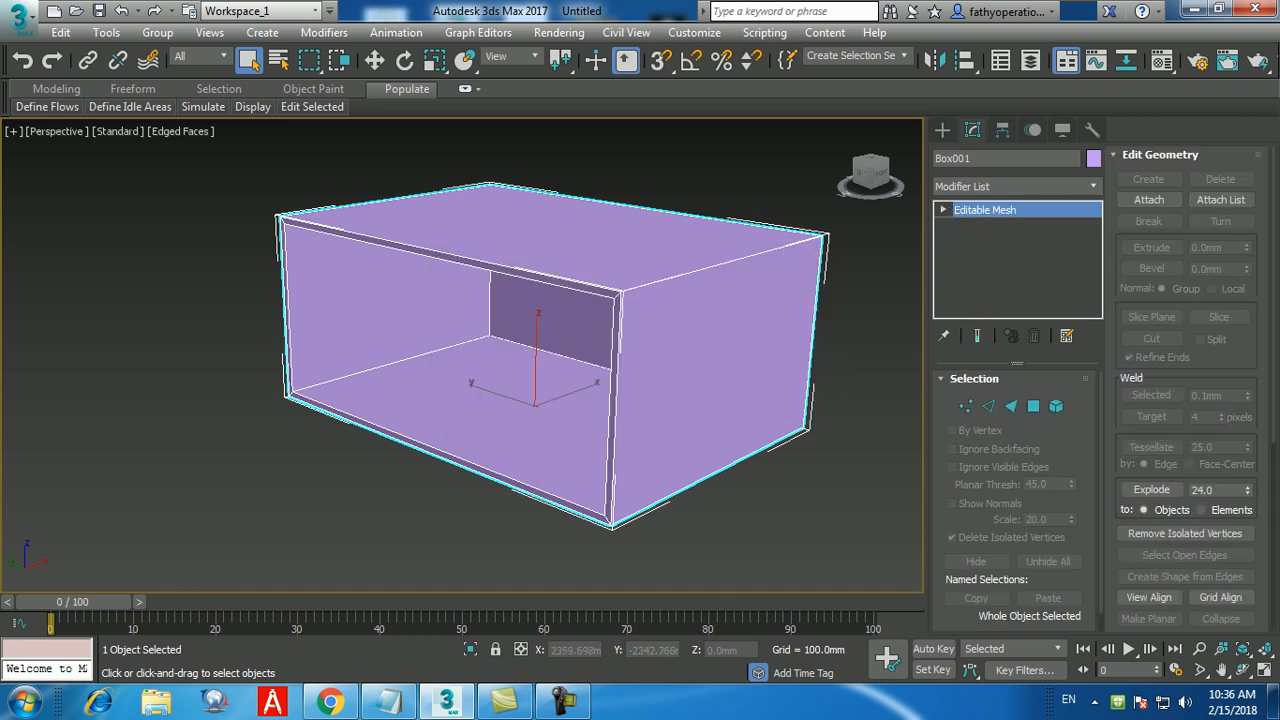
key("ctrl+z")
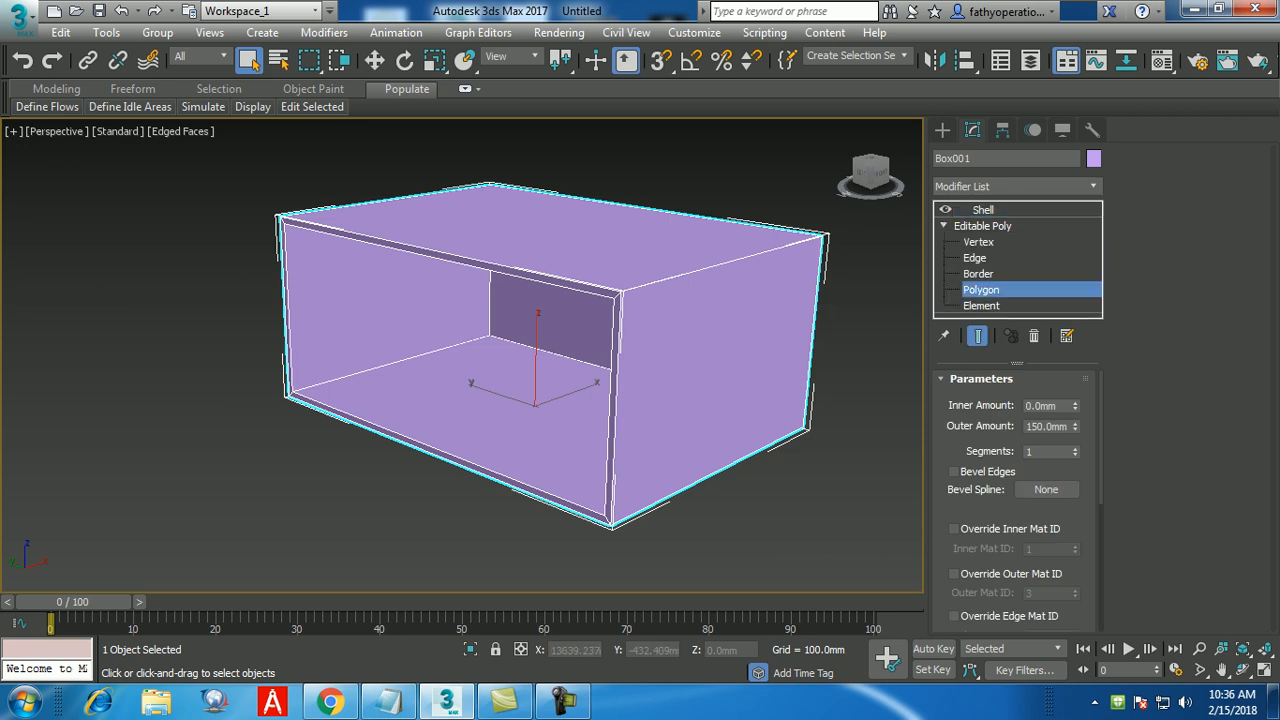
Step: Examine the box at the Editable Poly's Polygon level beneath the Shell modifier, and return to the Shell level
left_click(981, 290)
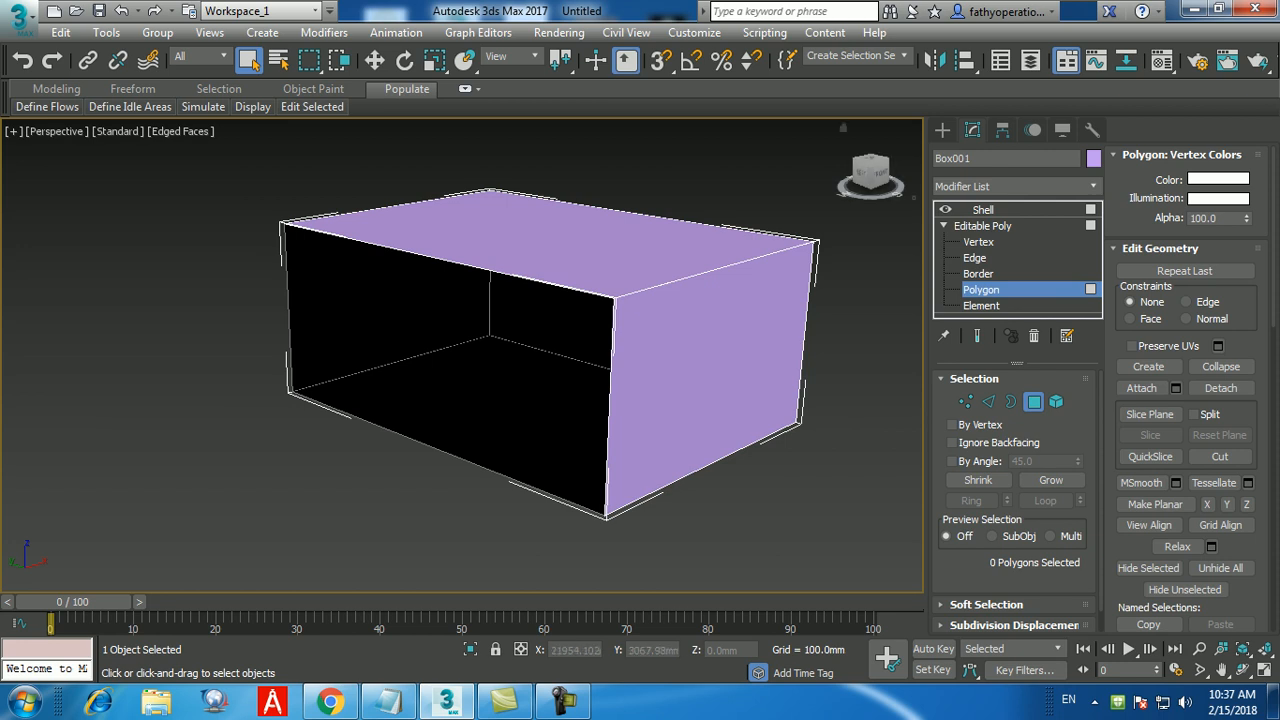
left_click(983, 210)
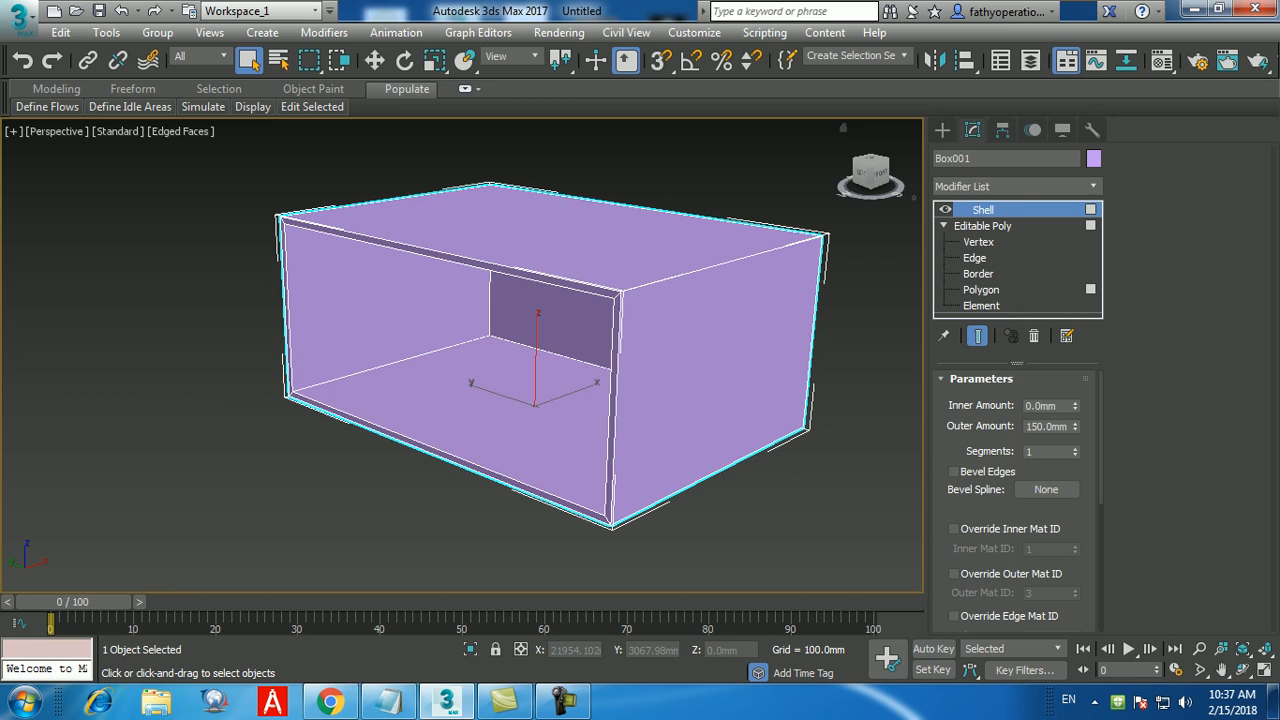
right_click(977, 210)
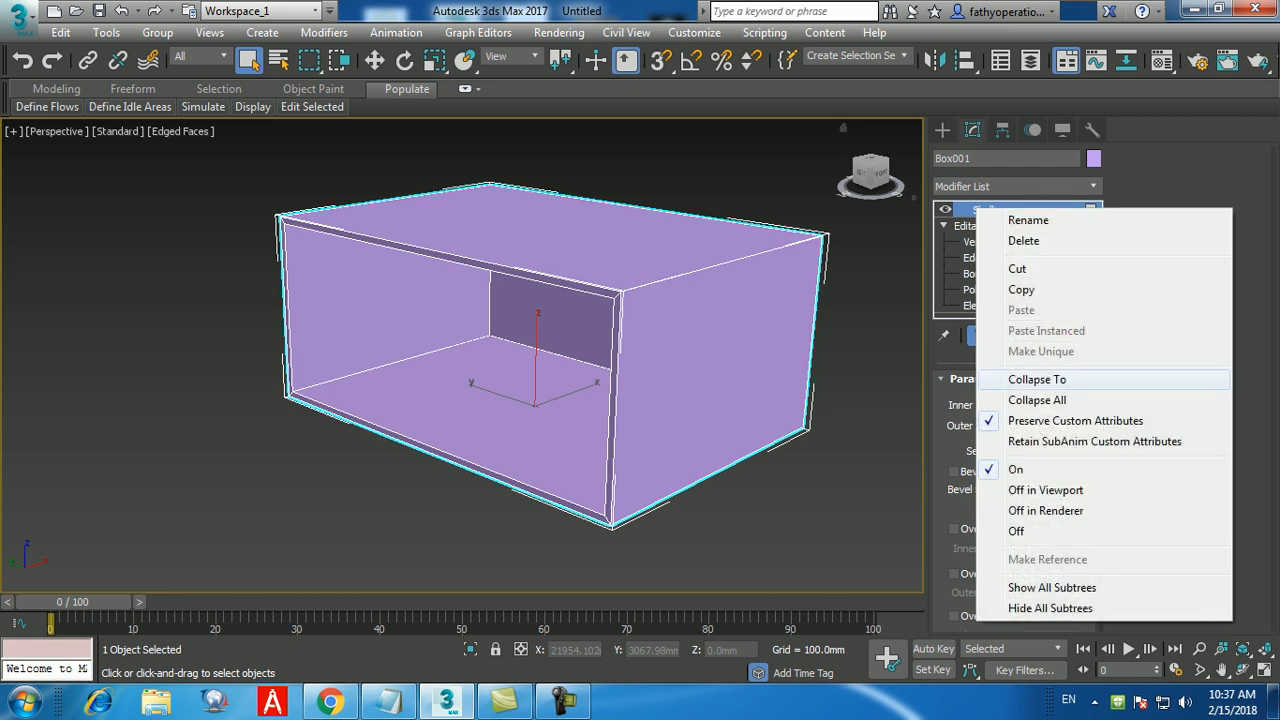
left_click(1037, 400)
left_click(791, 406)
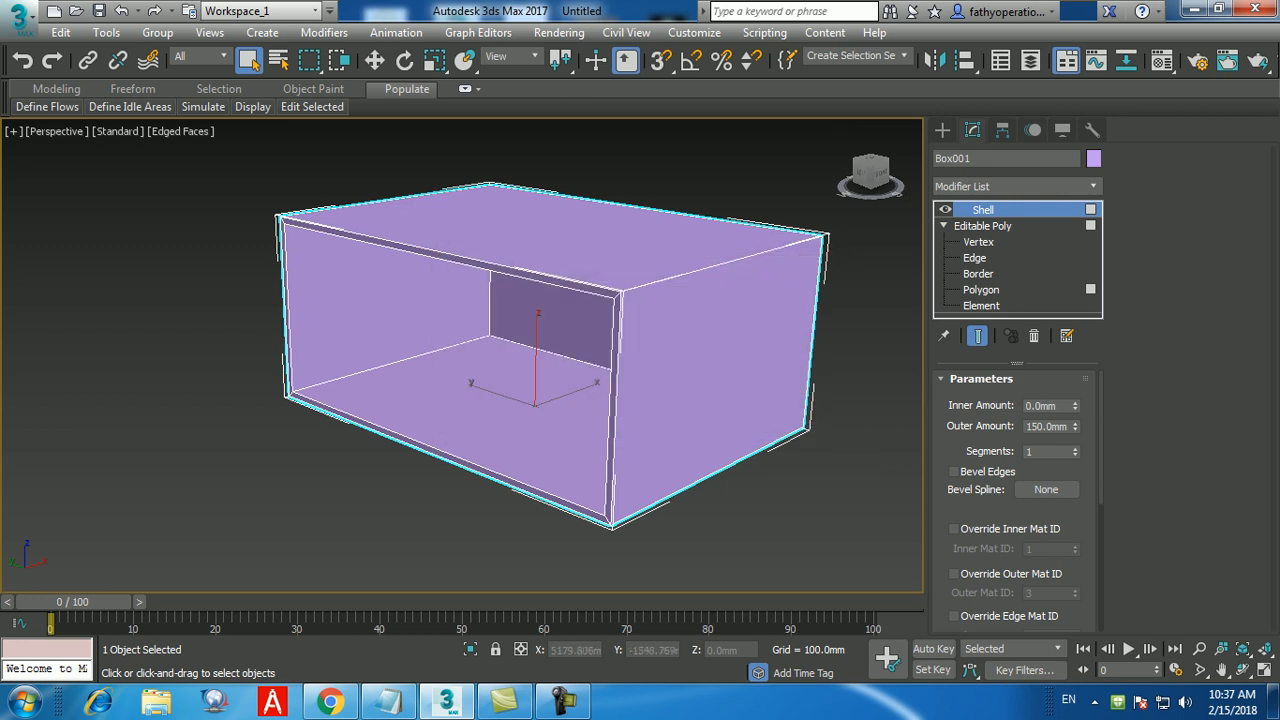
Step: Convert the shelled box to an Editable Poly
right_click(621, 311)
mouse_move(720, 532)
left_click(885, 548)
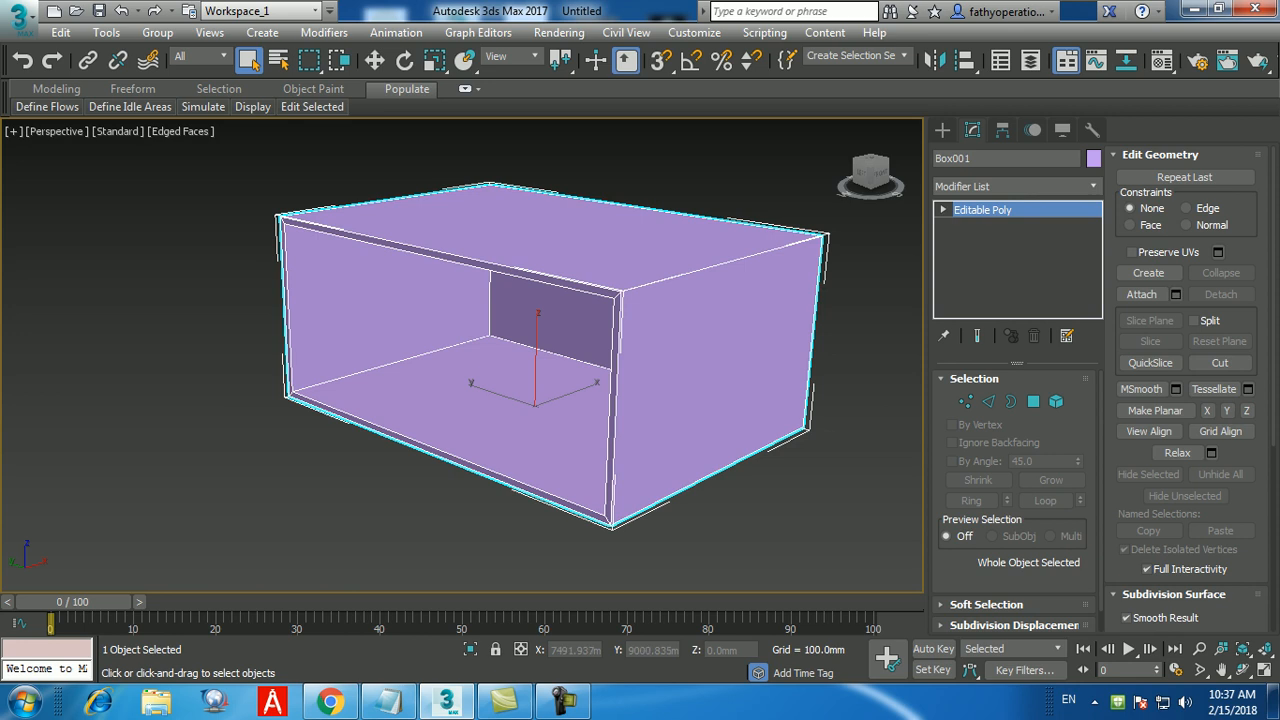
Step: Examine the shelled box's wall thickness in the Top view, and return to the Perspective view
key("alt+w")
key("alt+w")
scroll(377, 350, "down", 15)
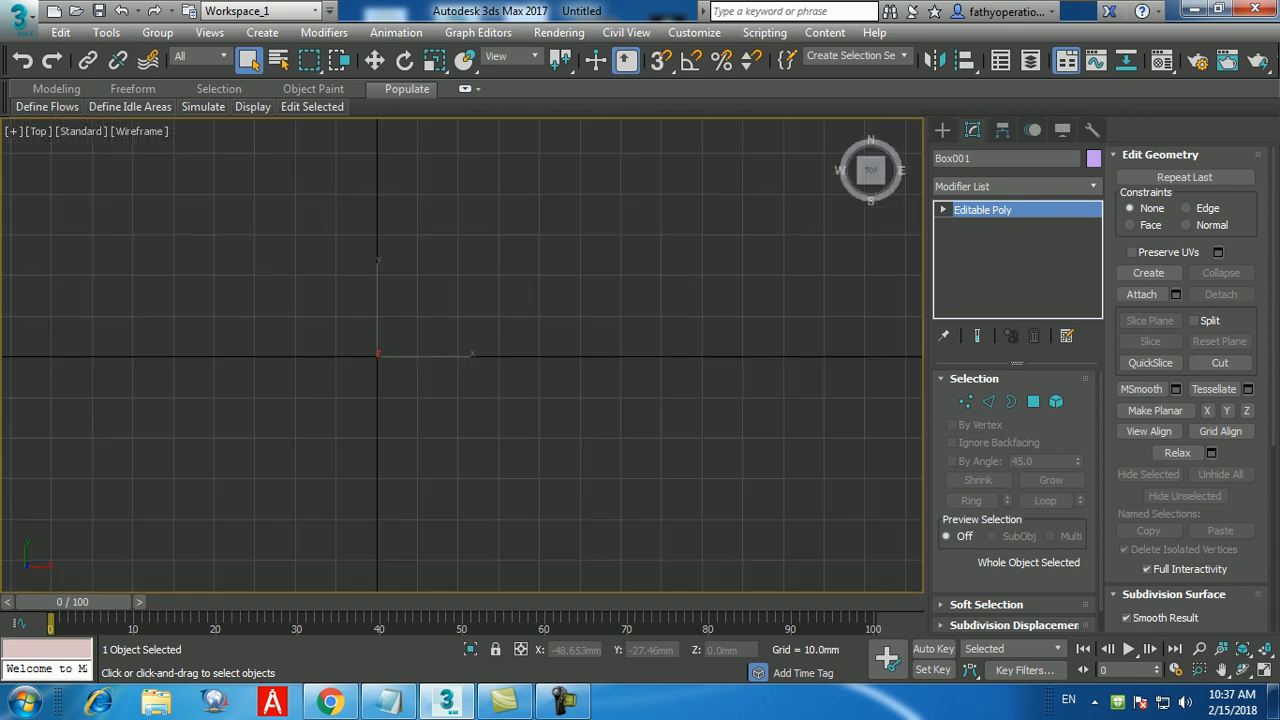
middle_click_drag(377, 350, 435, 346)
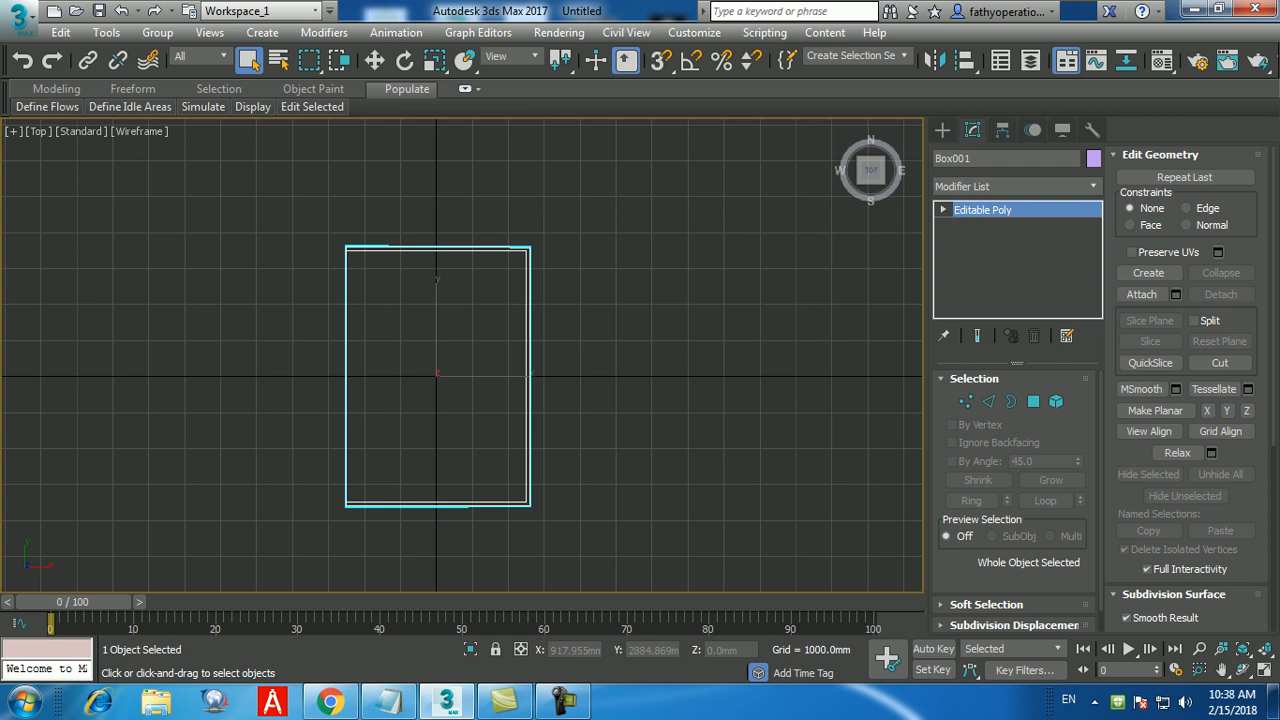
key("alt+w")
left_click(640, 447)
key("alt+w")
middle_click_drag(640, 446, 616, 449, "alt")
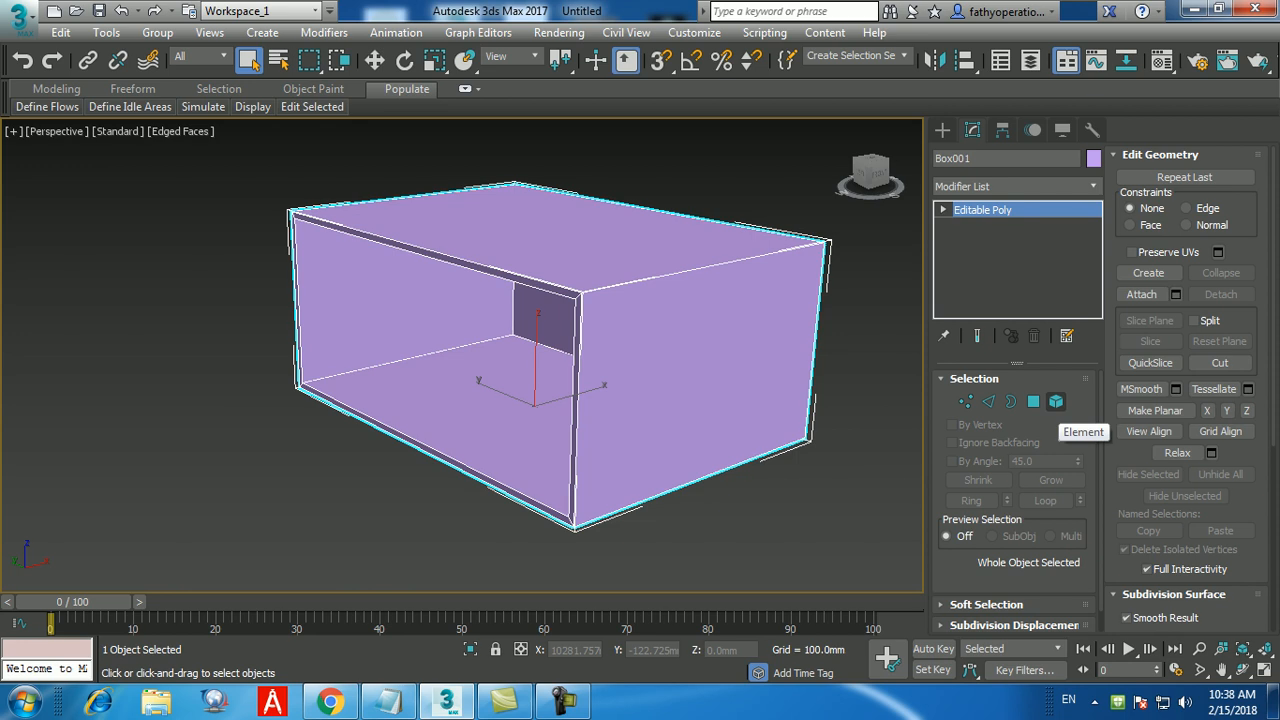
Step: Select the polygon on the box's closed short end at Polygon level, and leave that level
left_click(1033, 401)
left_click(700, 400)
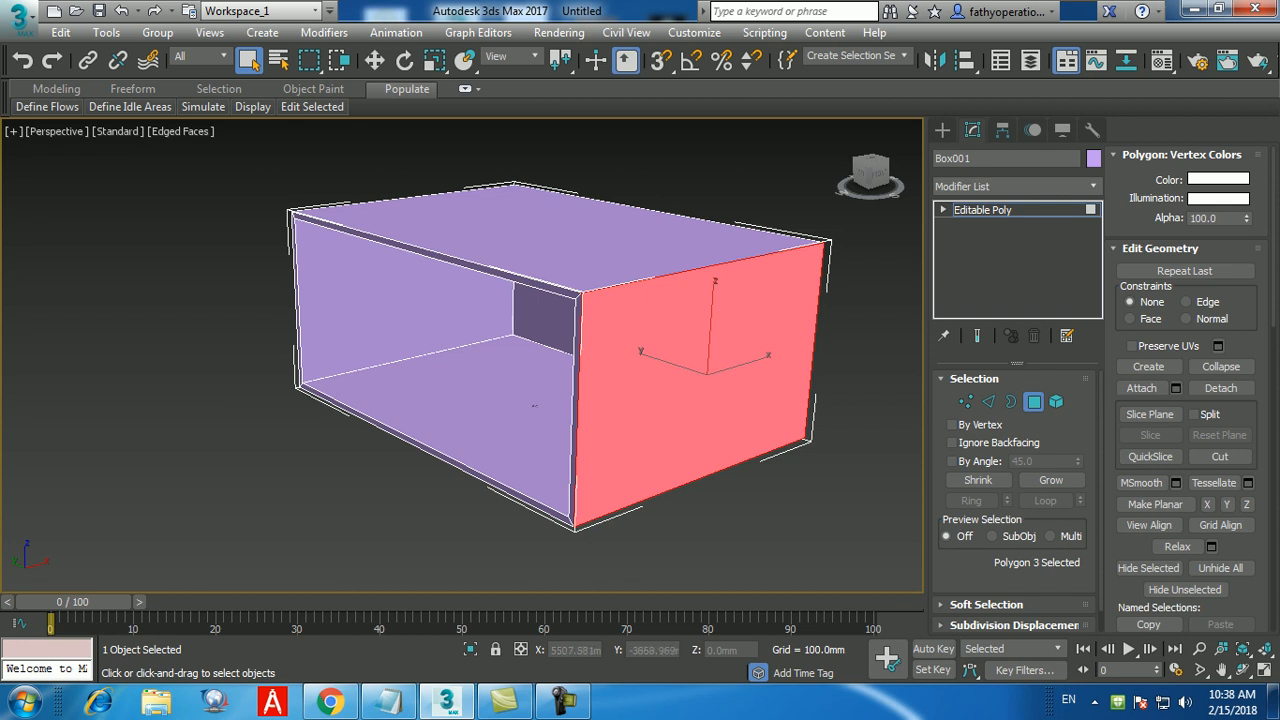
left_click(1033, 401)
Step: Convert the box to an Editable Mesh and select the two triangular faces of its short end alternately at Face level
right_click(985, 211)
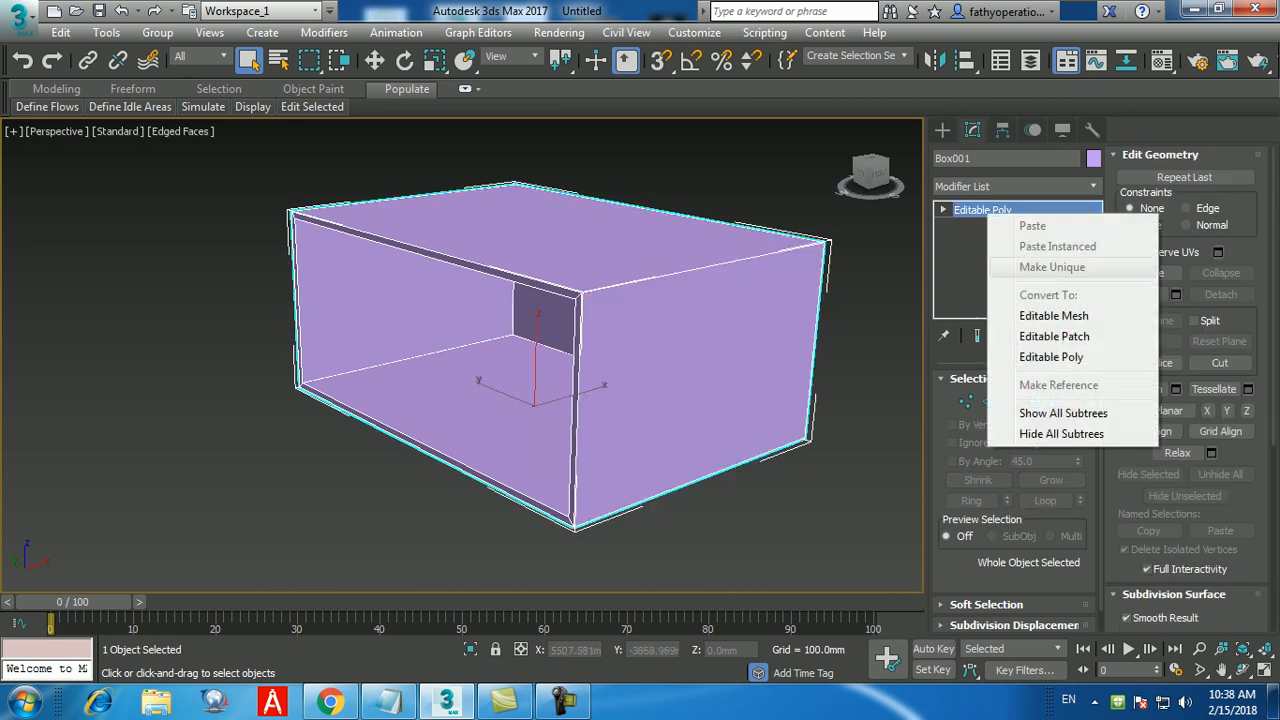
left_click(1090, 320)
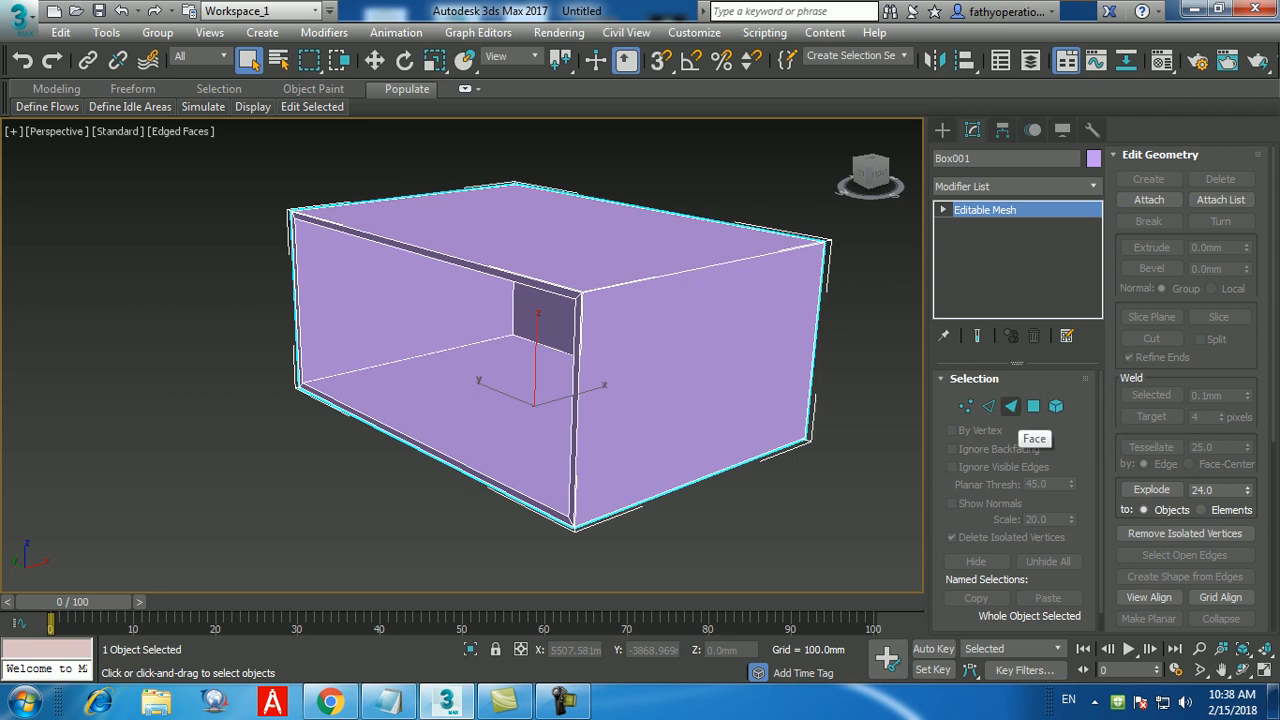
left_click(1010, 406)
left_click(670, 345)
left_click(742, 400)
left_click(670, 345)
left_click(742, 400)
left_click(670, 345)
left_click(742, 400)
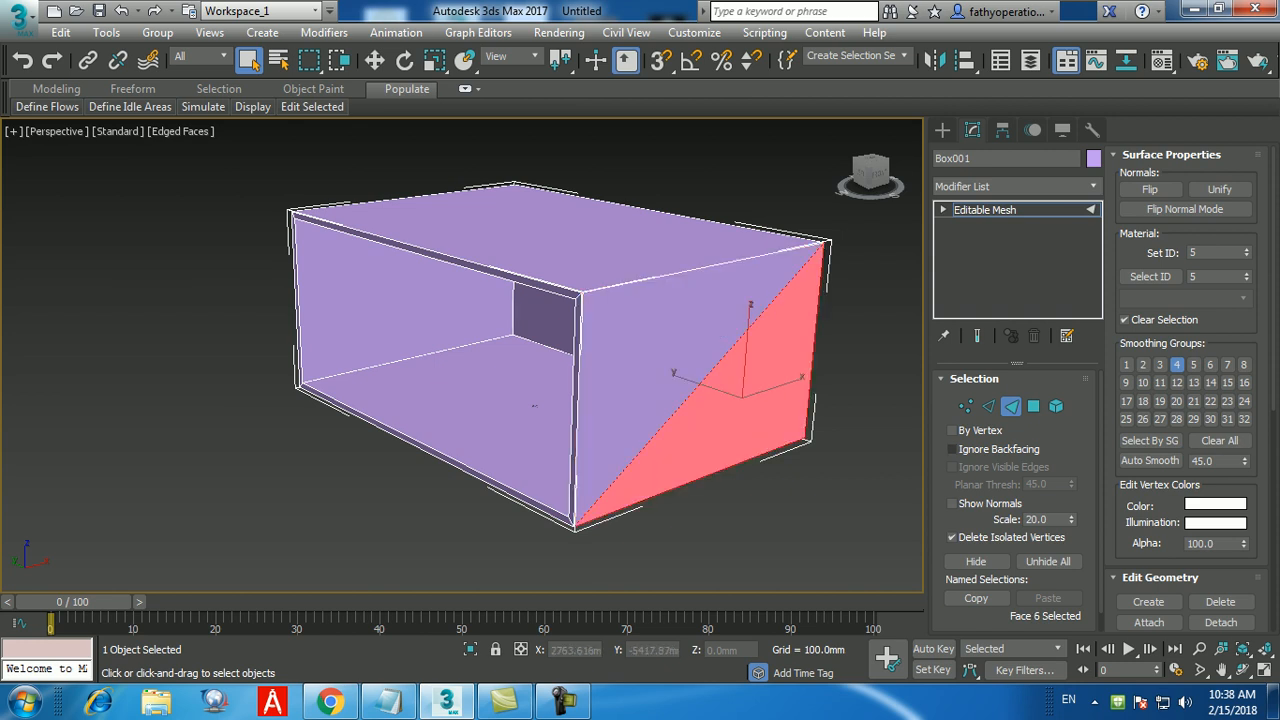
left_click(1010, 406)
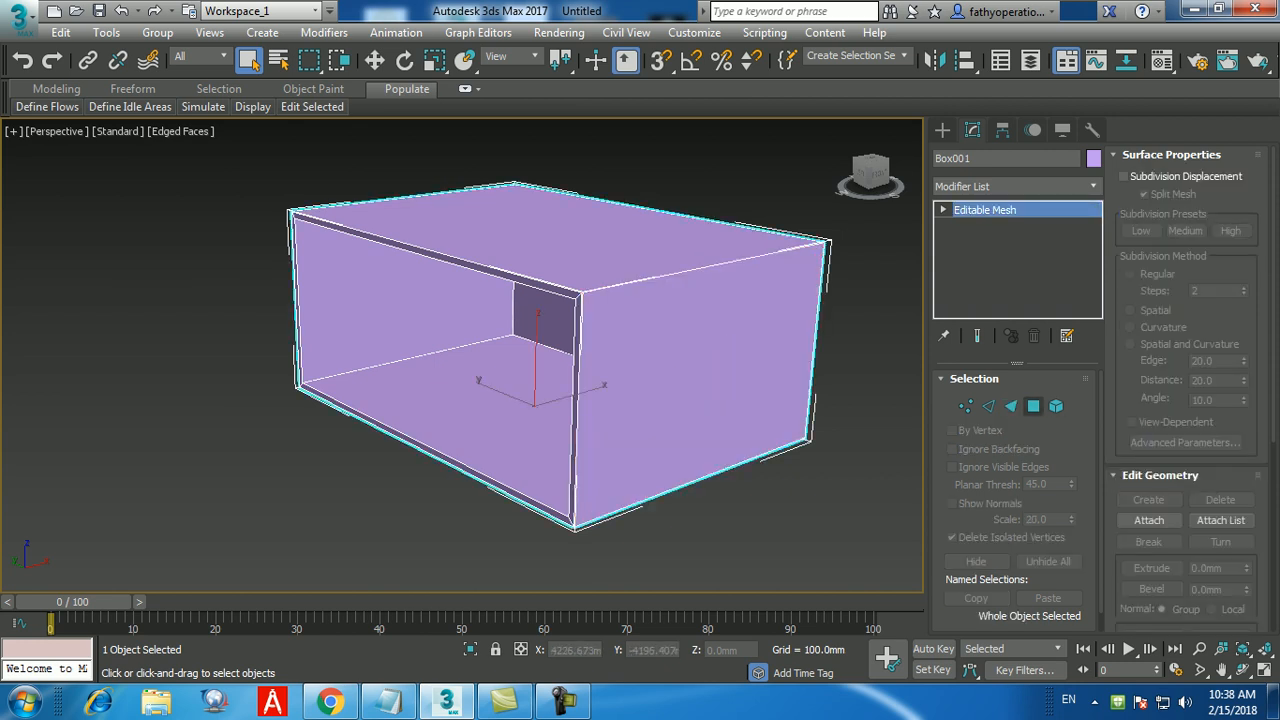
Step: Return to the mesh's Face level and select the upper triangular face on the box's short end
left_click(1010, 406)
left_click(670, 345)
left_click(735, 400)
left_click(645, 390)
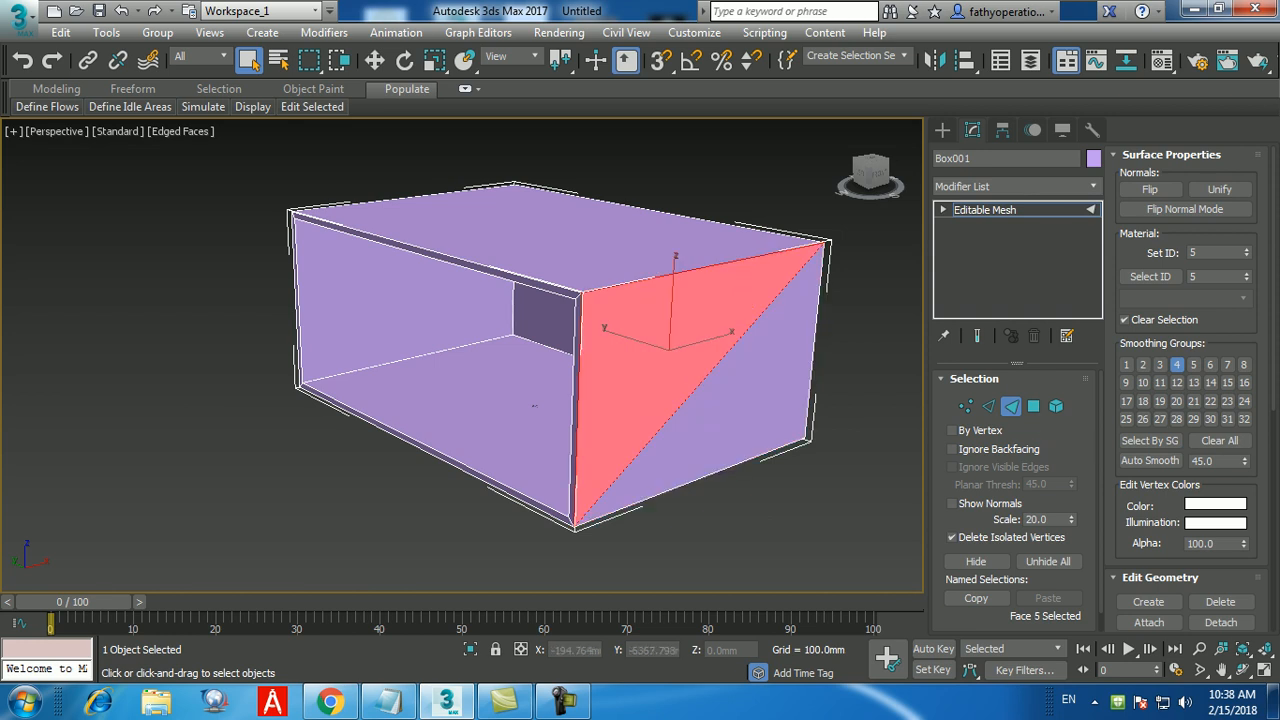
Step: Leave Face level and convert the box back to an Editable Poly
left_click(942, 130)
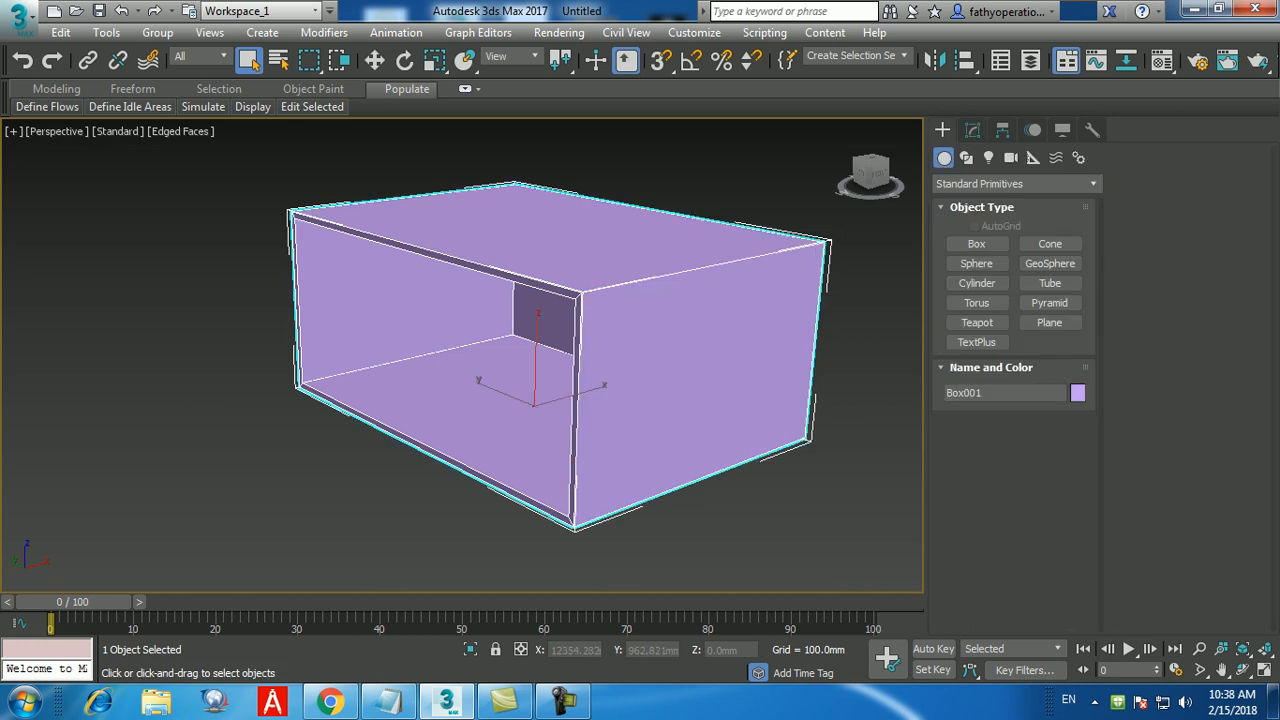
left_click(972, 130)
right_click(975, 210)
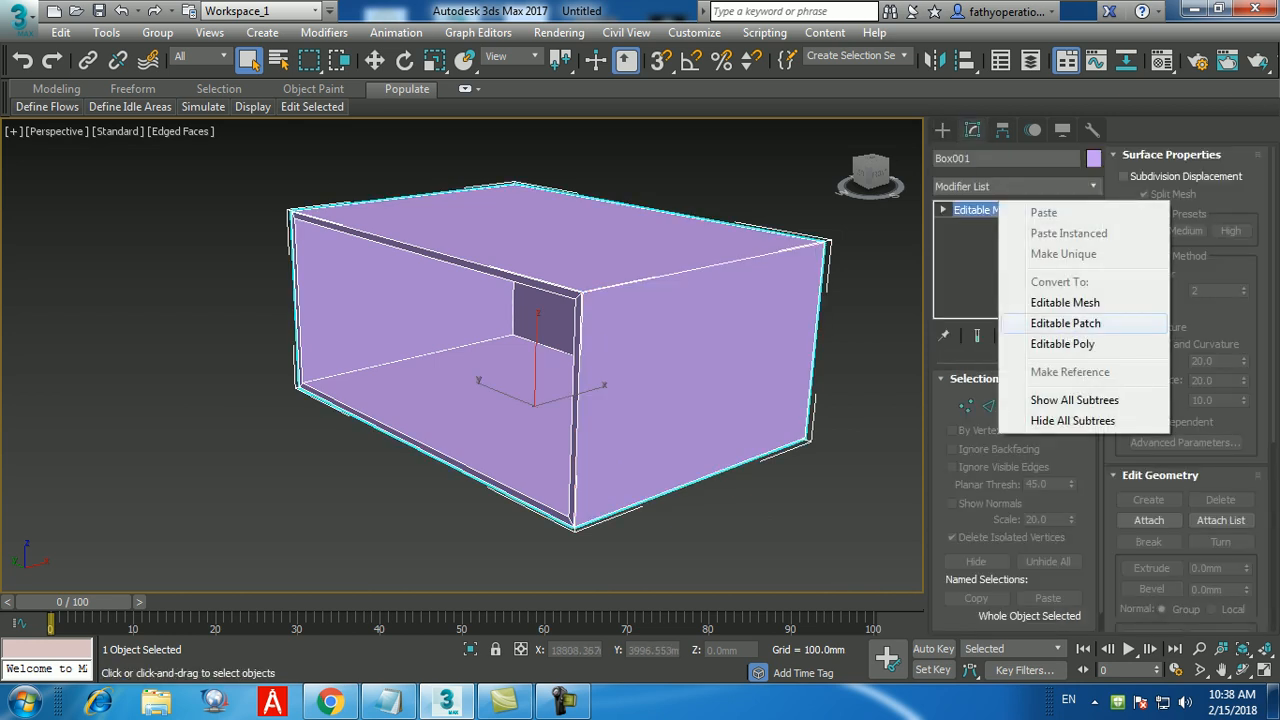
left_click(1062, 343)
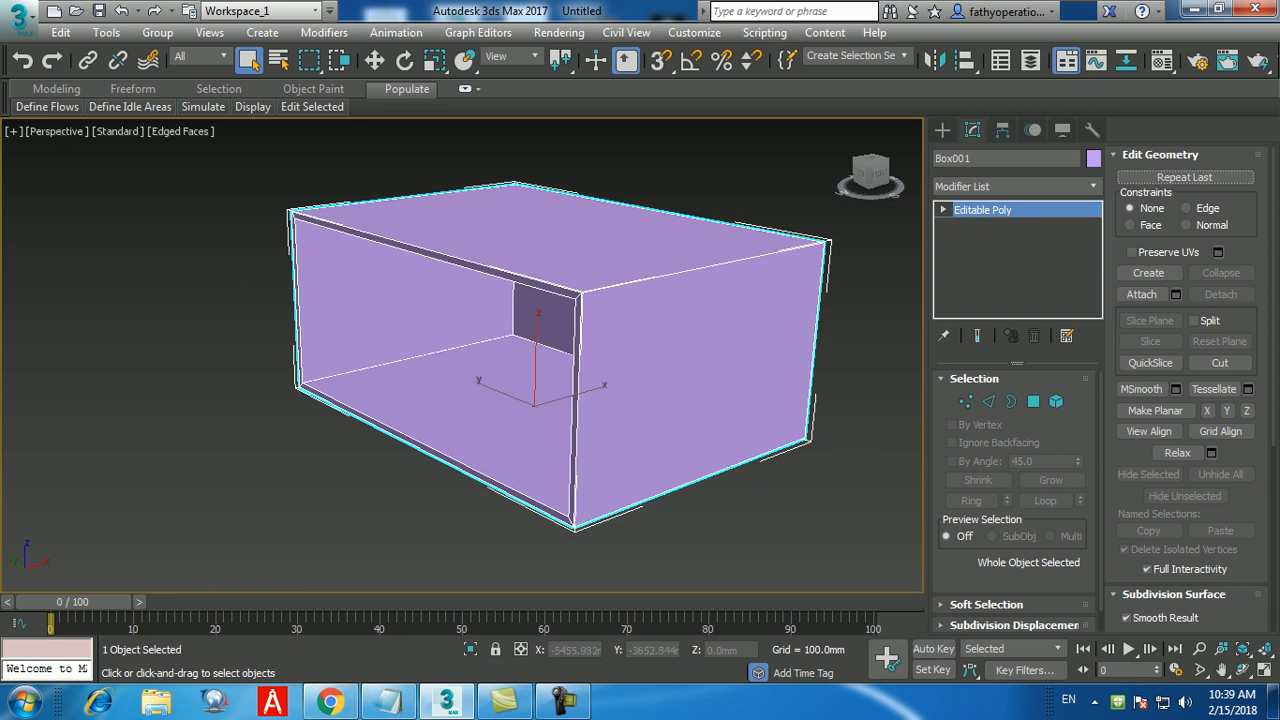
left_click(388, 701)
key("Return")
key("Return")
type("www.3darchive.ne")
key("BackSpace")
type("net ")
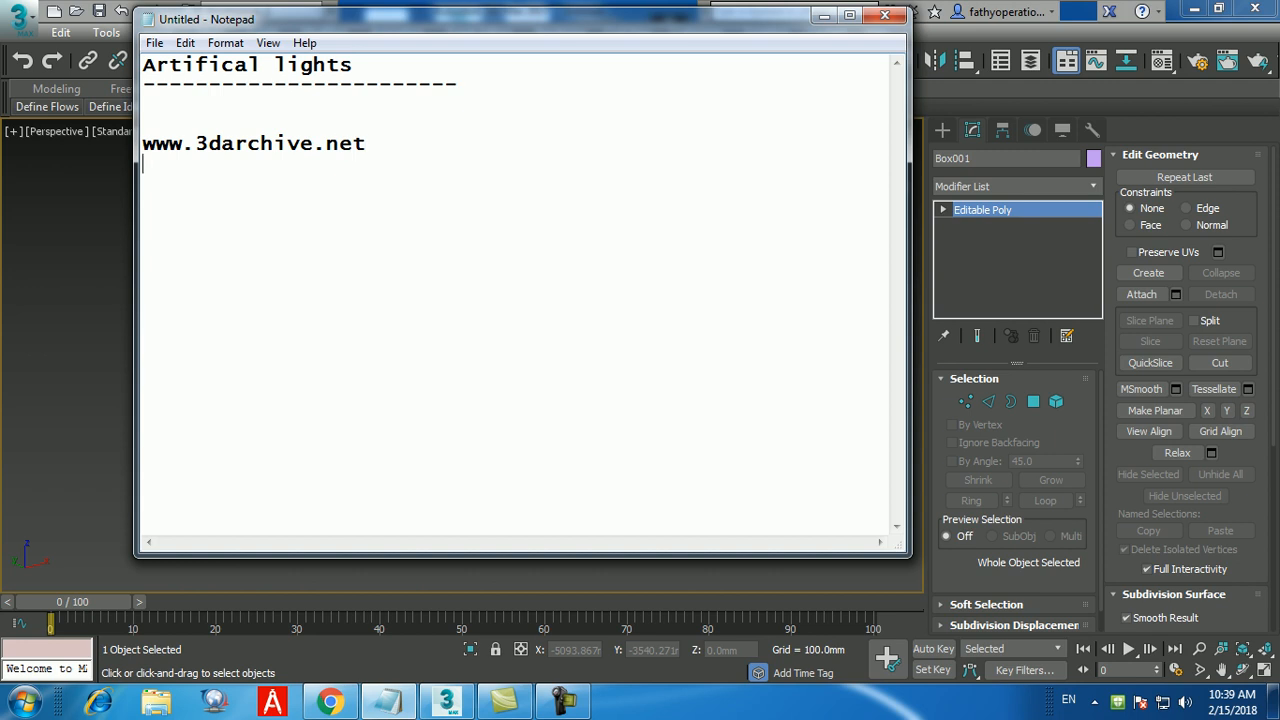
type("www.3dmodelfree.com ")
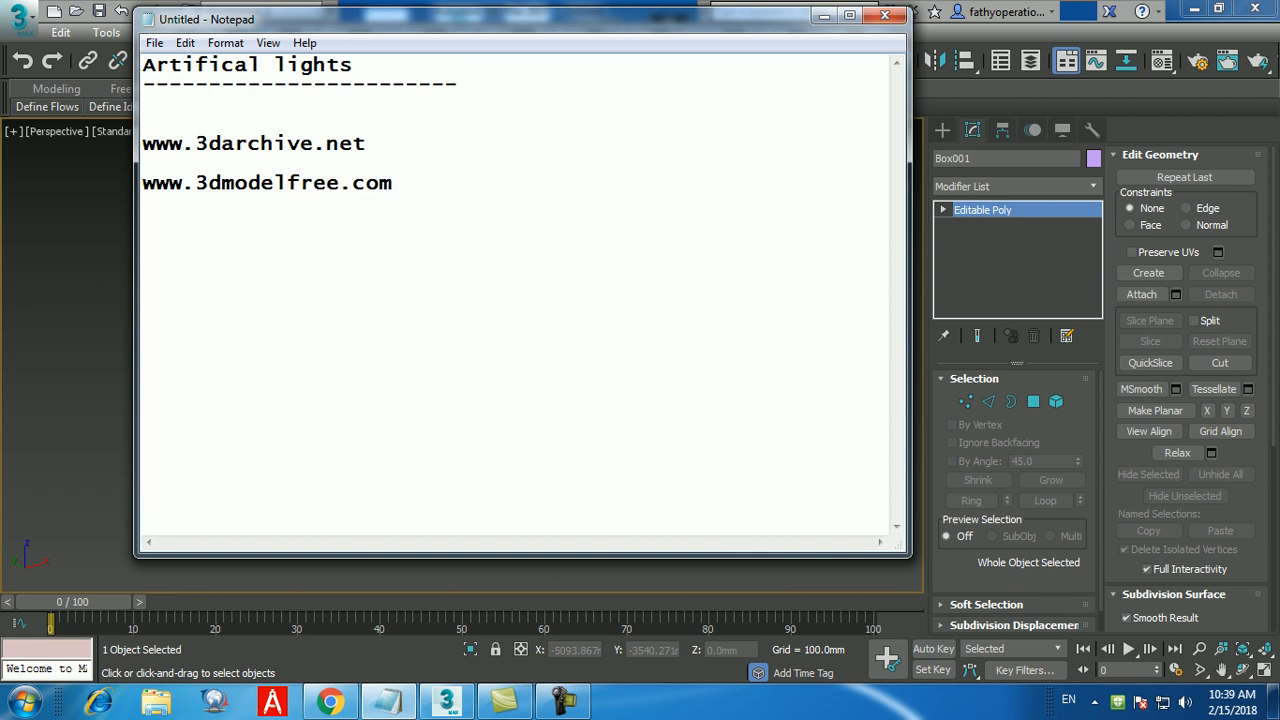
type("www.turbo")
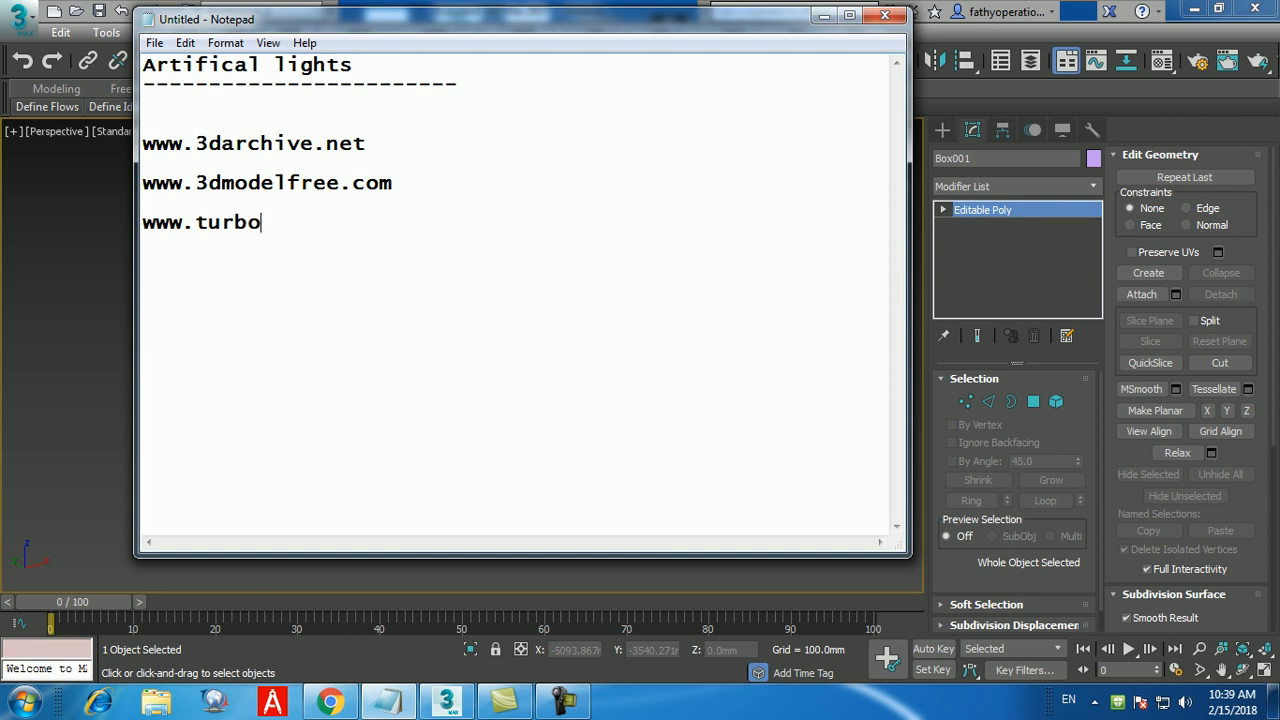
type("squid.com")
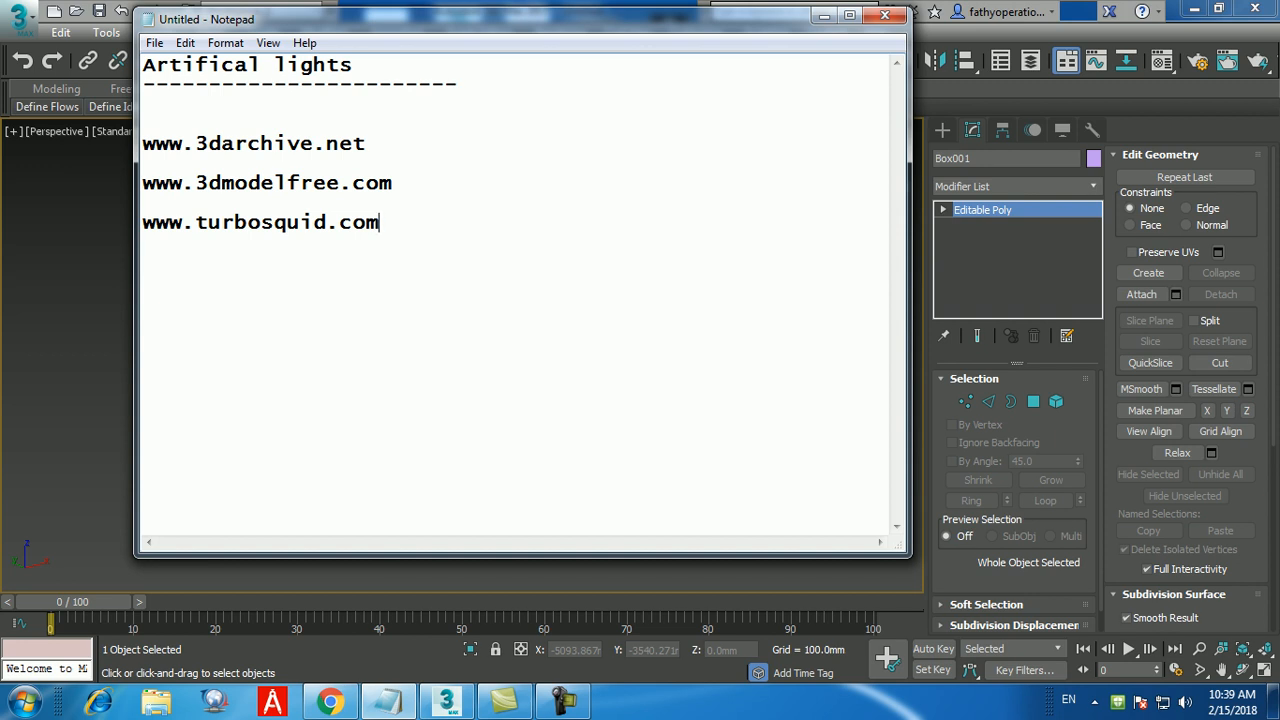
Step: Highlight the website addresses in the note one after another, and clear the selection
left_click_drag(380, 223, 143, 223)
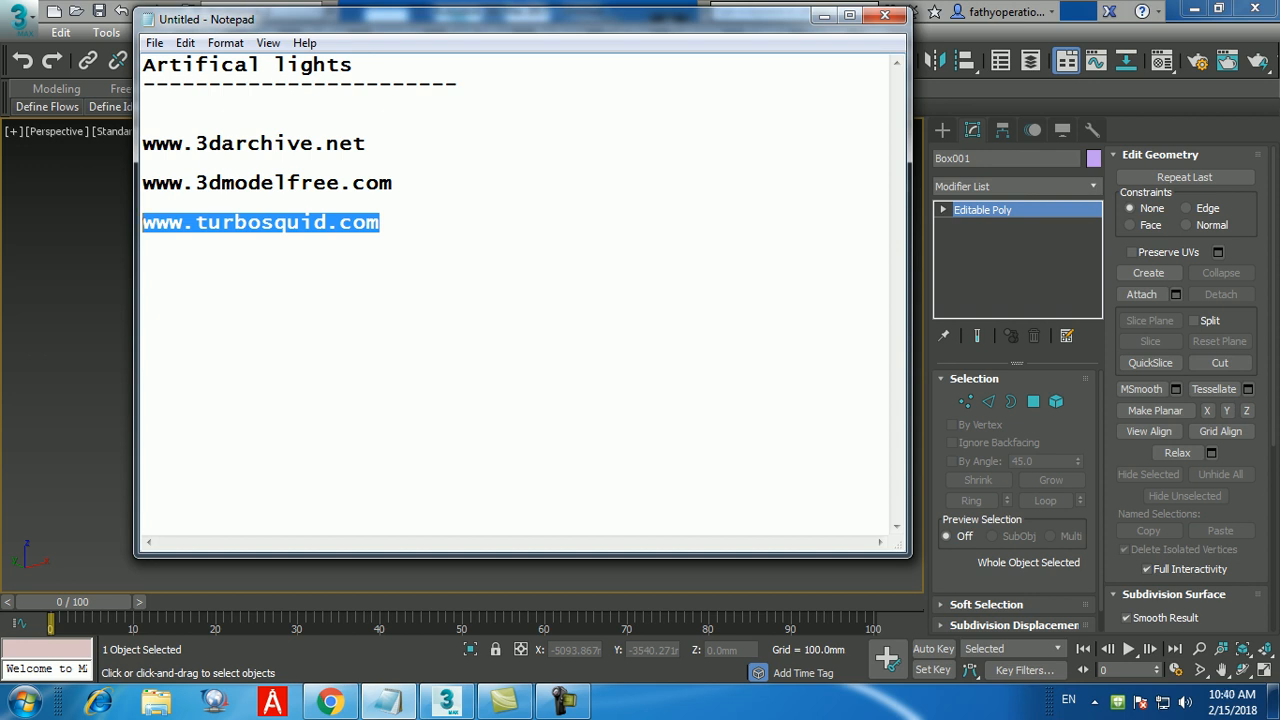
left_click(143, 203)
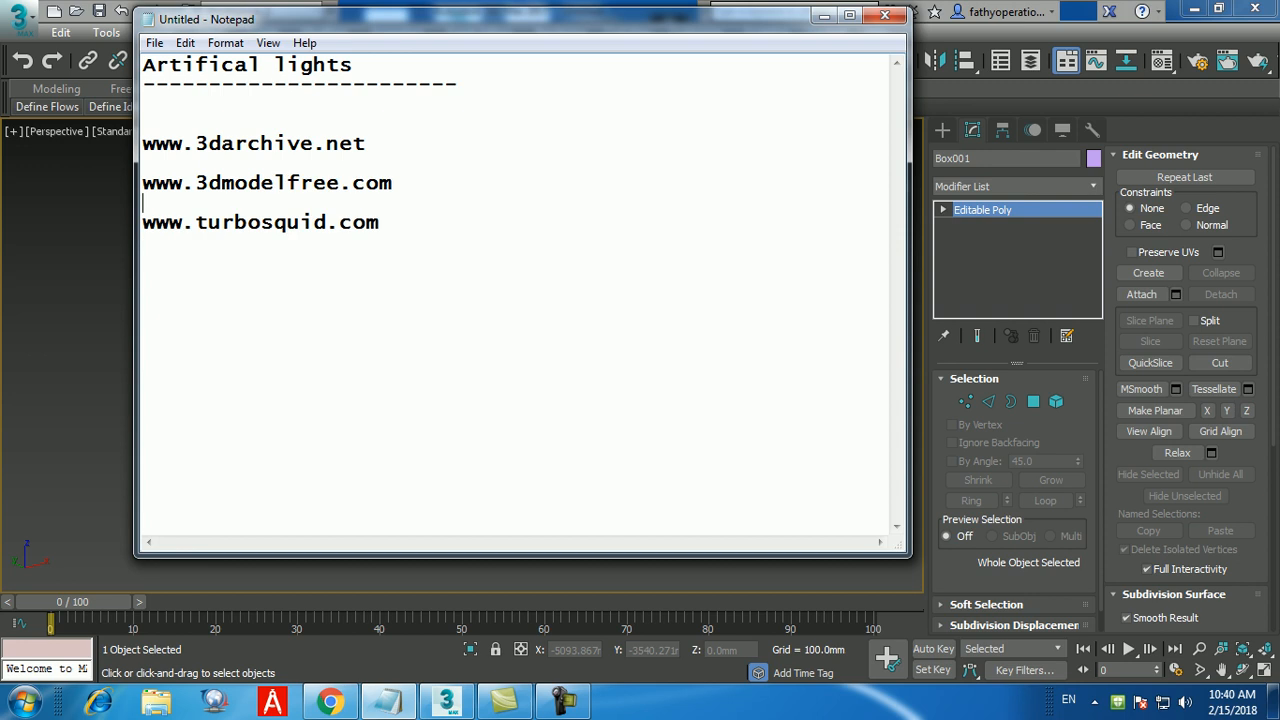
left_click_drag(393, 183, 143, 183)
left_click_drag(367, 143, 143, 143)
left_click_drag(380, 222, 156, 222)
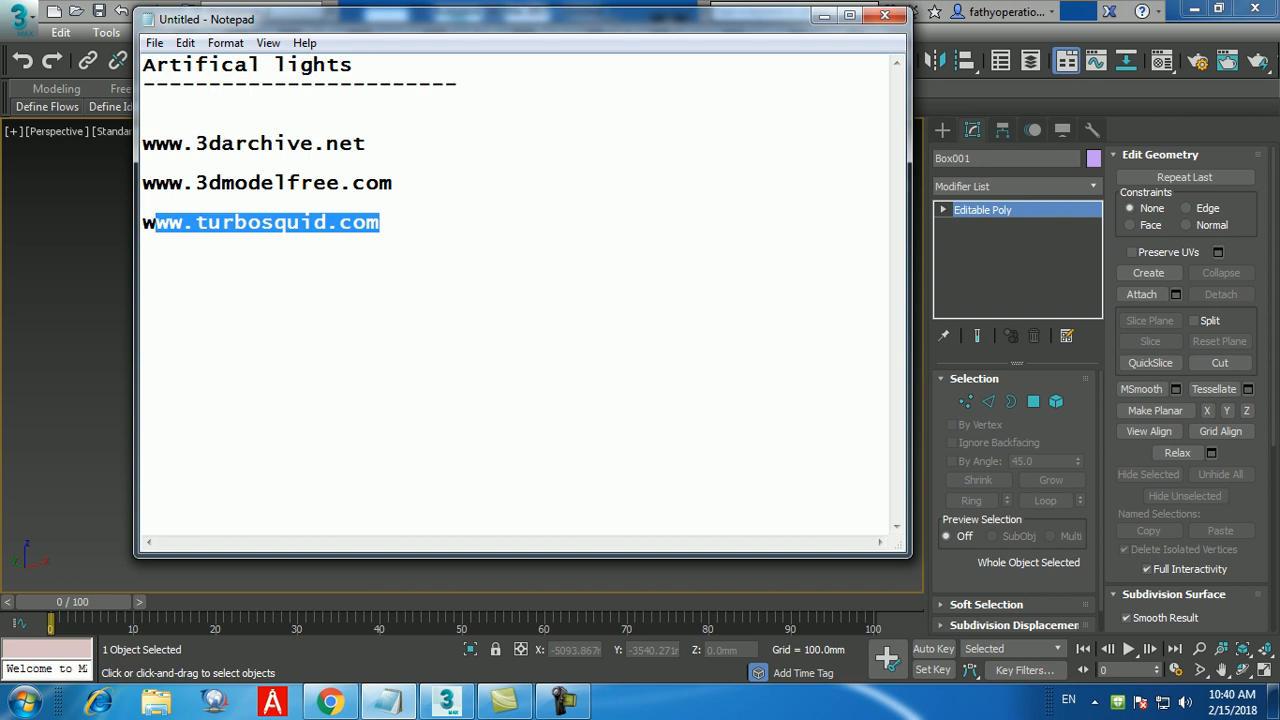
left_click(380, 223)
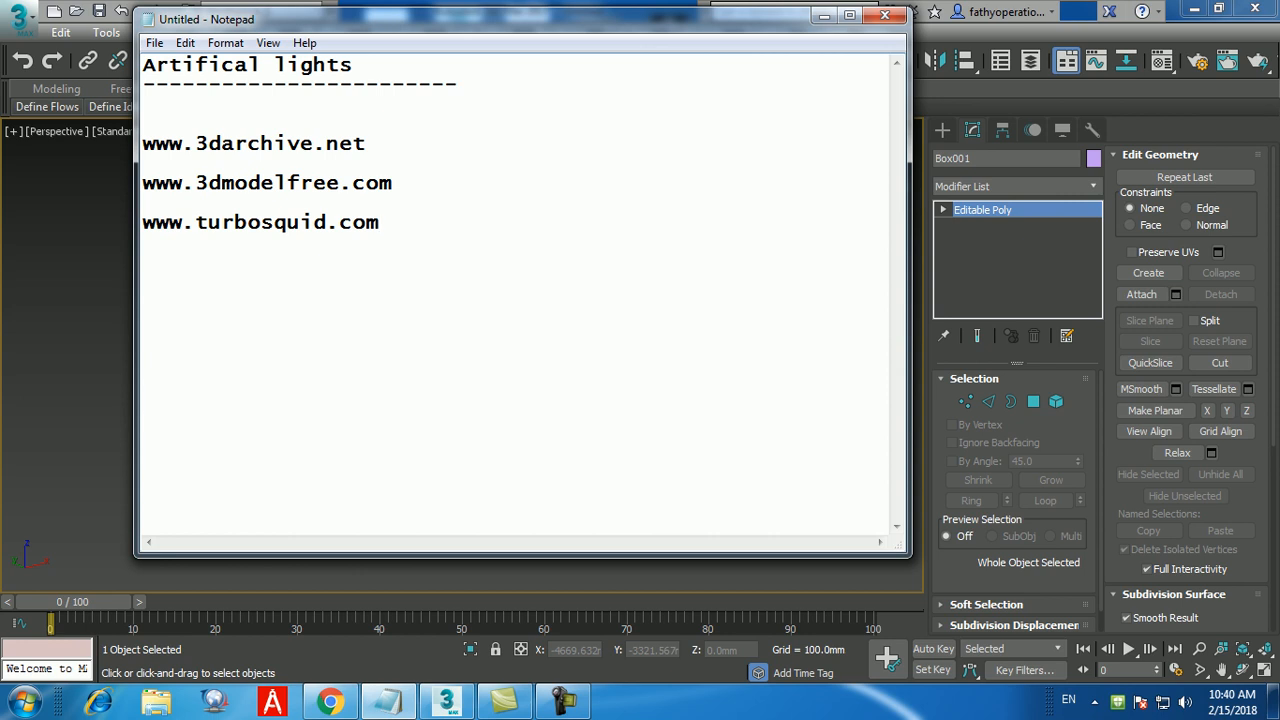
right_click(330, 702)
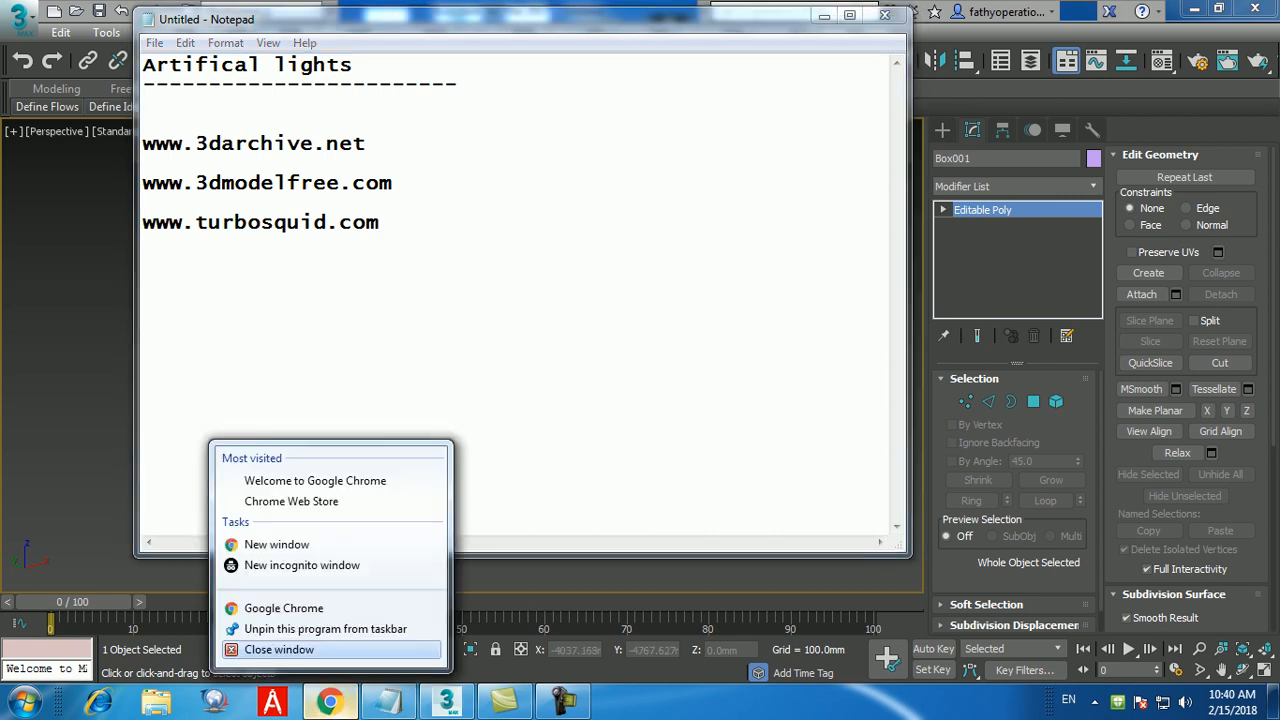
left_click(282, 649)
left_click(330, 702)
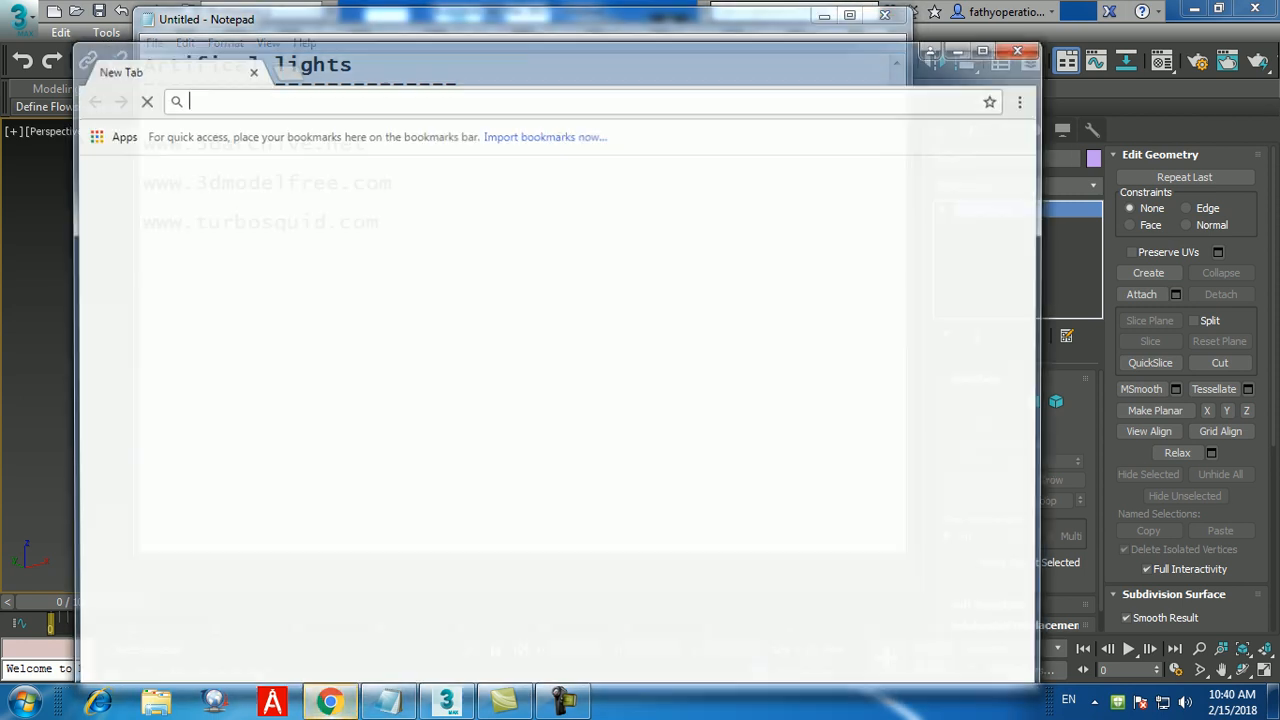
type("www.3da")
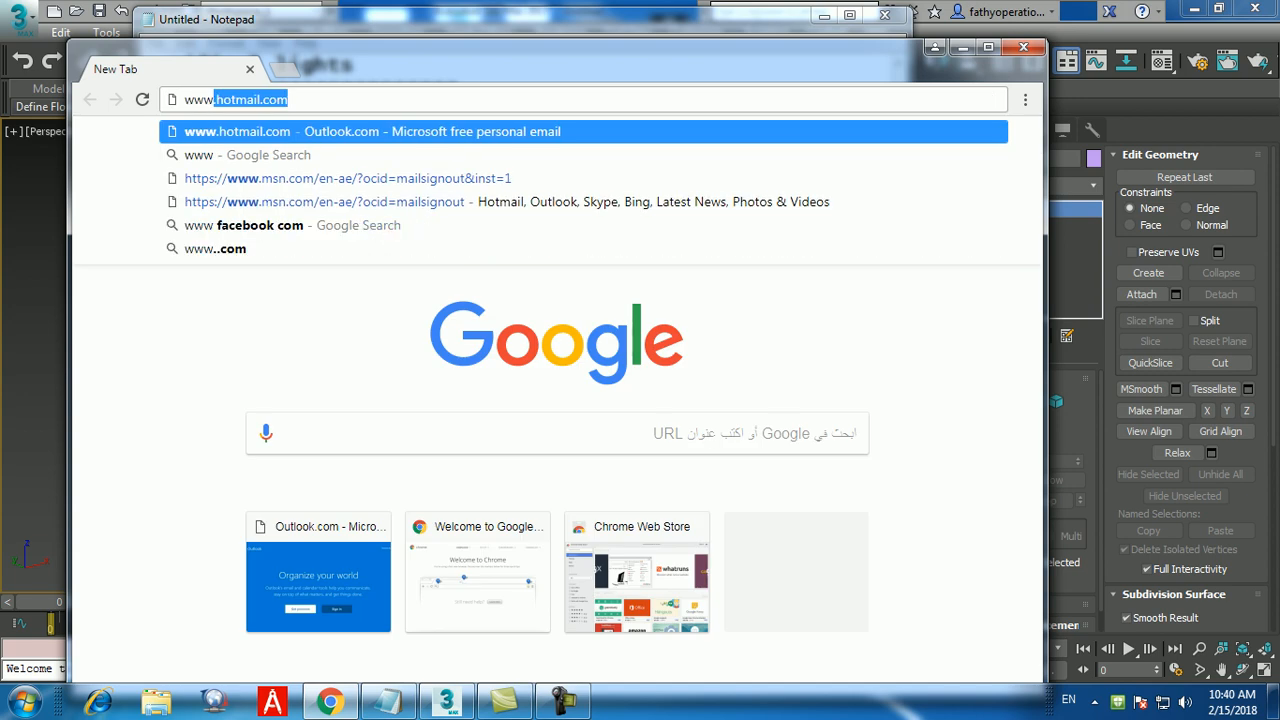
type("rchive.net")
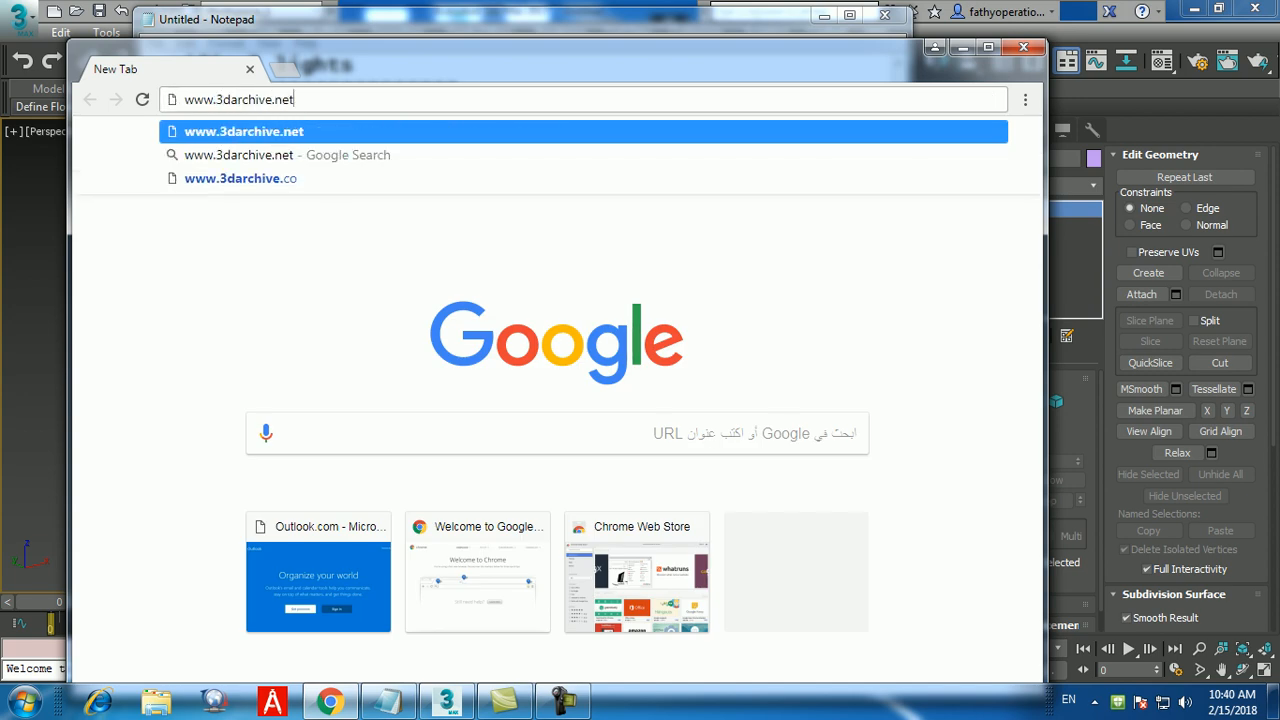
key("Return")
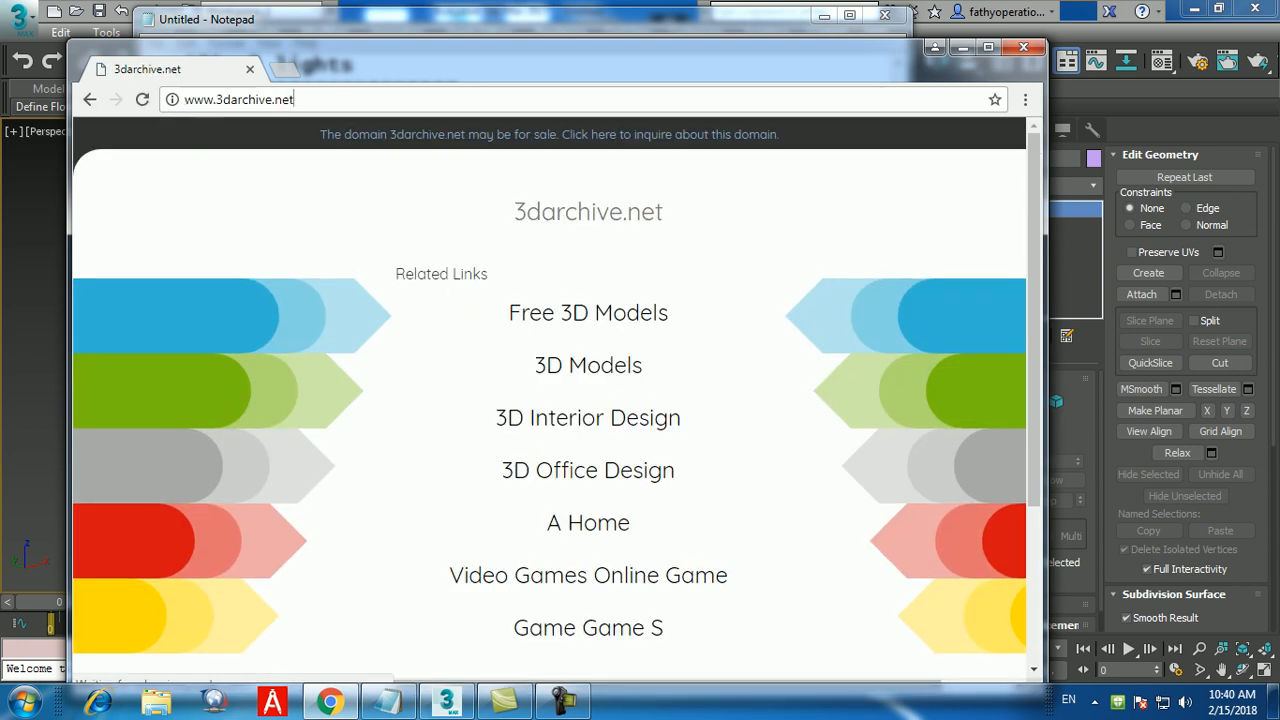
key("ctrl+l")
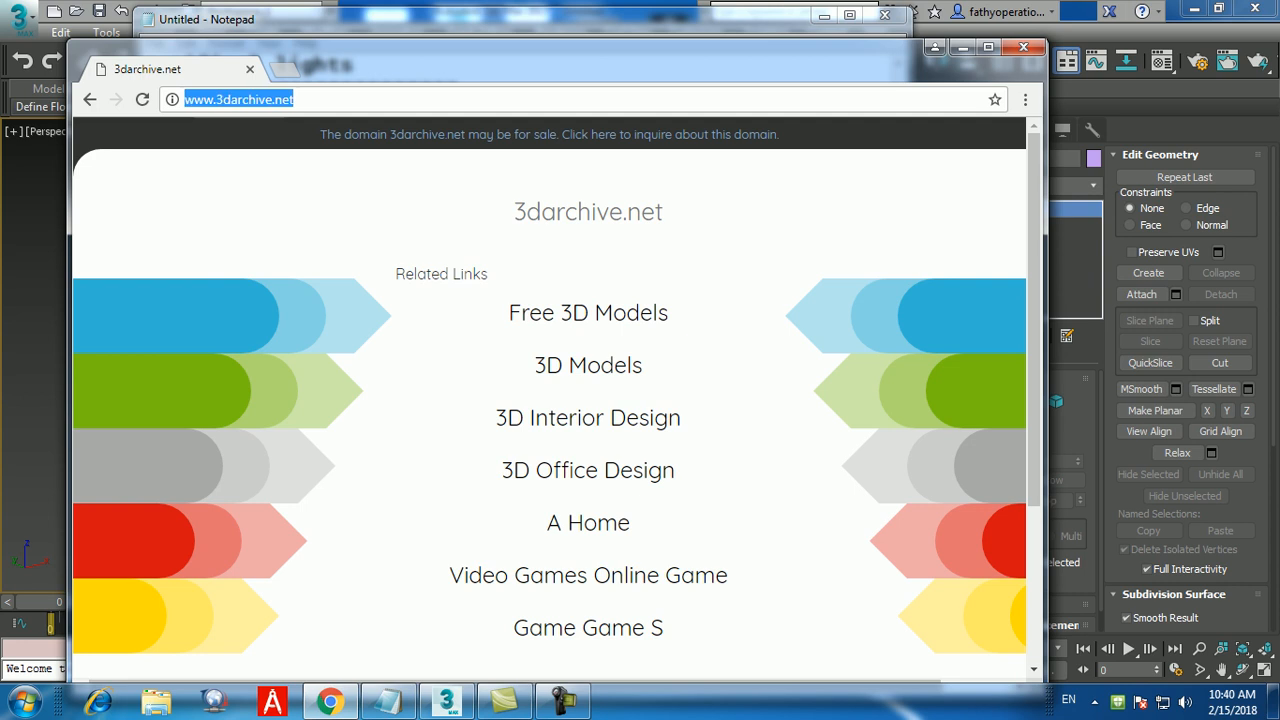
type("www.goog")
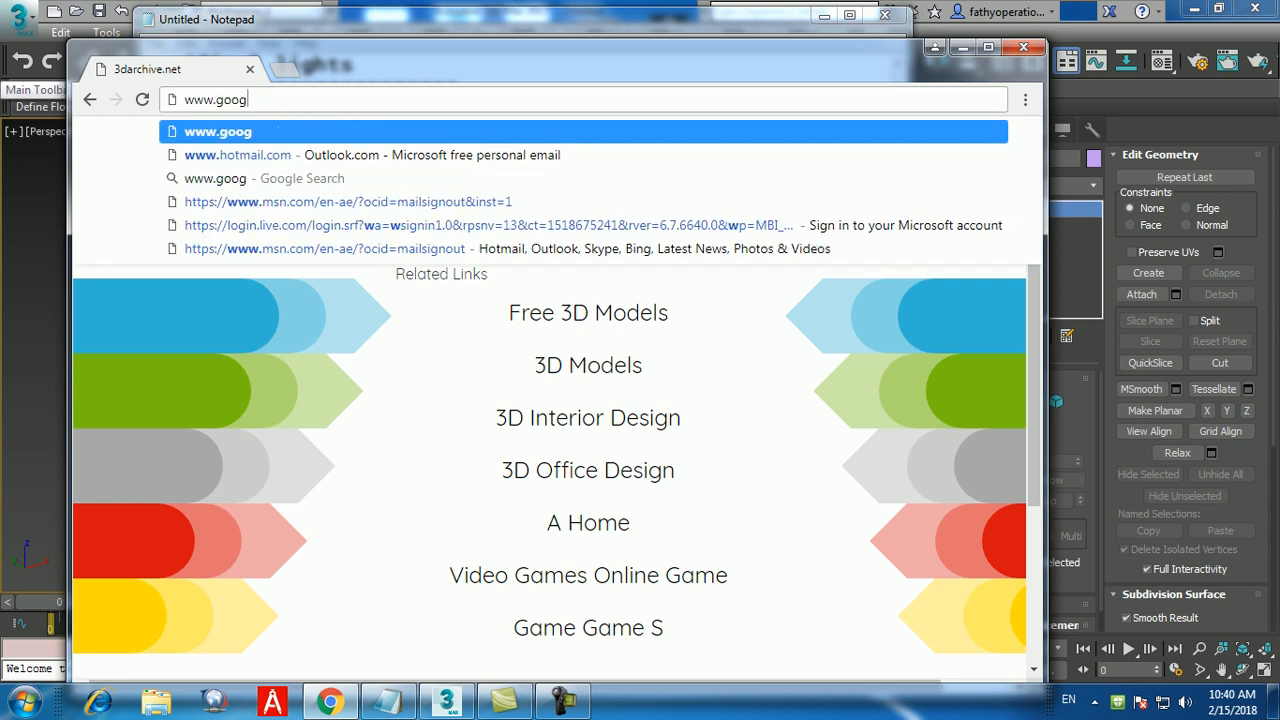
type("le.com")
key("Return")
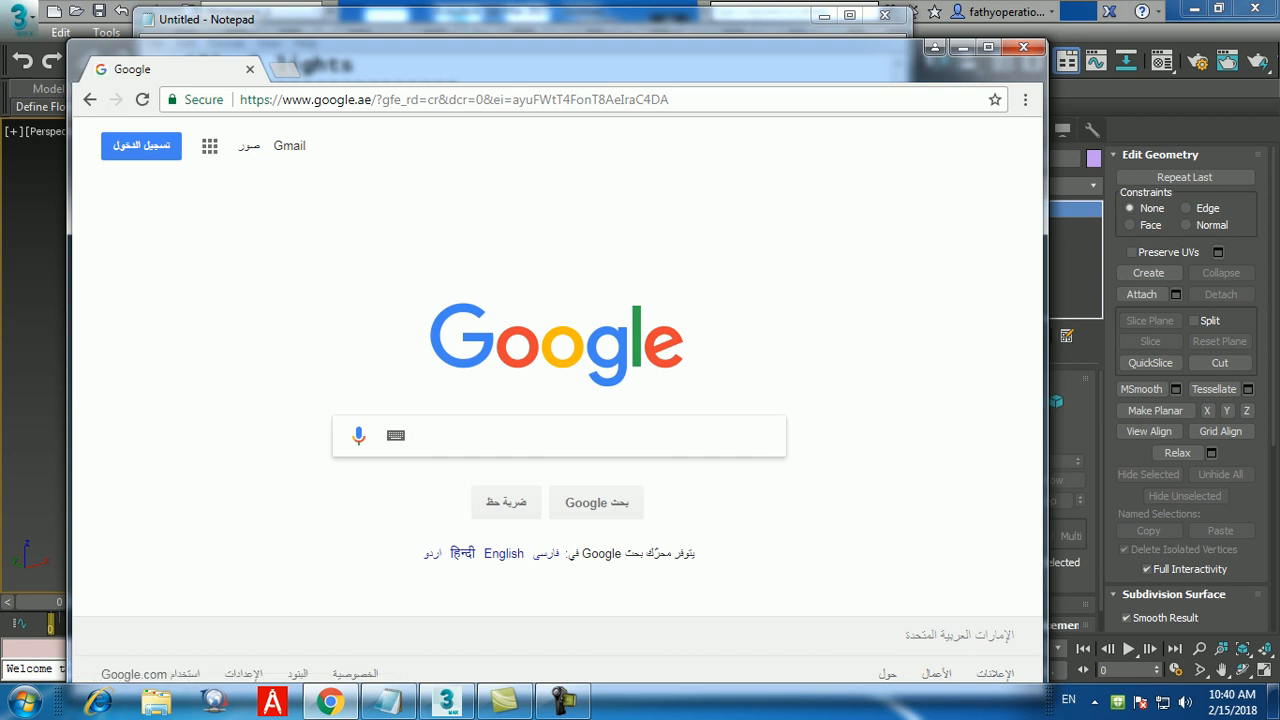
type("3")
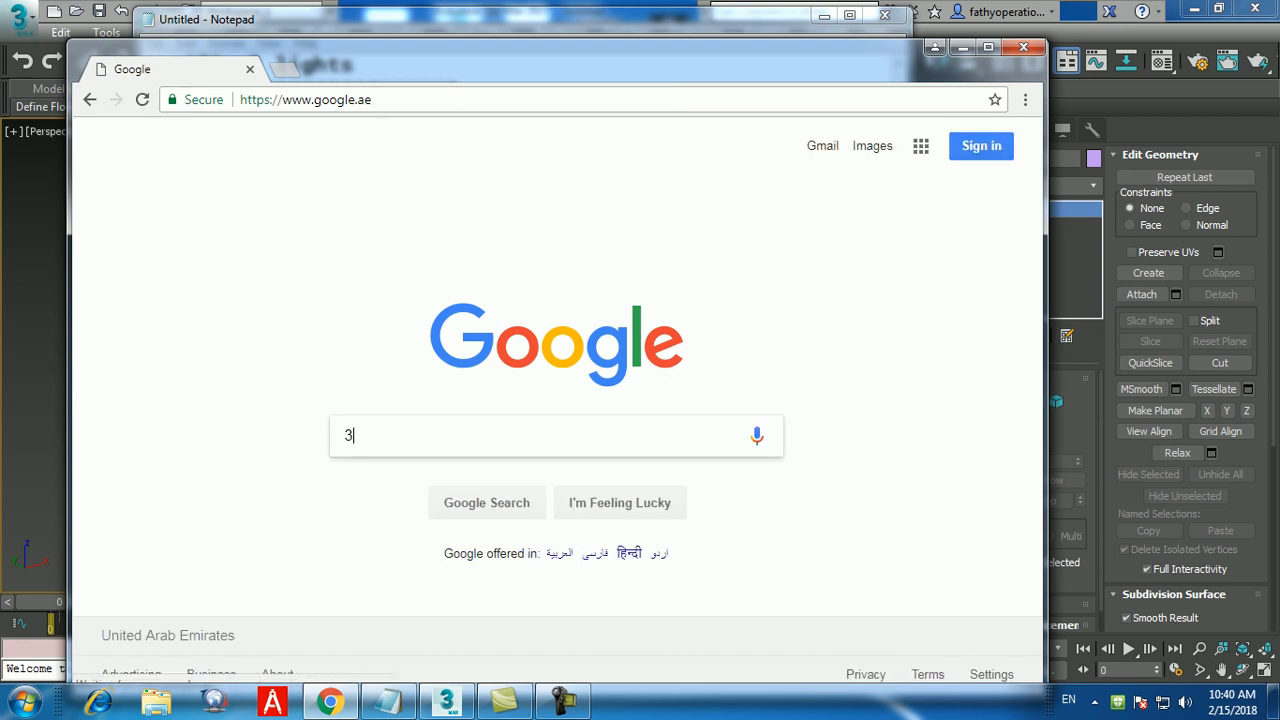
type("d model")
key("Return")
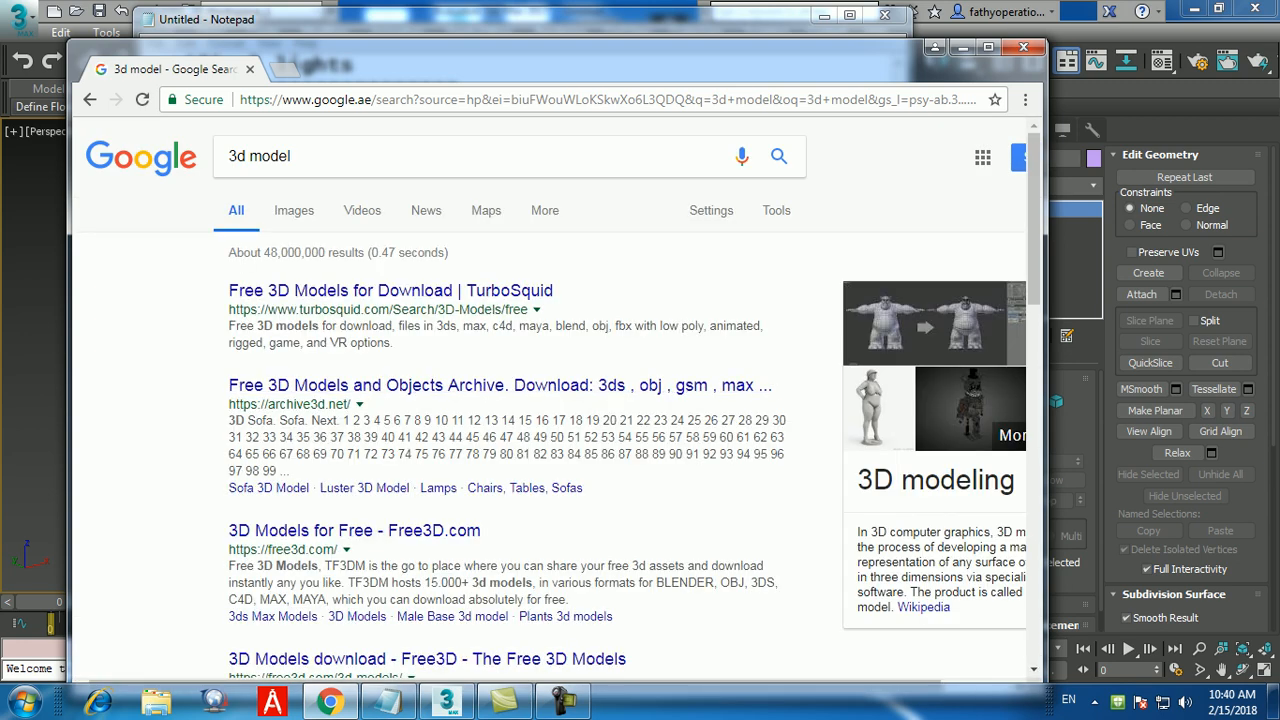
left_click(500, 386)
left_click(389, 702)
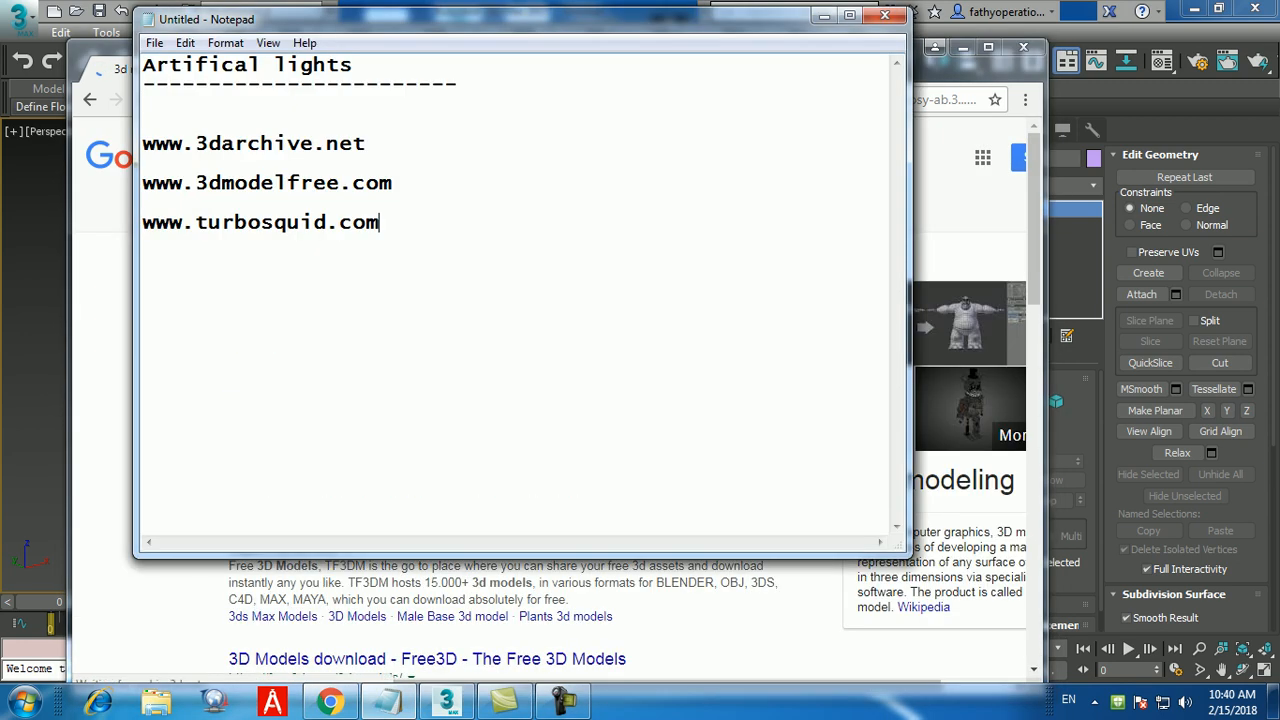
left_click_drag(221, 143, 195, 143)
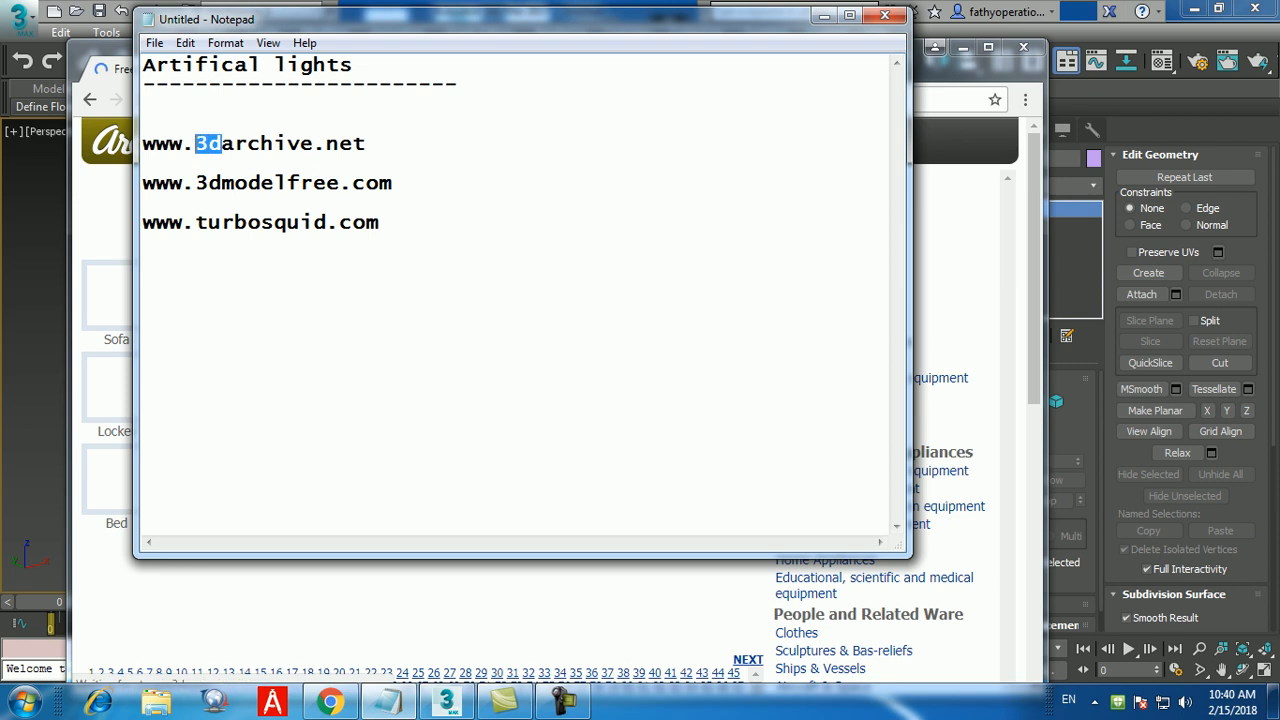
key("Delete")
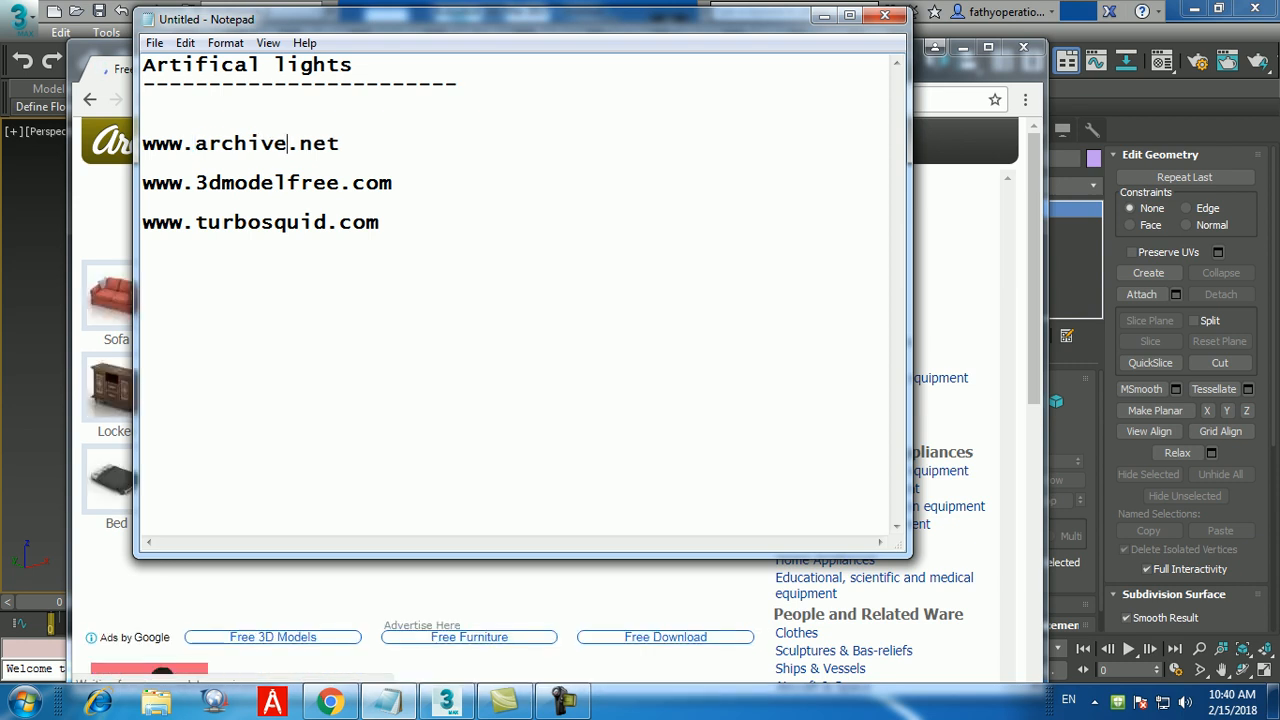
type("3d")
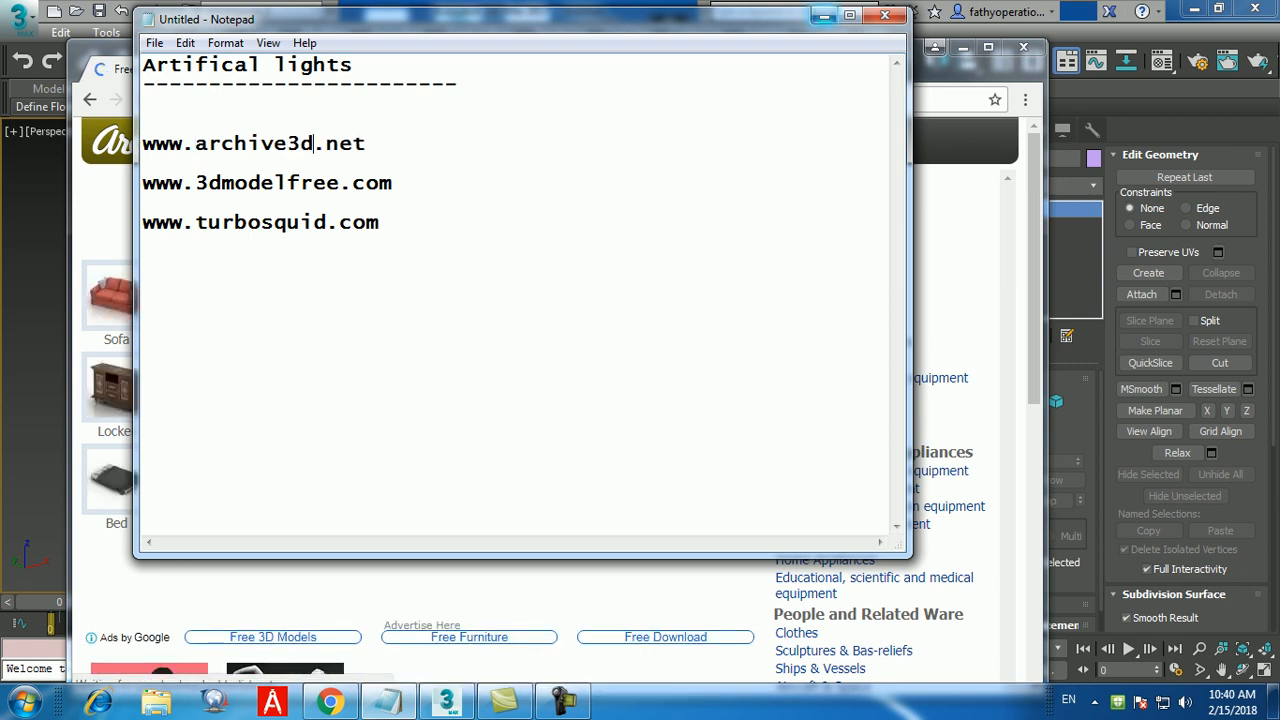
left_click(823, 15)
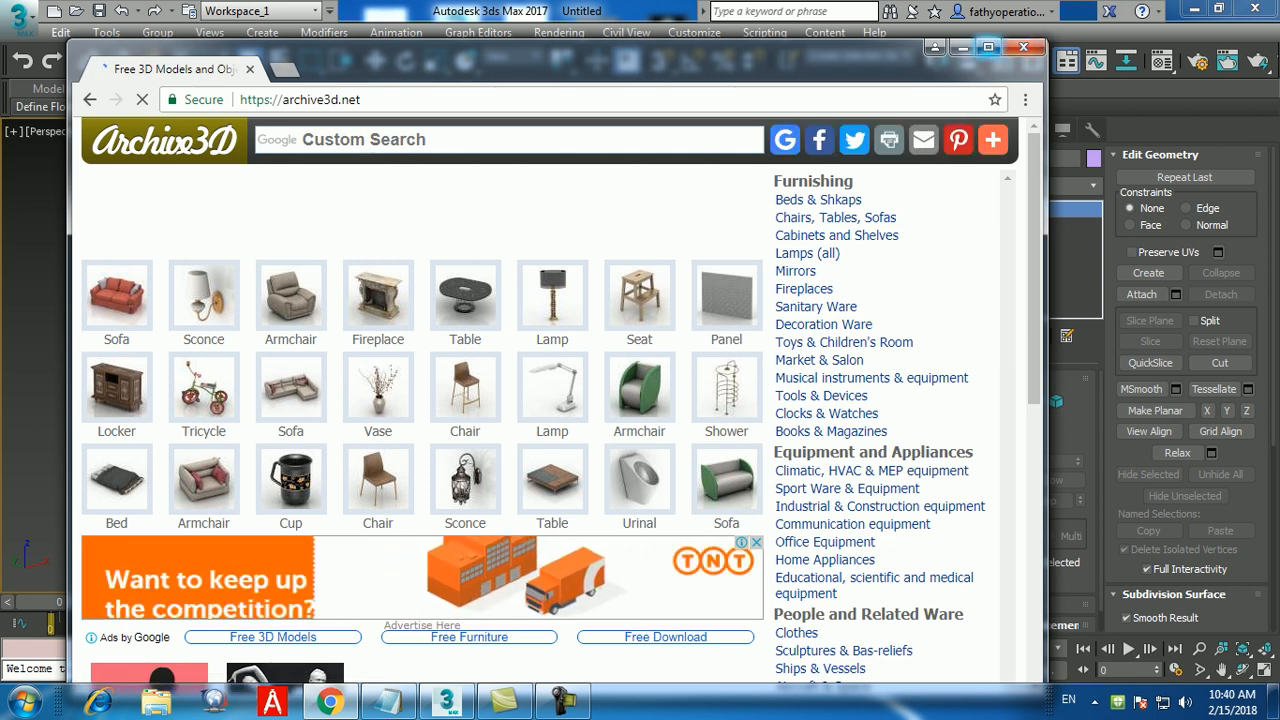
Step: Maximize the archive3d.net page, open the red Sofa 3D Model and download it, accepting the terms
left_click(988, 47)
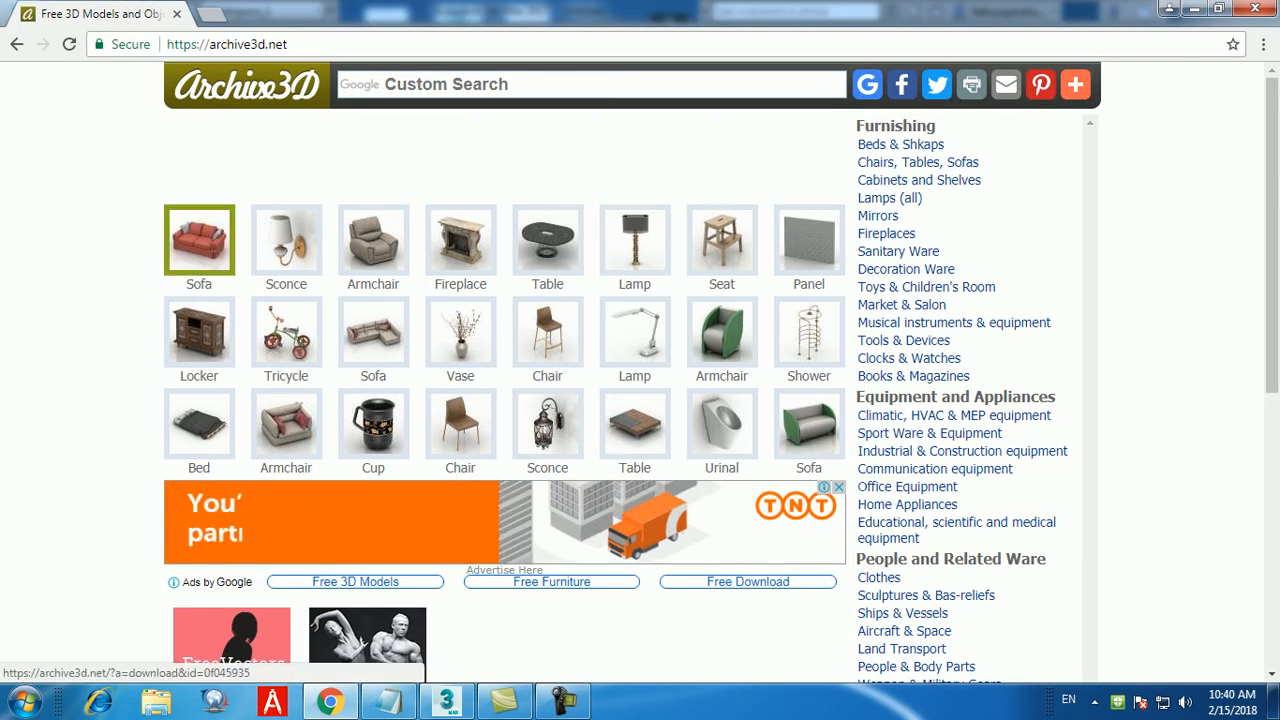
left_click(286, 331)
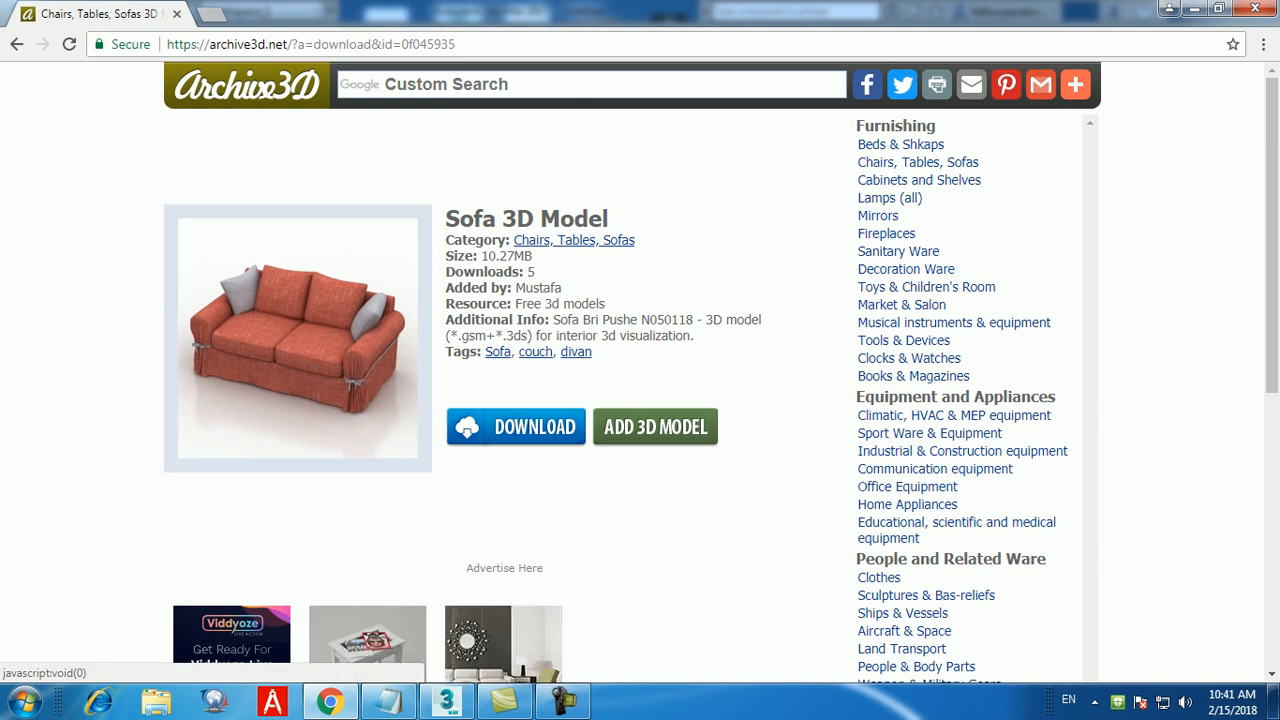
left_click(515, 427)
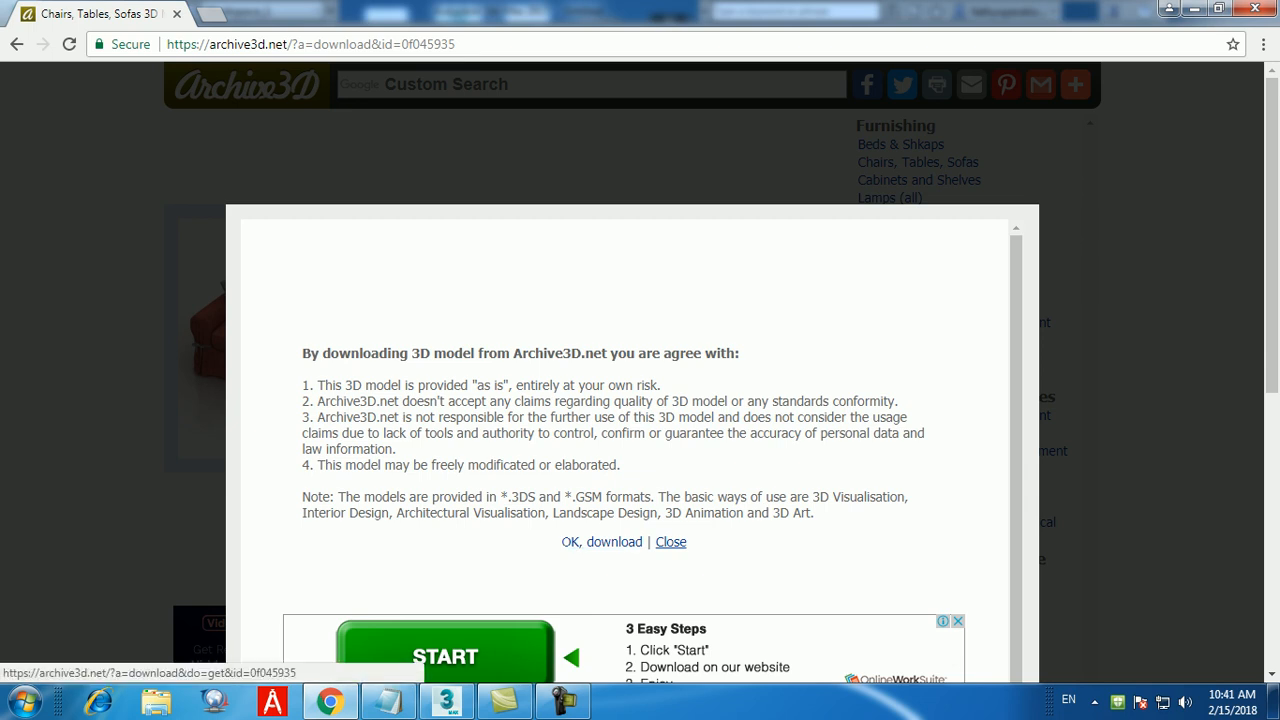
left_click(601, 541)
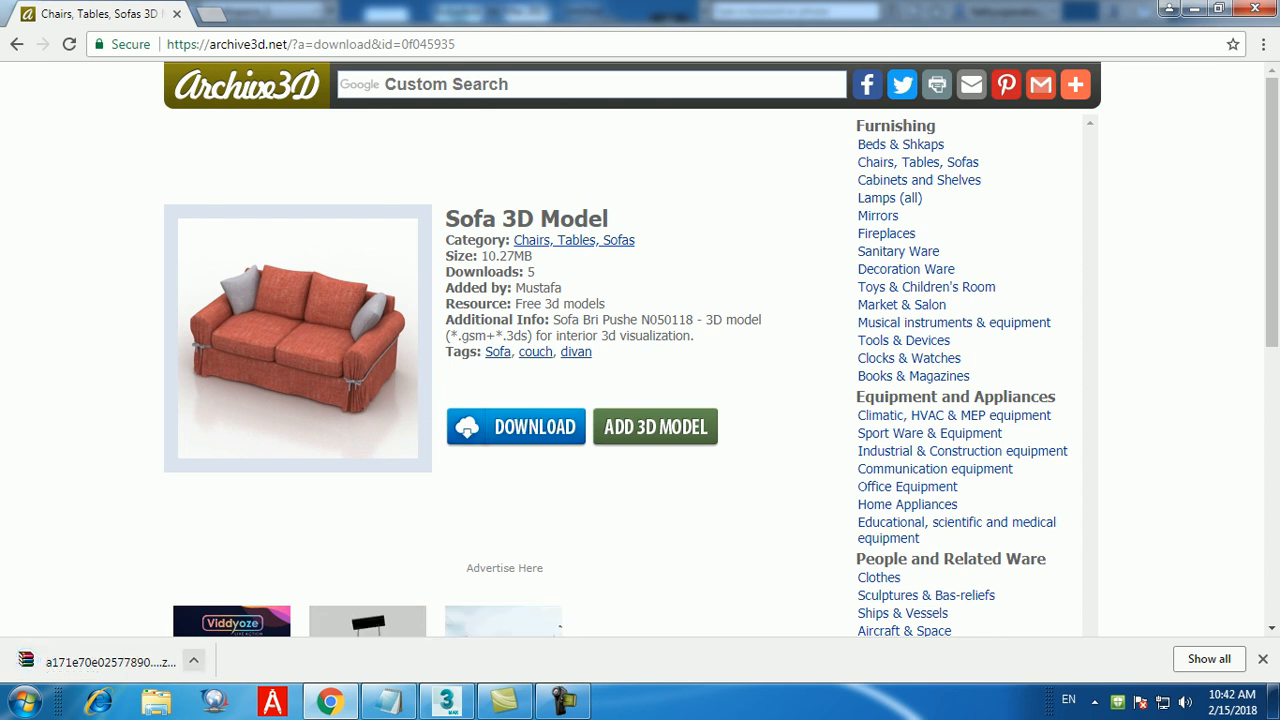
Step: Copy the downloaded sofa ZIP archive from the Downloads folder and paste it onto the desktop
left_click(193, 660)
left_click(247, 597)
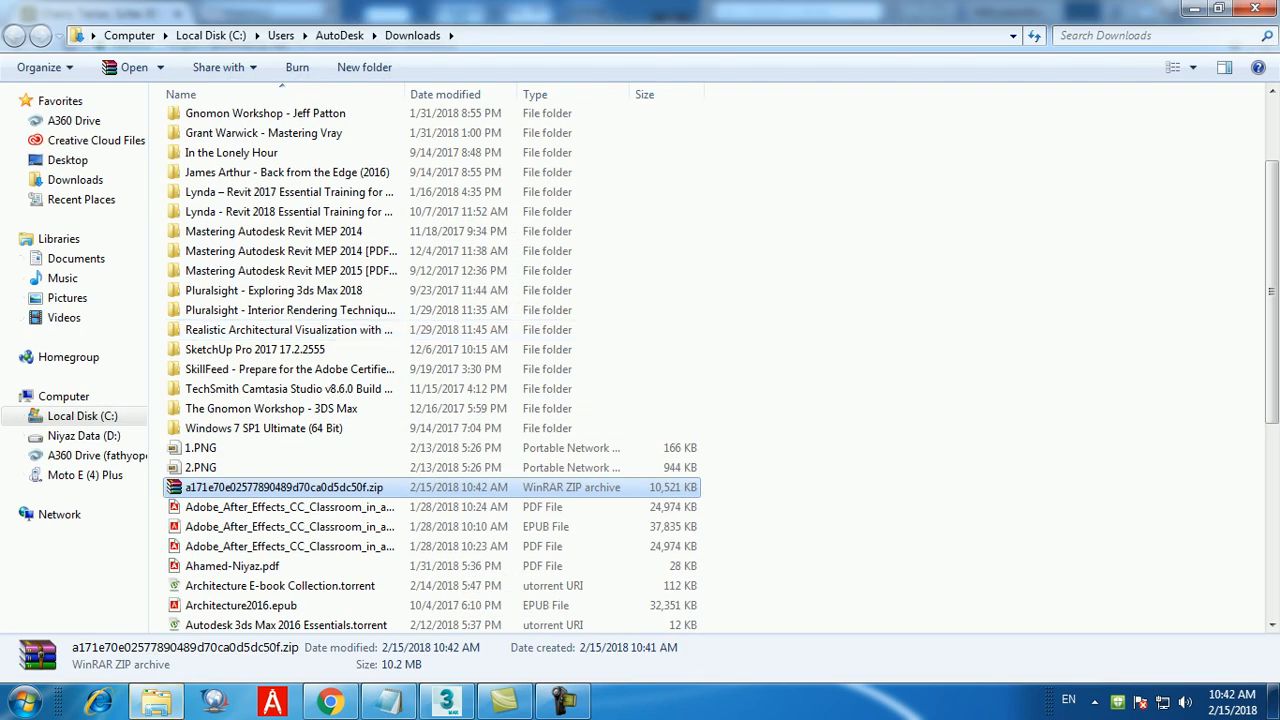
right_click(298, 486)
left_click(345, 370)
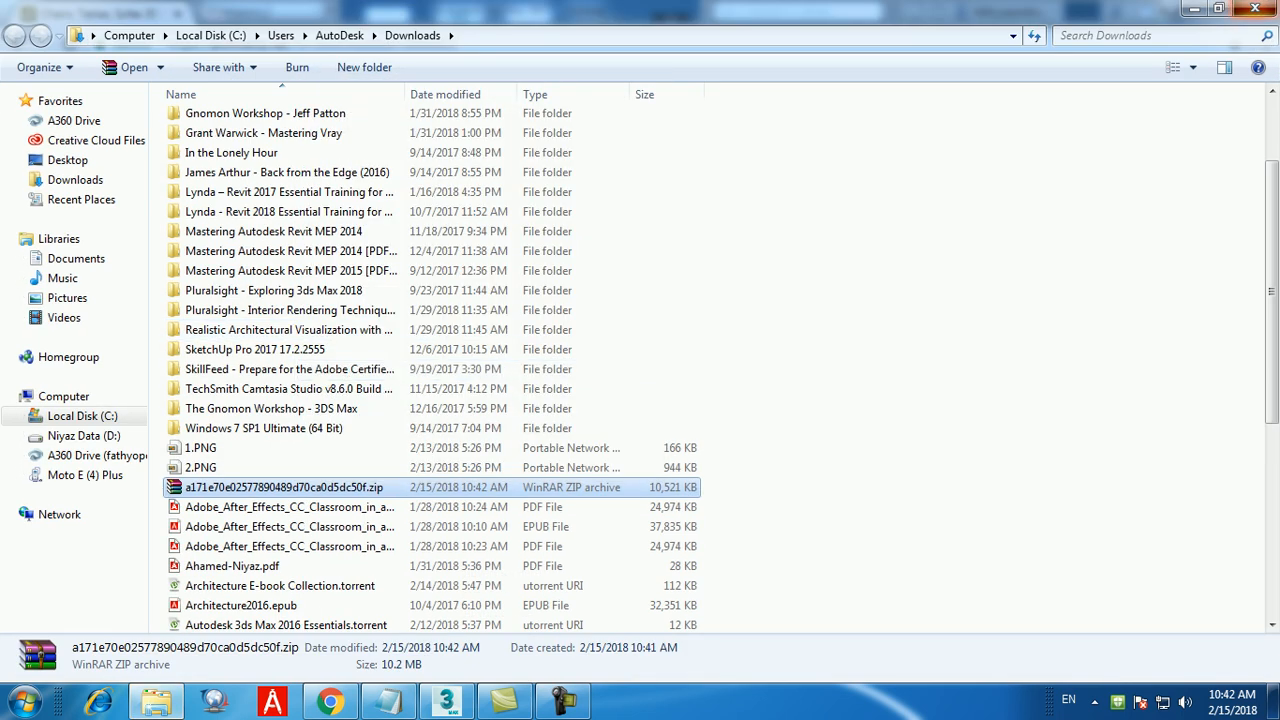
left_click(1260, 8)
left_click(1195, 8)
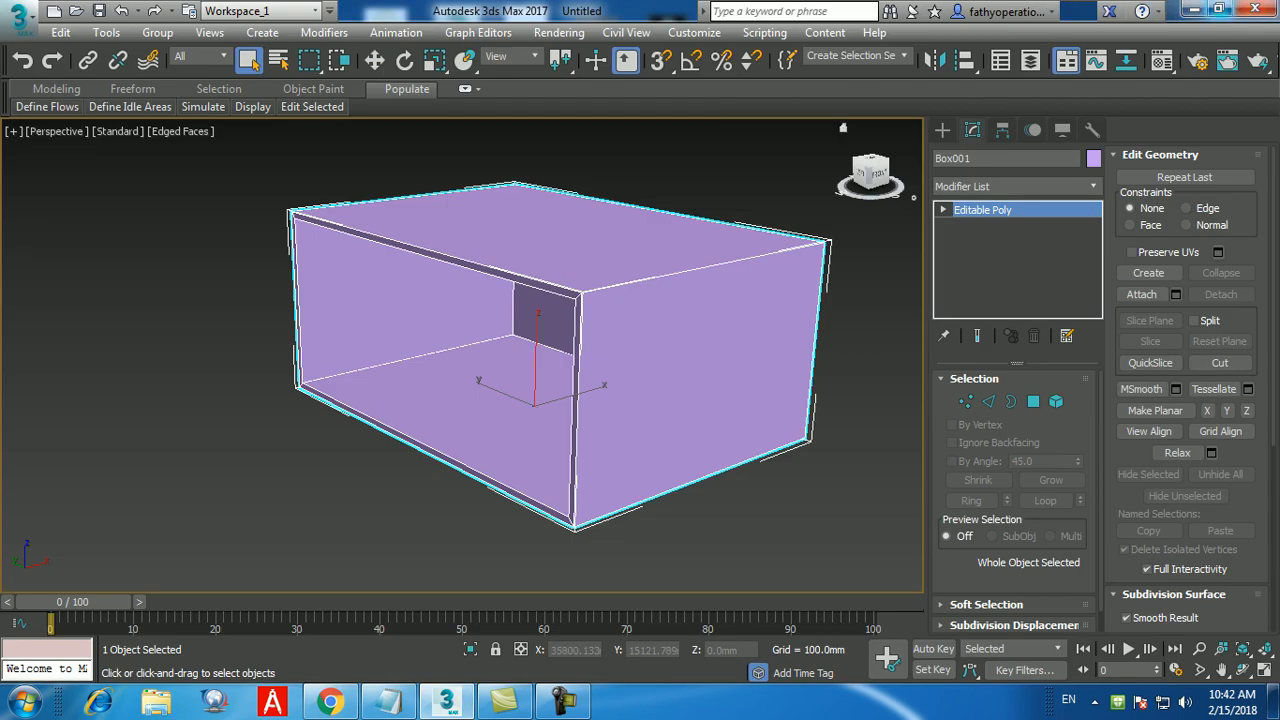
left_click(1195, 8)
right_click(914, 220)
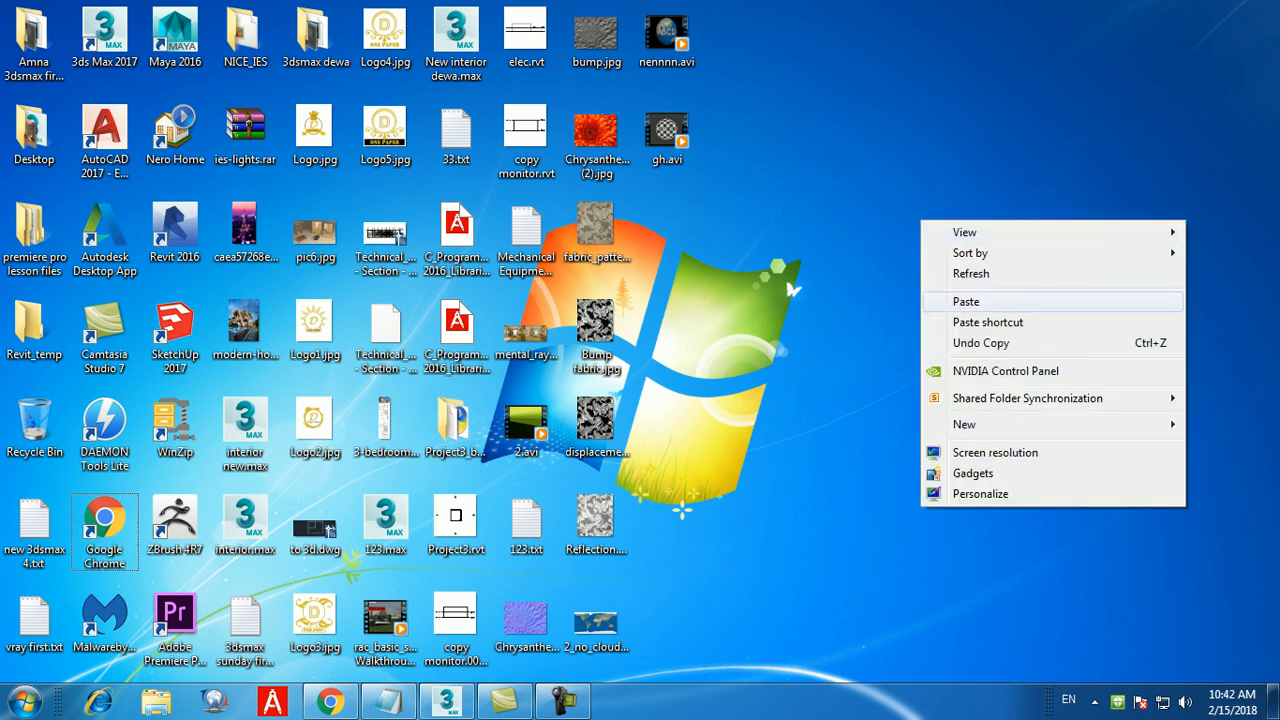
left_click(950, 298)
Step: Create a desktop folder named 3d, move the sofa ZIP archive into it and open the folder
right_click(816, 305)
mouse_move(900, 508)
left_click(620, 211)
type("3d")
key("Return")
left_click_drag(948, 128, 805, 310)
double_click(813, 325)
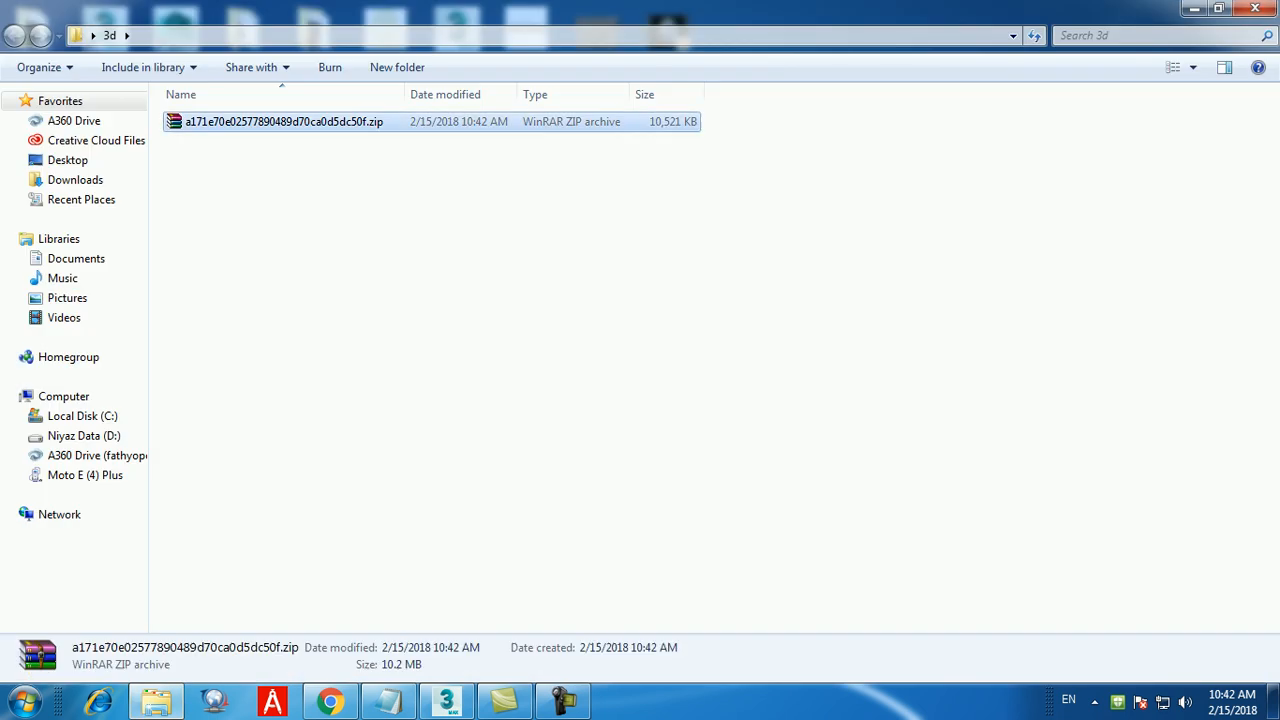
Step: Extract the sofa ZIP archive into the 3d folder and select Sofa Bri Pushe N050118.3DS
right_click(208, 120)
left_click(262, 166)
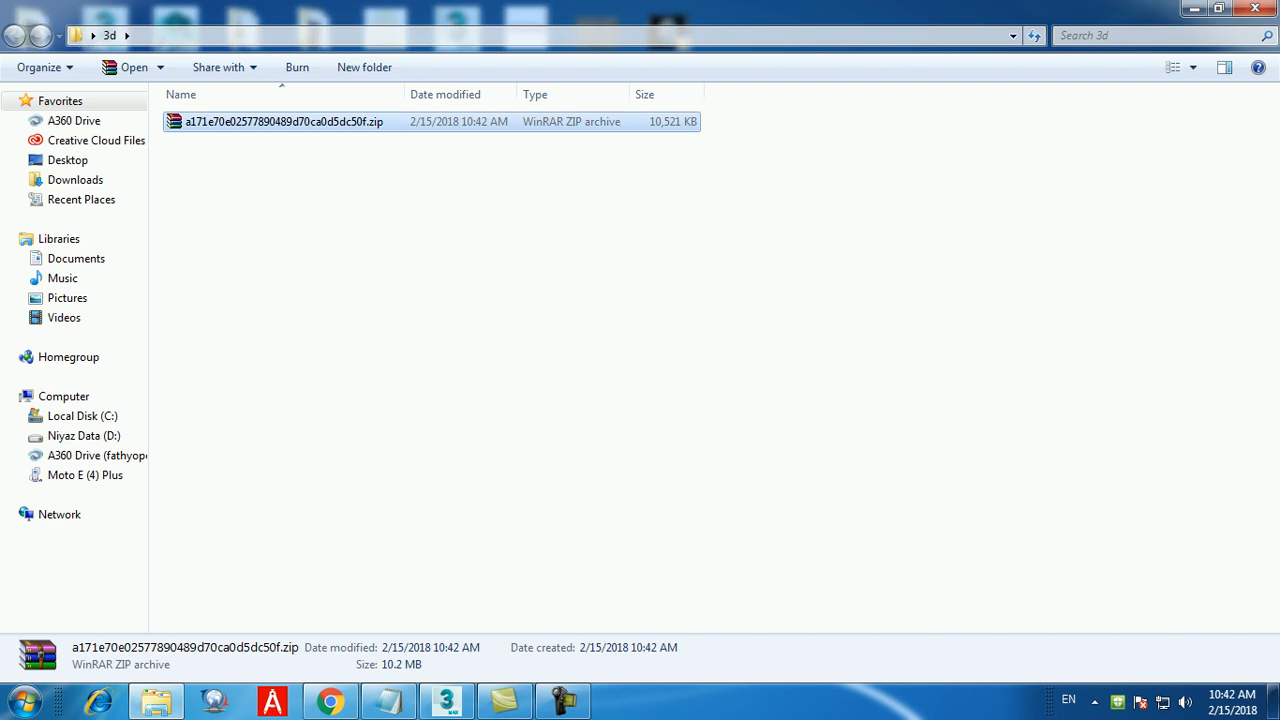
left_click(545, 370)
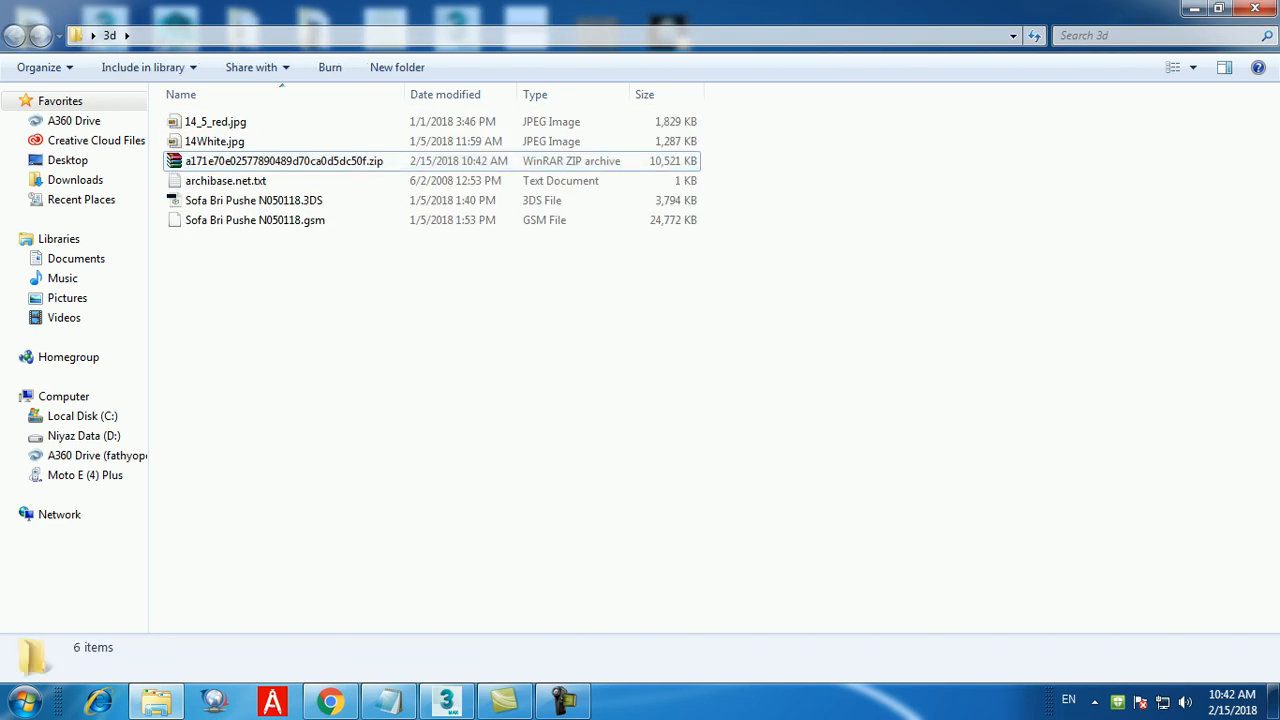
left_click(254, 201)
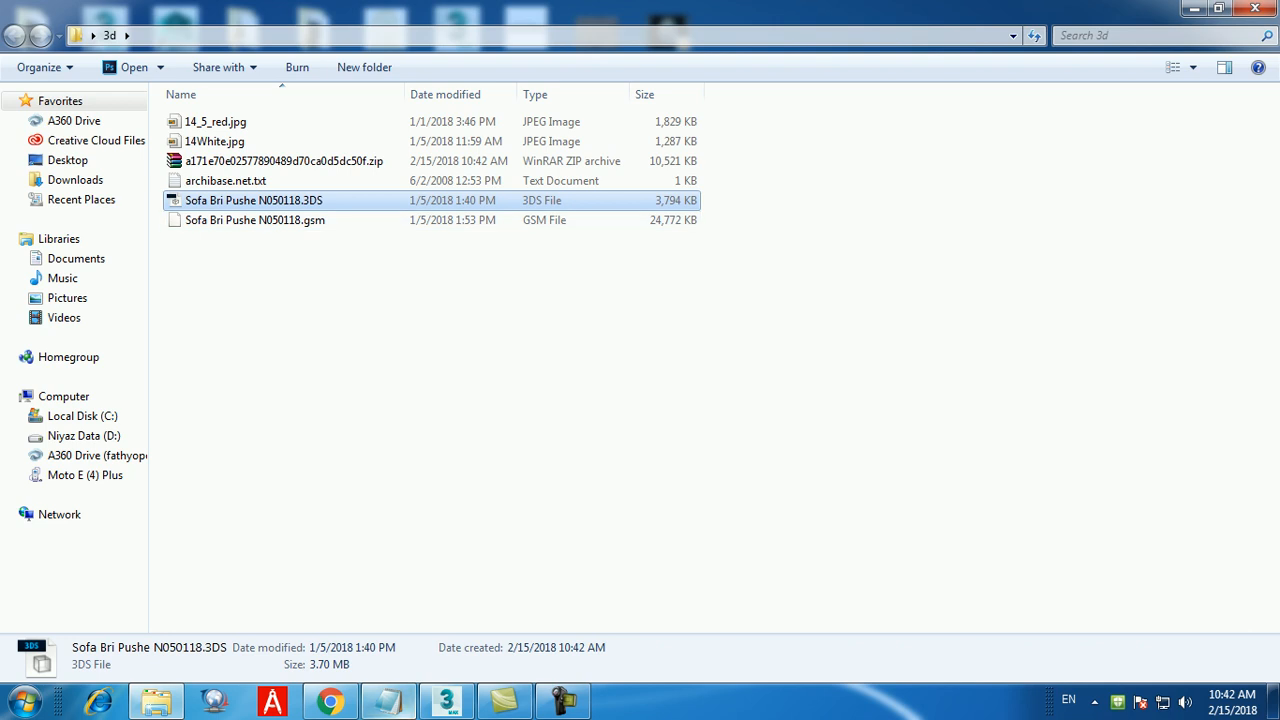
Step: Add the file extension .obj on a separate line below the website list in Notepad
left_click(389, 702)
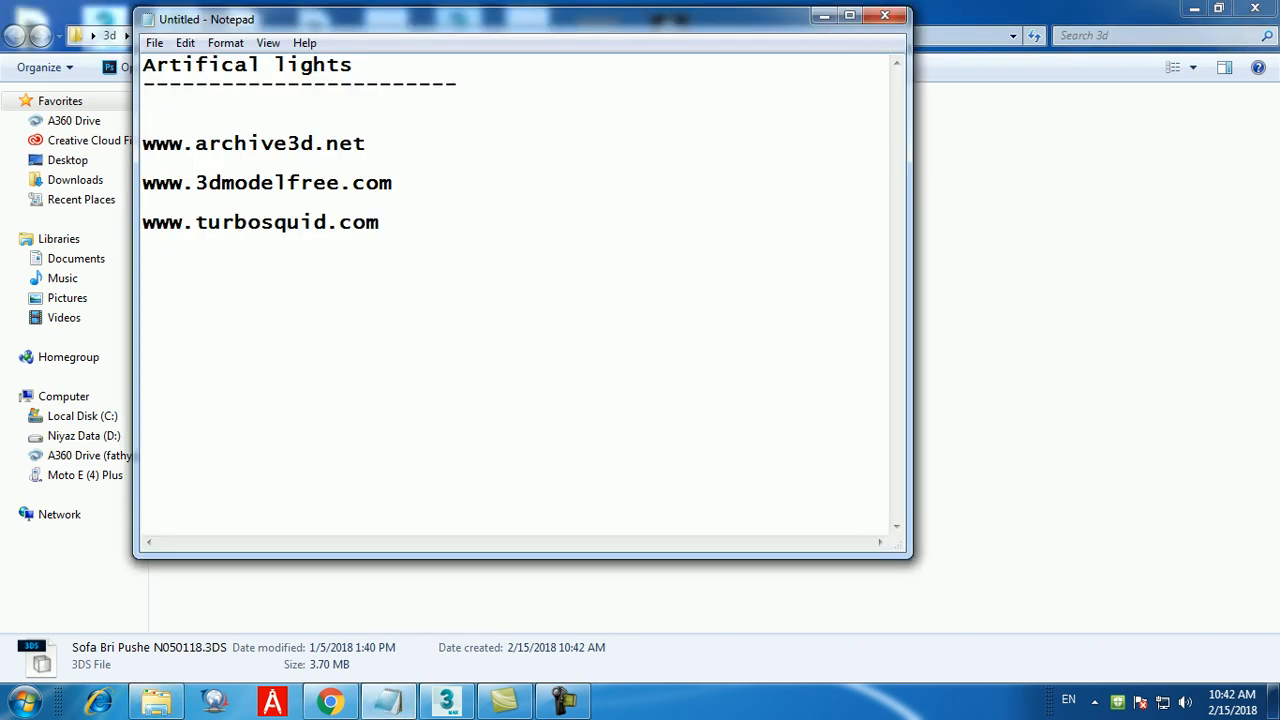
type(".obj")
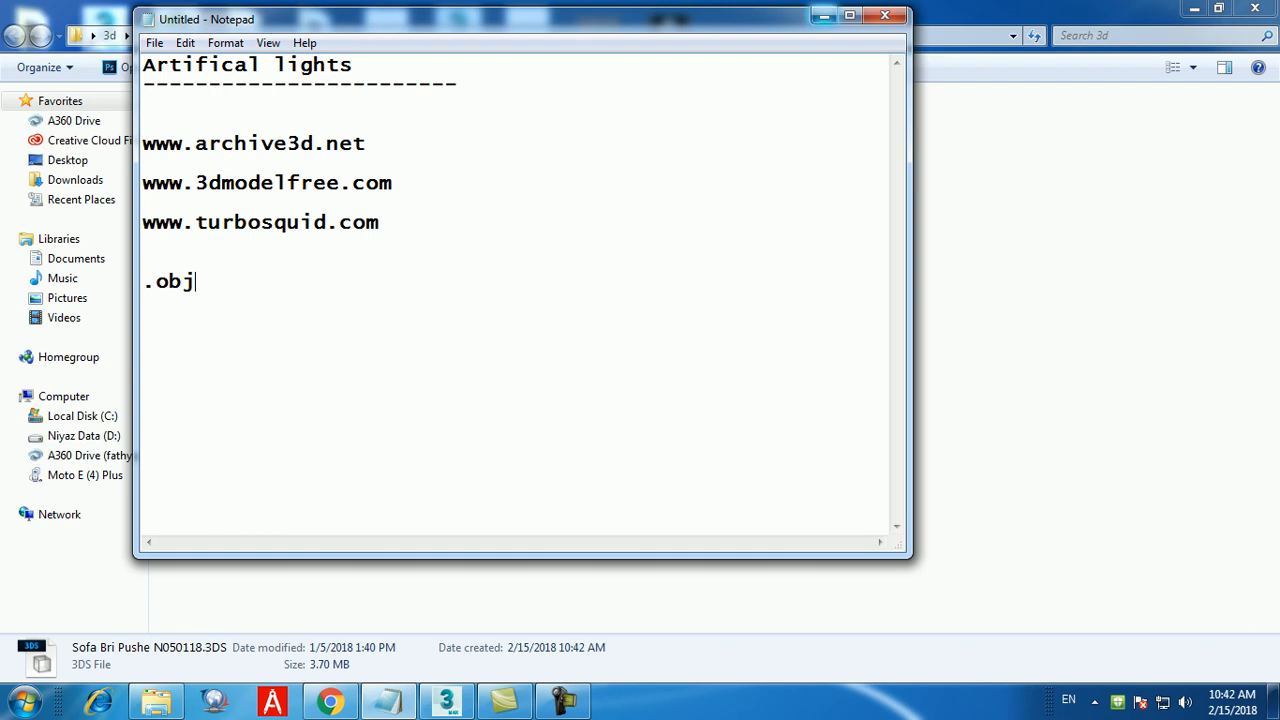
left_click(824, 16)
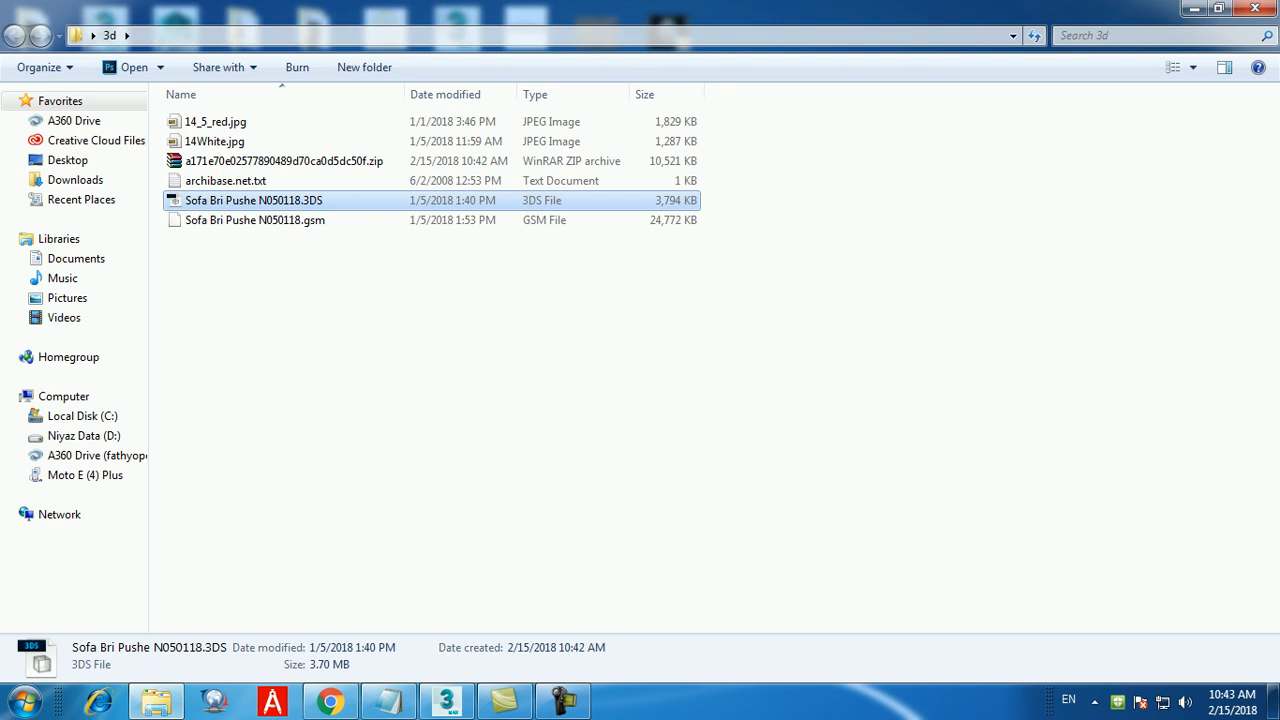
Step: Import Sofa Bri Pushe N050118.3DS from the 3d folder into the 3ds Max scene and place it beside the room
left_click(420, 310)
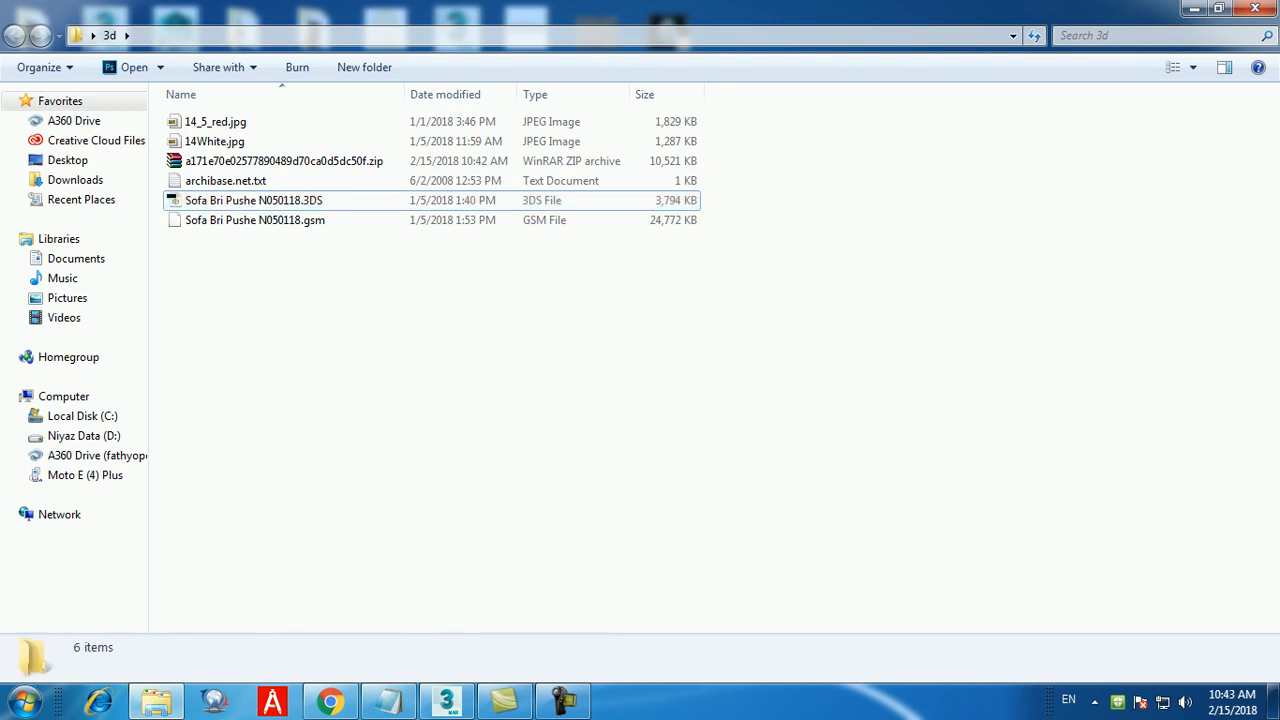
left_click_drag(305, 201, 495, 420)
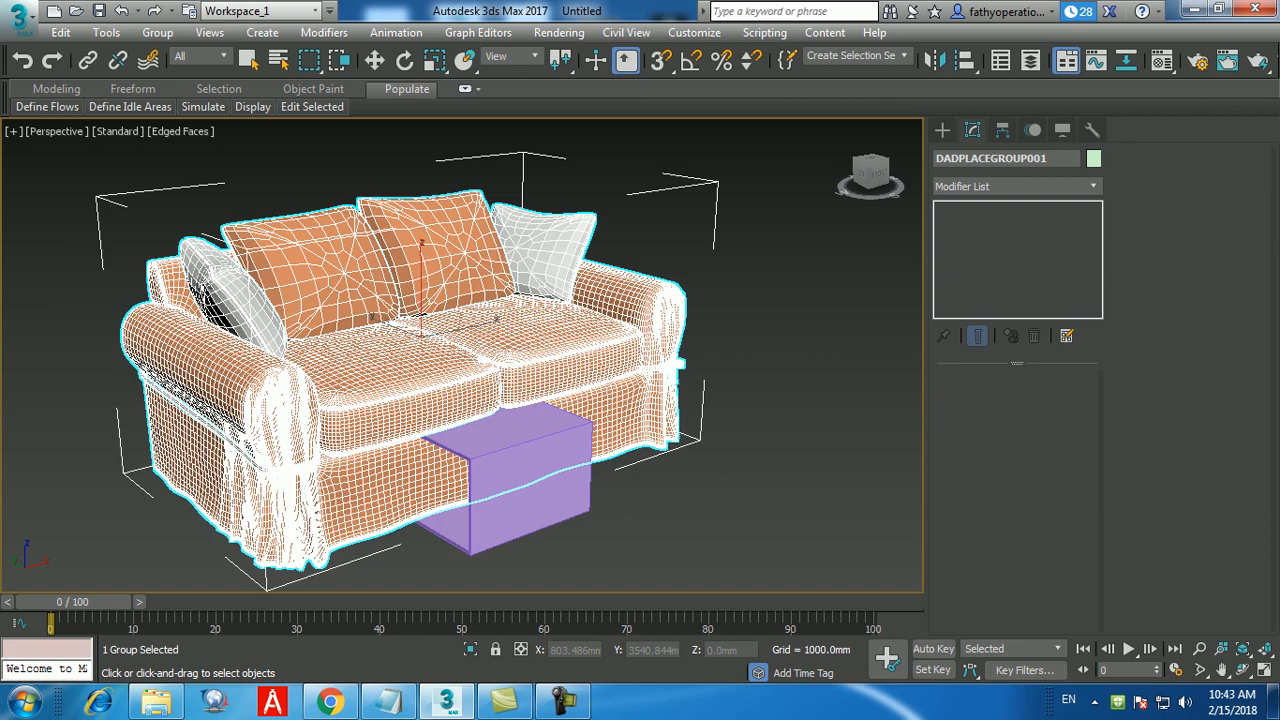
middle_click_drag(470, 500, 328, 474)
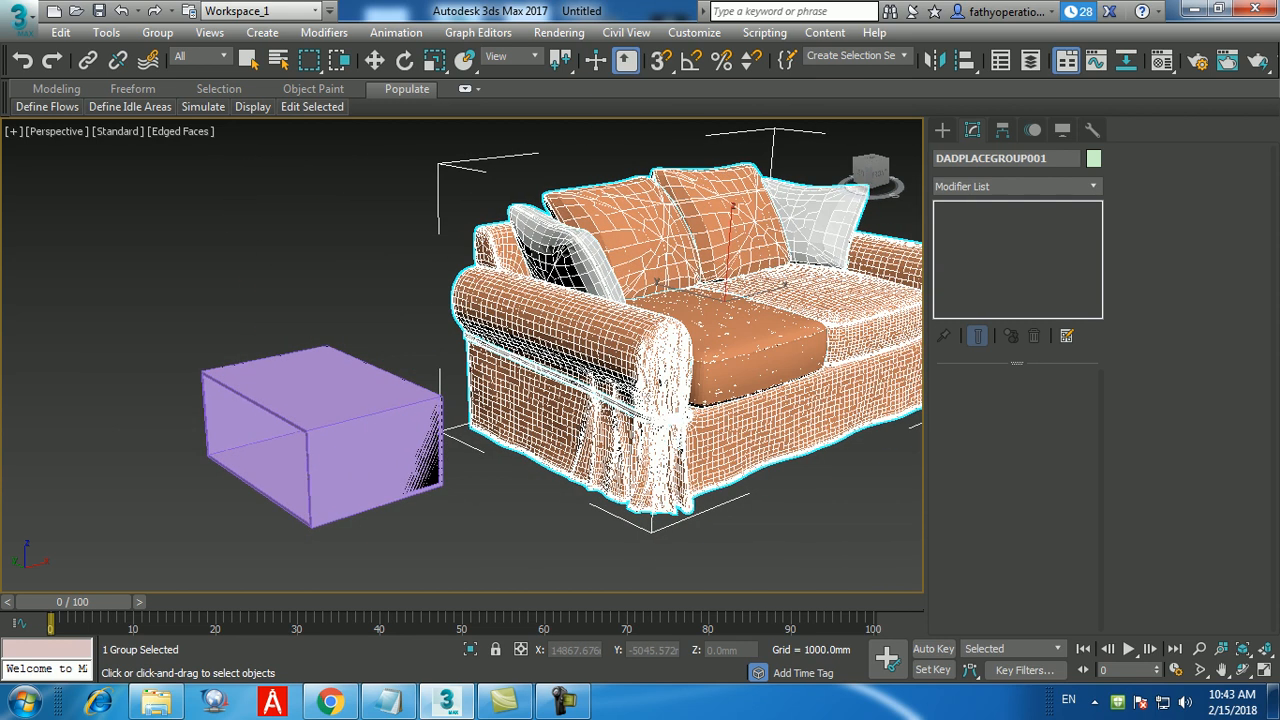
left_click(722, 404)
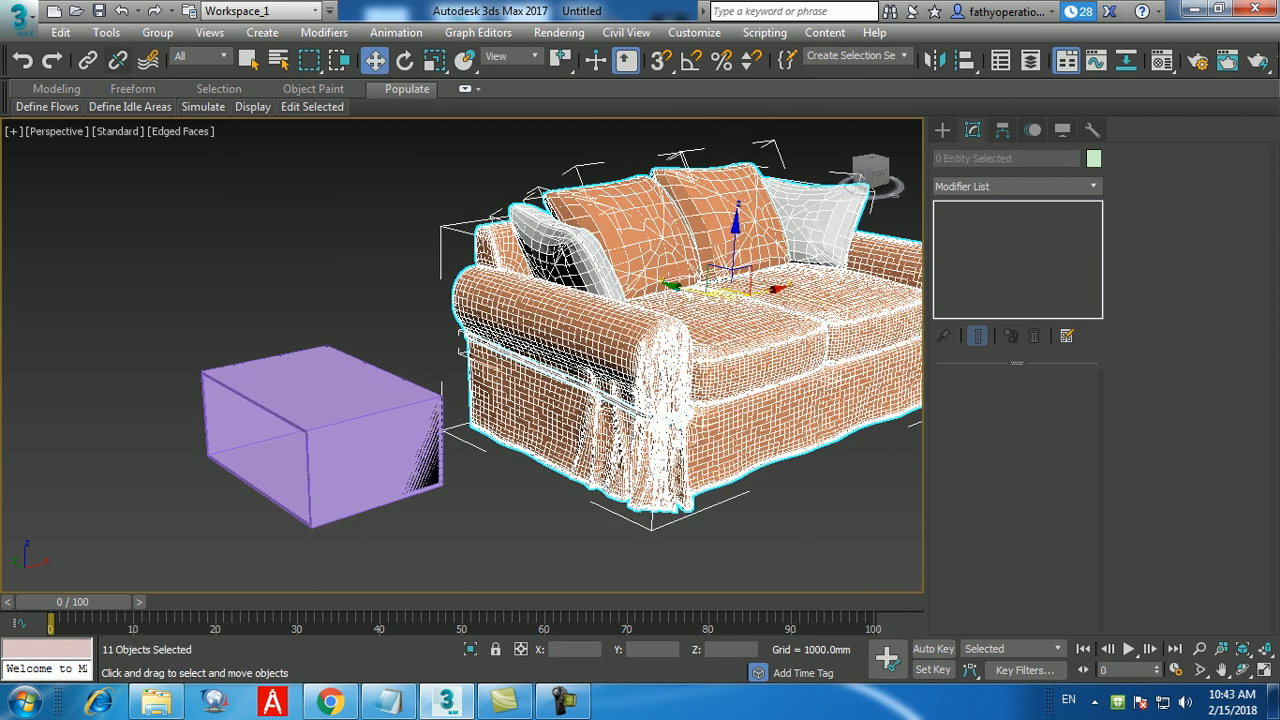
Step: Group all the imported sofa parts, keeping the default group name
left_click(157, 32)
left_click(183, 55)
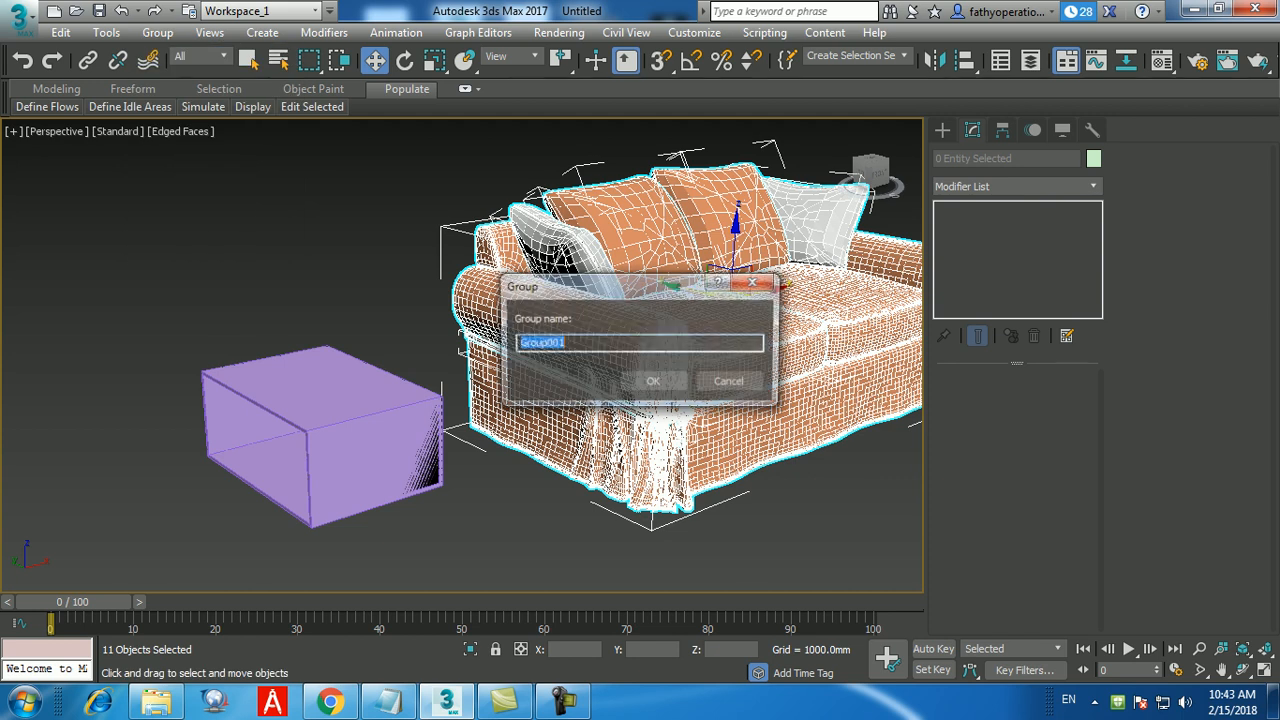
key("Return")
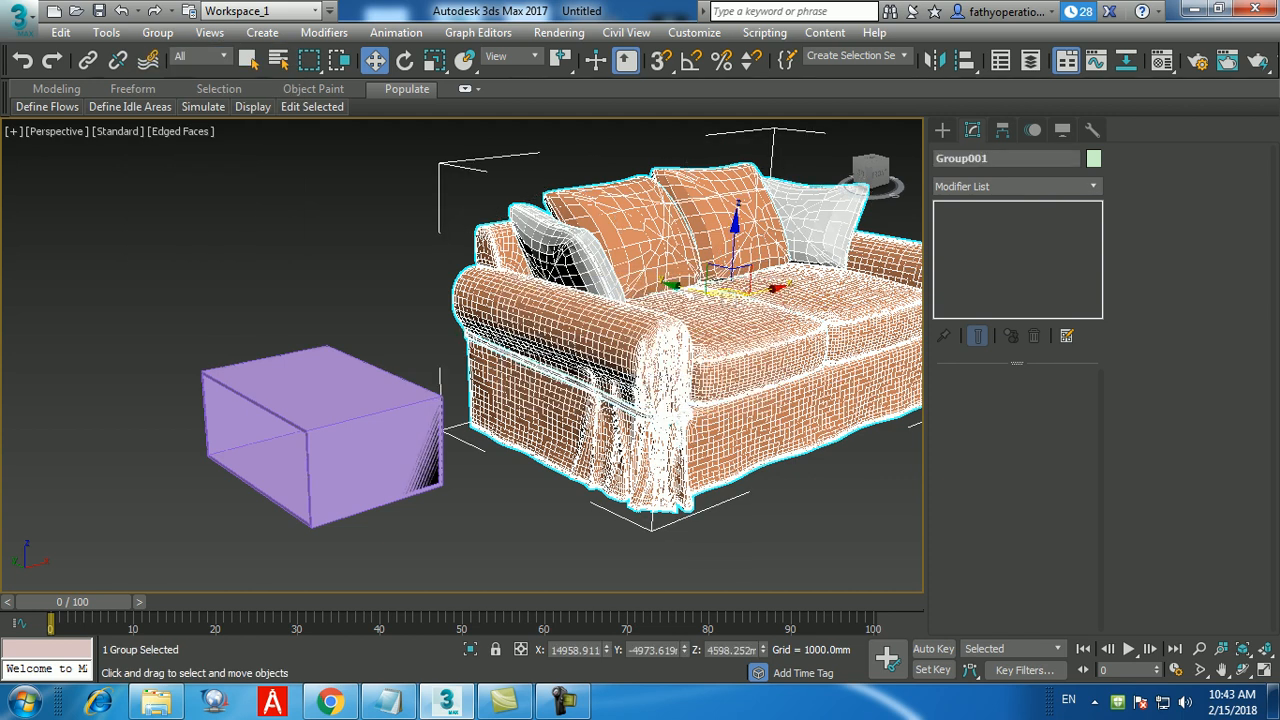
Step: Scale the sofa group down uniformly to about 23% in the Top view
key("alt+w")
middle_click(320, 260)
key("alt+w")
scroll(380, 330, "down", 2)
middle_click_drag(380, 330, 305, 235)
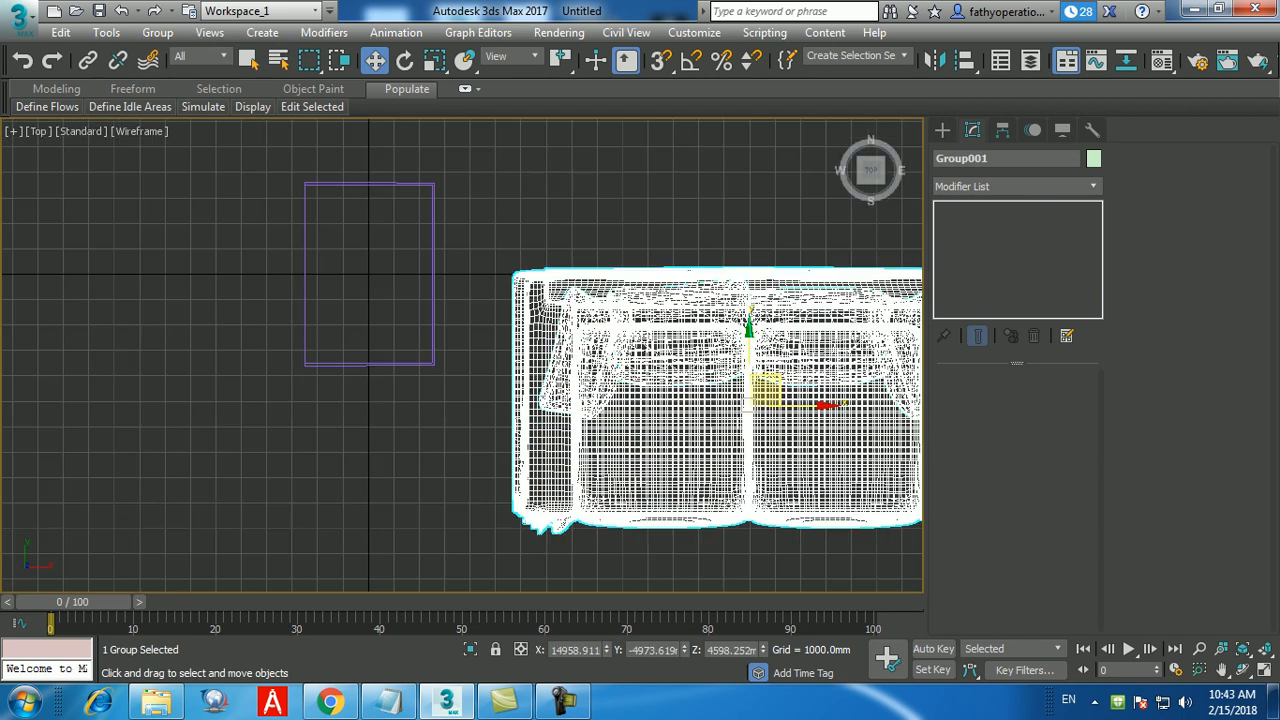
scroll(277, 214, "down", 2)
key("r")
left_click_drag(622, 338, 622, 432)
Step: Move the sofa group inside the room outline and scale it down uniformly to about 11%
key("w")
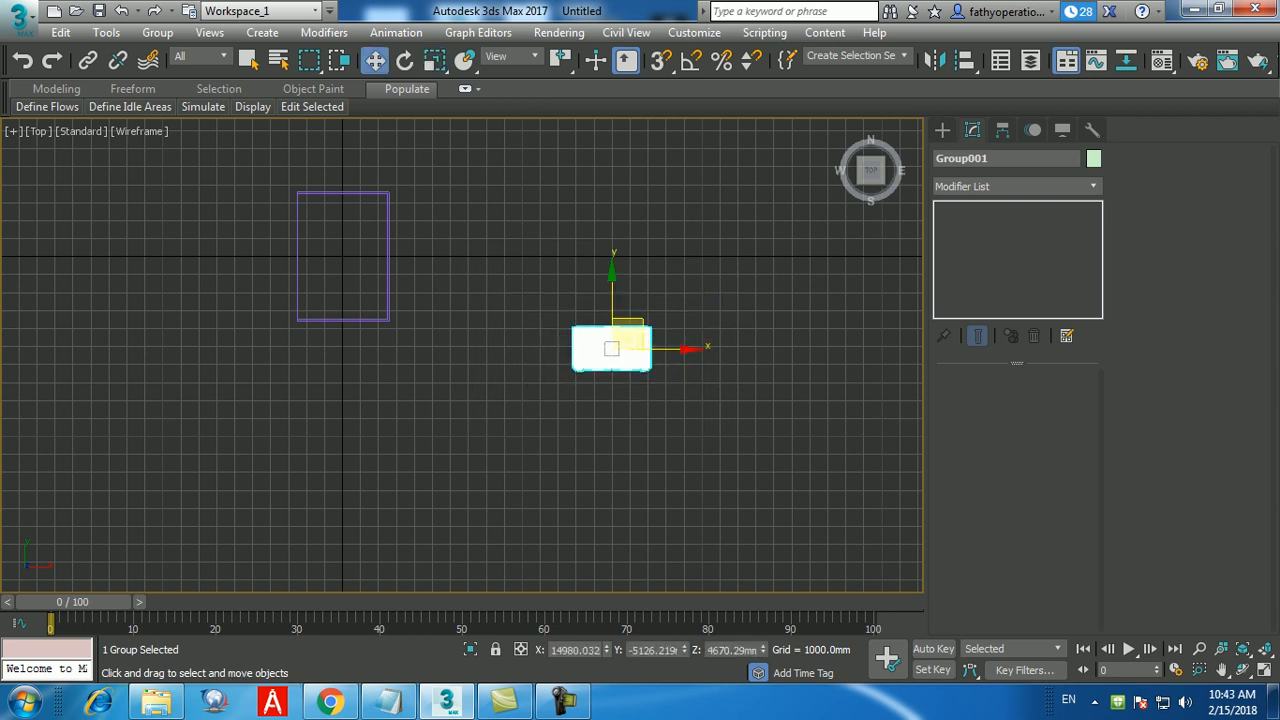
left_click_drag(620, 335, 366, 237)
middle_click_drag(366, 237, 466, 315)
key("r")
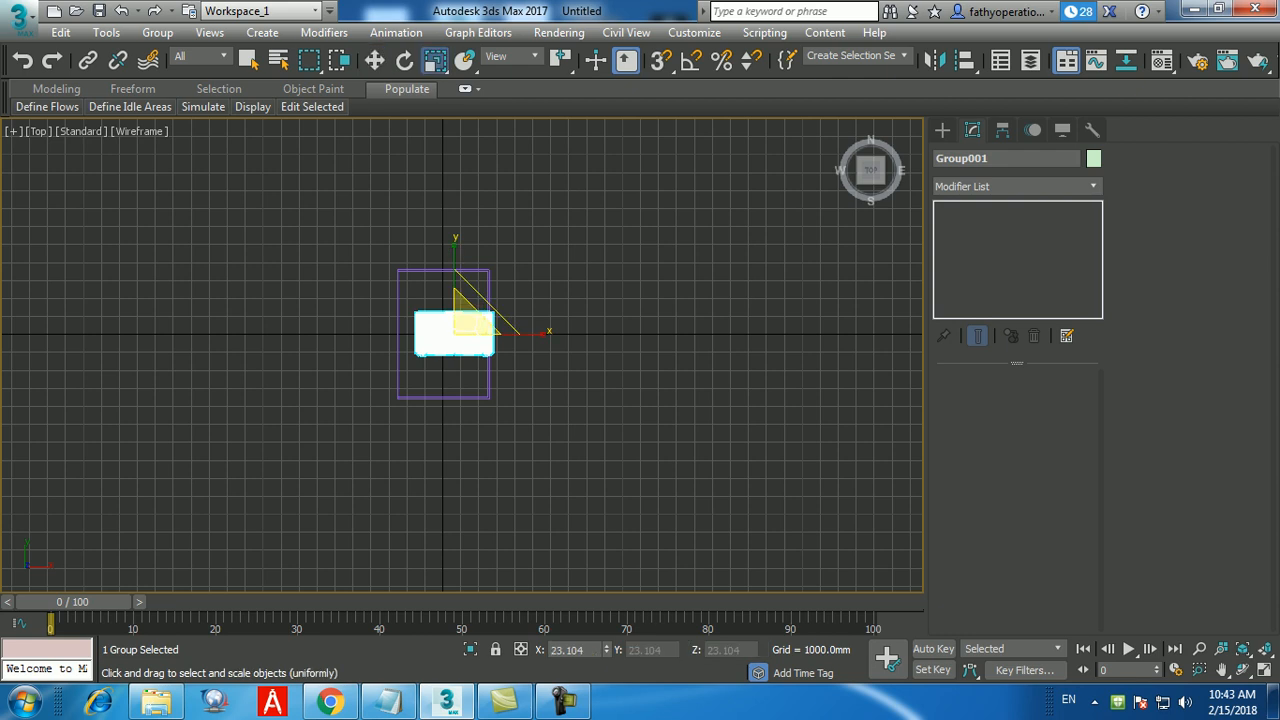
left_click_drag(467, 318, 468, 378)
scroll(470, 306, "up", 3)
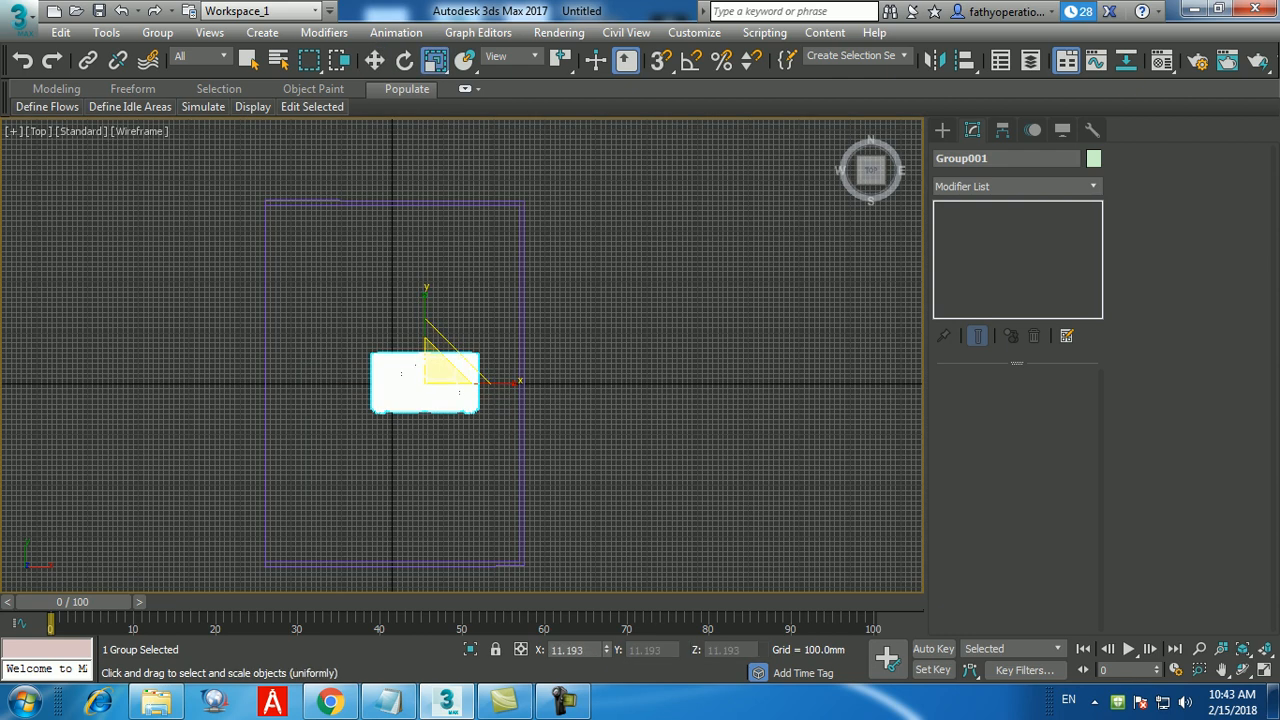
Step: Rotate the sofa -90° about Z with angle snap enabled and move it along X against the room's east wall
key("w")
key("e")
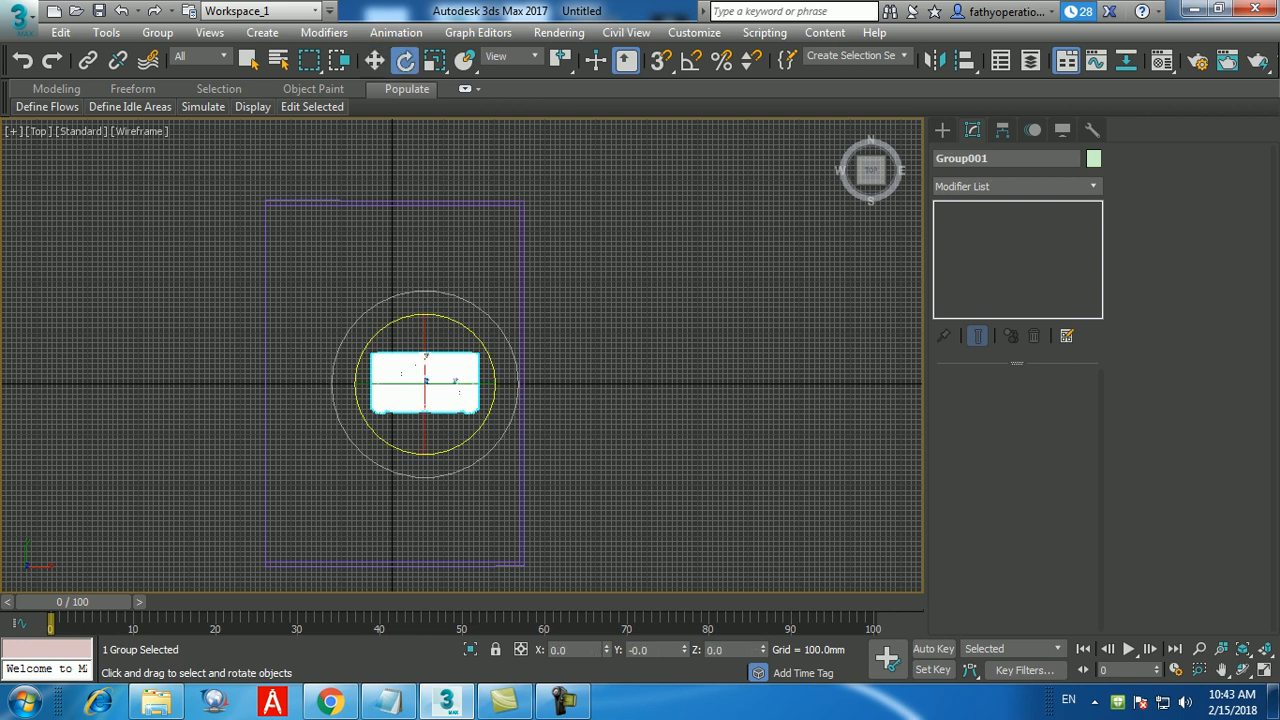
key("a")
left_click_drag(474, 334, 552, 412)
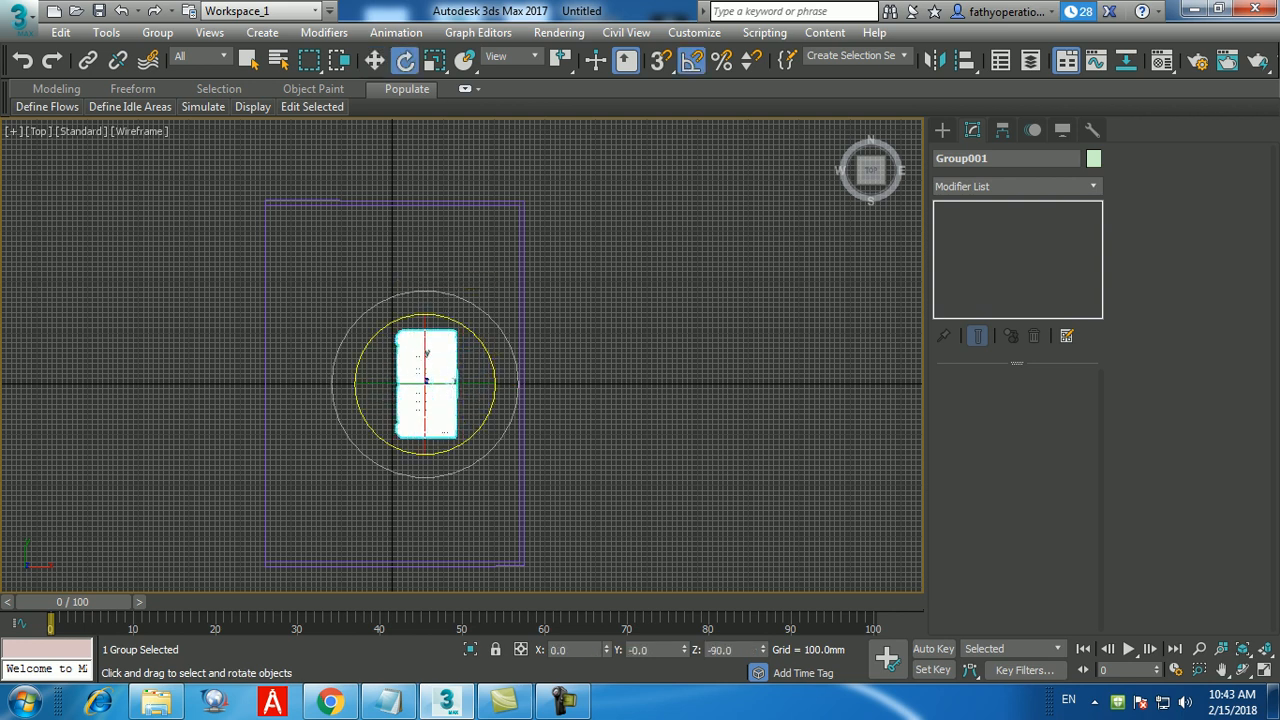
key("w")
left_click_drag(482, 384, 542, 384)
Step: Lower the sofa onto the room's floor in the Front view, to a Z position of about 504 mm
key("alt+w")
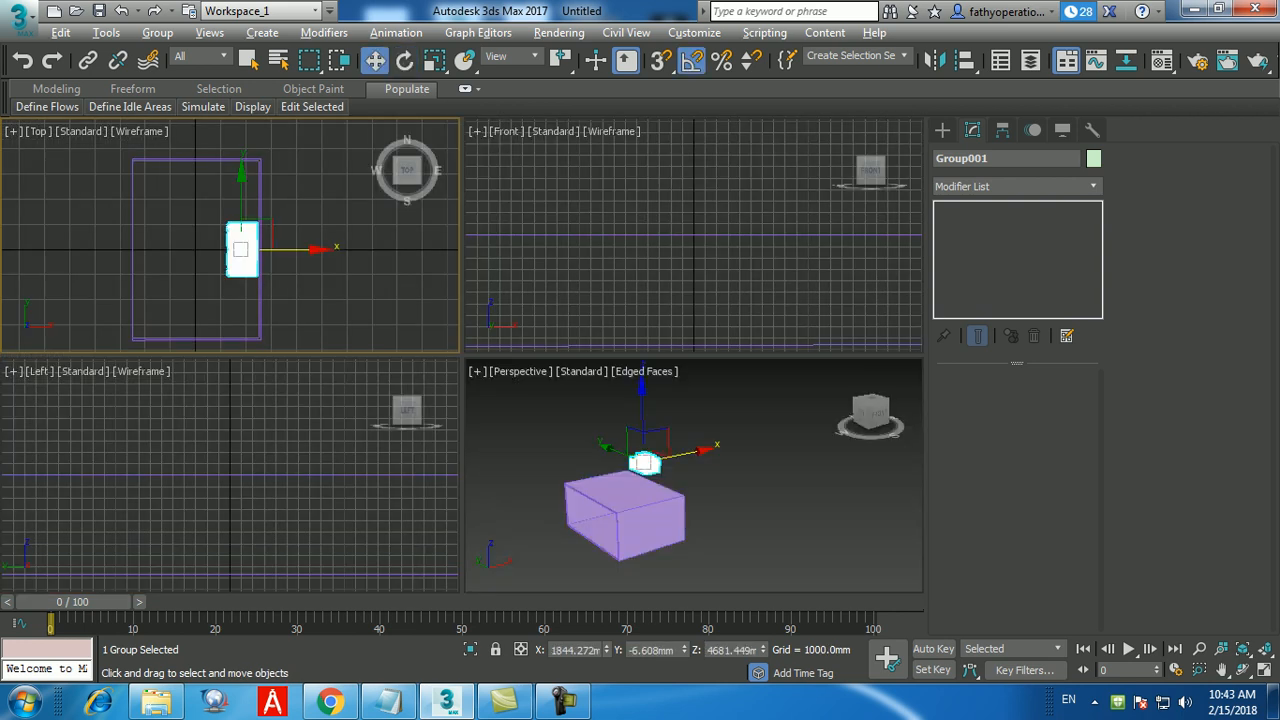
right_click(672, 348)
key("alt+w")
scroll(672, 352, "down", 9)
scroll(634, 308, "down", 10)
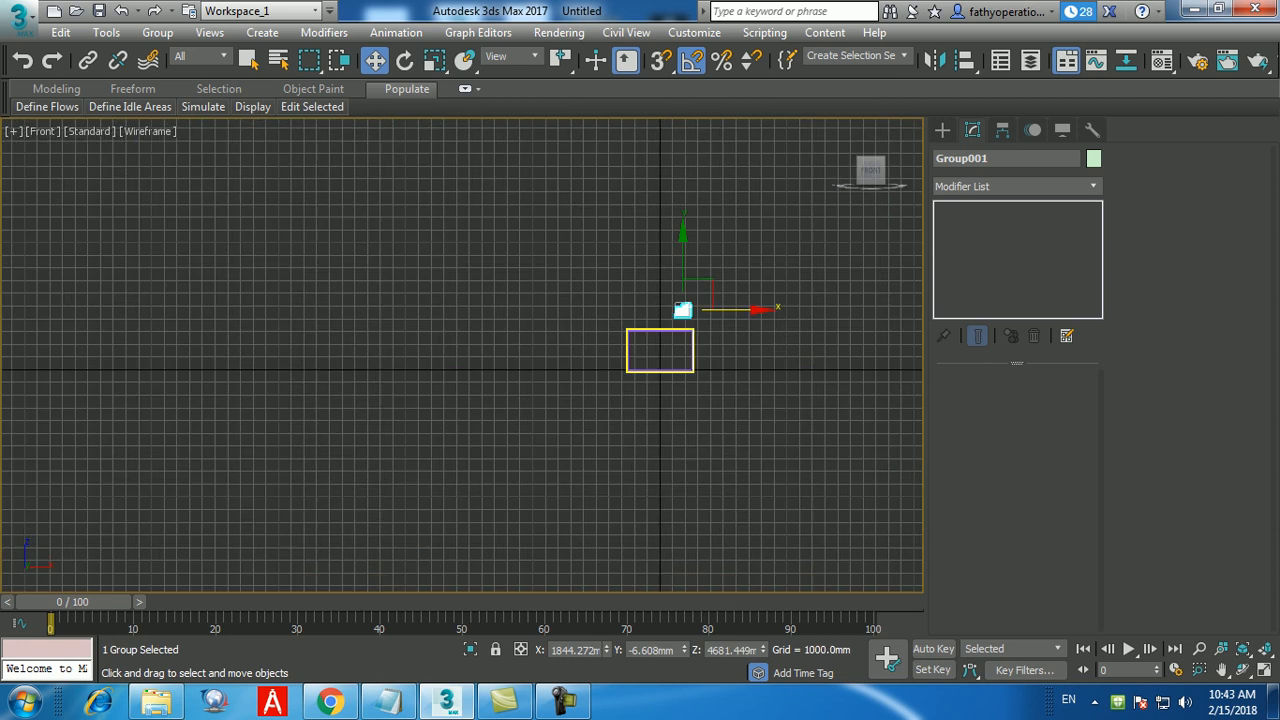
scroll(634, 308, "up", 4)
left_click_drag(634, 305, 632, 440)
scroll(632, 392, "up", 5)
key("alt+w")
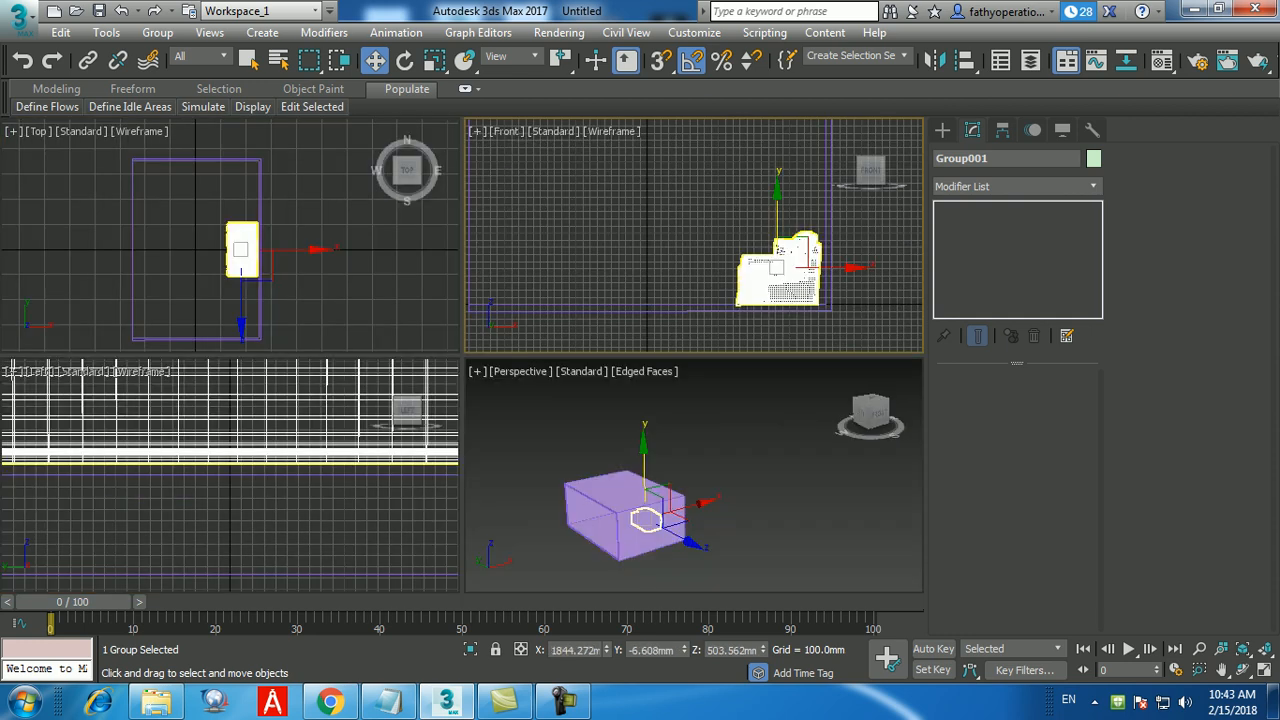
Step: Show the furnished room in a maximized Perspective view, framed on the sofa with edged faces turned off
key("alt+w")
middle_click_drag(400, 440, 500, 370, "alt")
scroll(346, 440, "up", 6)
middle_click_drag(346, 440, 340, 500, "alt")
key("F4")
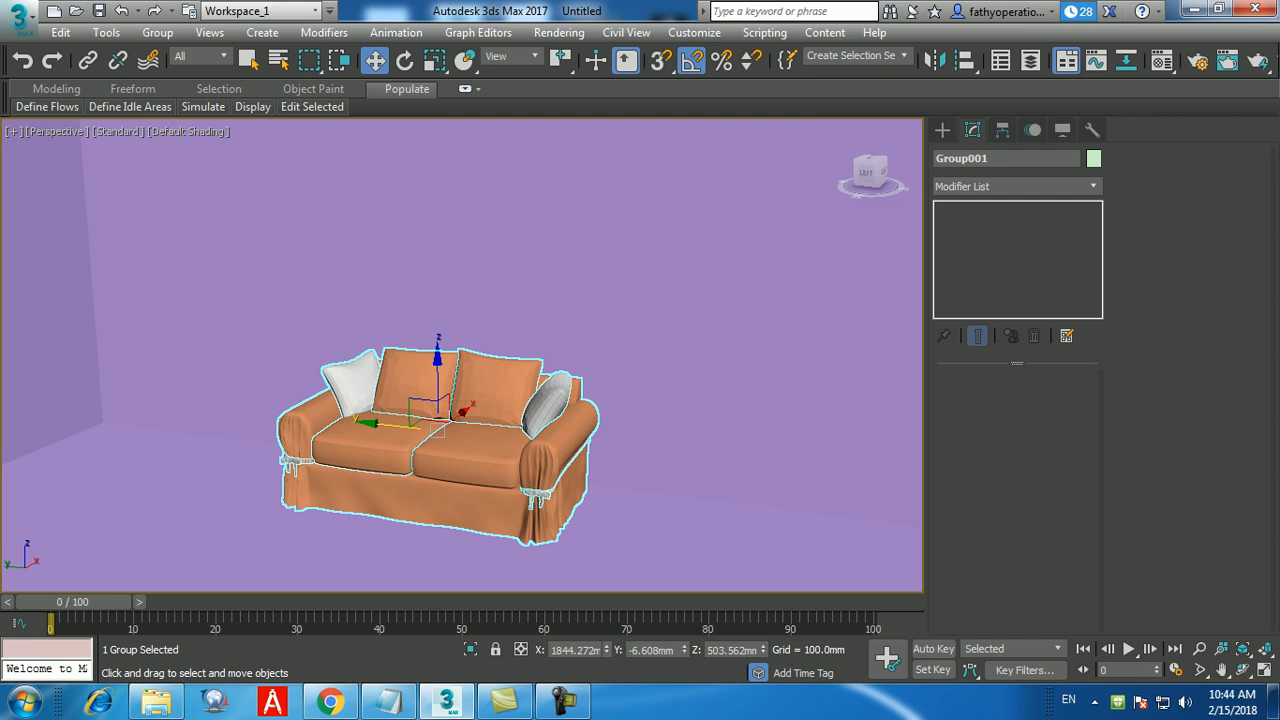
Step: Switch to Chrome, search archive3d.net for "door" and open the Doors & Windows category
left_click(329, 702)
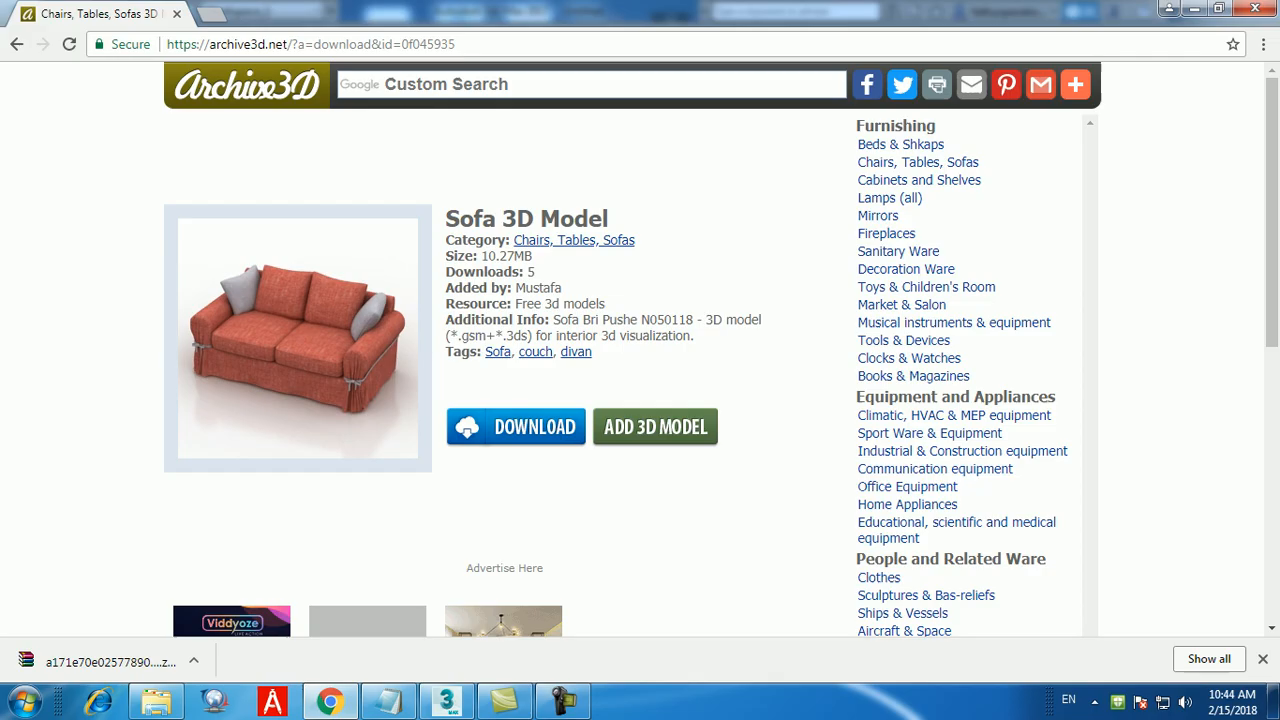
left_click(590, 85)
type("d")
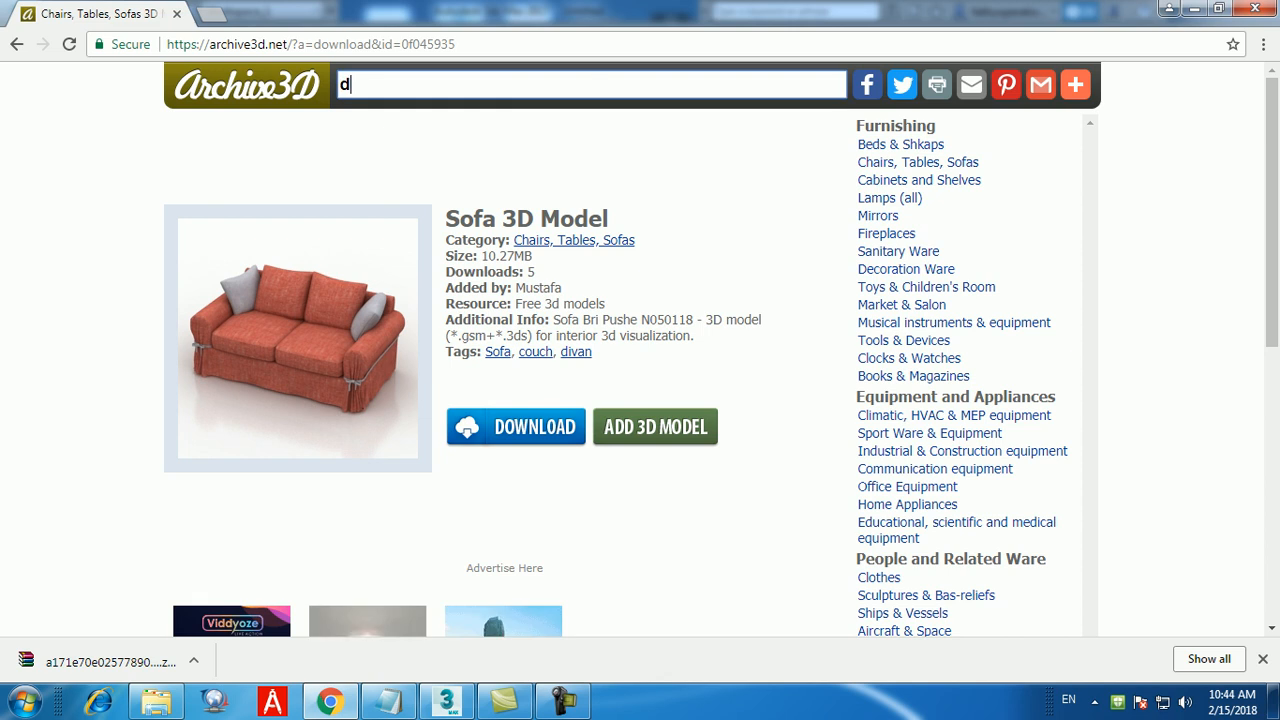
type("oor")
key("Return")
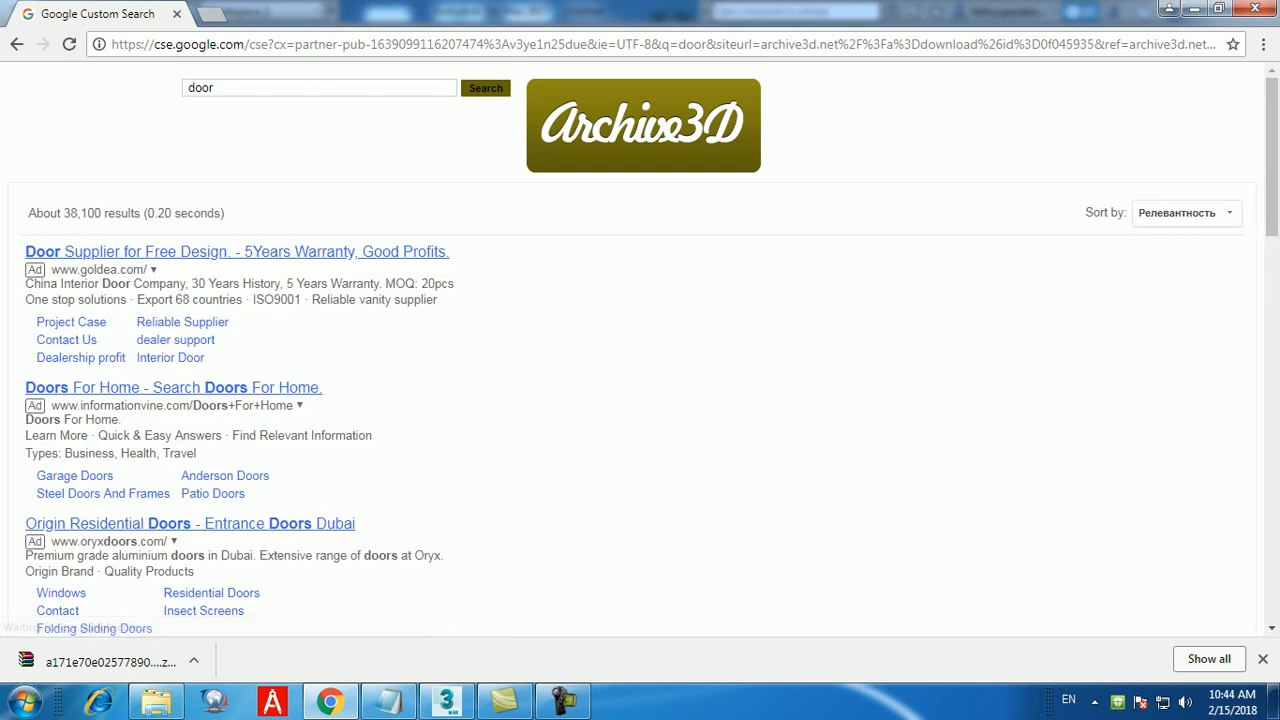
scroll(632, 350, "down", 1)
scroll(640, 350, "down", 3)
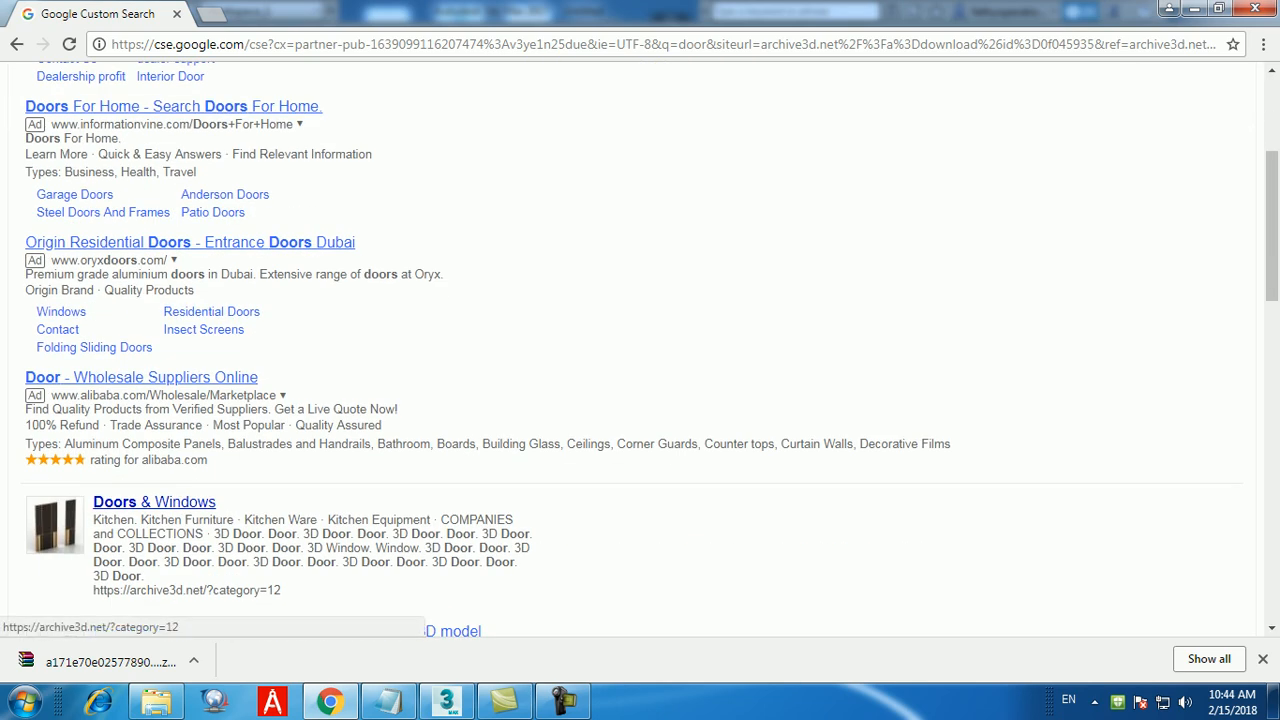
left_click(154, 502)
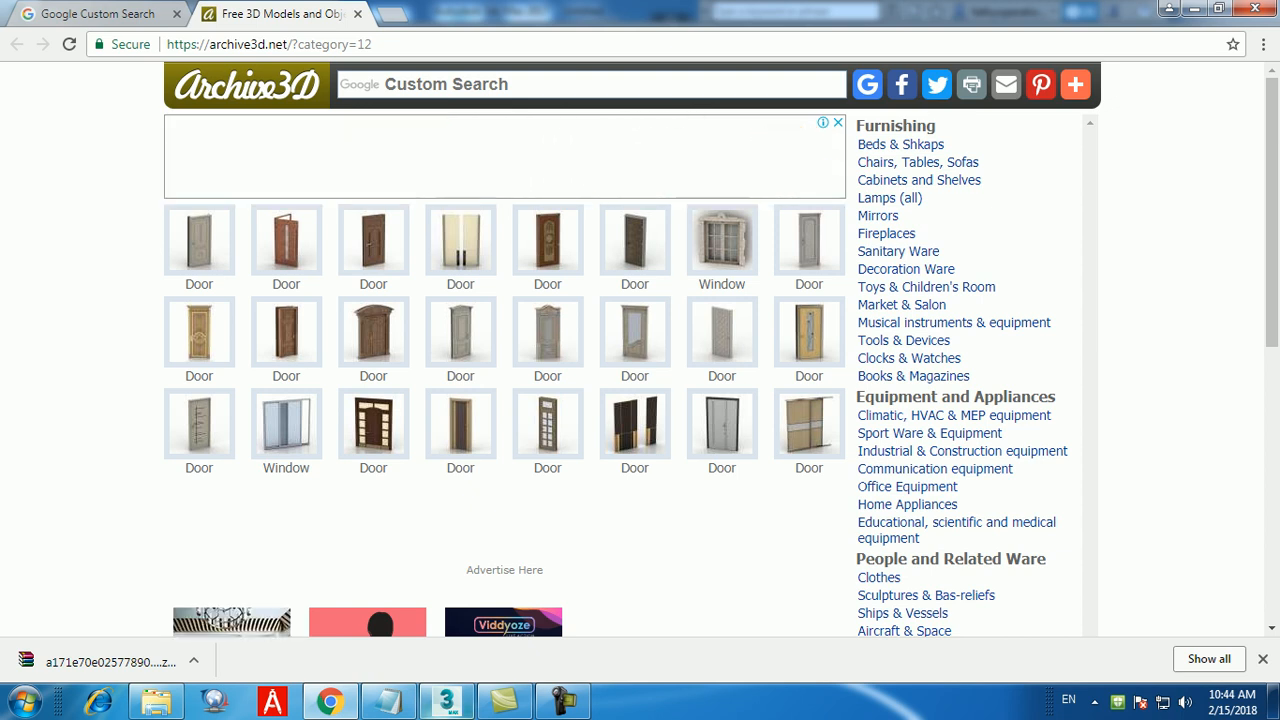
Step: Switch to 3ds Max and show the room outline and sofa in a maximized Top view
key("alt+Tab")
key("alt+w")
right_click(240, 235)
key("alt+w")
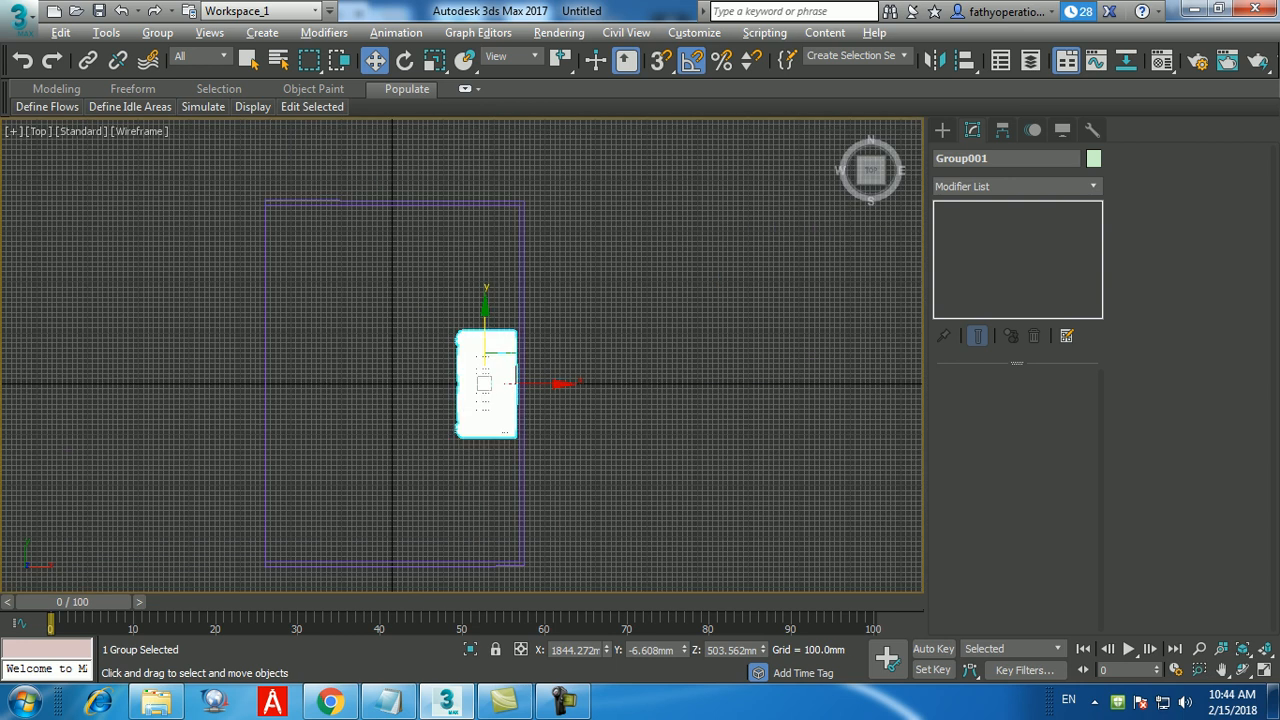
middle_click_drag(486, 383, 457, 336)
Step: Create a trial box about 2783 × 1235 × 1677 mm inside the room west of the sofa and undo it
left_click(942, 130)
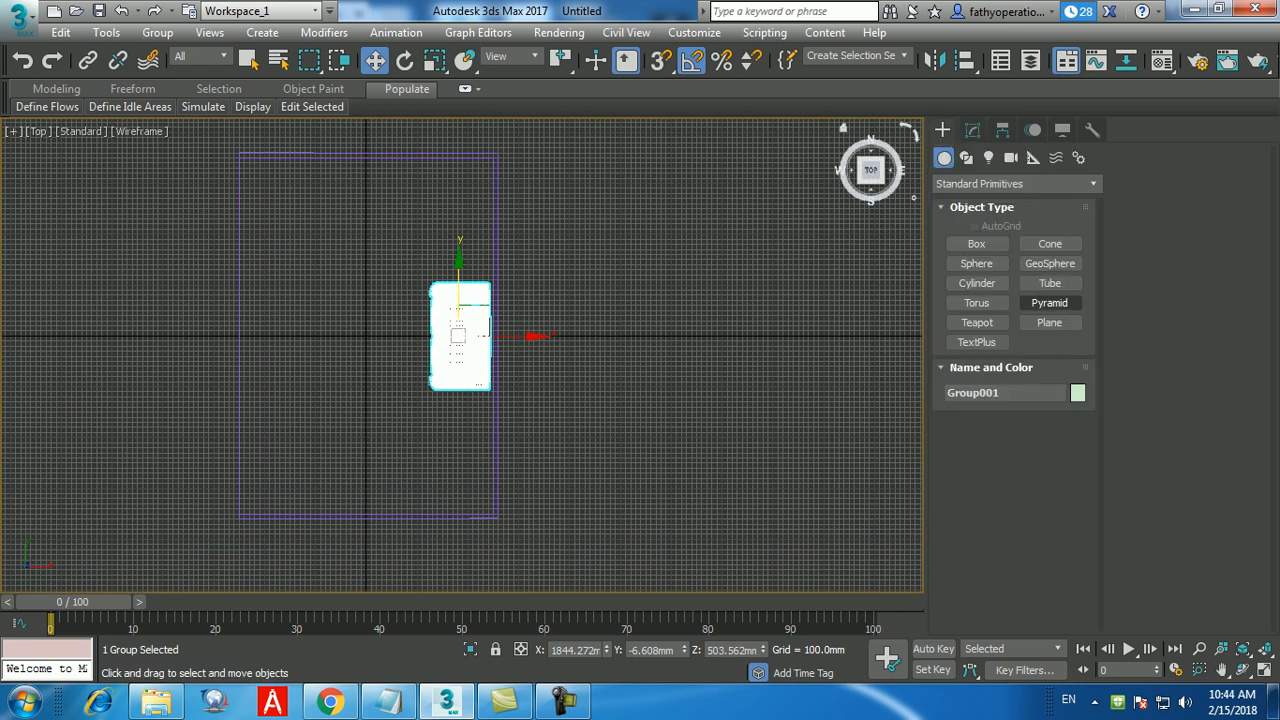
left_click(976, 243)
left_click_drag(294, 334, 359, 477)
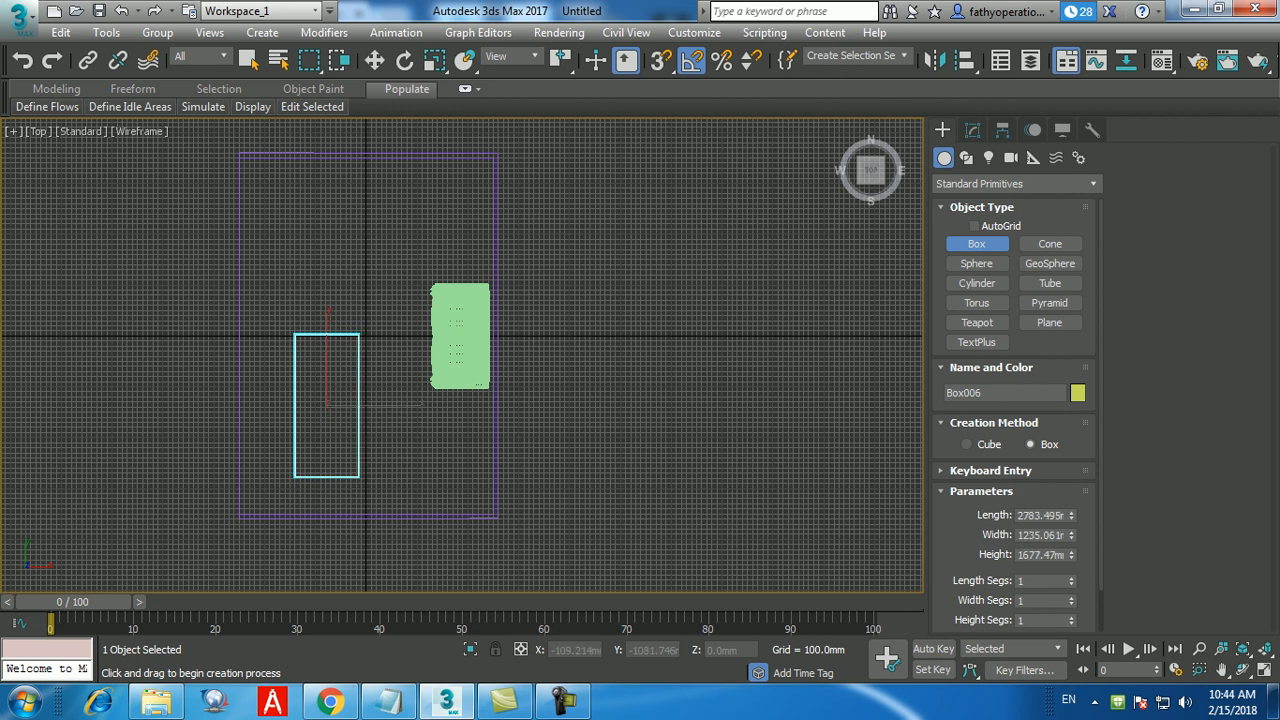
key("alt+w")
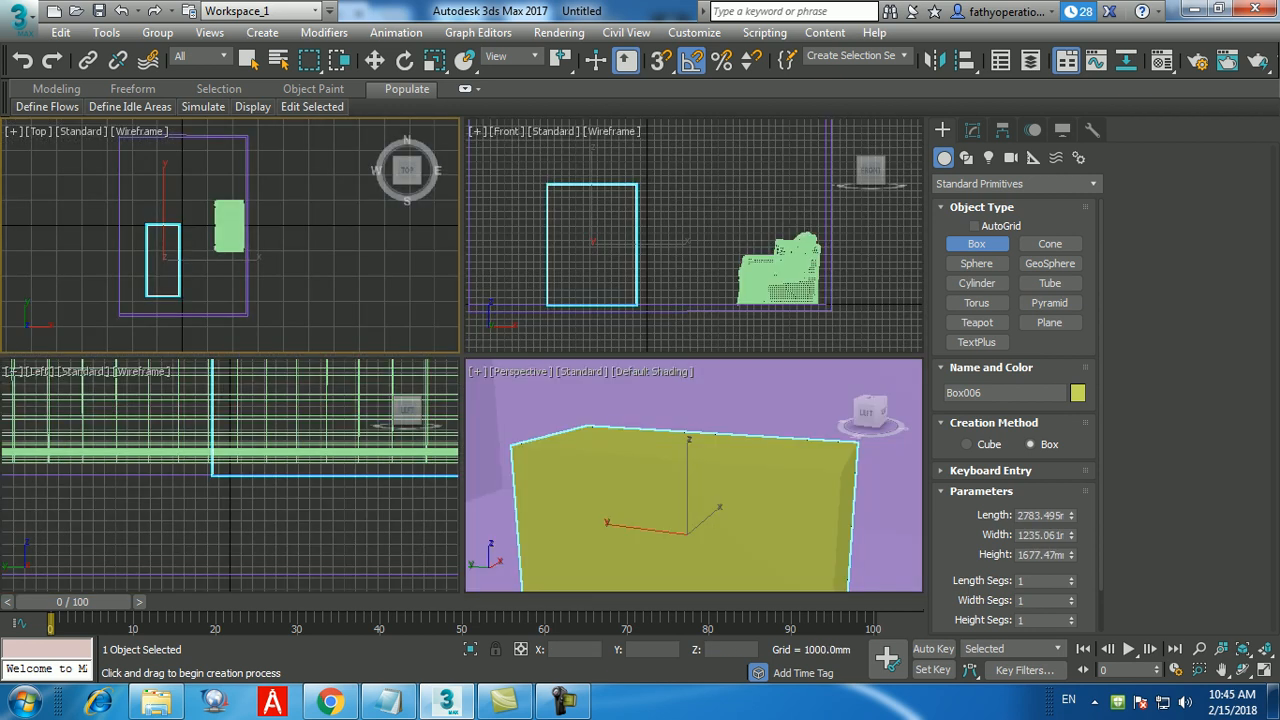
key("alt+w")
key("alt+w")
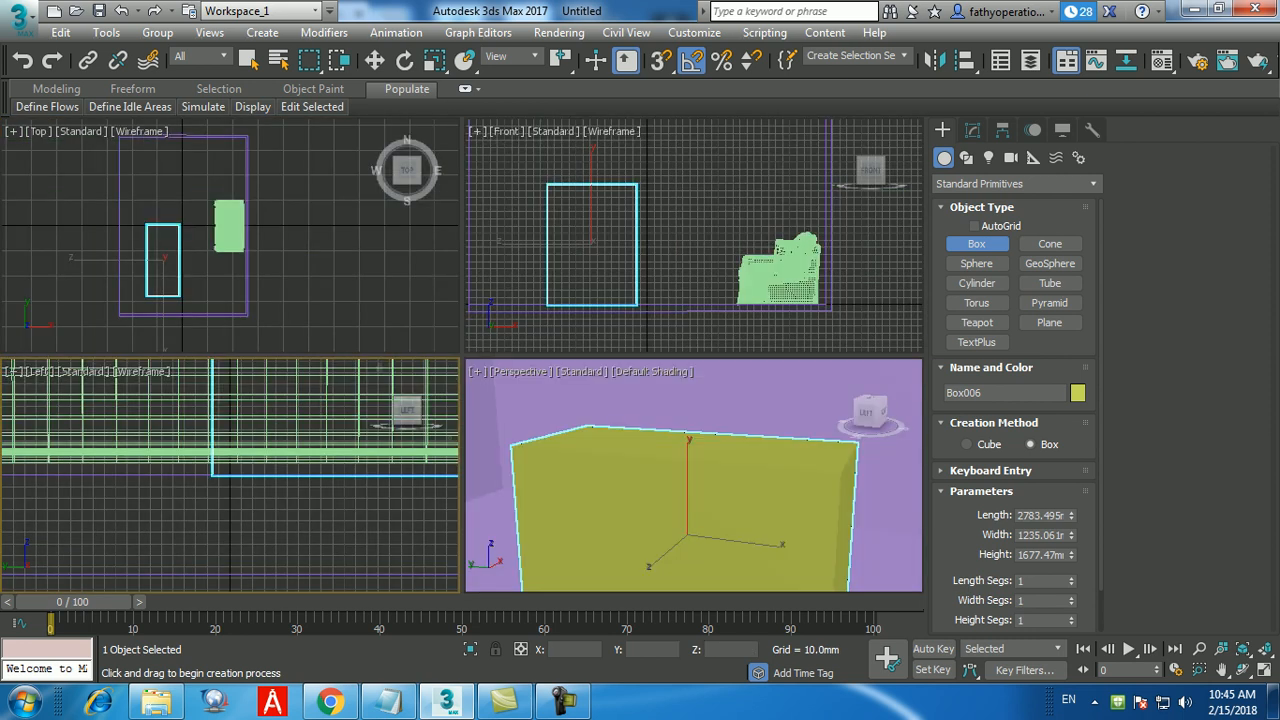
key("ctrl+z")
middle_click(671, 482)
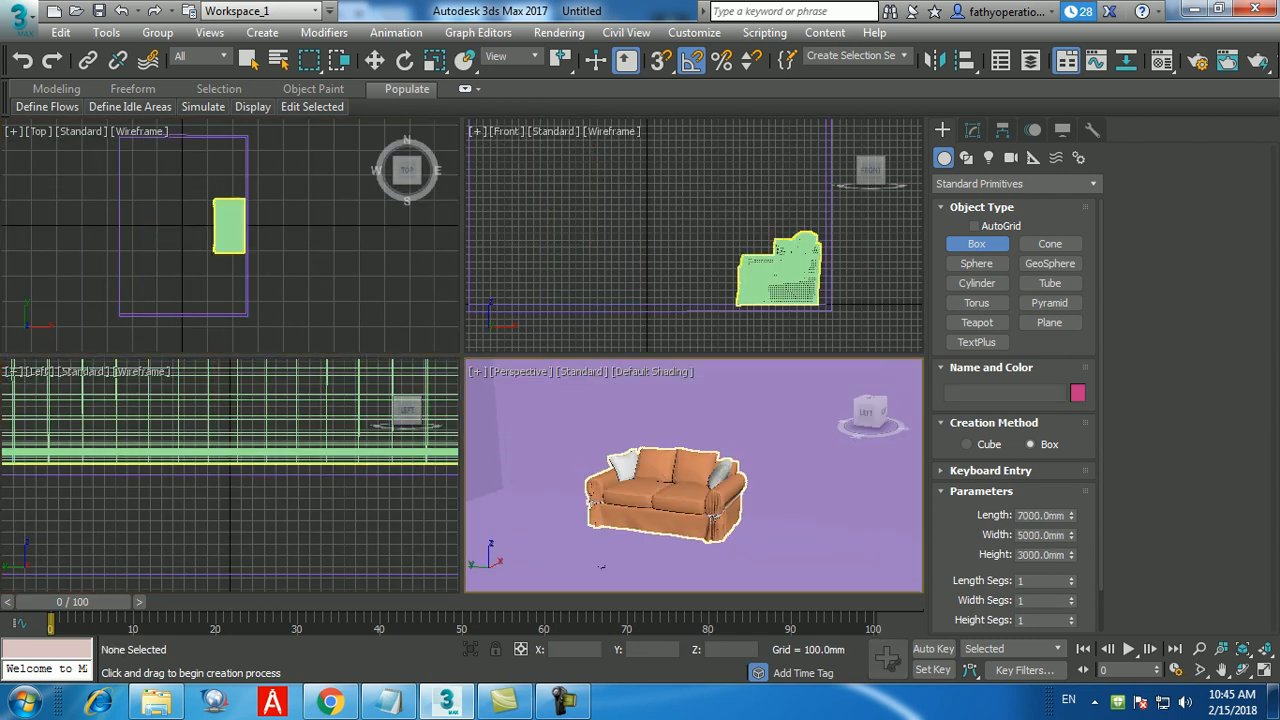
middle_click_drag(671, 482, 665, 478)
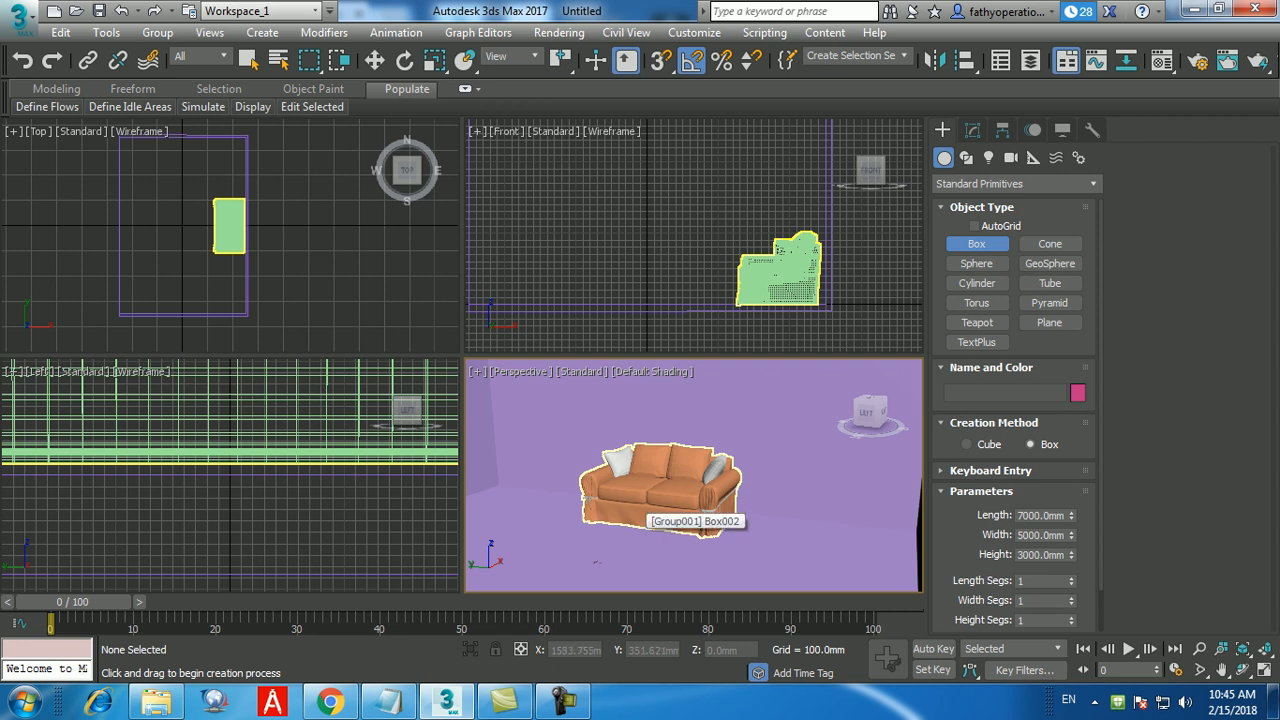
left_click(370, 297)
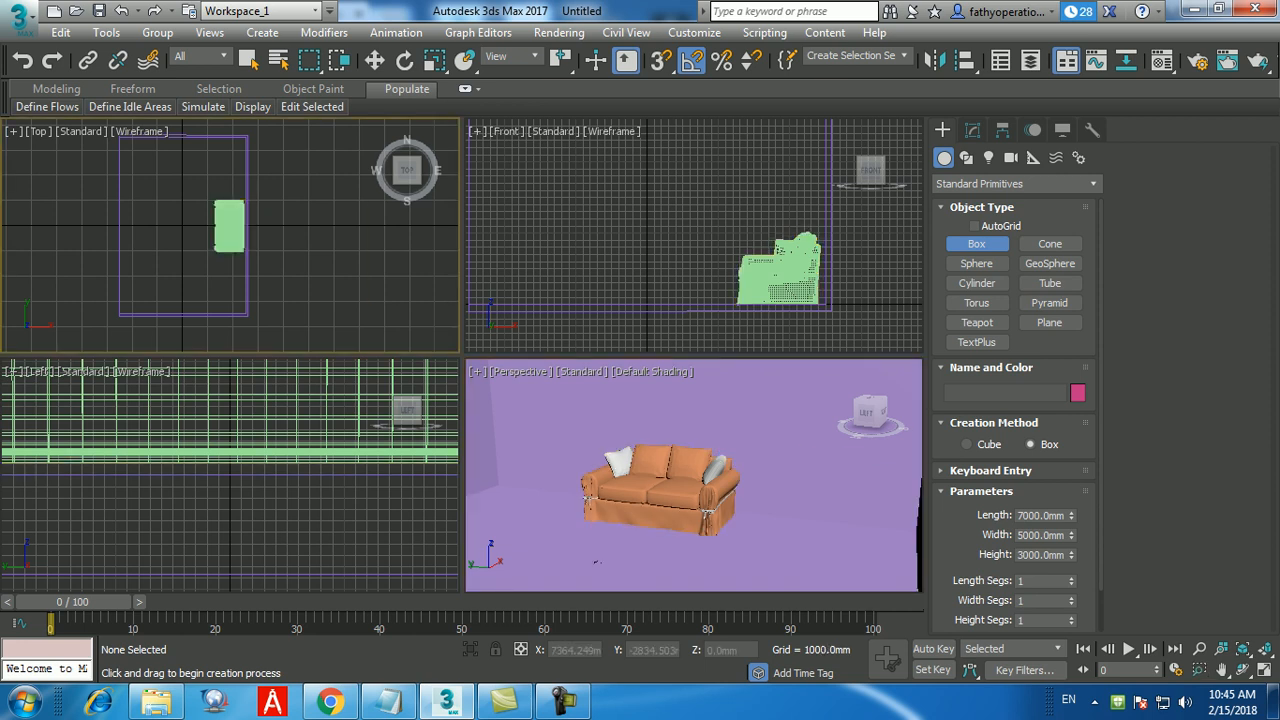
key("w")
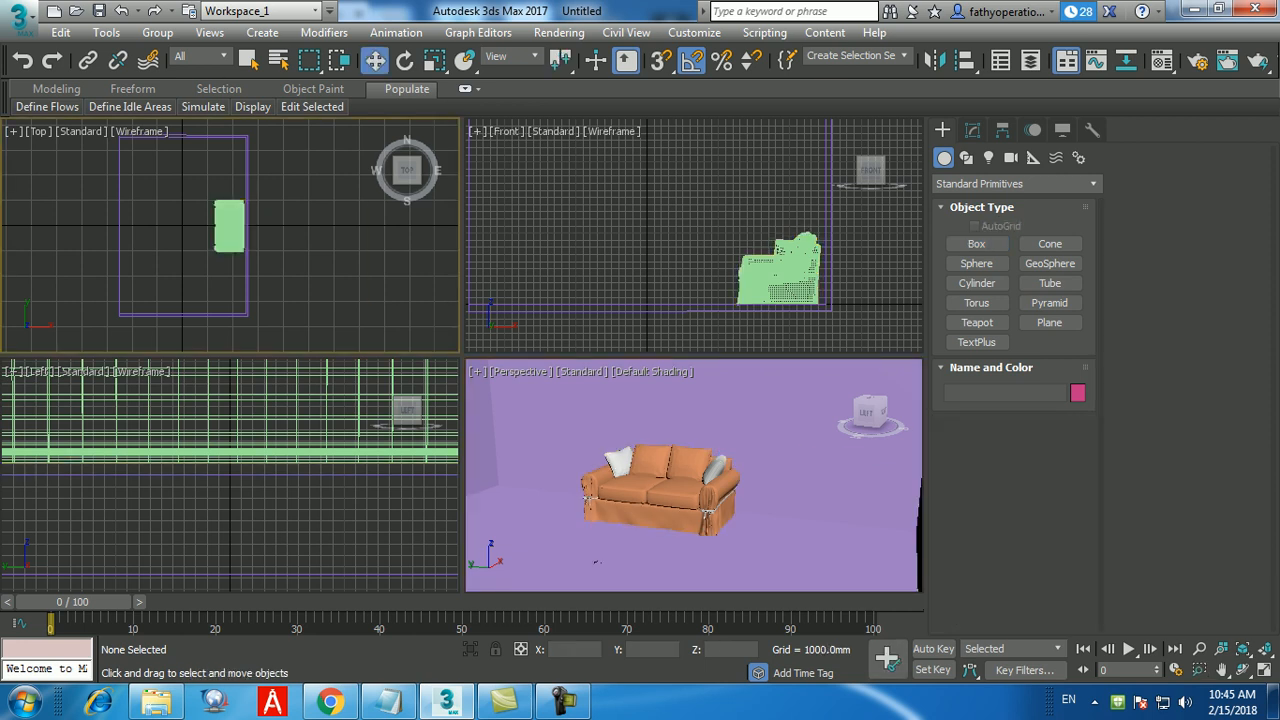
Step: Create a targeted Physical camera in the Top view from outside the west wall toward the east wall, with a target distance of about 6507 mm
right_click(520, 430)
key("alt+w")
key("alt+w")
right_click(359, 330)
key("alt+w")
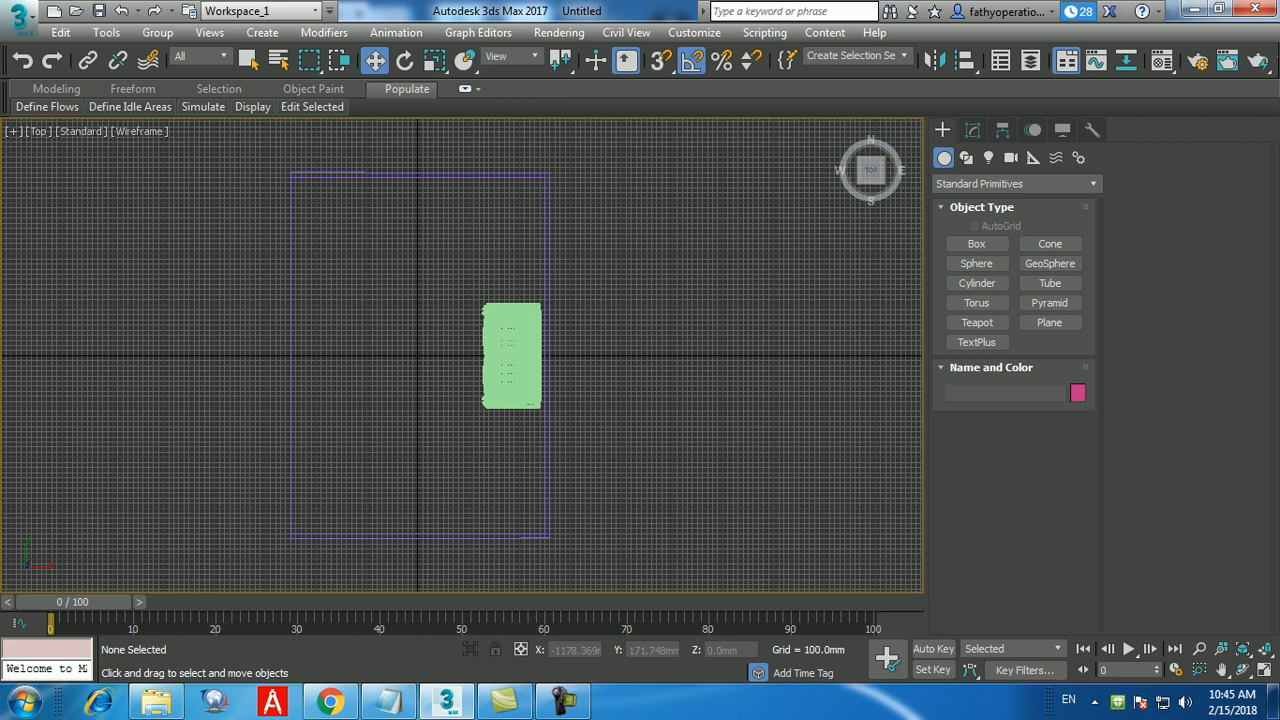
left_click(1011, 157)
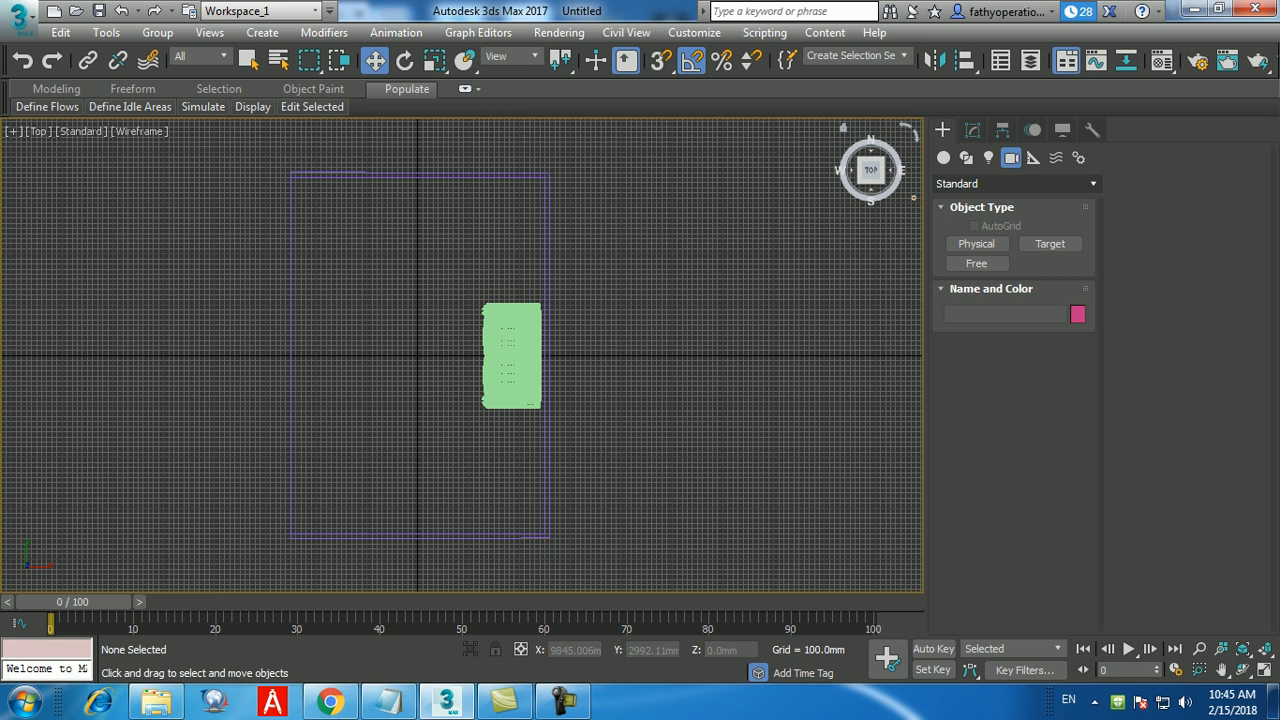
left_click(976, 244)
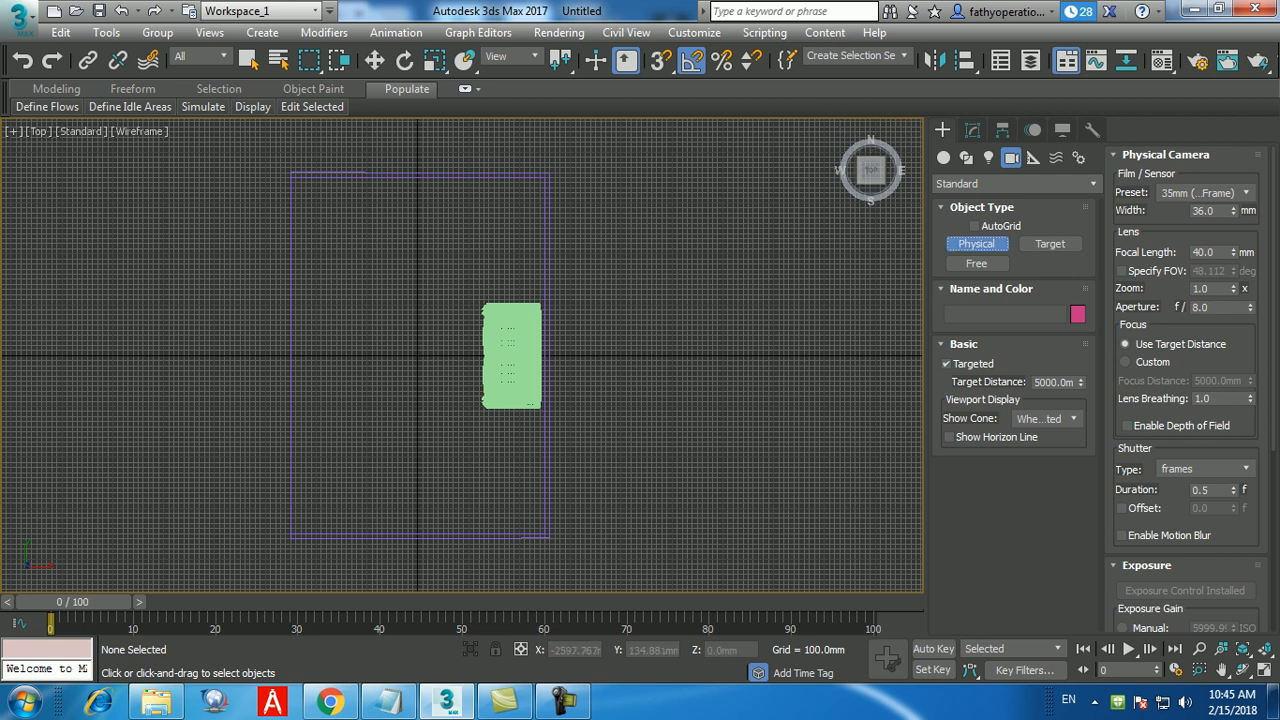
left_click_drag(205, 348, 546, 351)
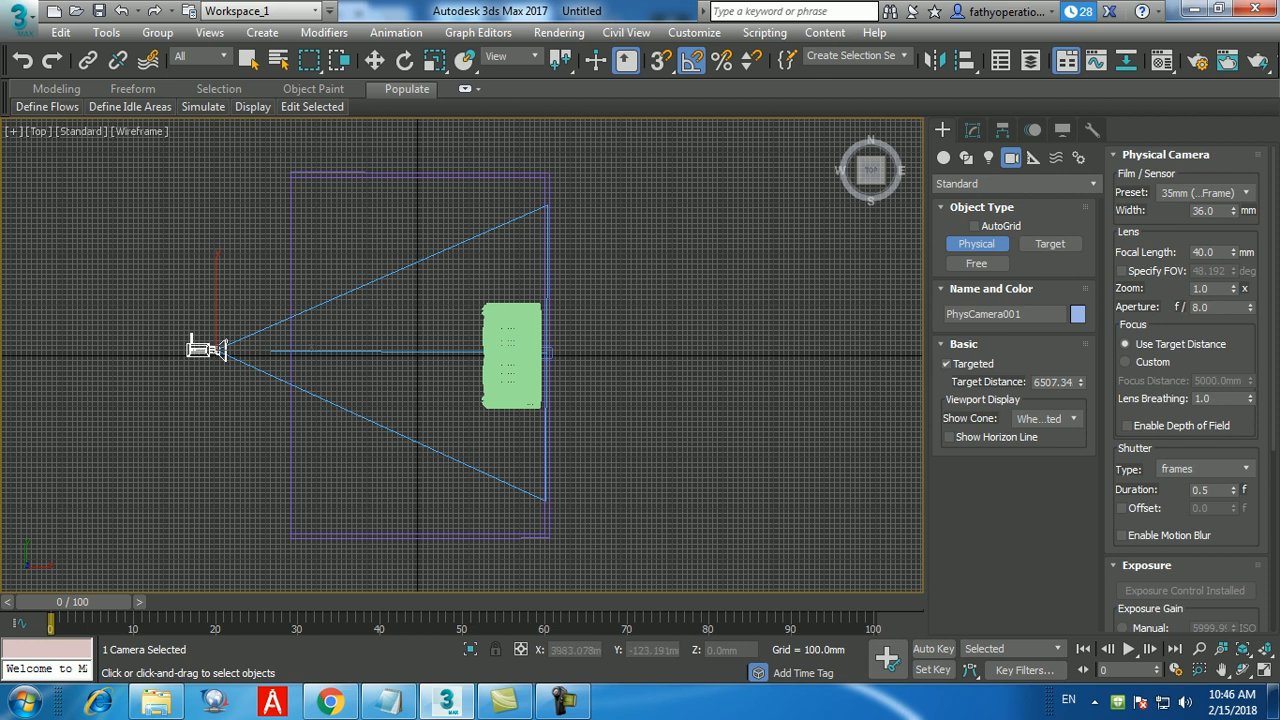
key("w")
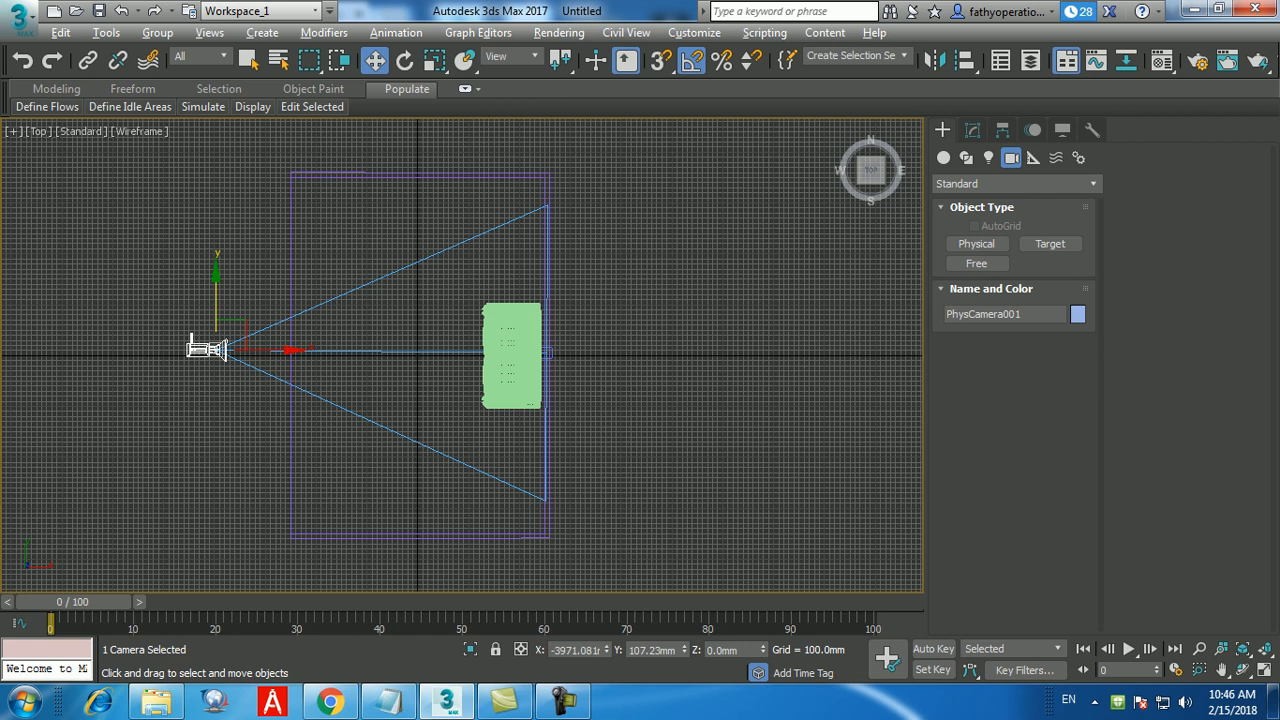
Step: Switch the Perspective view to the Physical camera's view and frame the sofa and floor by raising the camera to about 854 mm
key("alt+w")
right_click(530, 432)
key("alt+w")
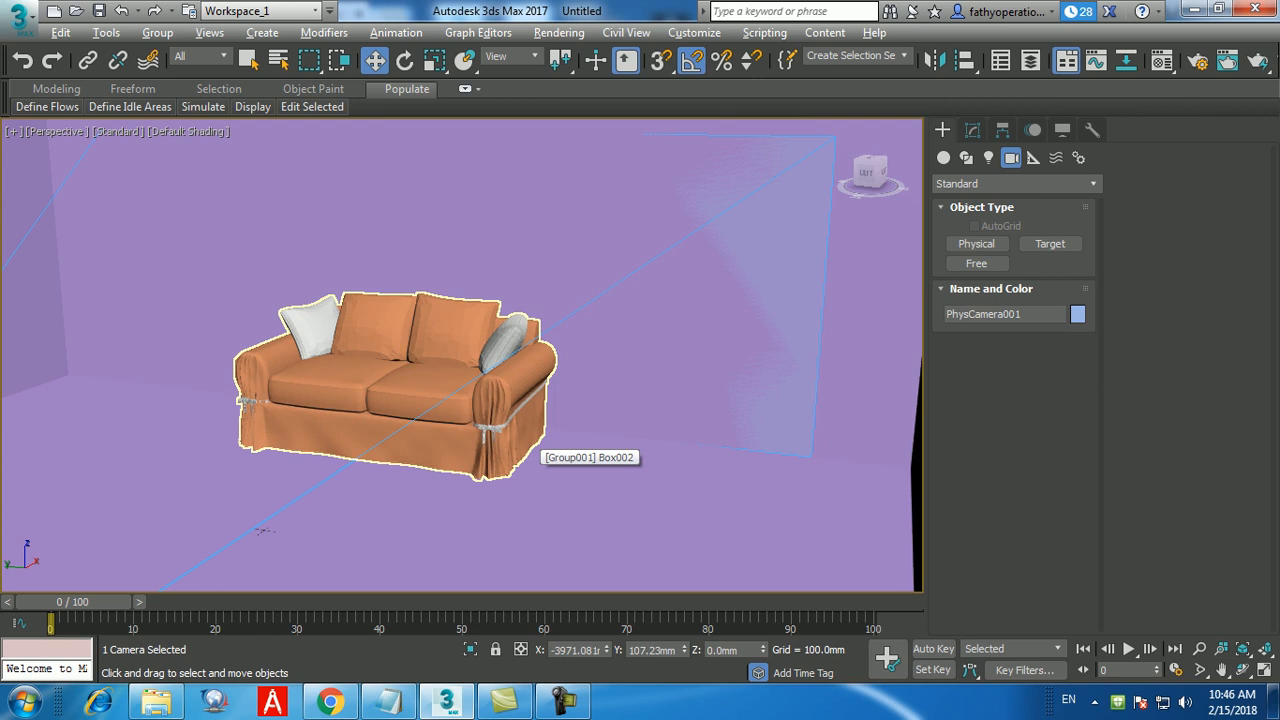
key("c")
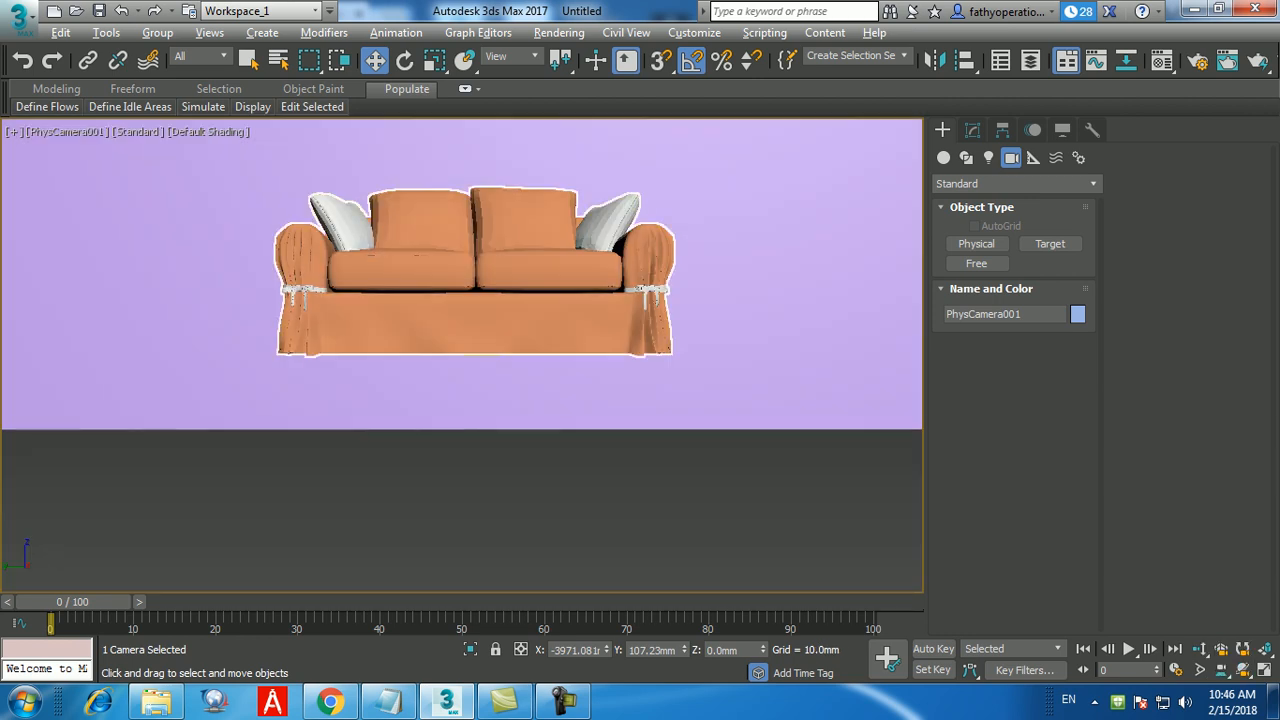
middle_click_drag(548, 270, 537, 455)
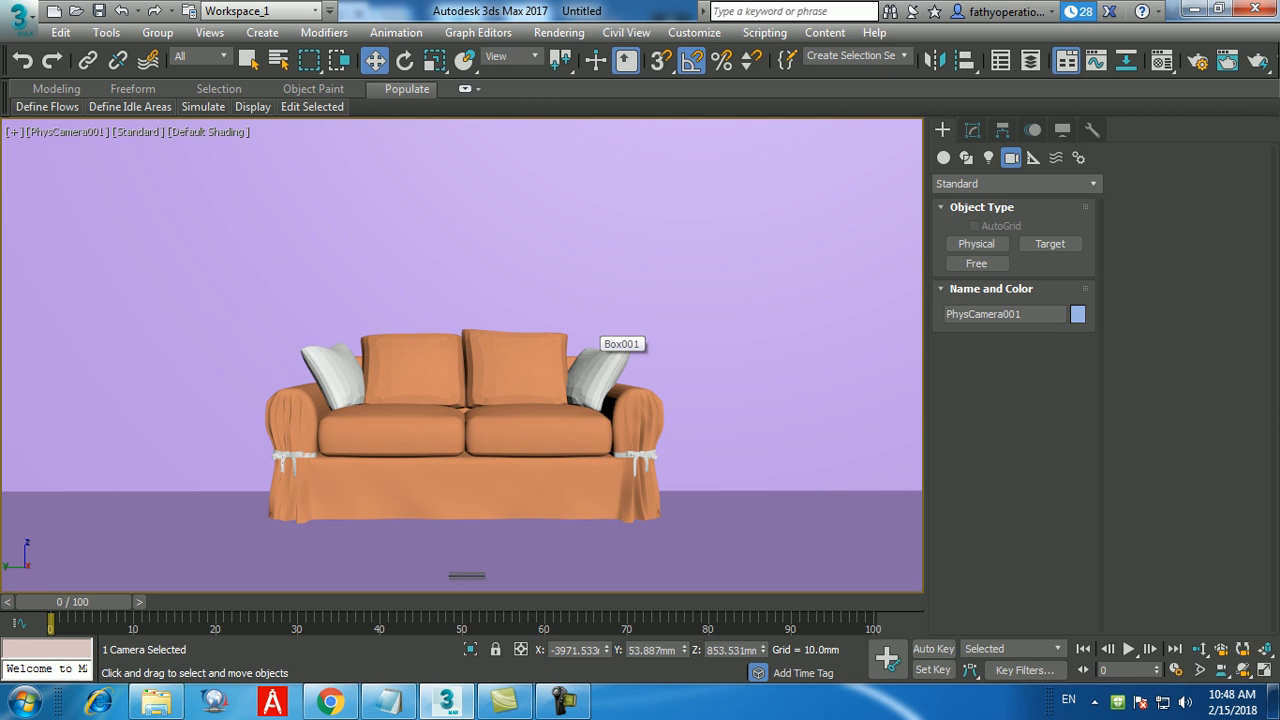
Step: Open the Material Editor and reposition its window over the camera view
left_click(1161, 61)
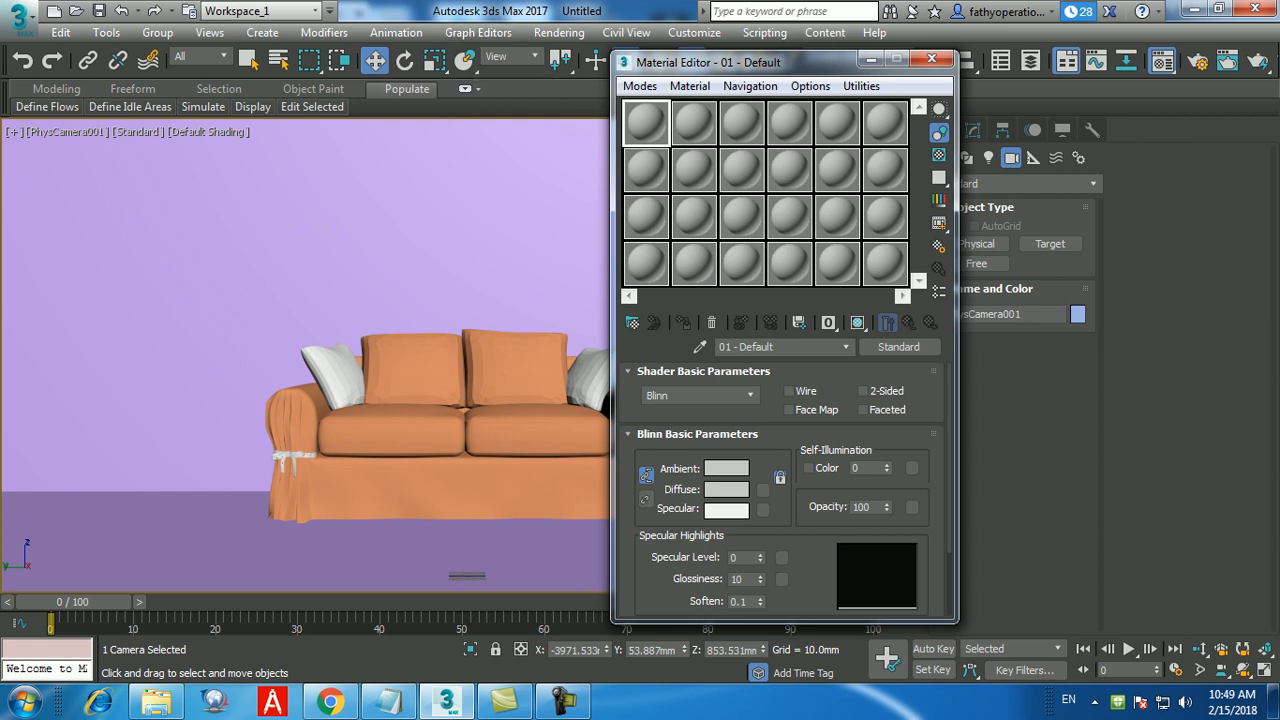
left_click_drag(740, 62, 685, 42)
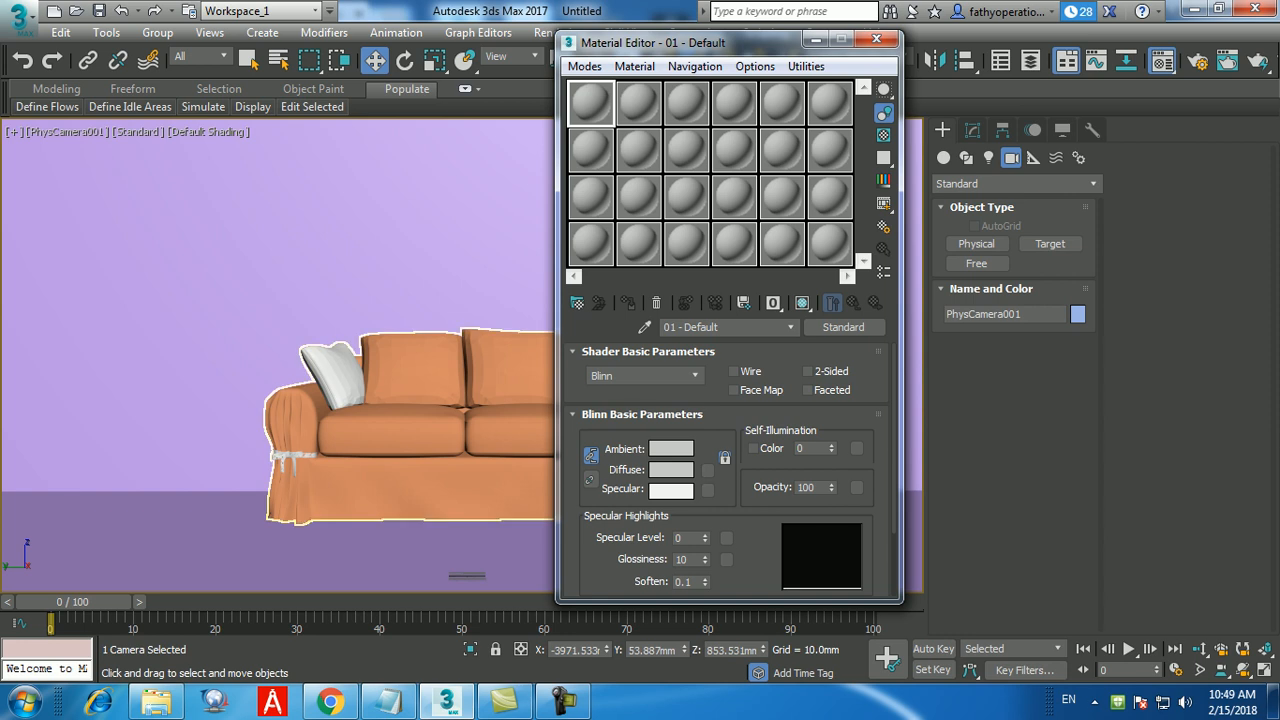
Step: Switch to Chrome and show the downloaded sofa archive in its Downloads folder
left_click(329, 702)
right_click(180, 665)
left_click(230, 597)
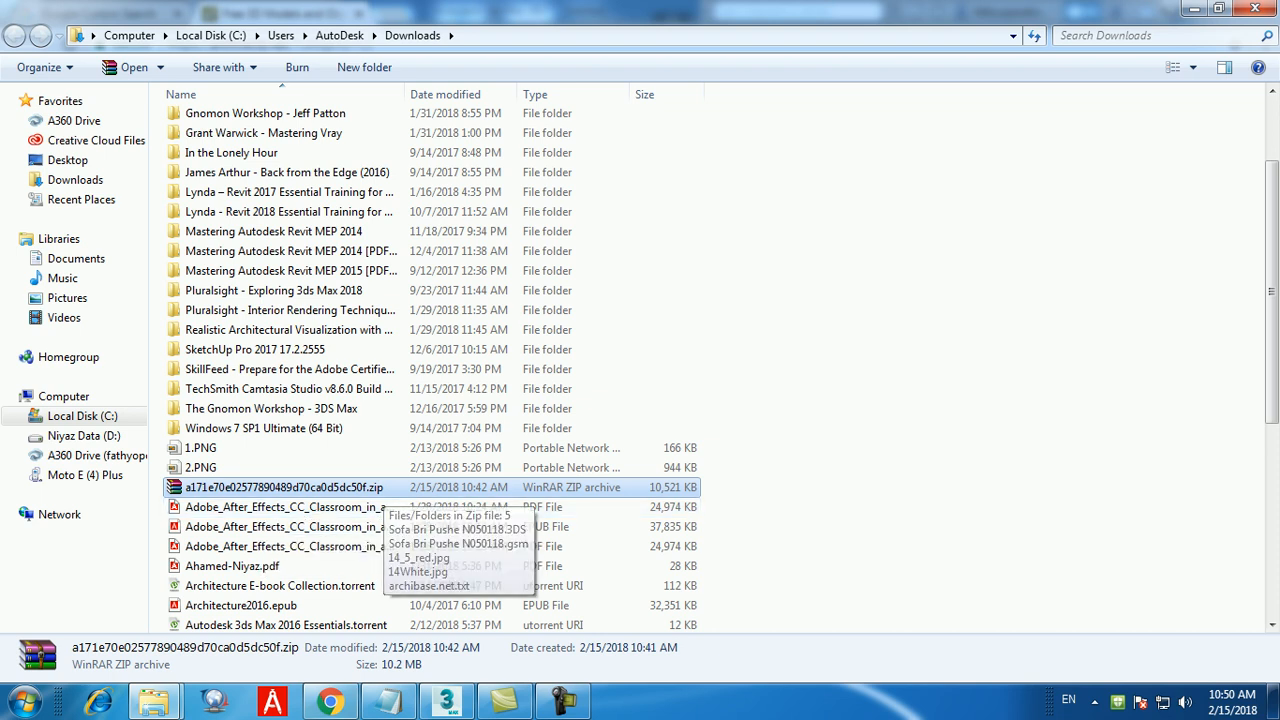
left_click(330, 700)
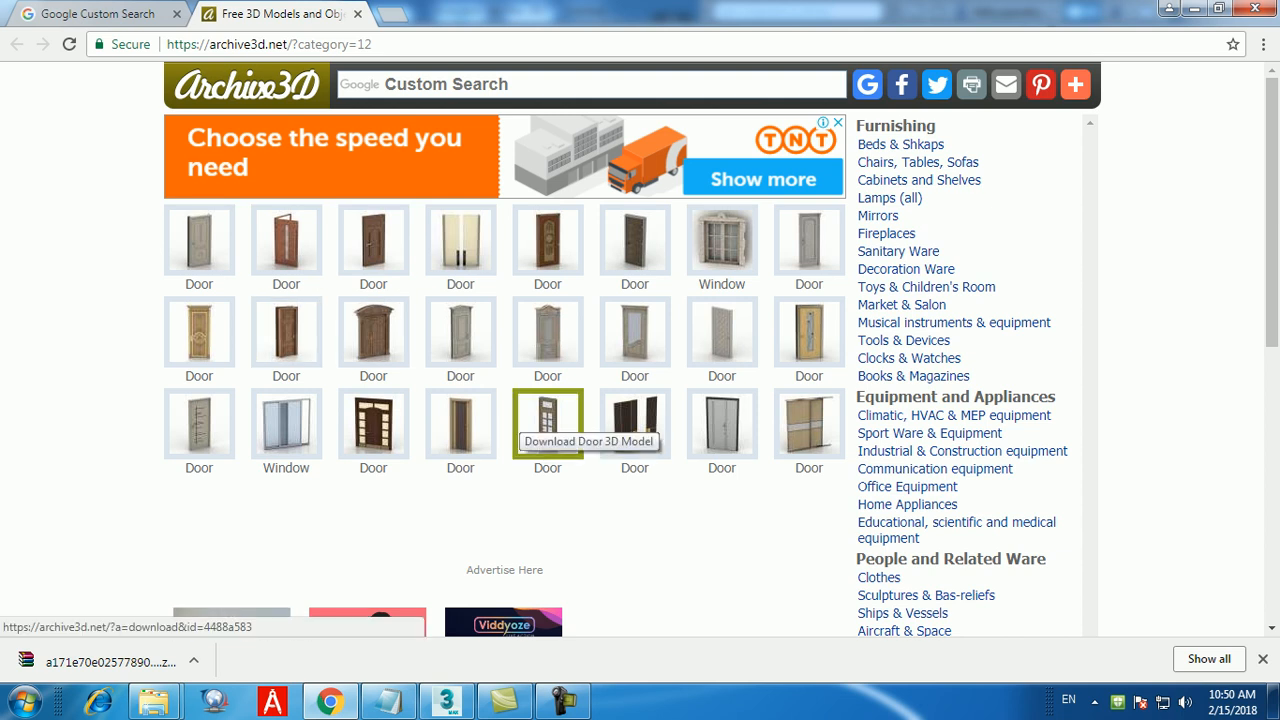
key("ctrl+t")
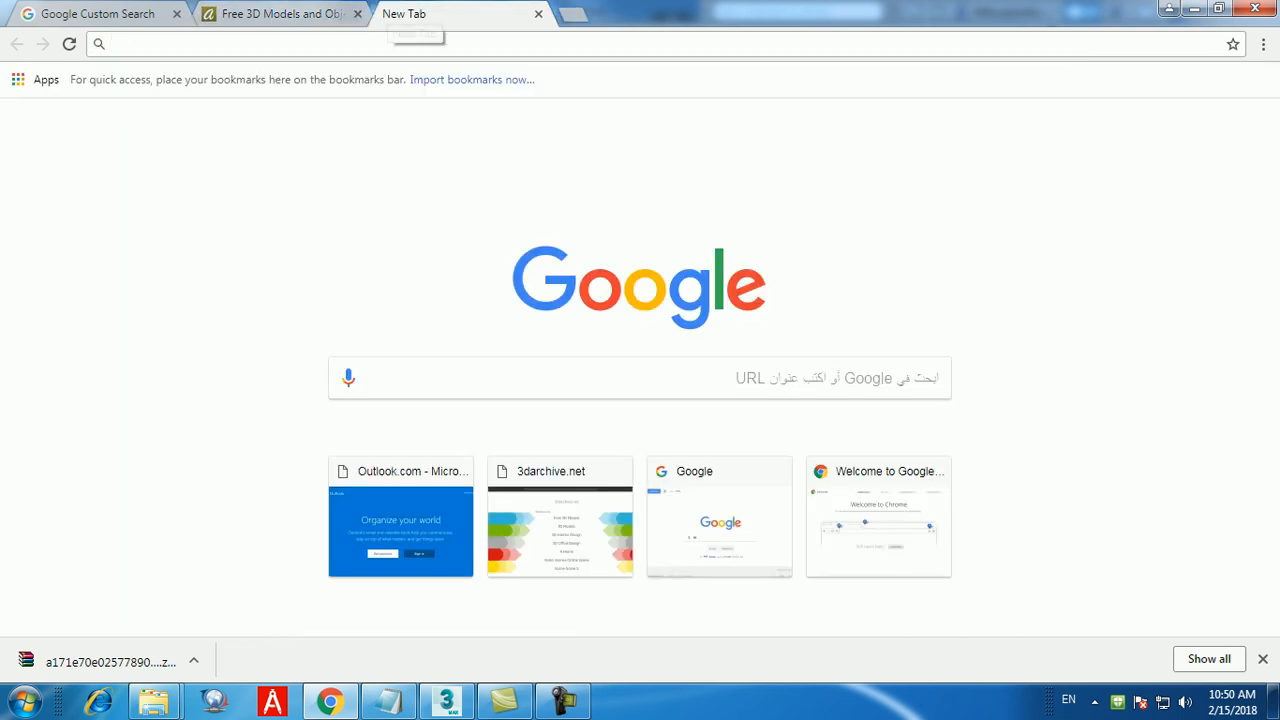
type("www.3d")
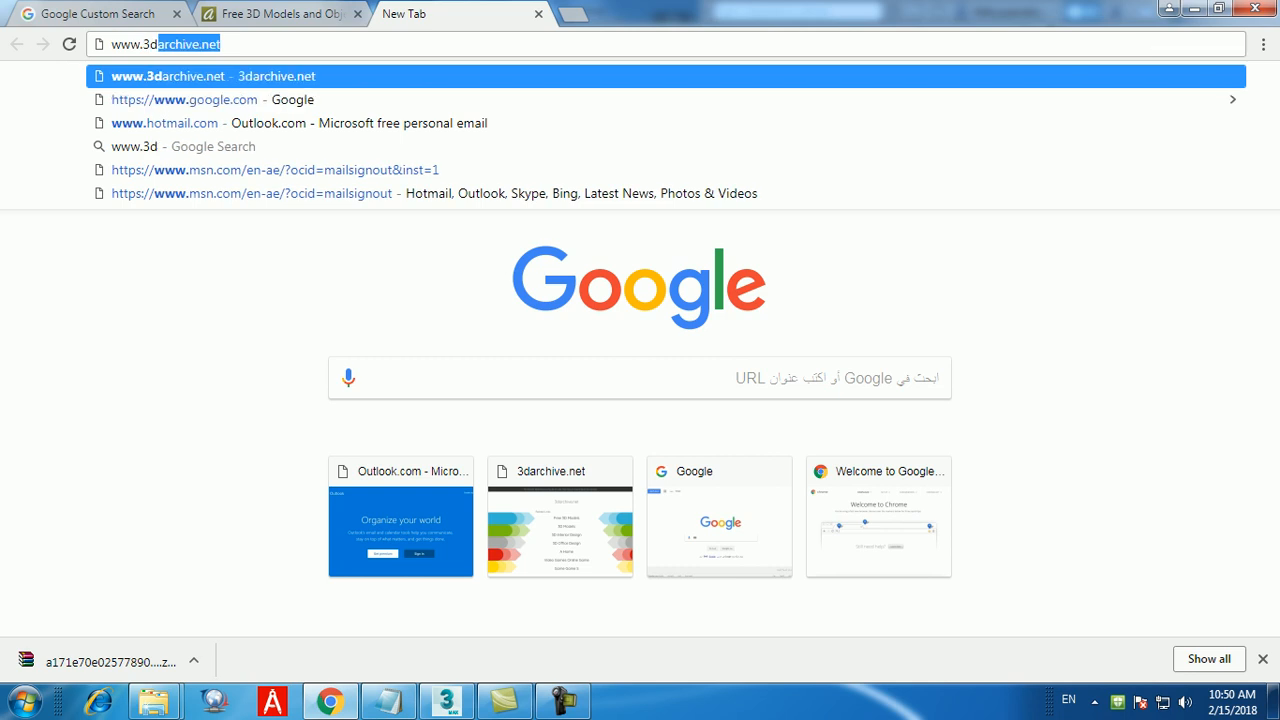
type("modelfree.co")
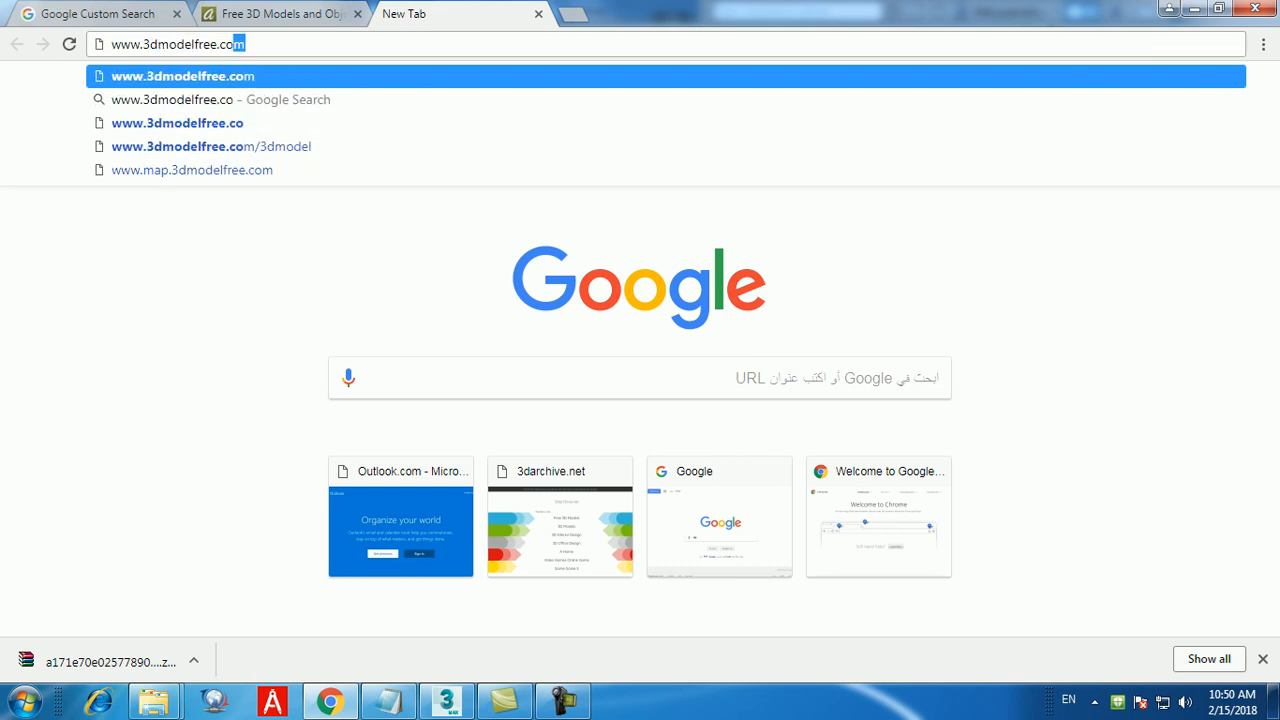
key("Return")
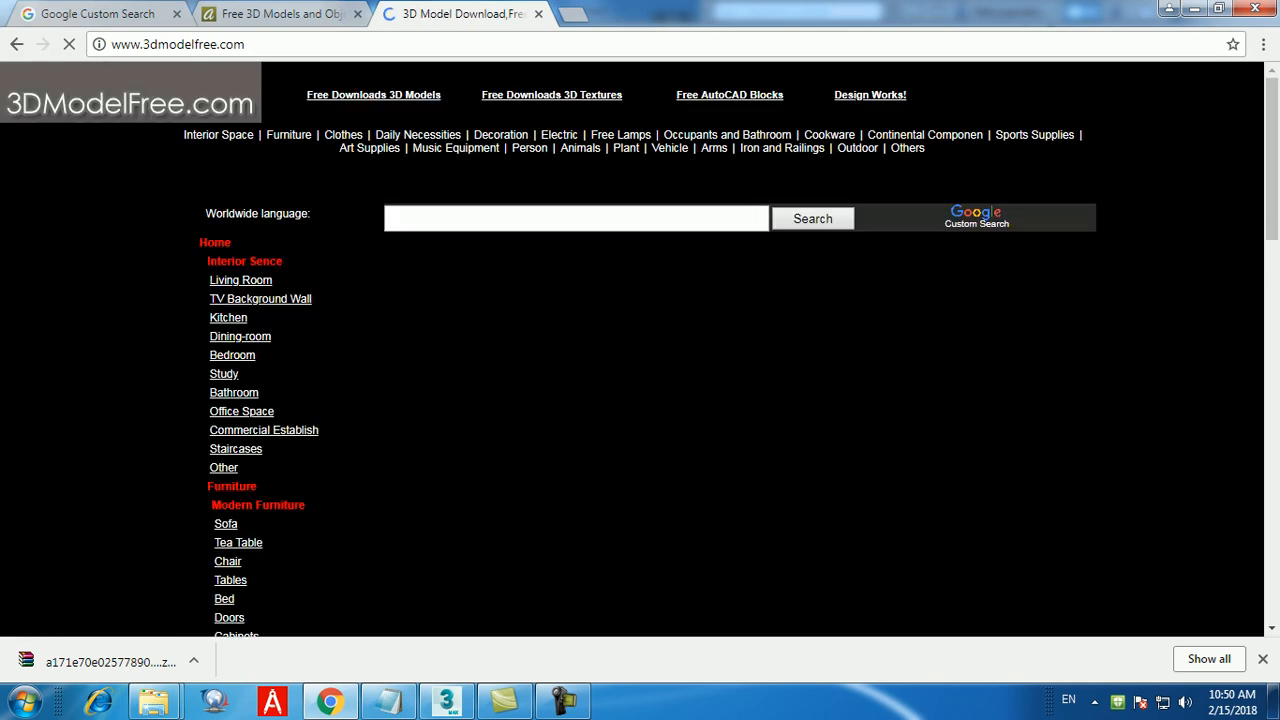
Step: Look through the site's model categories, open the Kitchen interior category and browse its free models
scroll(730, 350, "down", 7)
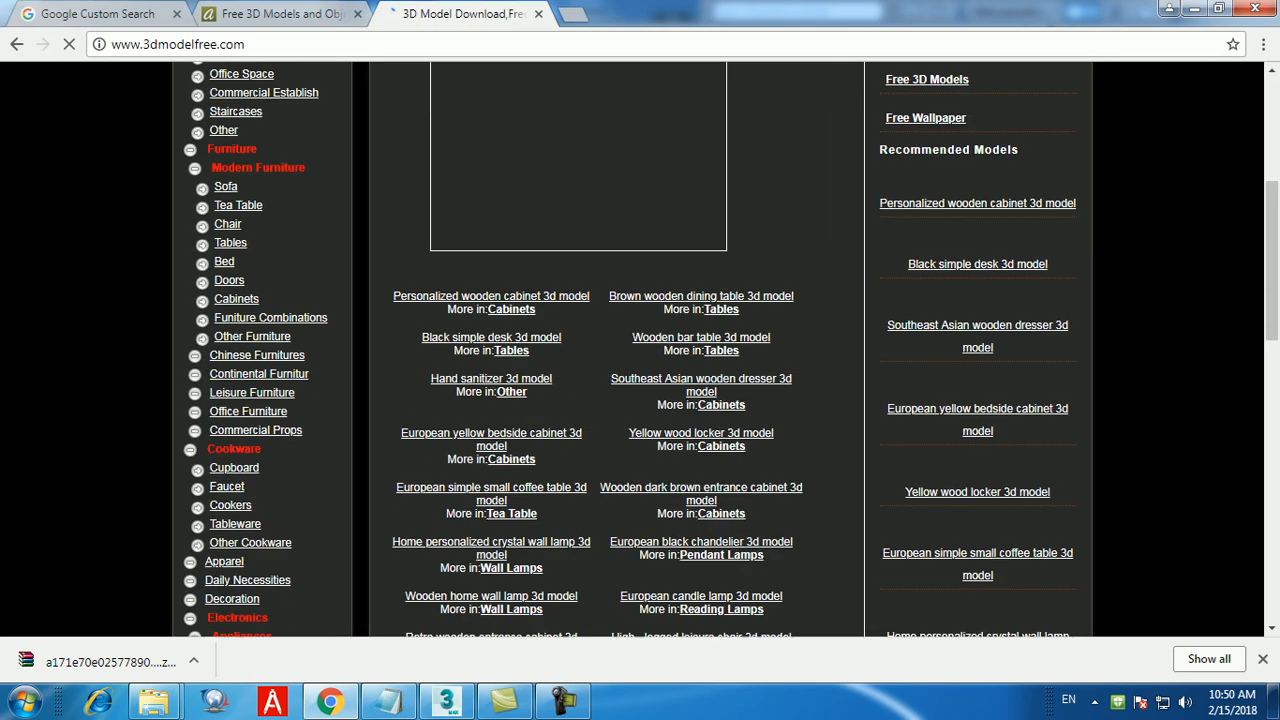
scroll(730, 350, "up", 5)
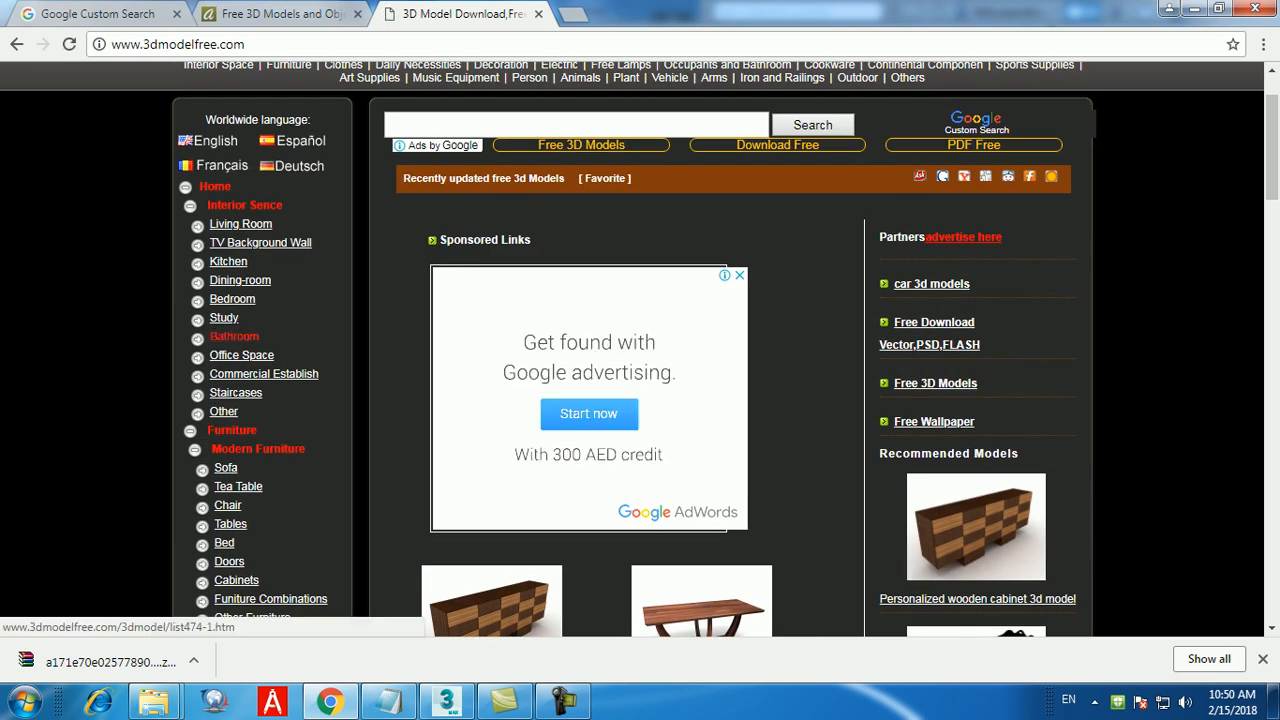
left_click(228, 261)
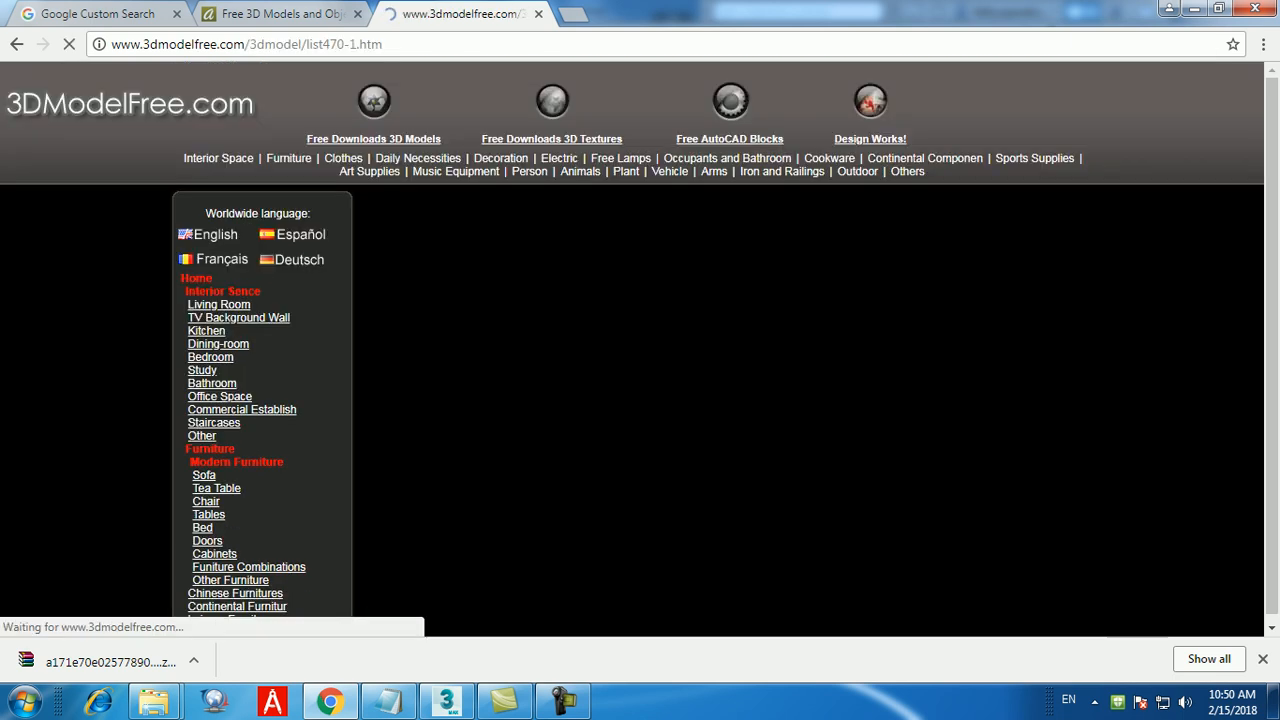
scroll(228, 261, "down", 5)
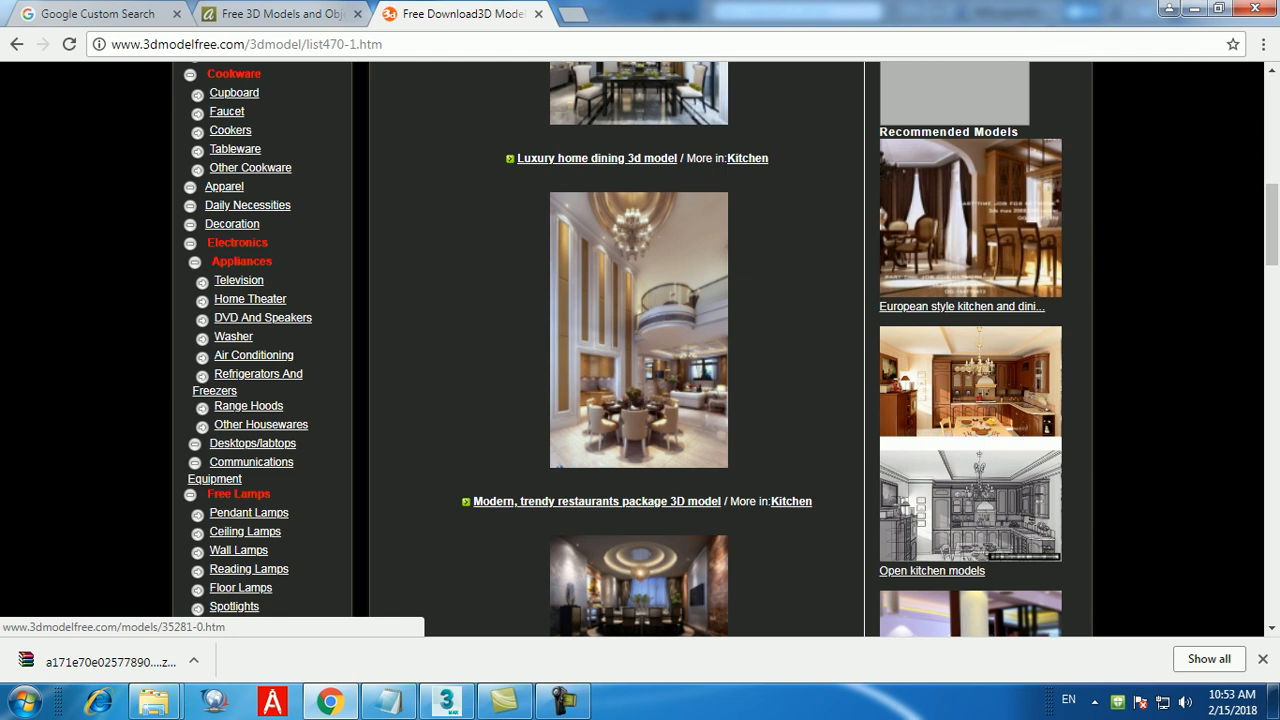
Step: Close the model website tabs and Chrome, and return to the Material Editor in 3ds Max
left_click(539, 14)
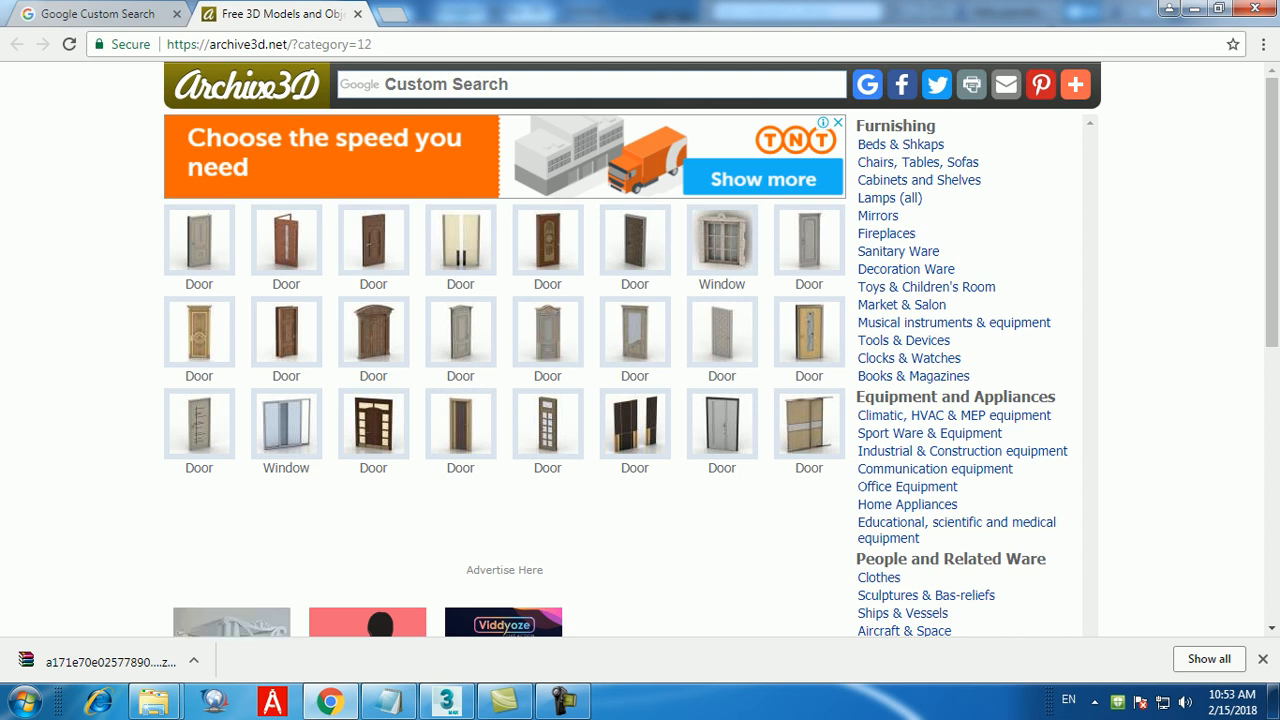
left_click(357, 14)
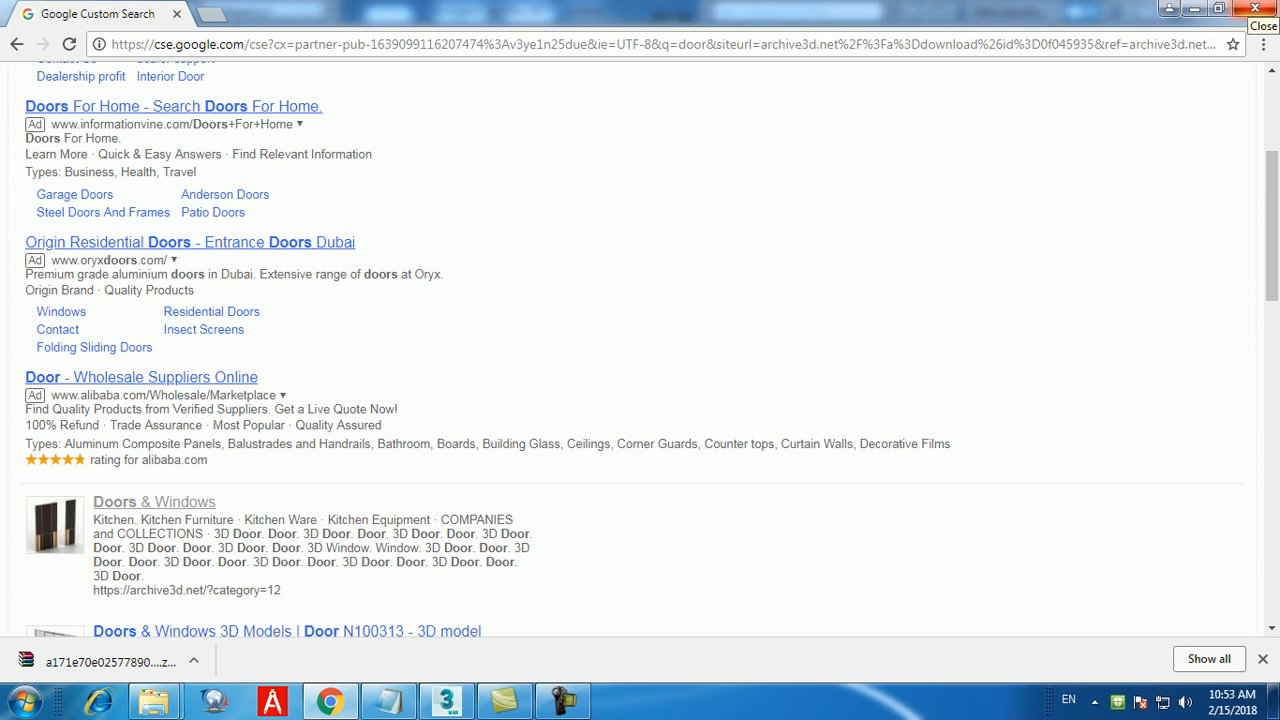
left_click(1255, 9)
left_click(1194, 9)
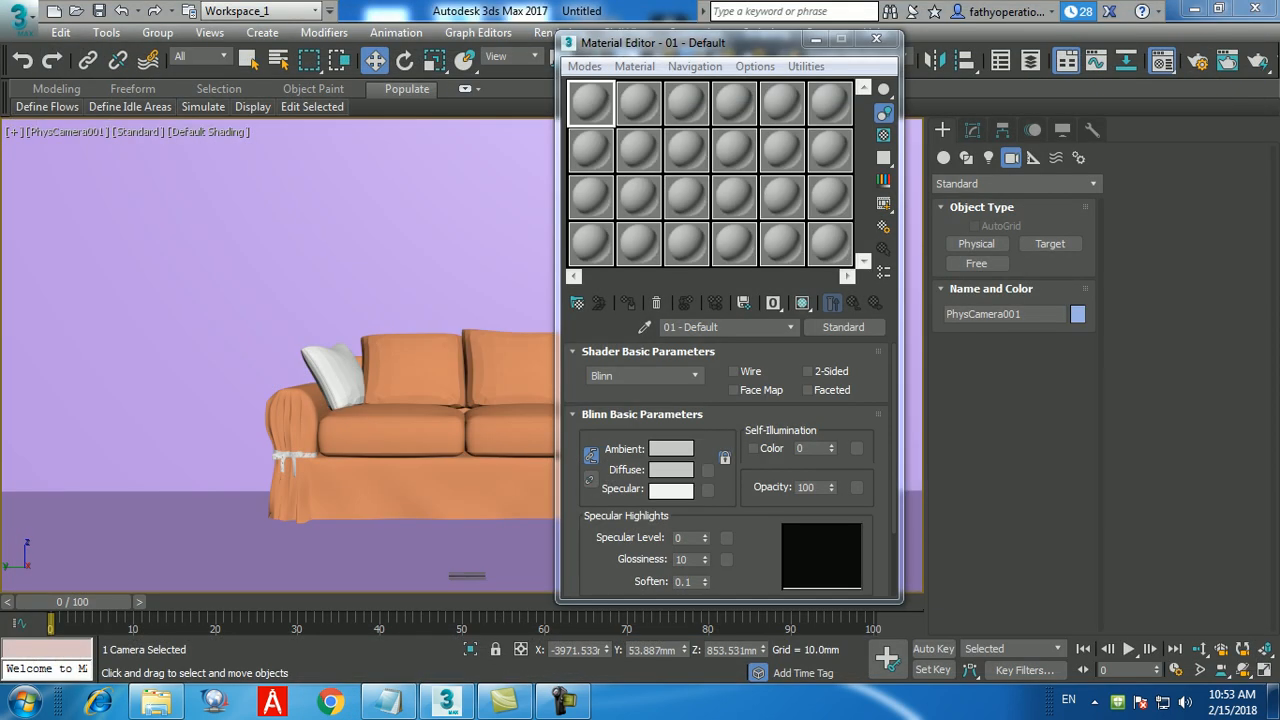
left_click_drag(697, 43, 686, 36)
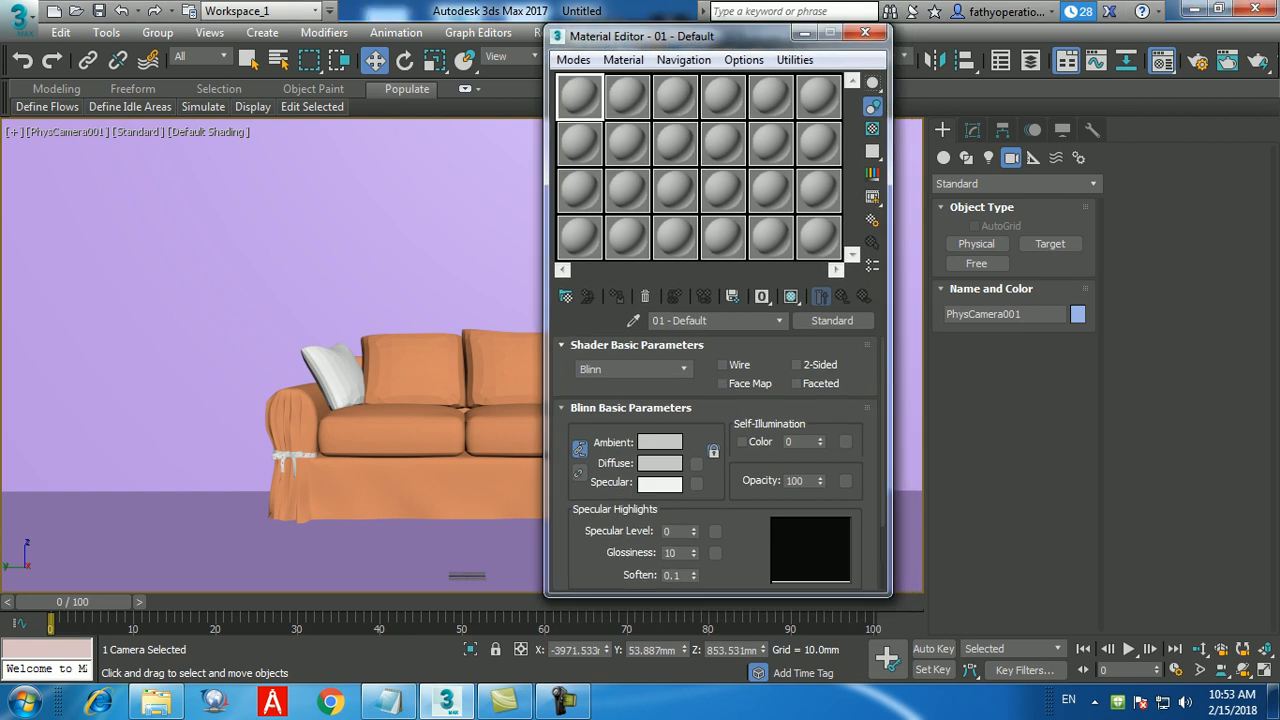
Step: Change the first material slot to an Arch & Design material with the Matte Finish template
left_click(832, 321)
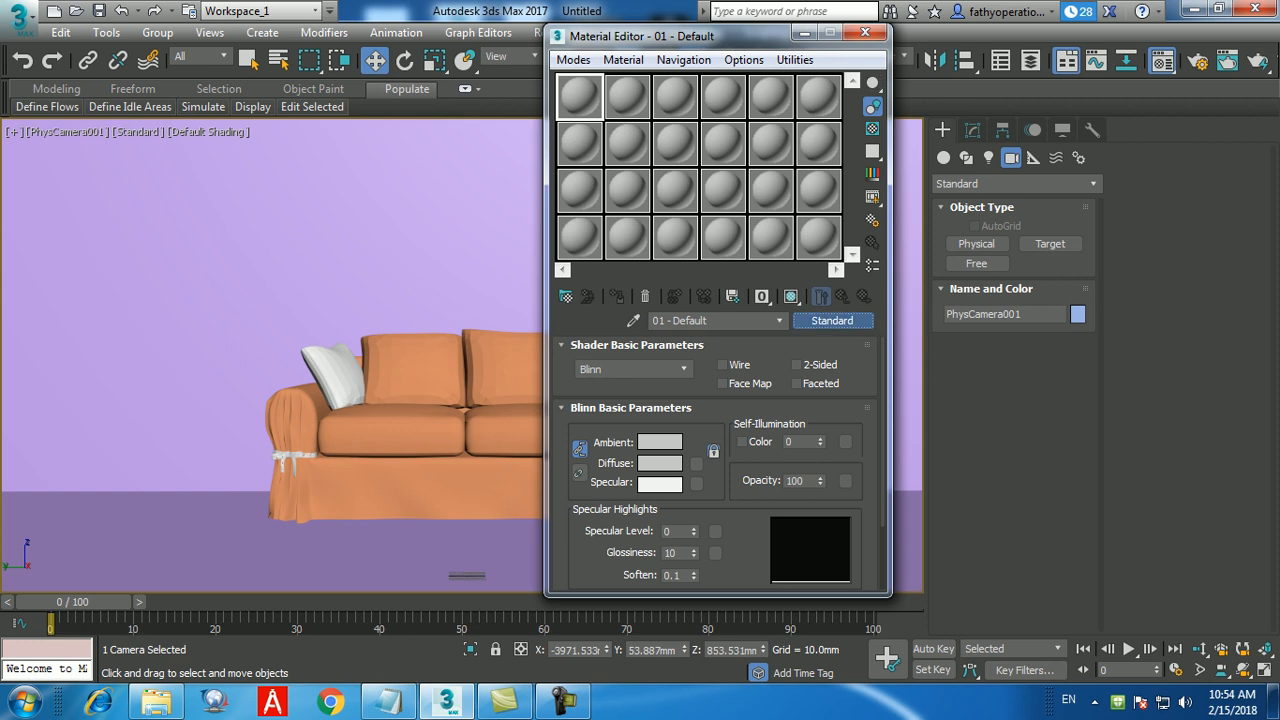
scroll(300, 364, "down", 3)
scroll(300, 370, "down", 3)
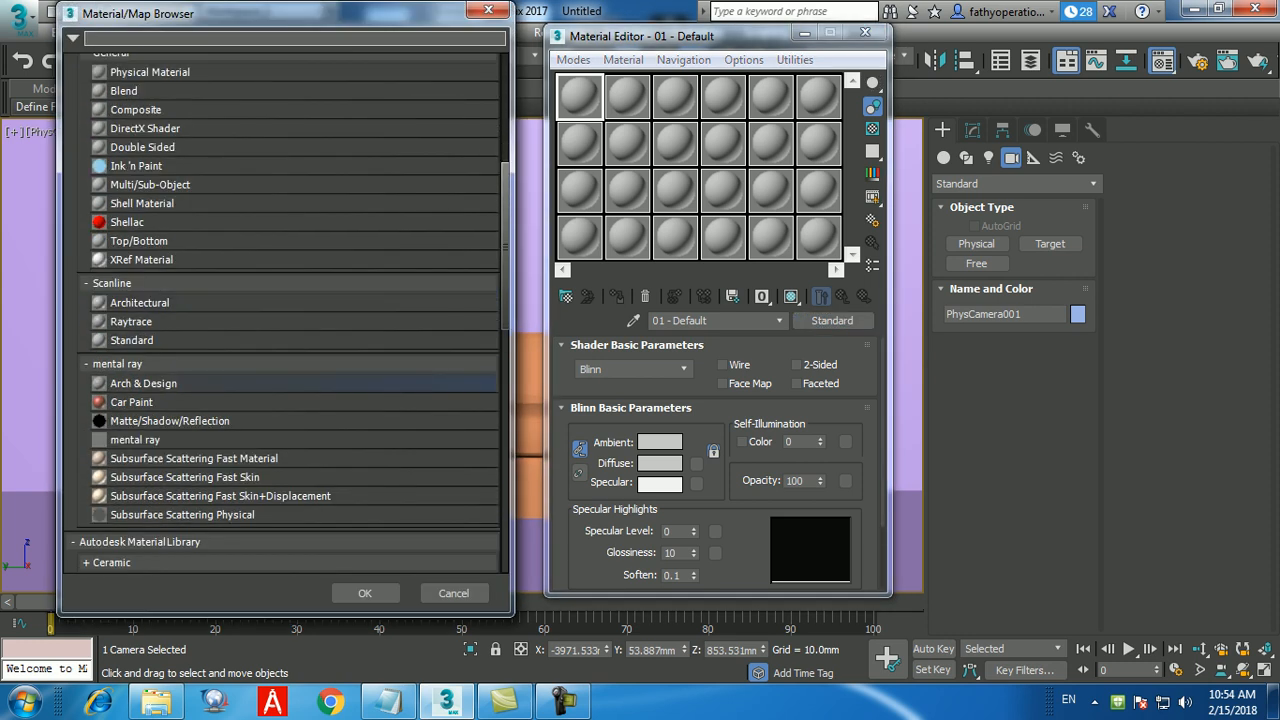
double_click(250, 383)
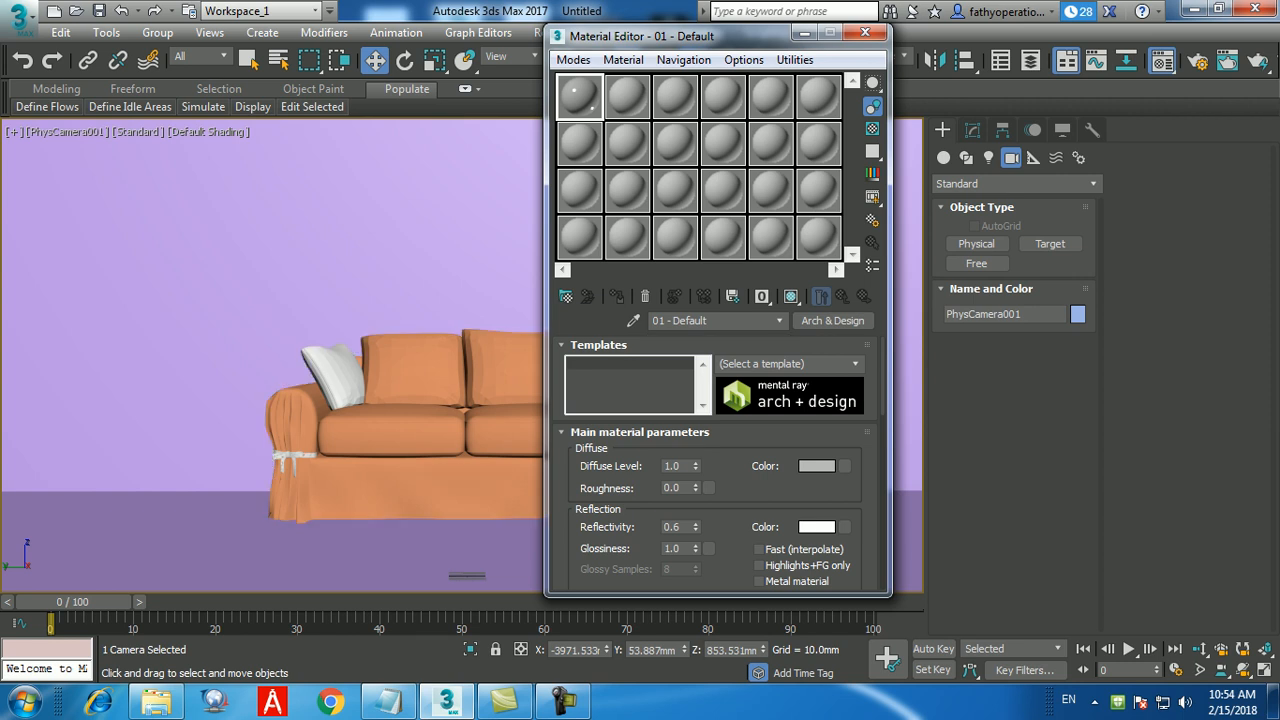
left_click(840, 364)
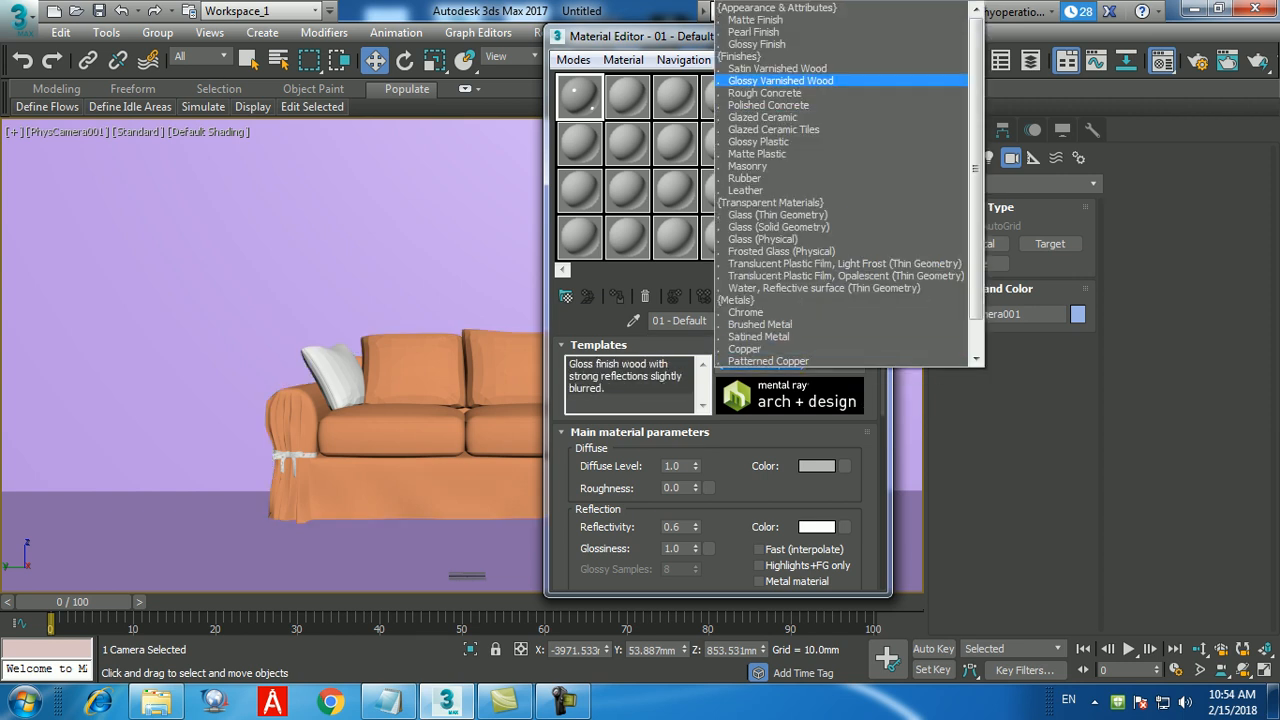
left_click(755, 19)
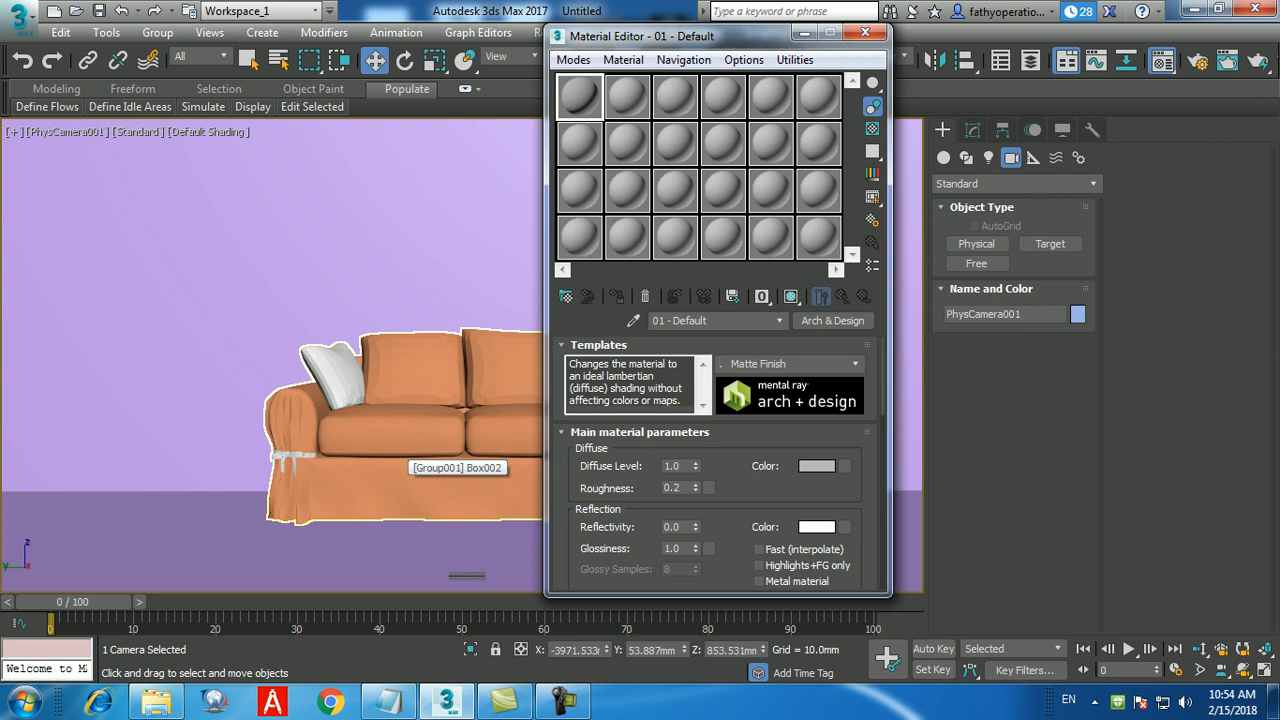
Step: Select the sofa together with the room and assign the Matte Finish material to them
left_click(415, 455)
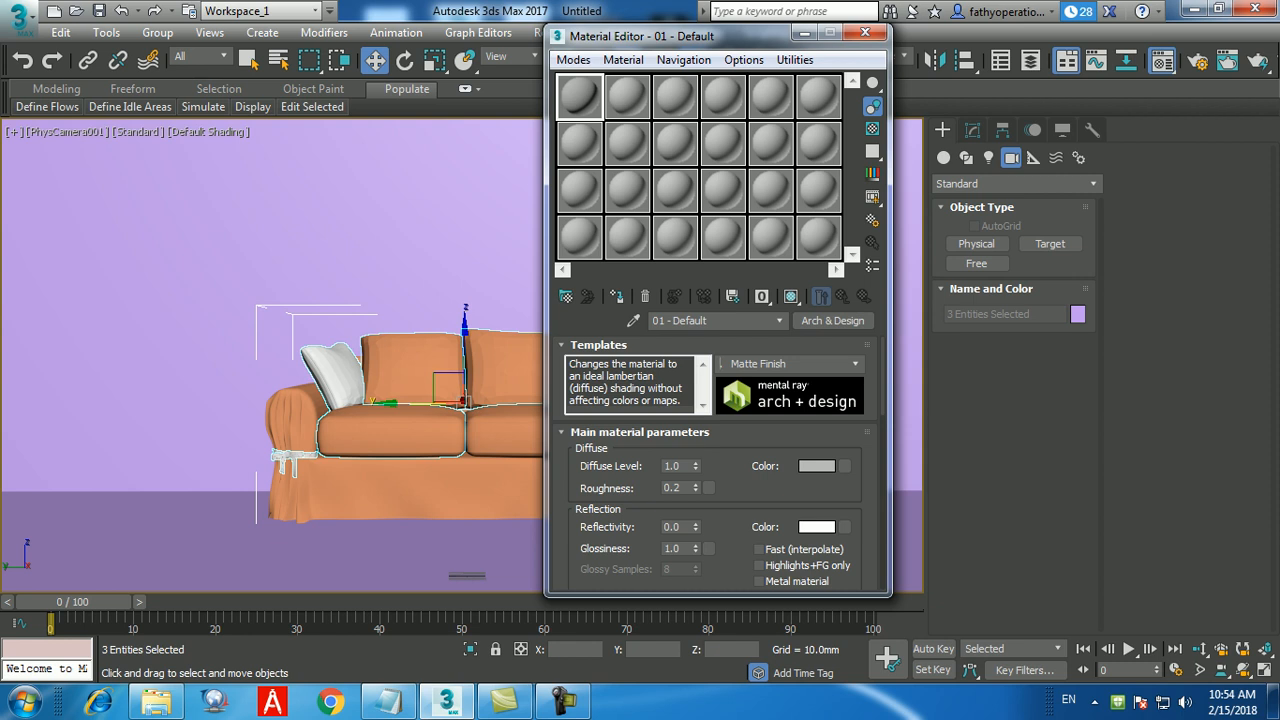
left_click(617, 296)
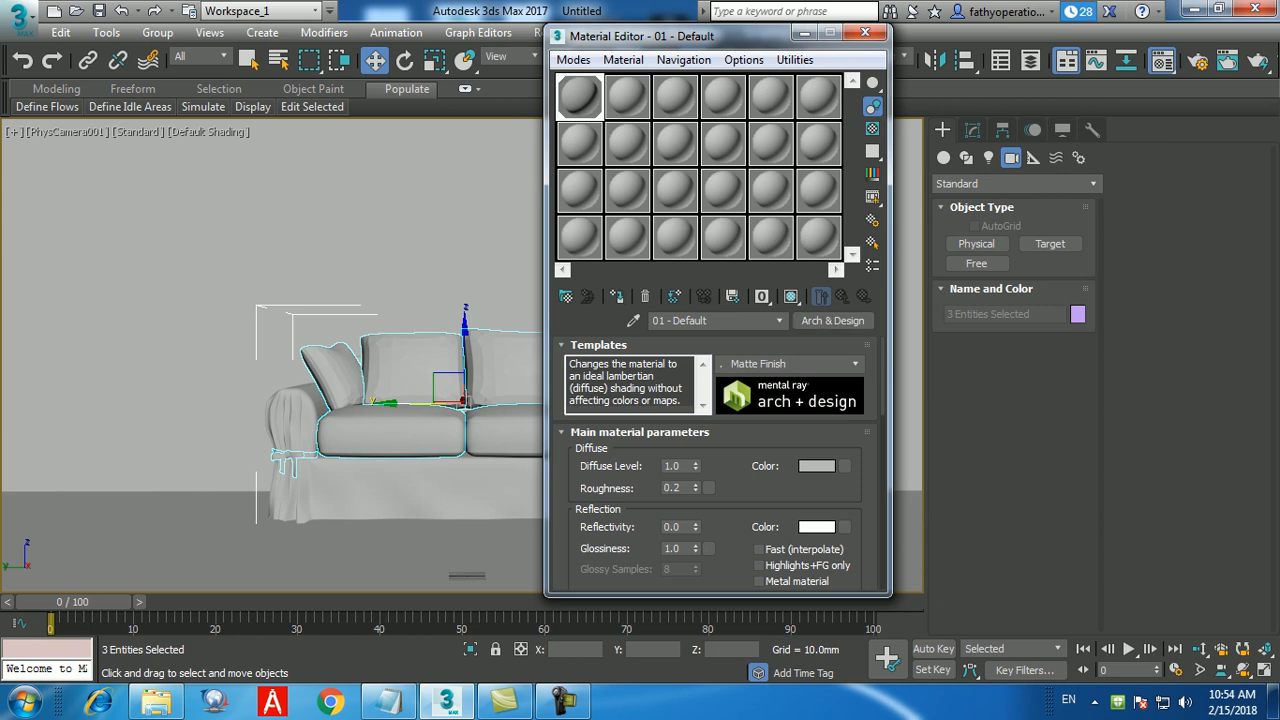
left_click(790, 364)
key("Escape")
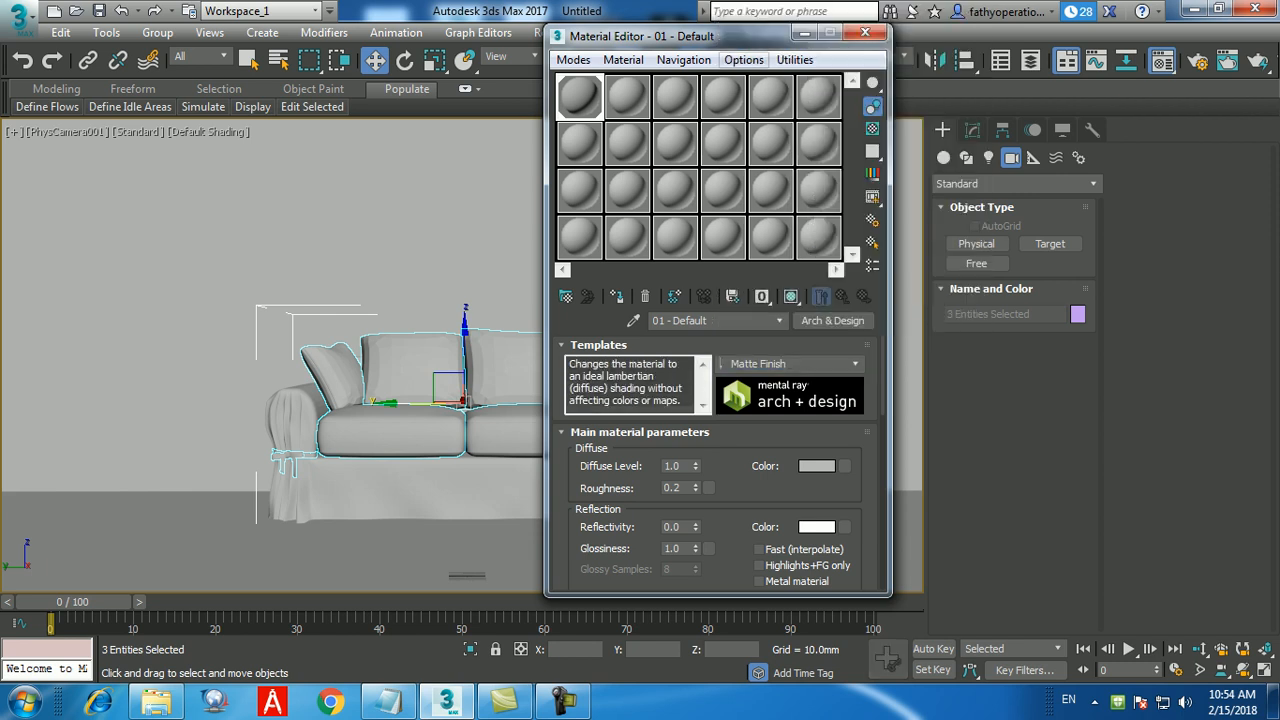
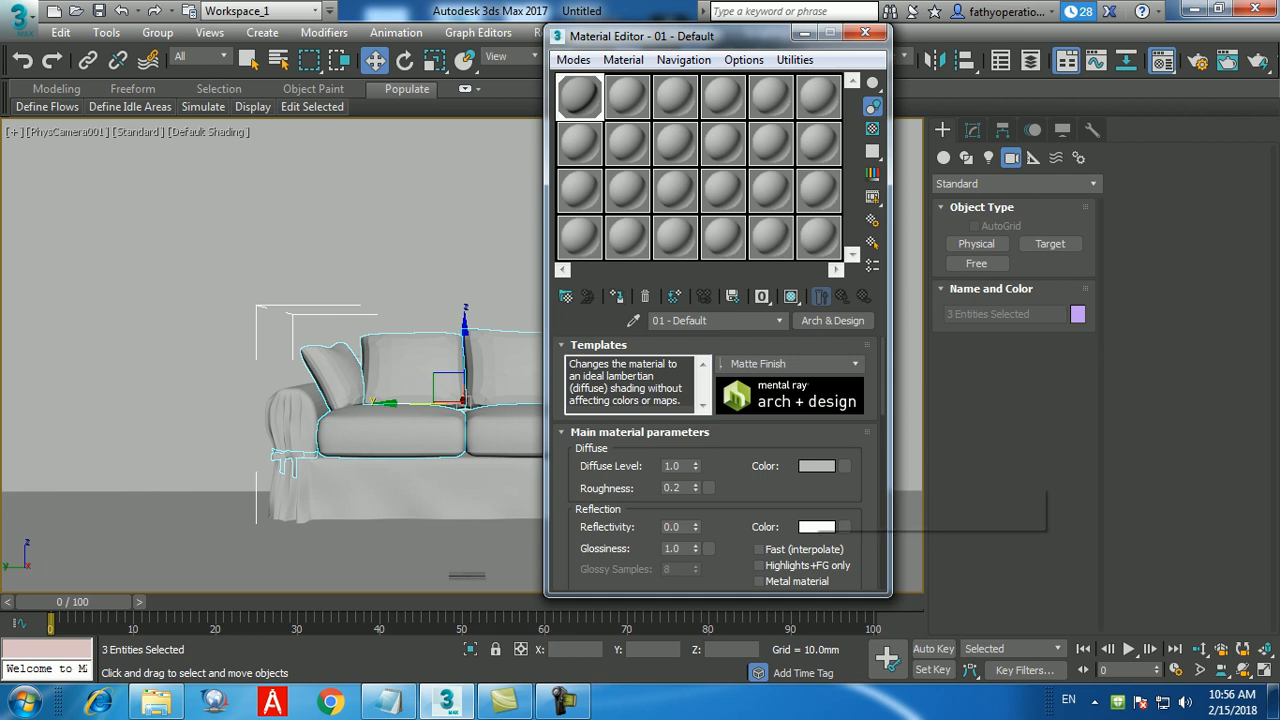
Step: Lighten the material's diffuse color to about 0.78 for red, green and blue, and close the Material Editor
left_click(816, 466)
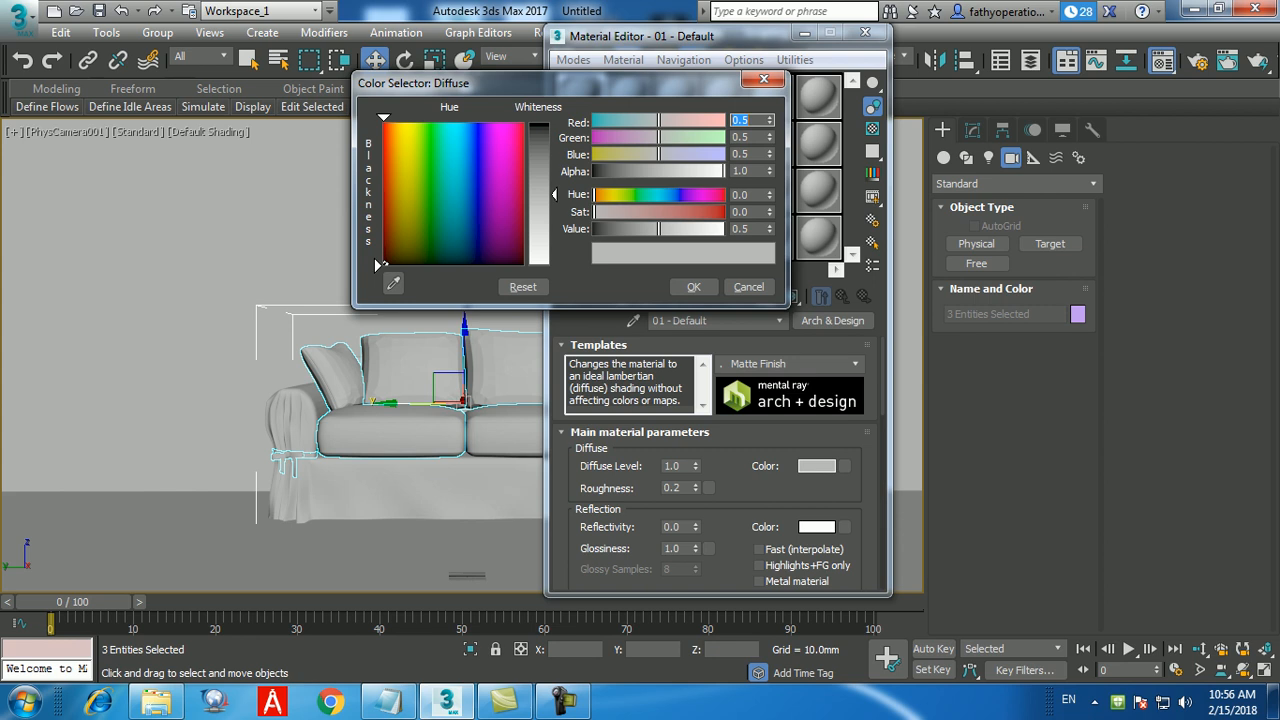
left_click_drag(554, 195, 554, 234)
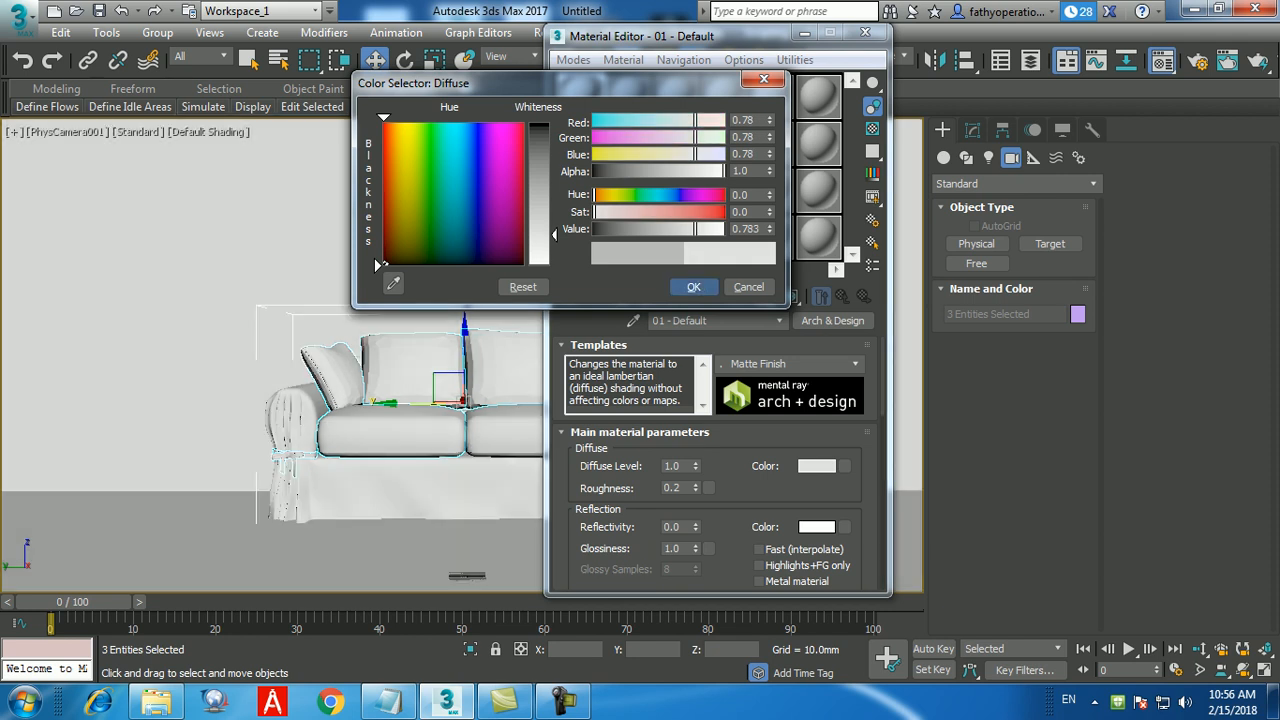
left_click(693, 287)
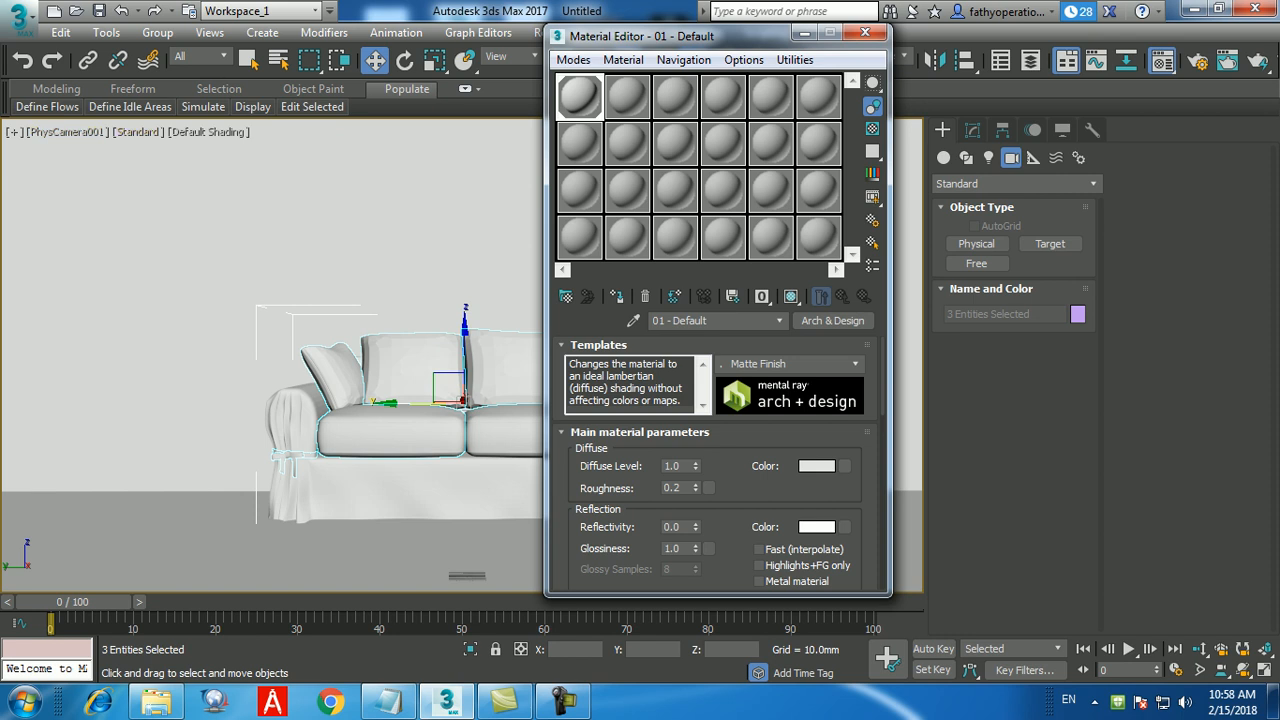
left_click(865, 32)
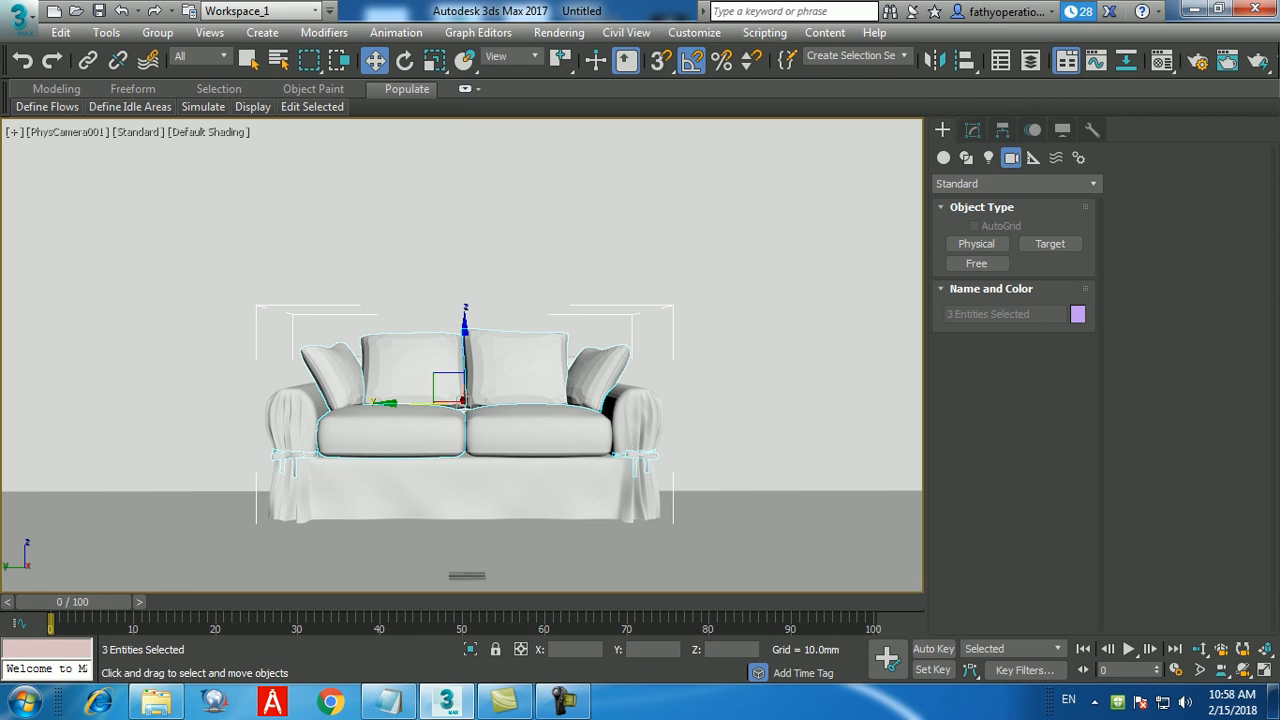
Step: Switch to a maximized Left view framing the whole room, and deselect all objects
key("alt+w")
key("l")
key("alt+w")
scroll(462, 355, "down", 10)
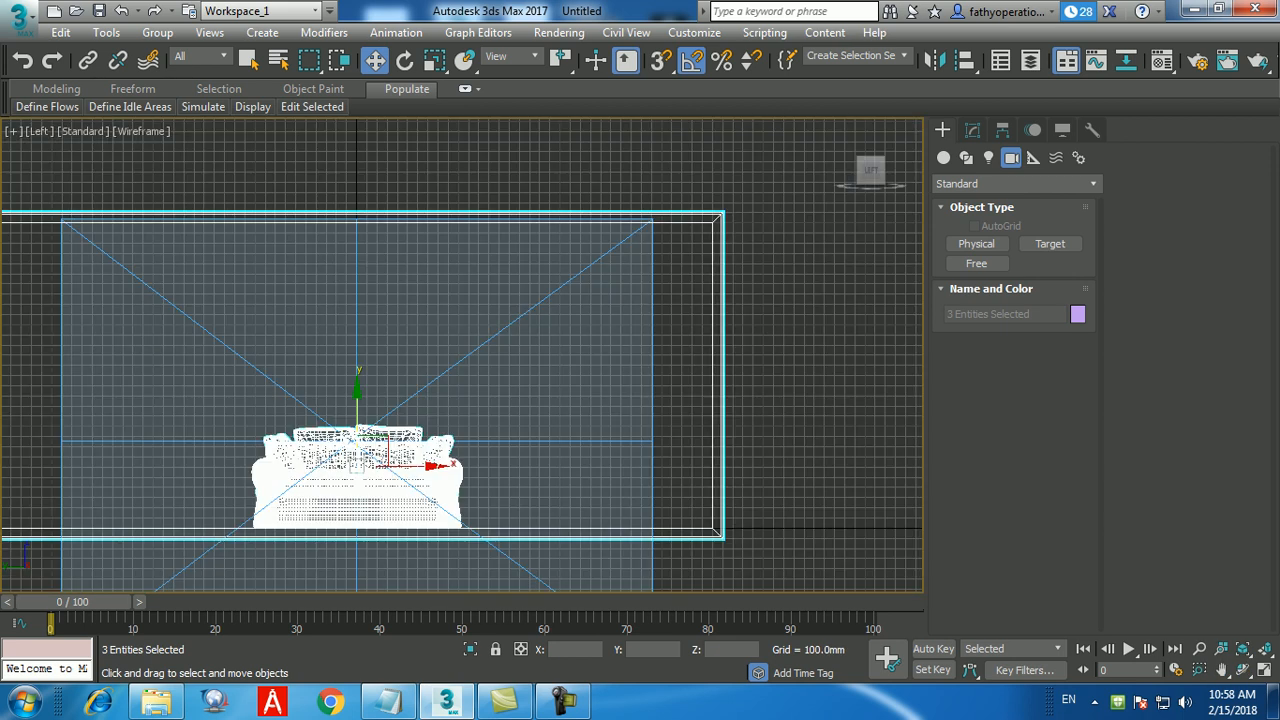
key("ctrl+d")
scroll(466, 427, "up", 6)
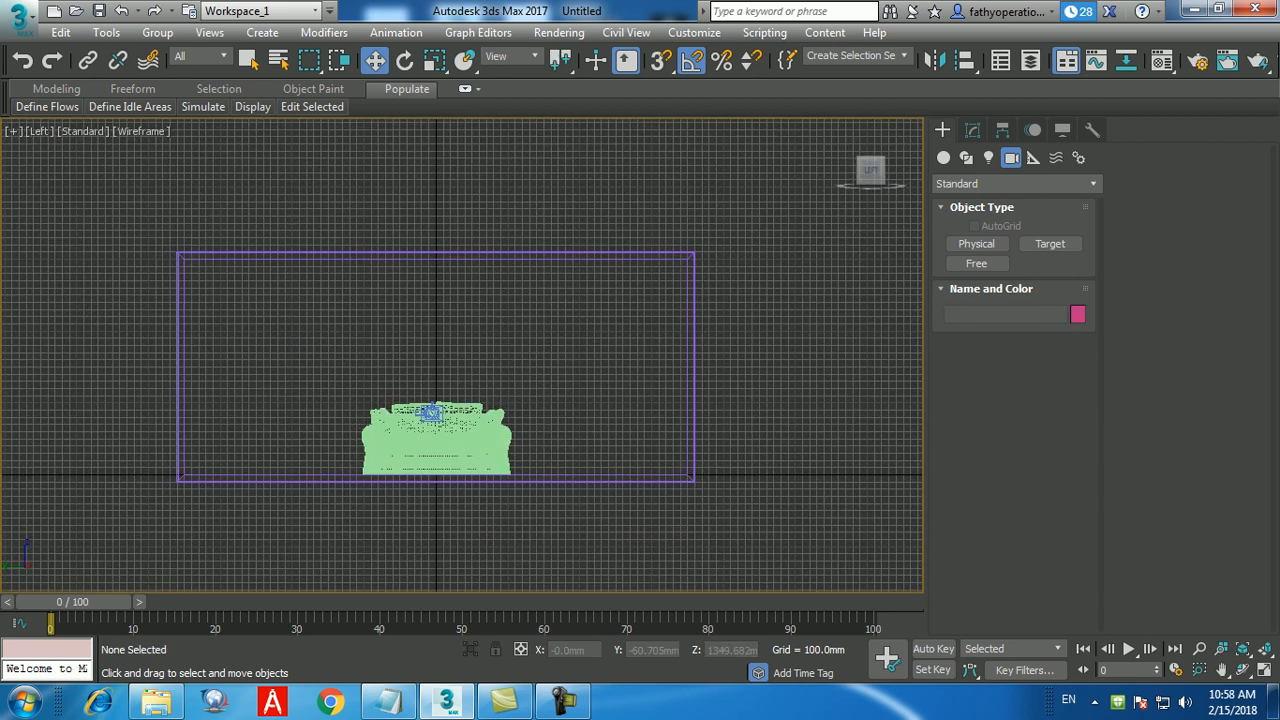
scroll(440, 418, "down", 3)
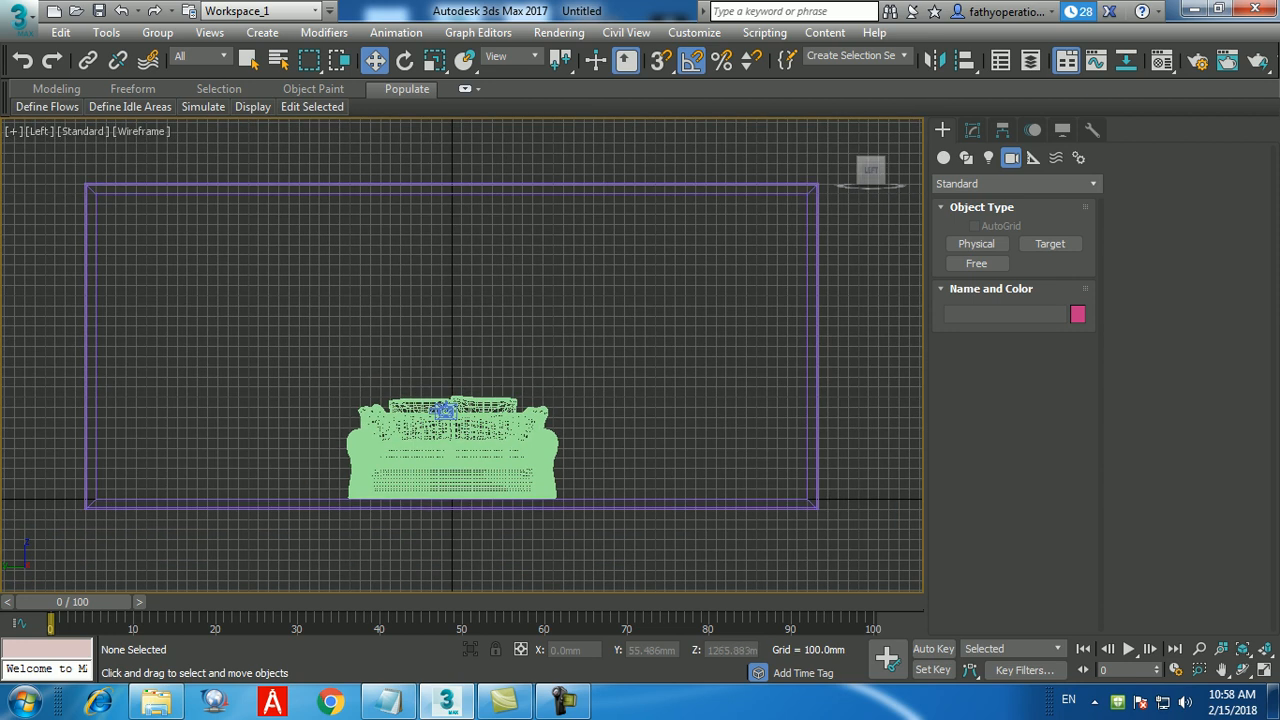
middle_click_drag(444, 410, 434, 410)
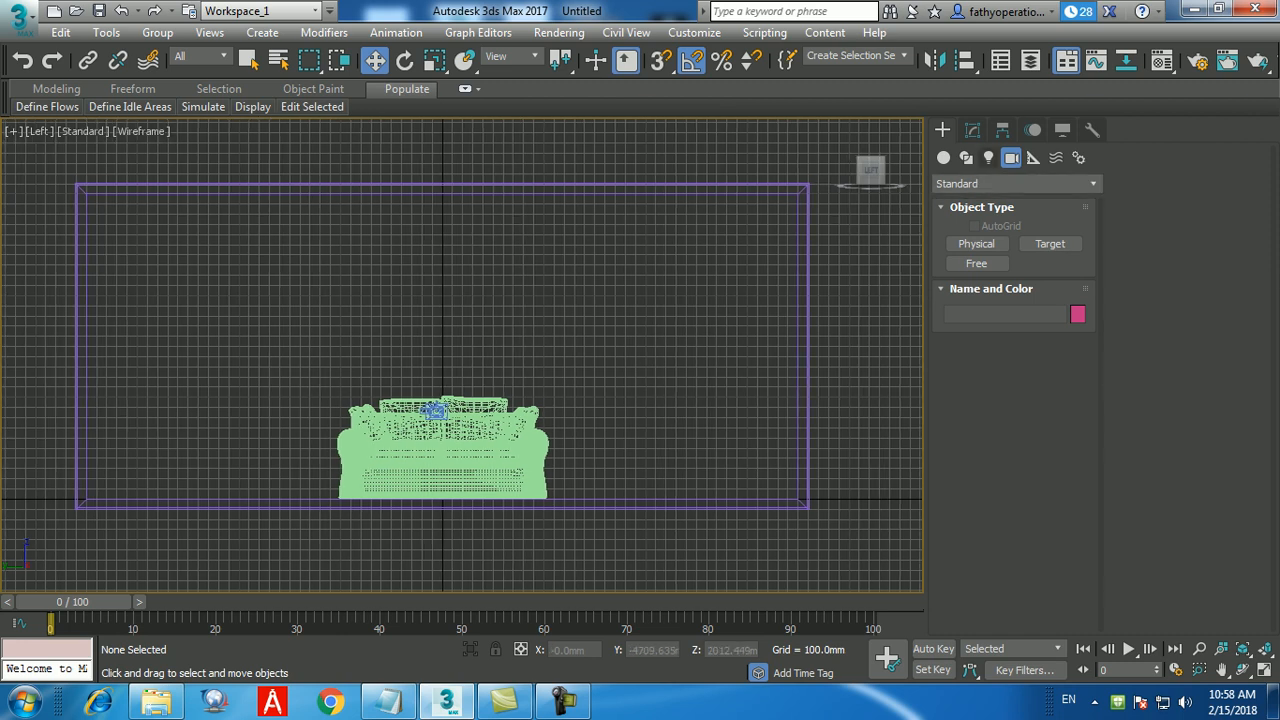
Step: Place a photometric Free Light above the middle of the sofa in the Left view, and deselect it
left_click(989, 157)
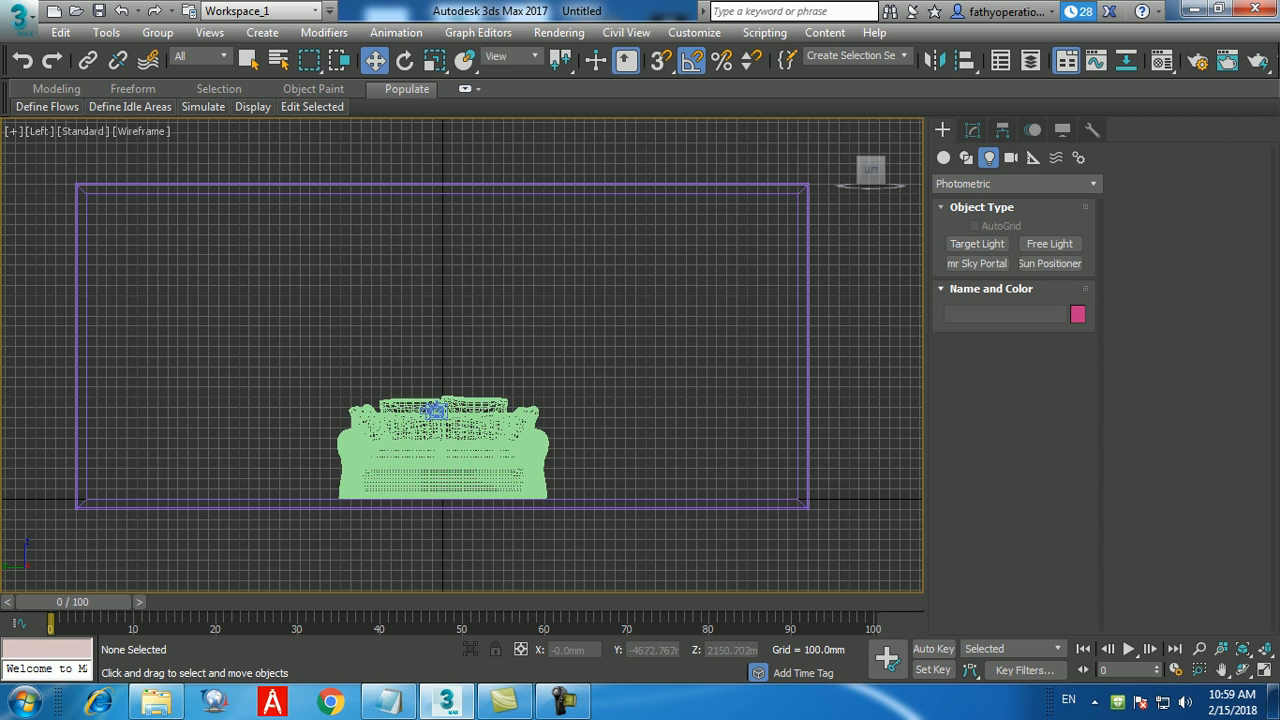
middle_click_drag(889, 357, 900, 358)
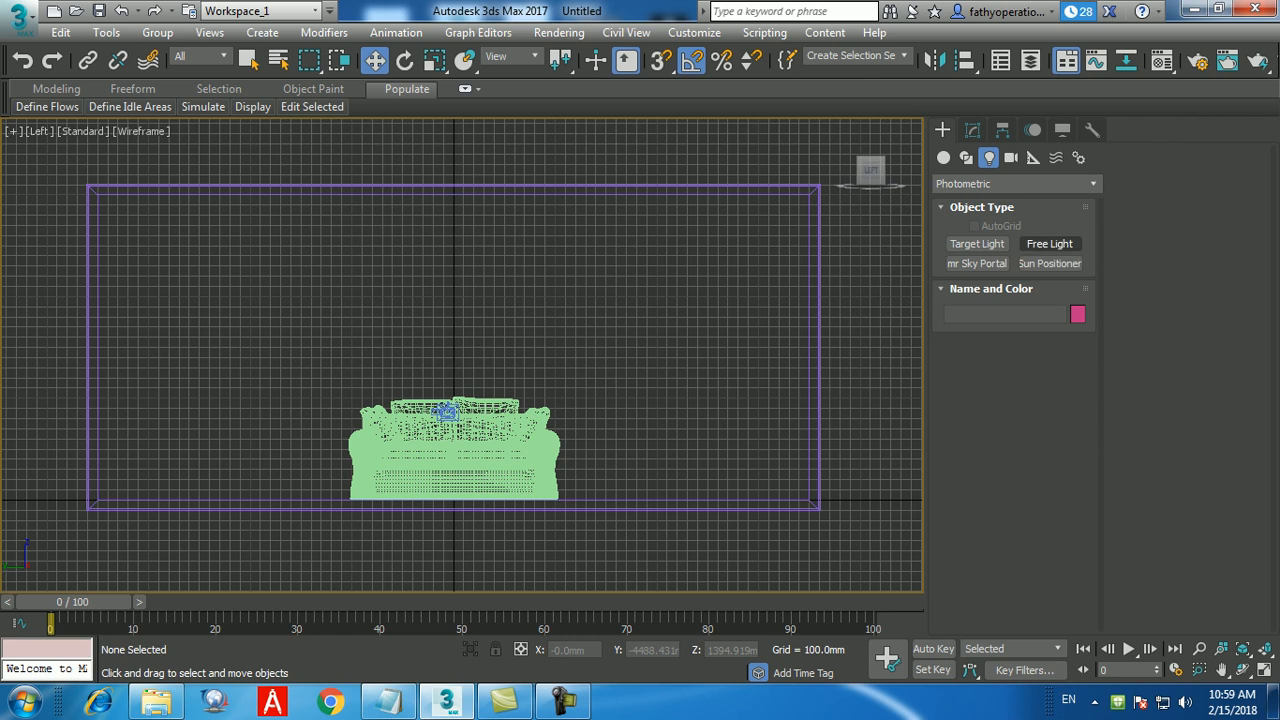
left_click(1049, 243)
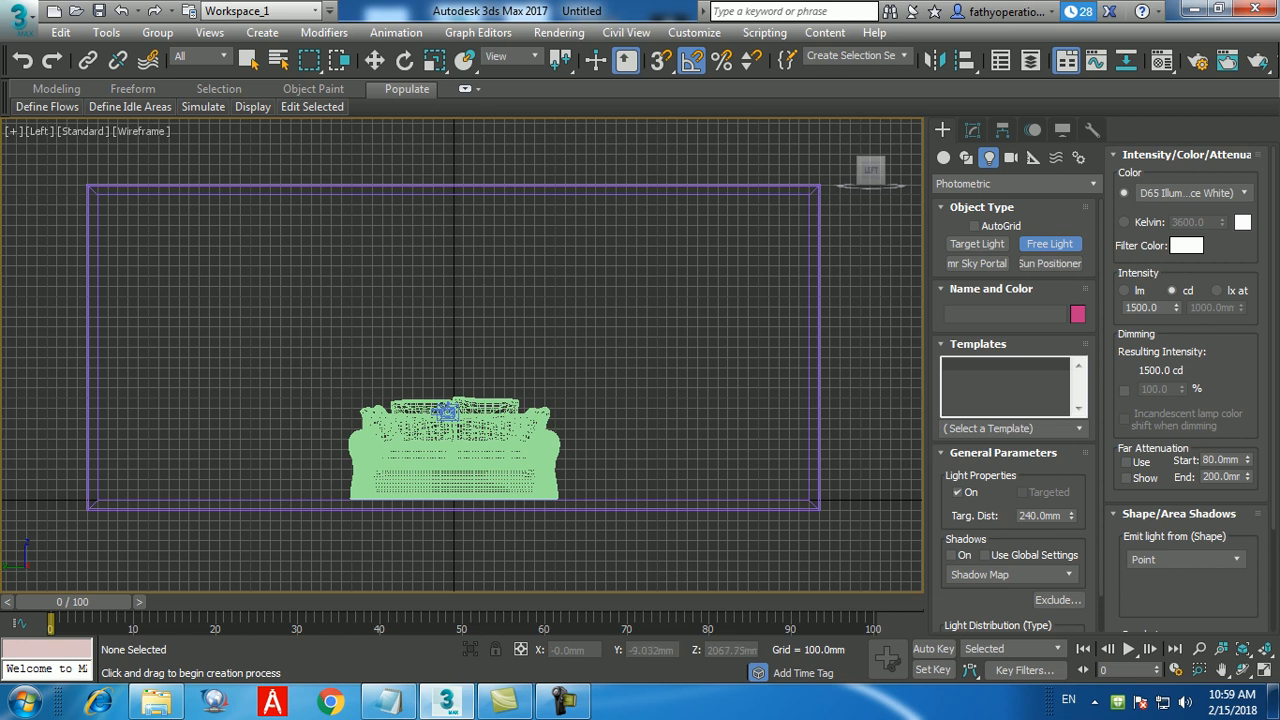
left_click(454, 290)
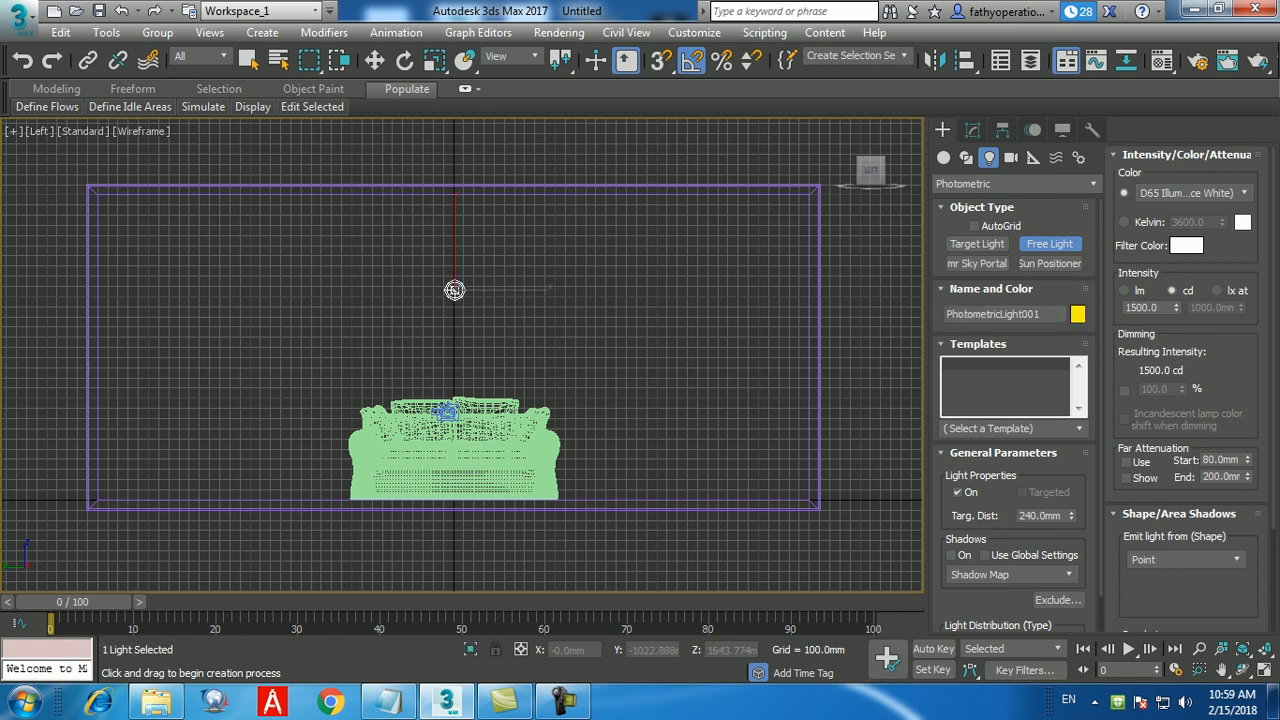
key("w")
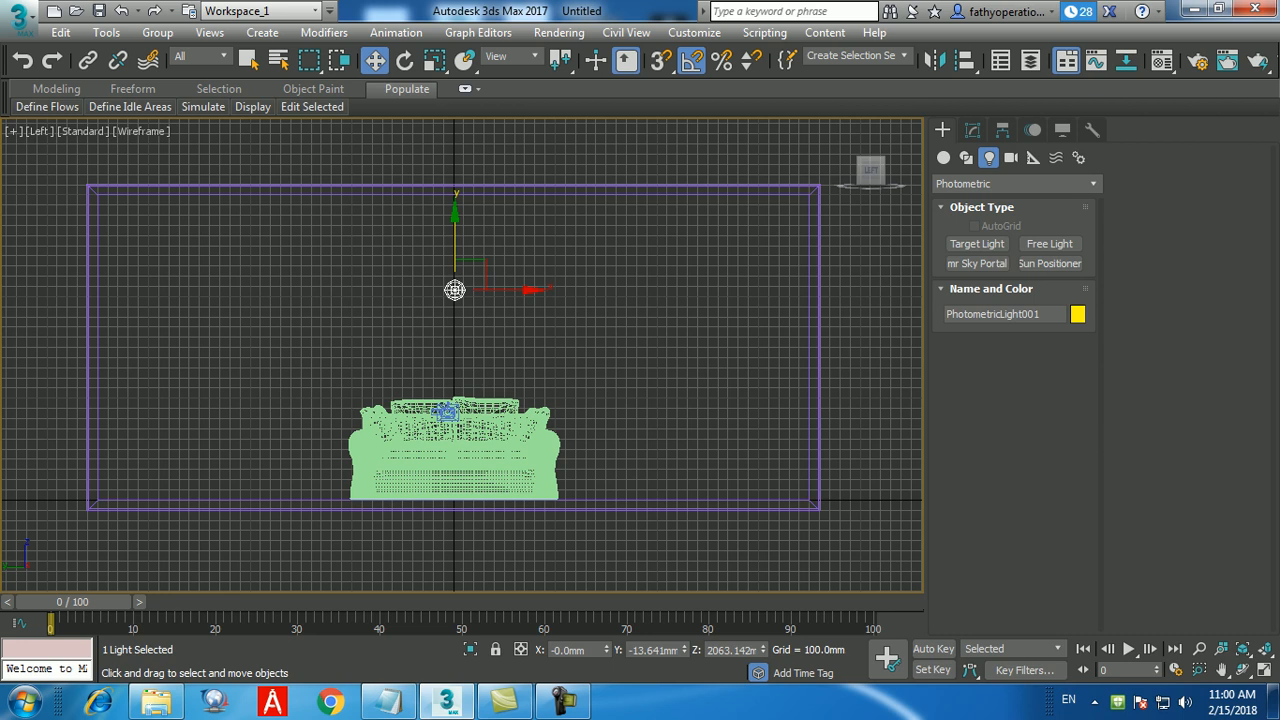
left_click(492, 272)
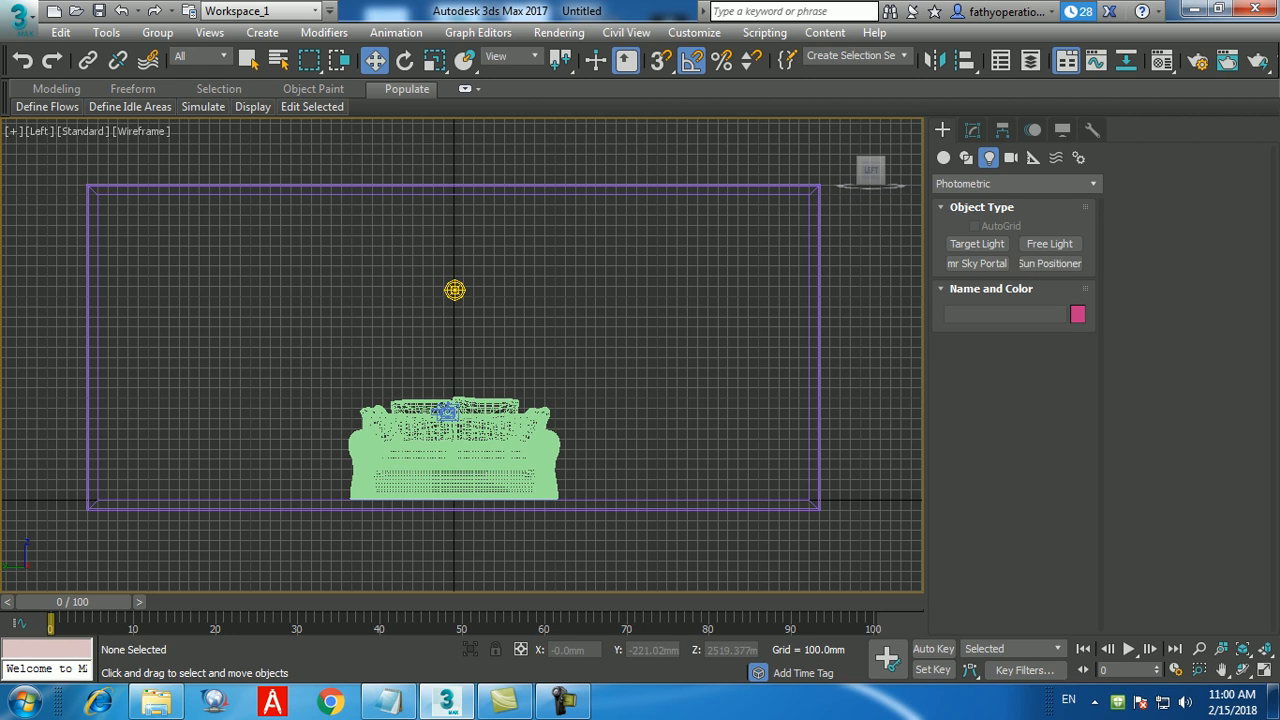
Step: In the Notepad notes, add a numbered list: 1.Point, 2.Disc, 3.rectangle, 4.cylinder, 5.spherical, 6.Line
left_click(388, 703)
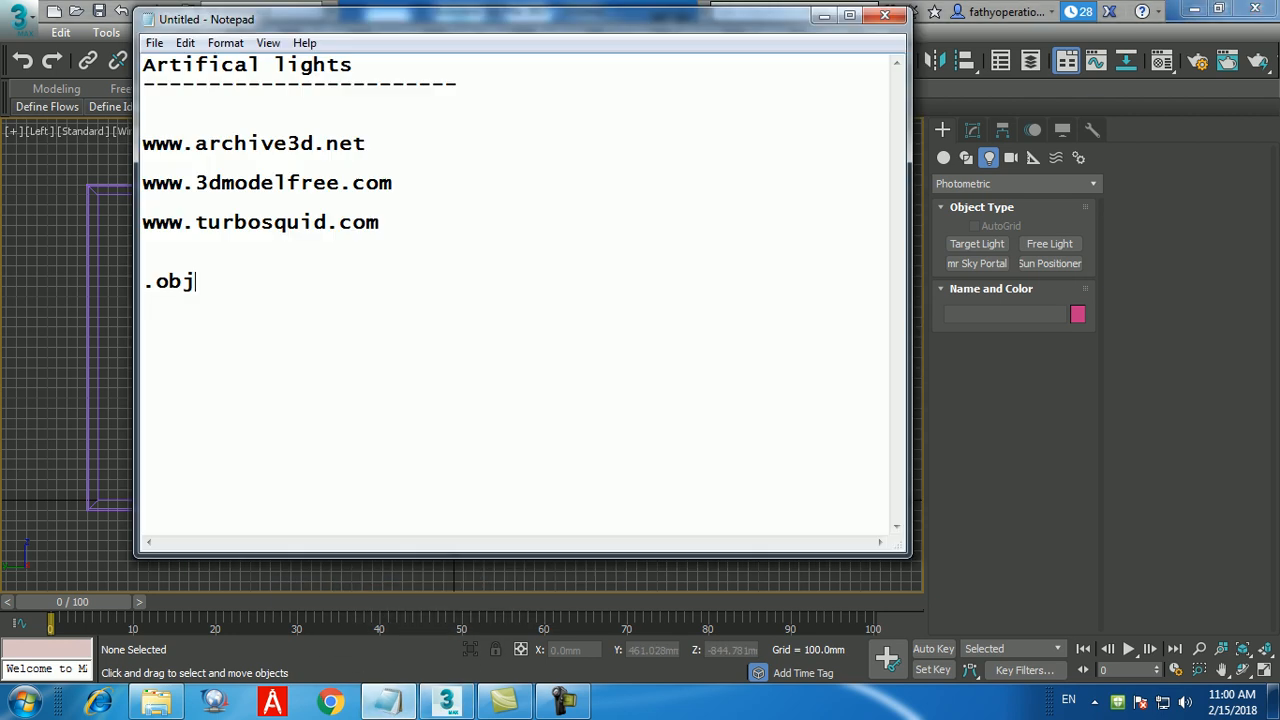
key("Return")
type("1.Point")
key("Return")
type("2.Disc")
key("Return")
type("3")
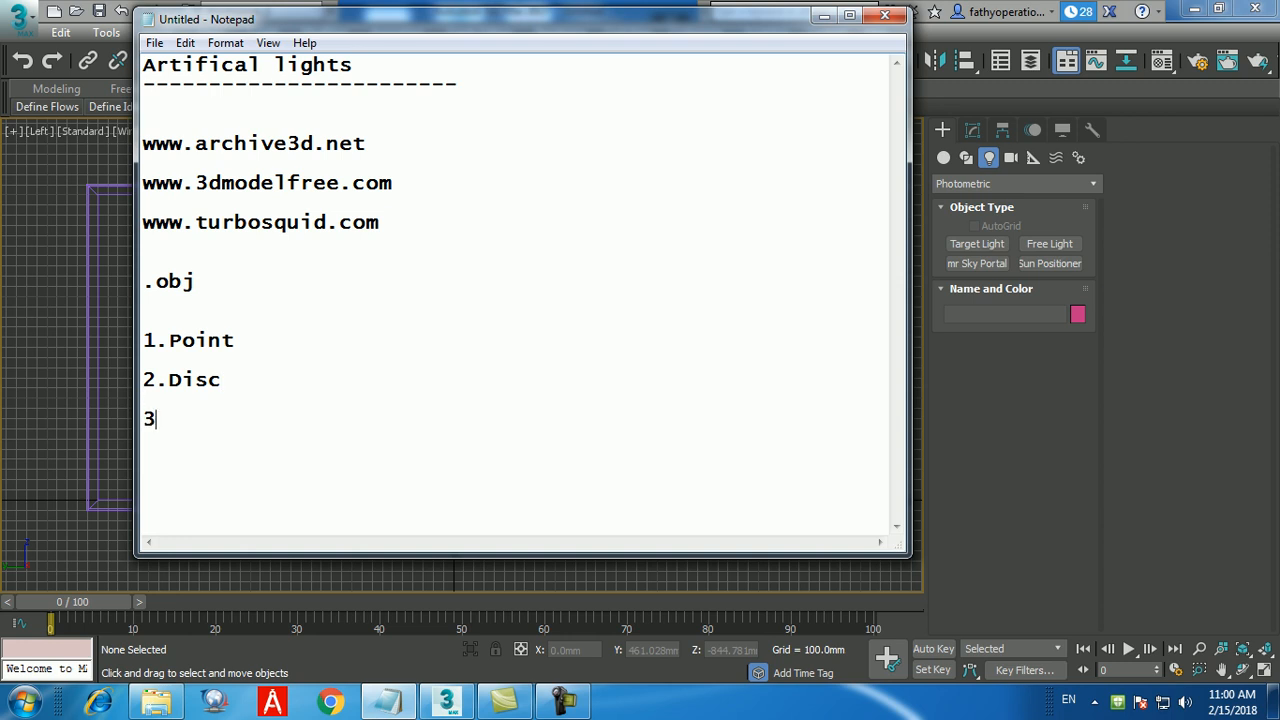
type(".rectangle")
key("Return")
type("4.")
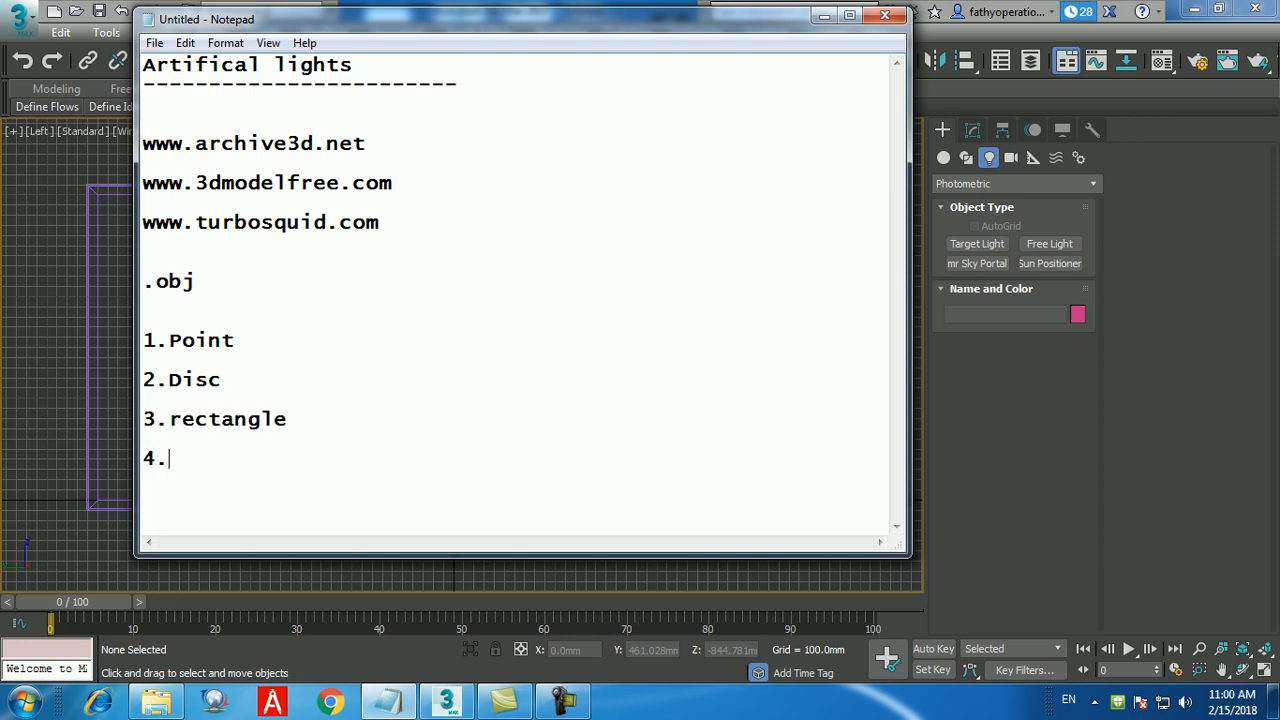
type("cylinder")
key("Return")
type("5.")
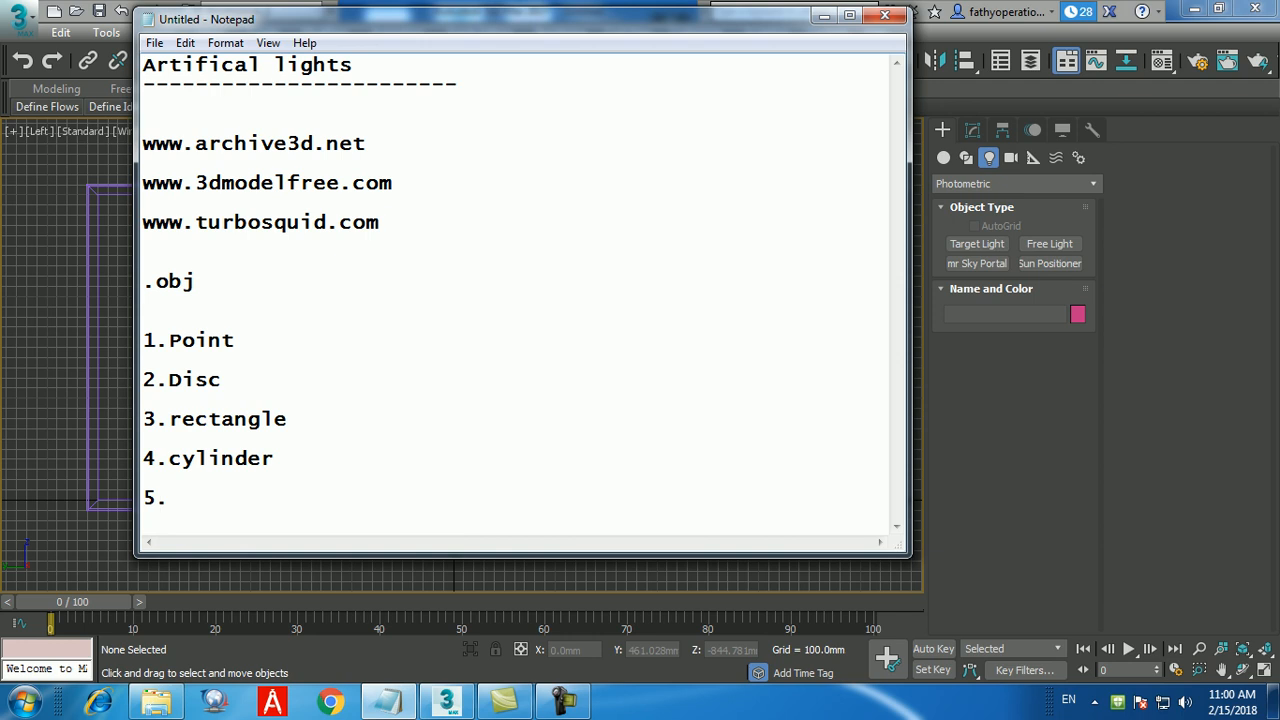
type("spherical")
key("Return")
type("6.Line")
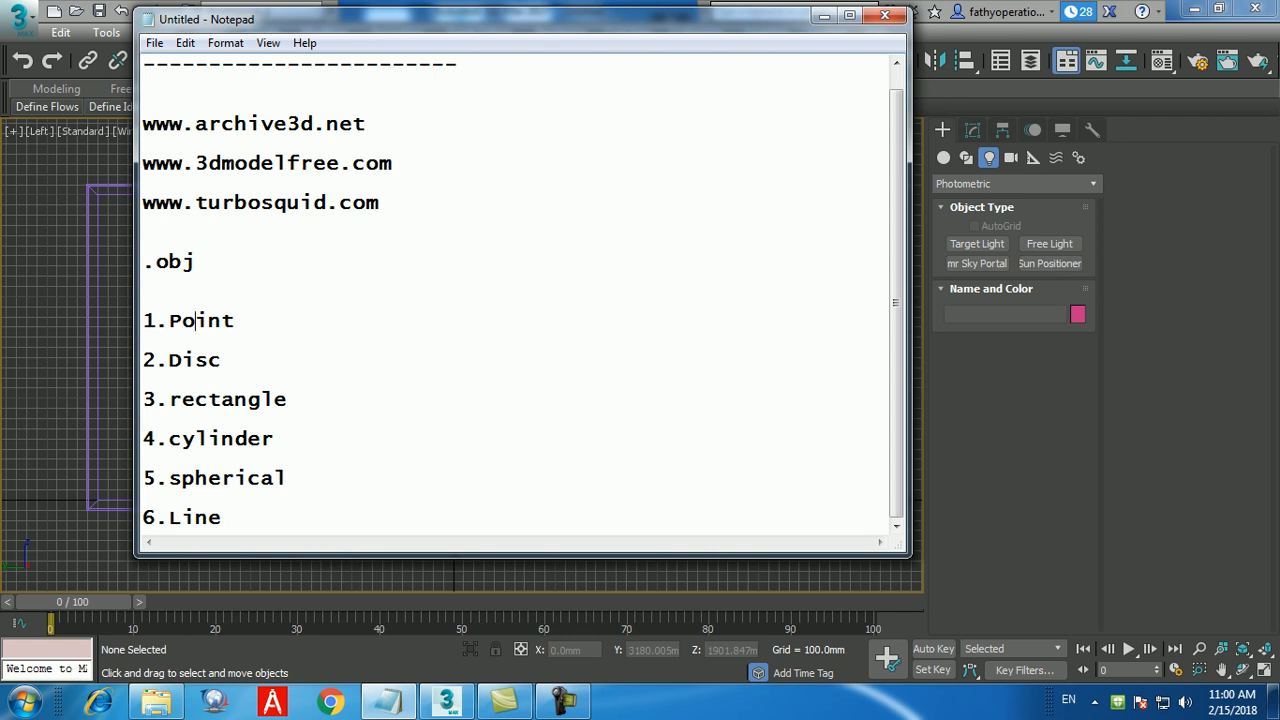
Step: Go over the light shapes in the notes and highlight the whole list from 1.Point to 6.Line
left_click_drag(196, 438, 235, 438)
left_click(248, 400)
left_click(222, 360)
left_click(288, 478)
key("shift+Home")
key("shift+Up")
key("shift+Up")
key("shift+Up")
key("shift+Up")
key("shift+Up")
key("shift+Up")
key("shift+Up")
key("shift+Up")
key("shift+Up")
key("shift+Up")
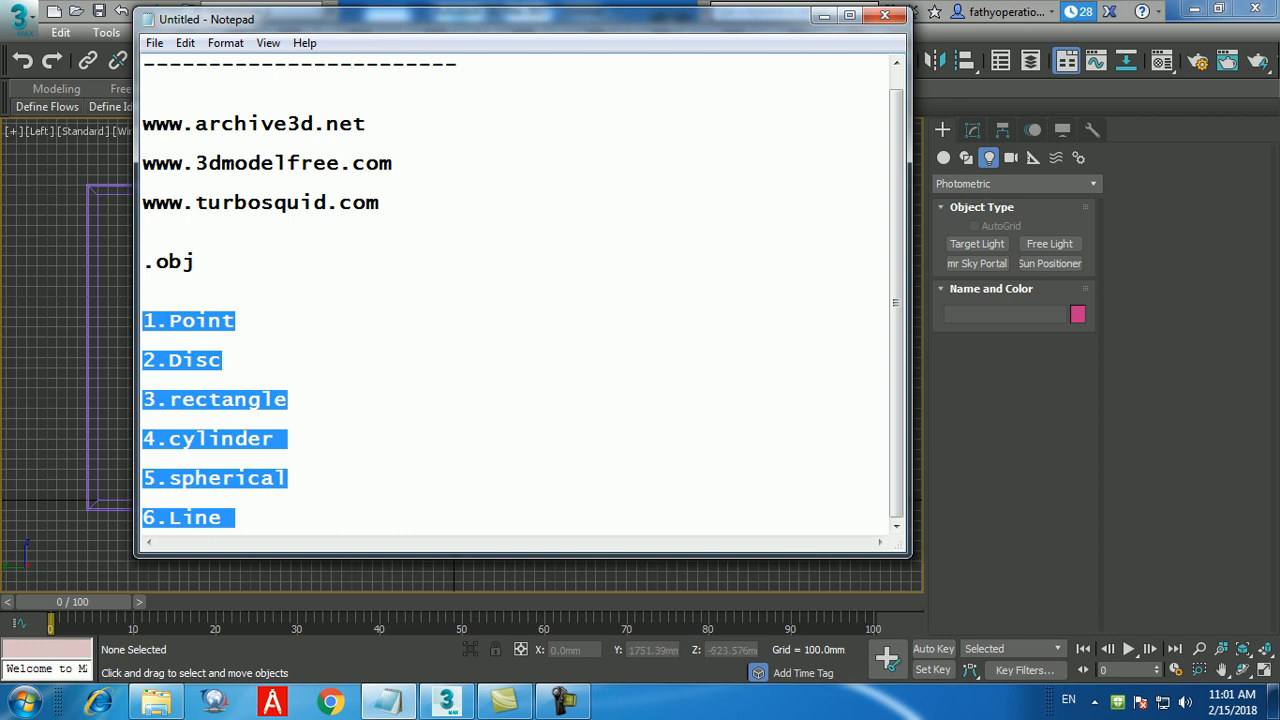
Step: Add the line ".Ies lights" below the numbered list, separated by blank space
left_click(248, 518)
key("Return")
key("Return")
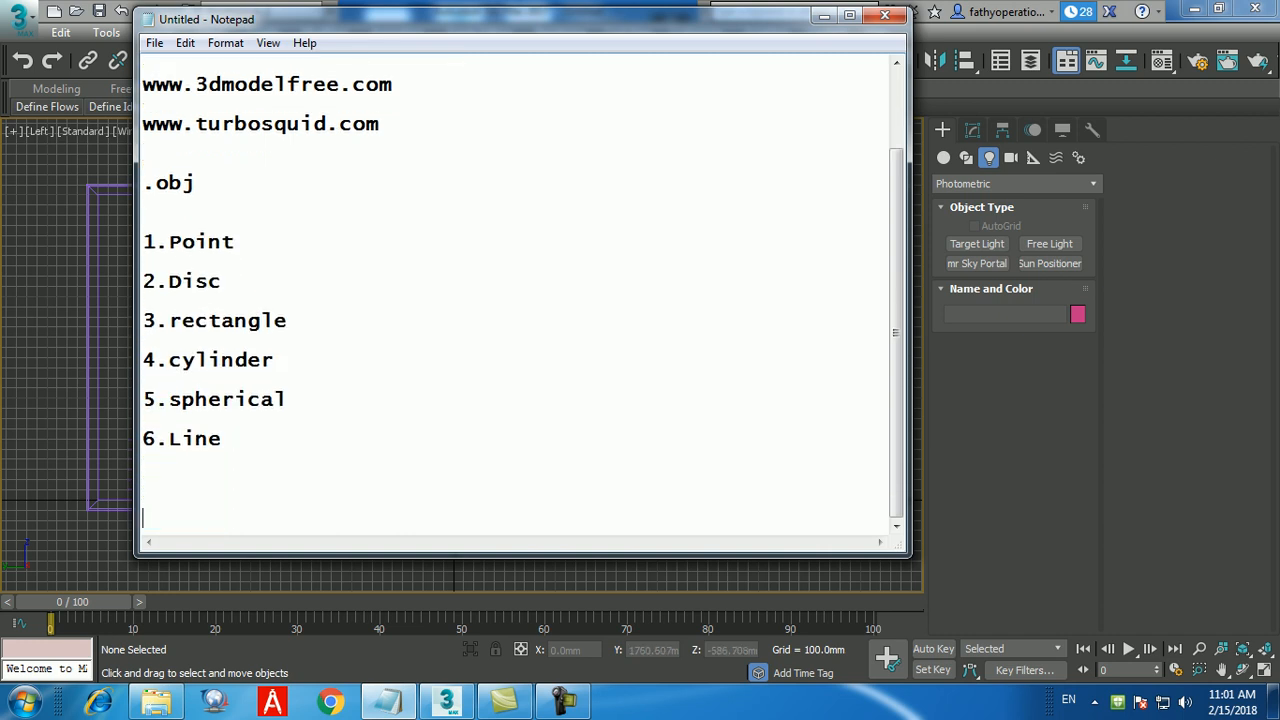
type(".Ies lights")
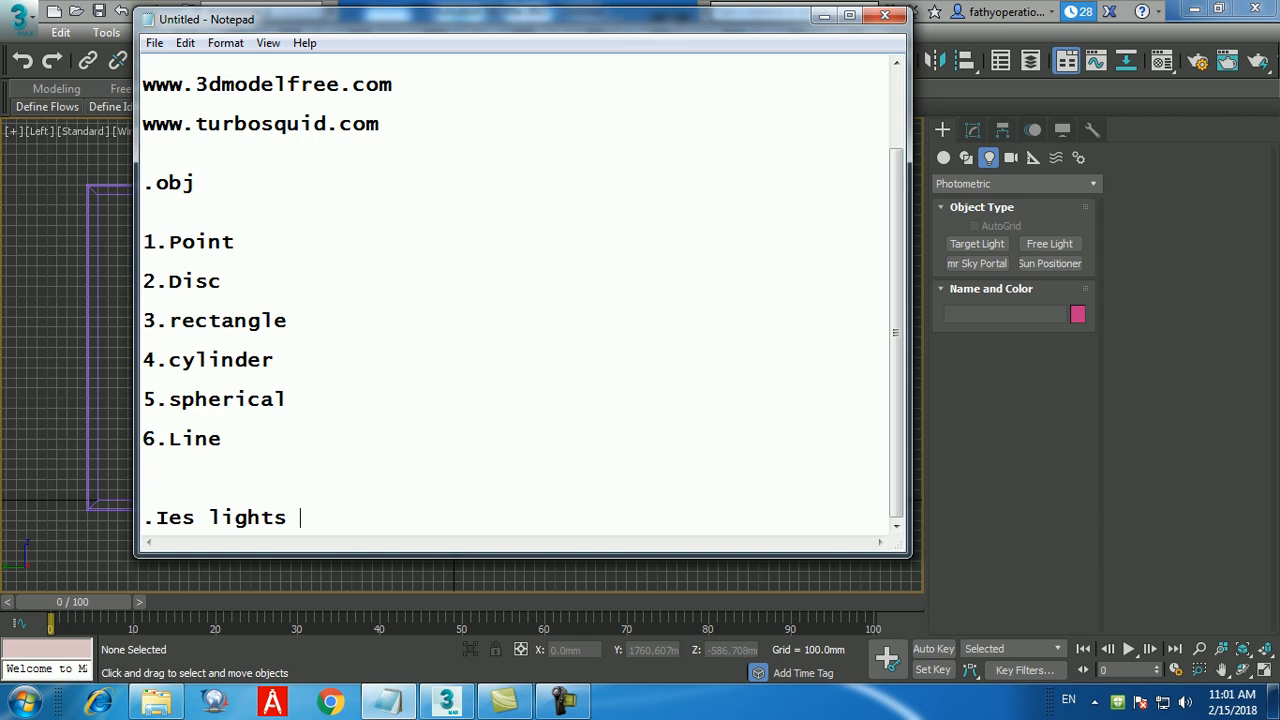
Step: Switch to Chrome, go to google.com and search for images of ".ies lights"
left_click(330, 701)
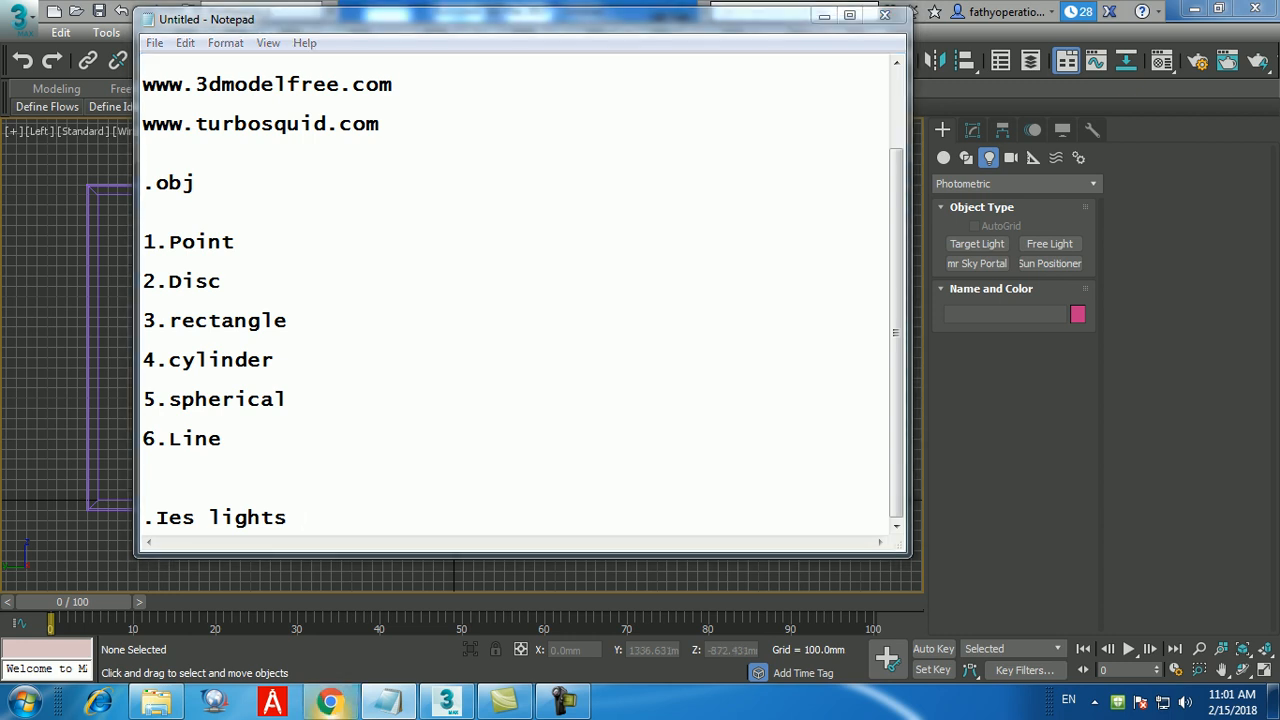
type("google.com")
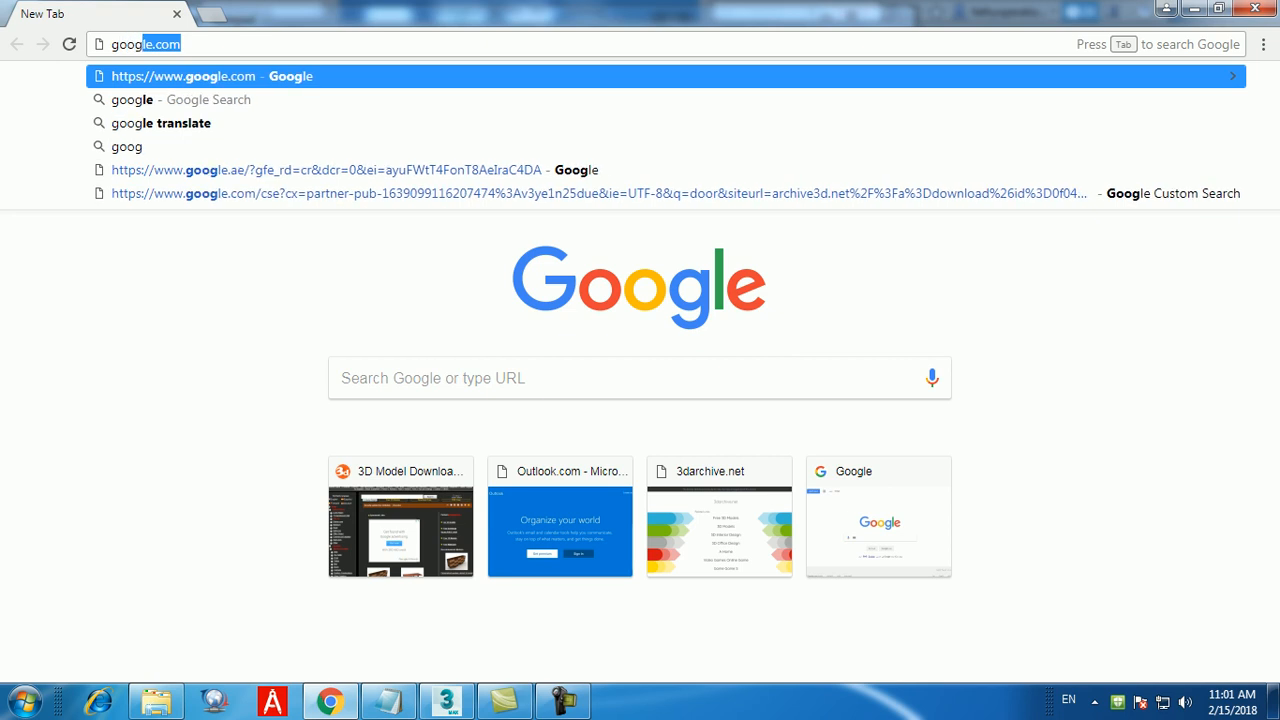
key("Return")
type(".ies lights")
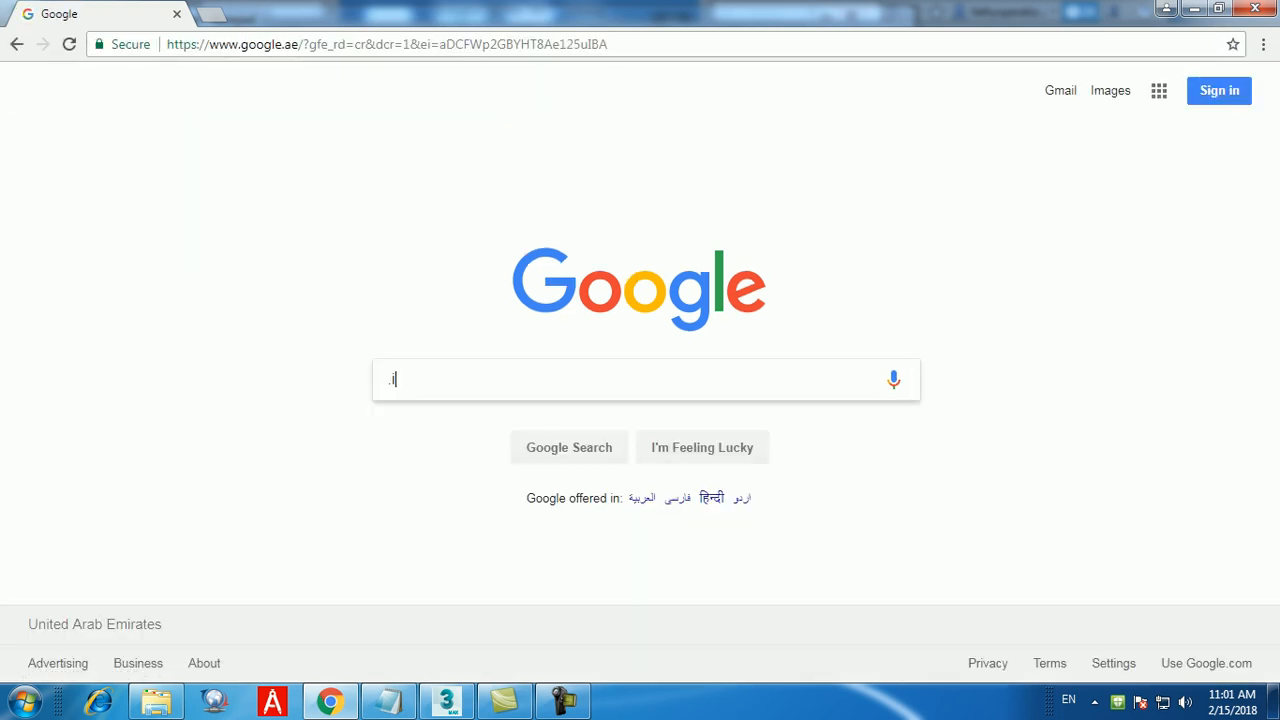
key("Return")
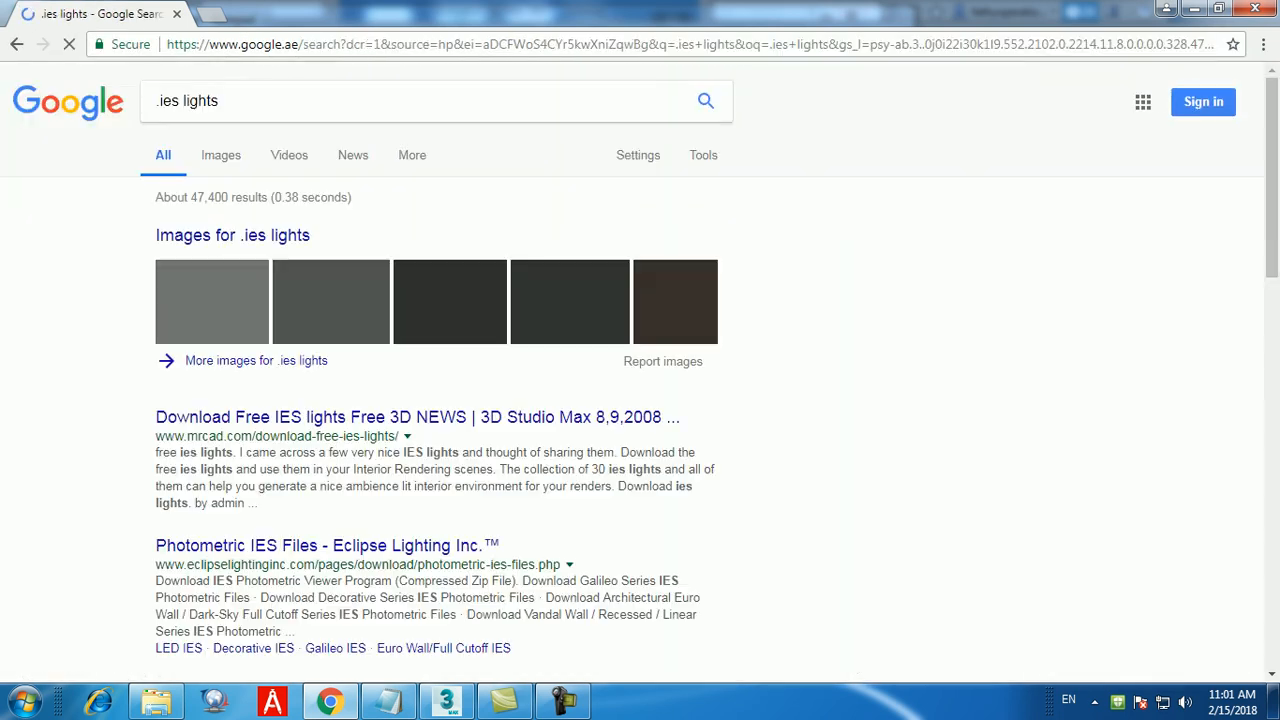
left_click(221, 155)
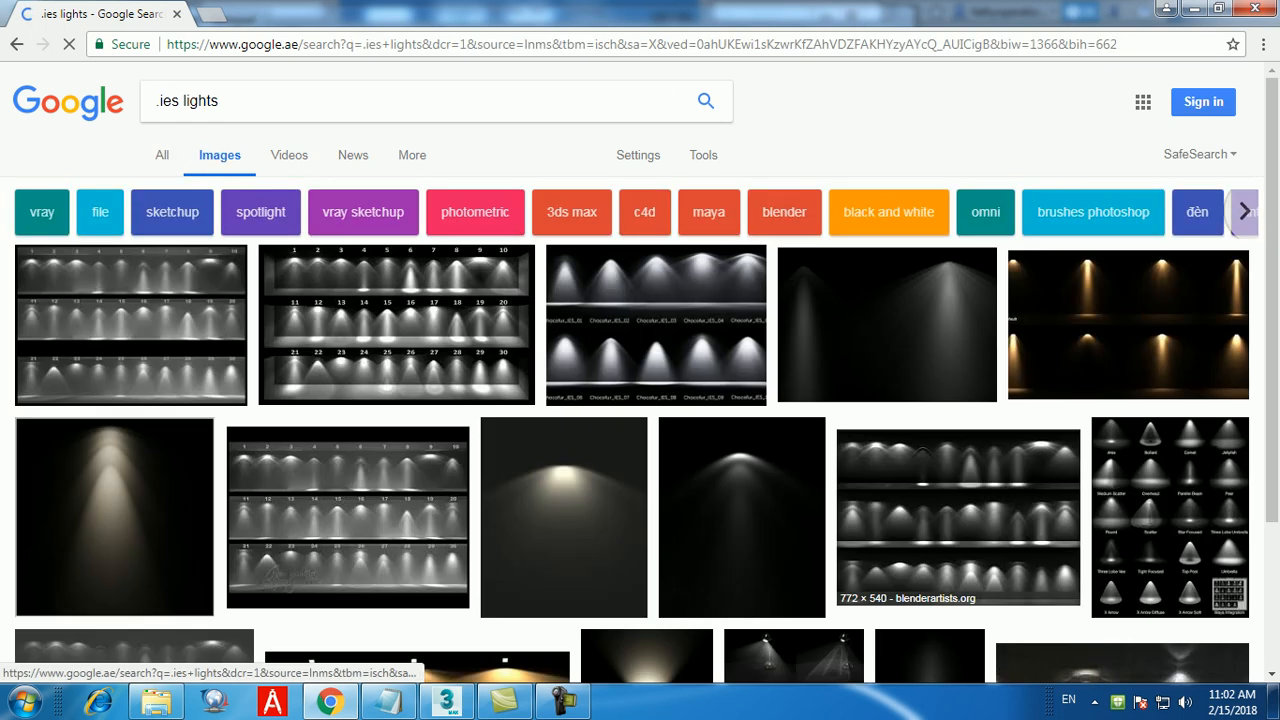
Step: Preview the Chocofur, Solid Angle and MrCAD example images of IES light patterns, and return to the general search results
left_click(656, 320)
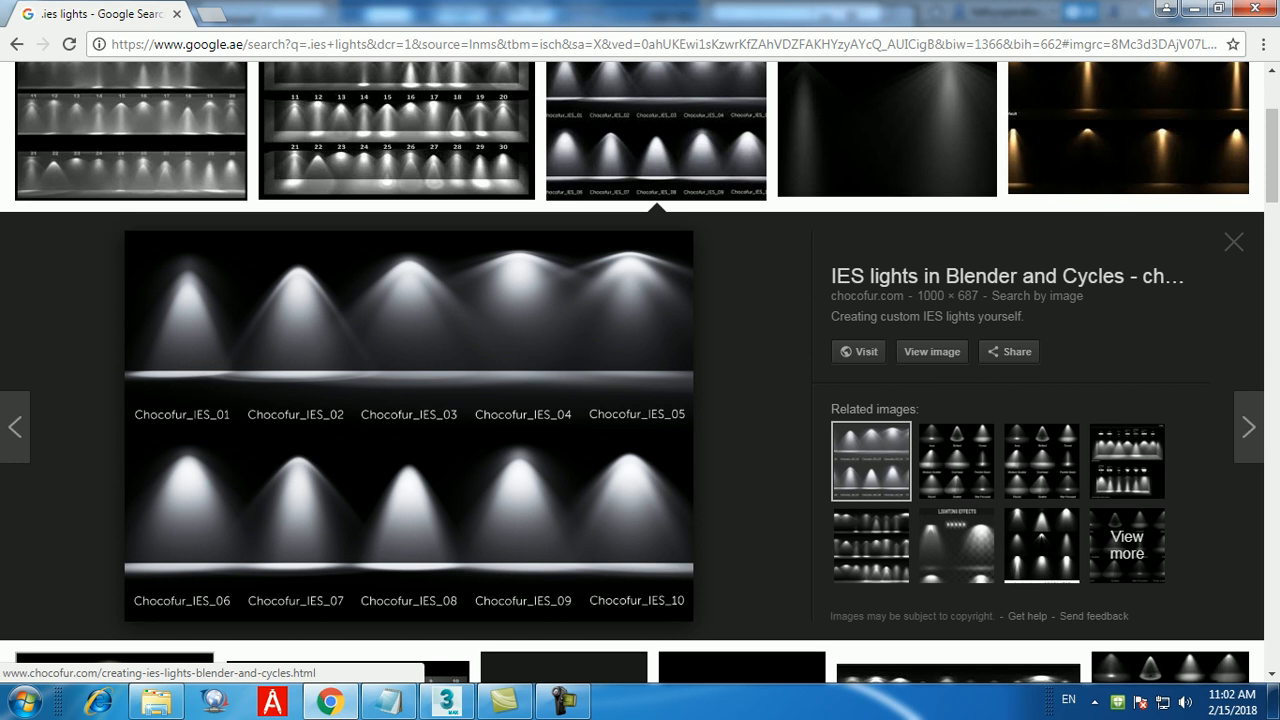
left_click(400, 152)
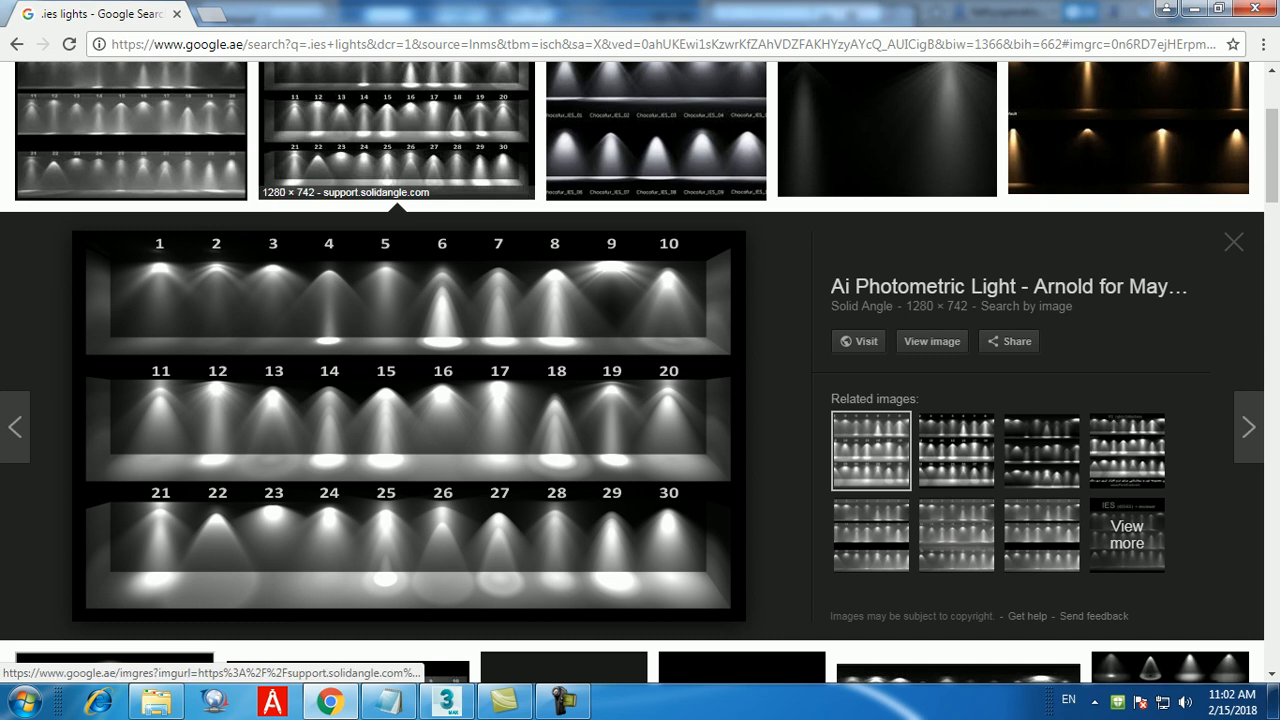
left_click(610, 145)
left_click(175, 145)
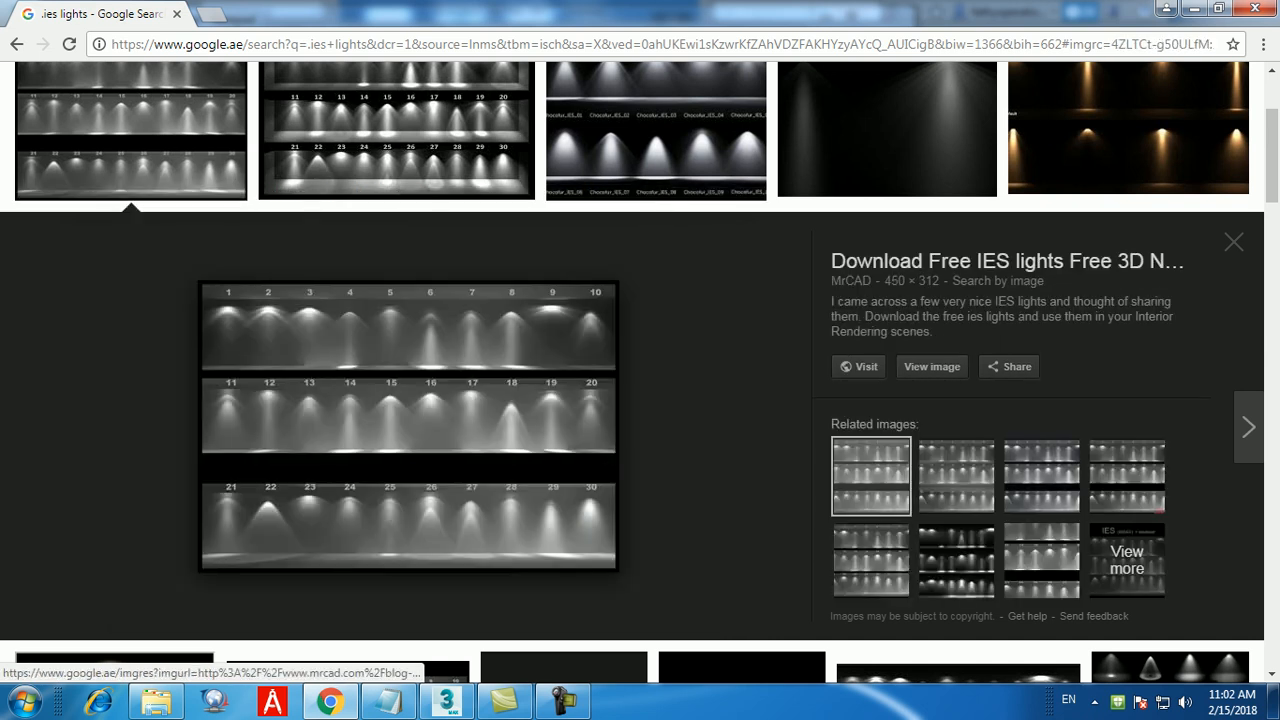
key("alt+Left")
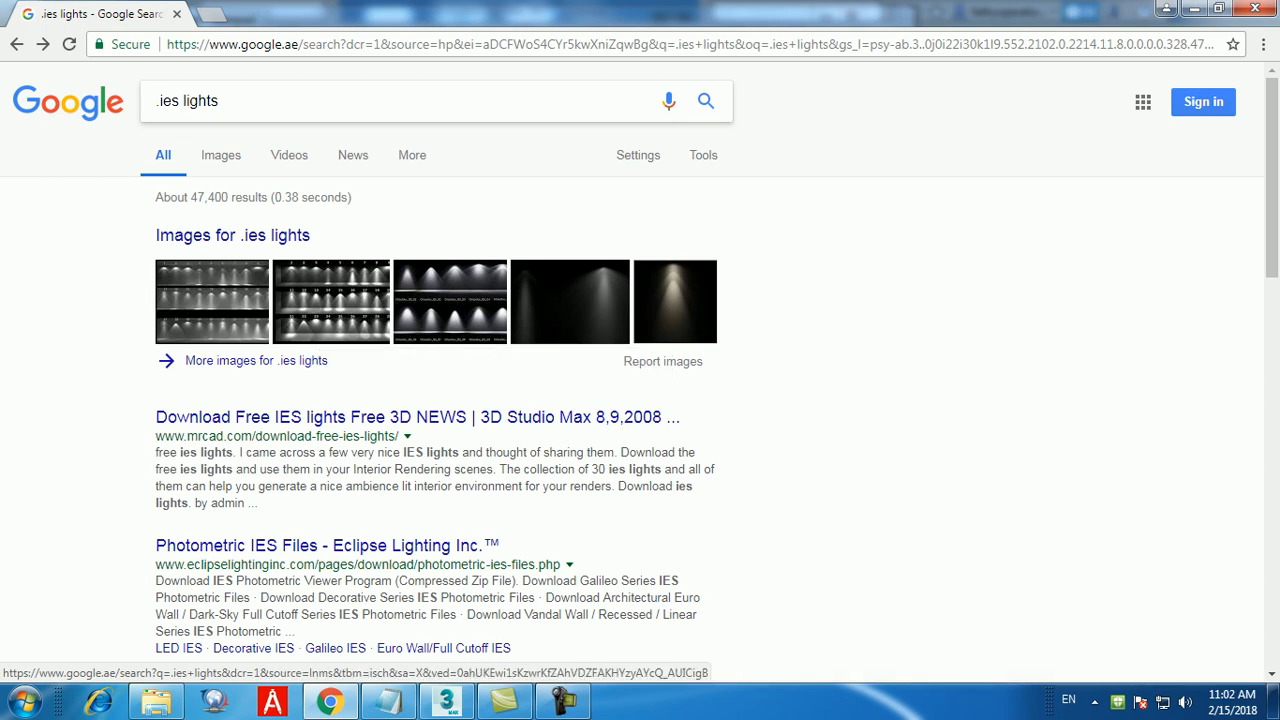
left_click_drag(249, 102, 148, 102)
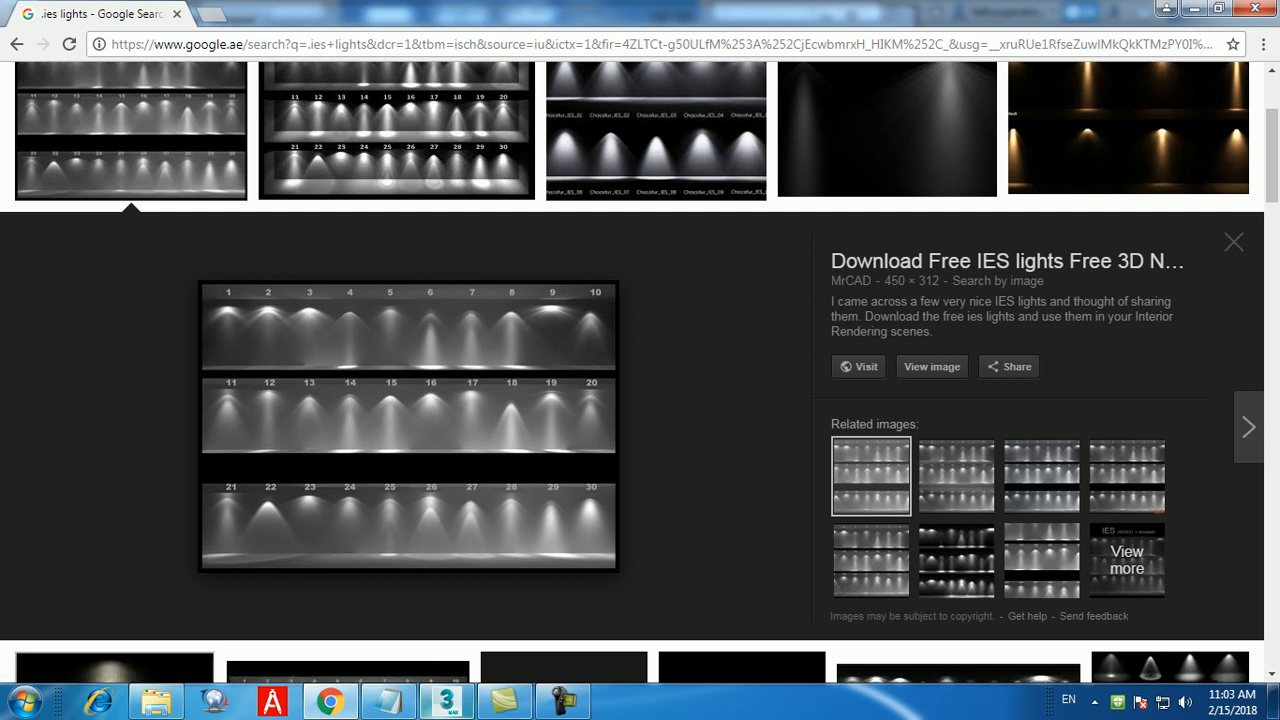
Step: Switch back to 3ds Max, select the photometric light above the sofa and open its parameters for modification
left_click(446, 701)
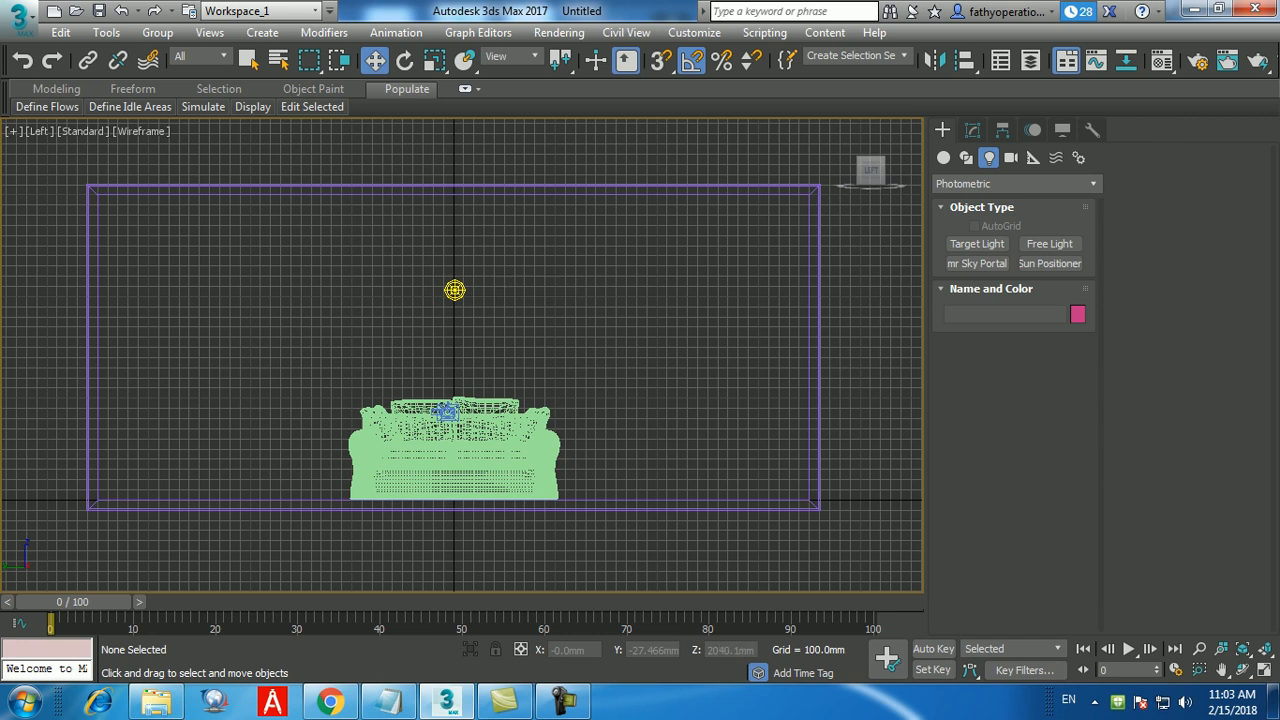
left_click(454, 290)
left_click(599, 342)
left_click_drag(508, 325, 438, 262)
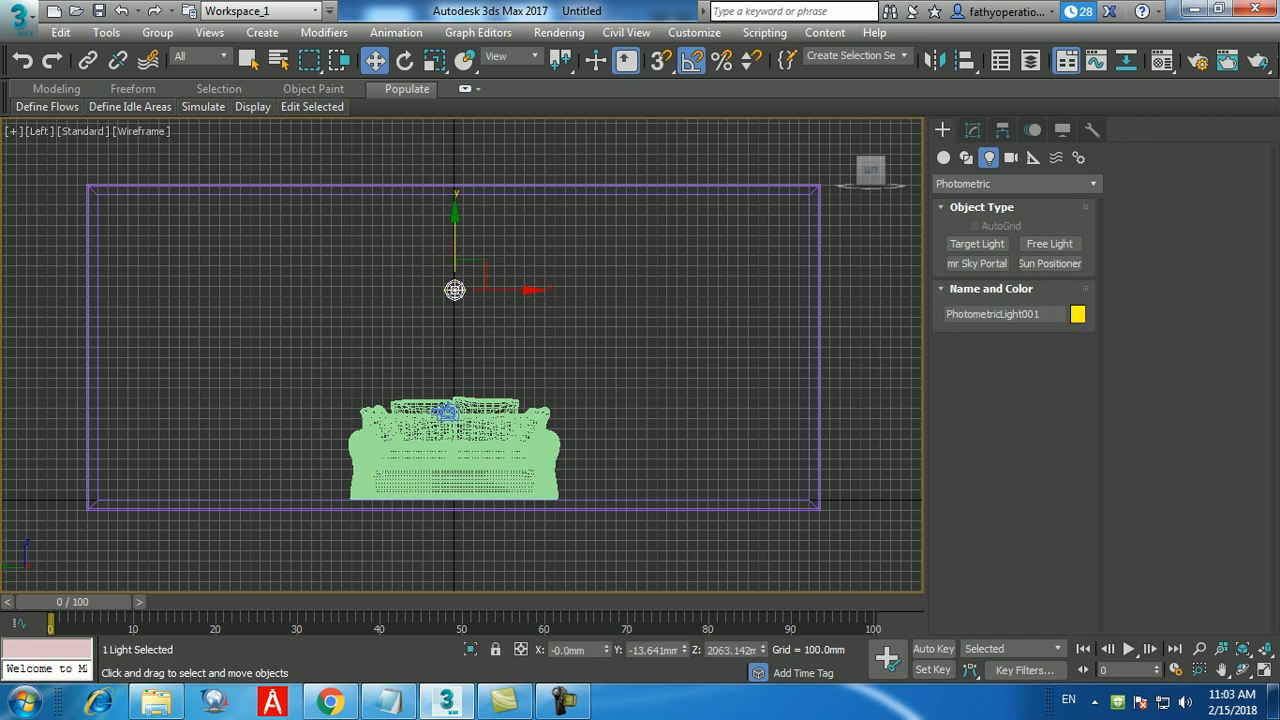
left_click(560, 340)
left_click_drag(497, 328, 438, 265)
left_click(972, 130)
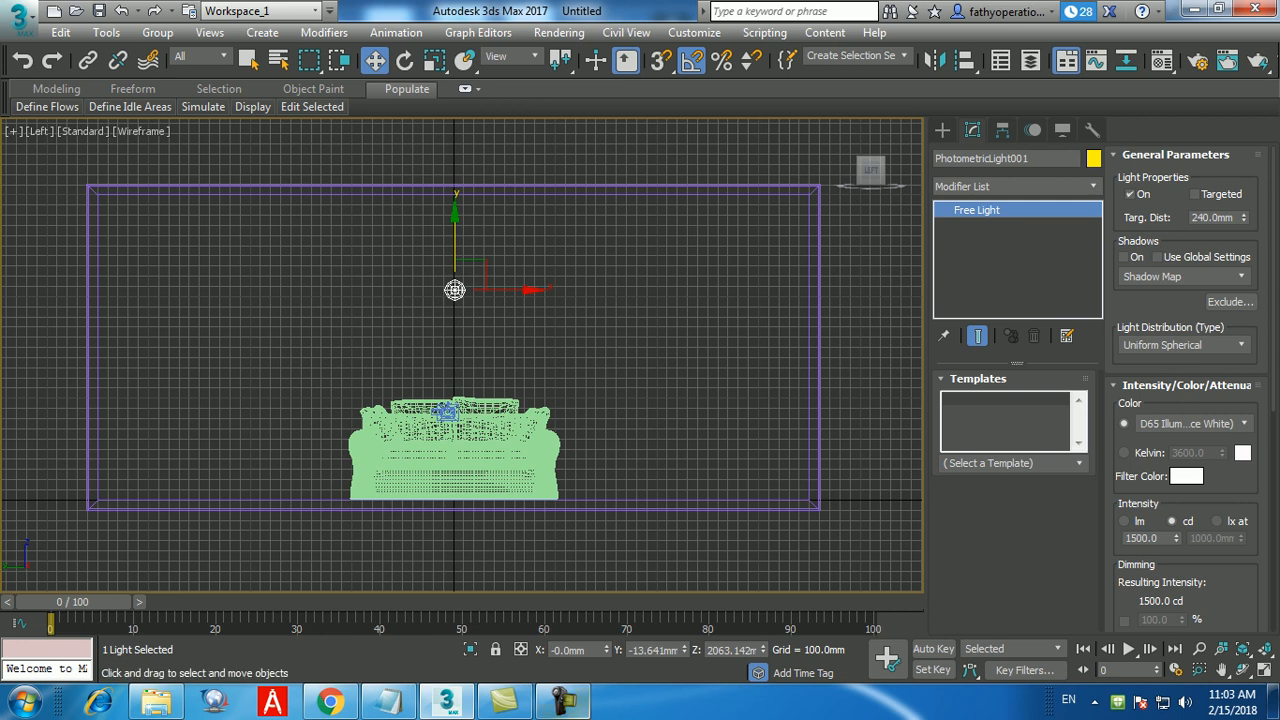
Step: Dismiss the download notification and apply the 40W Bulb template to the selected free light
left_click(570, 704)
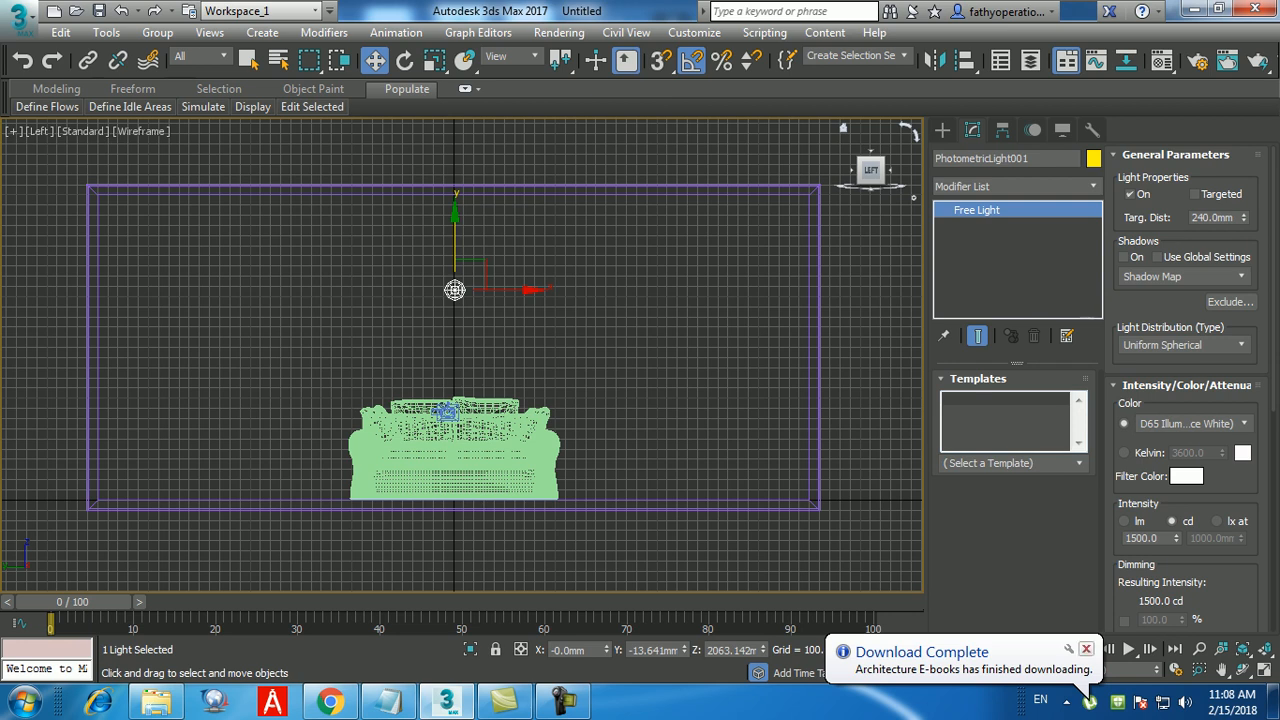
left_click(1086, 649)
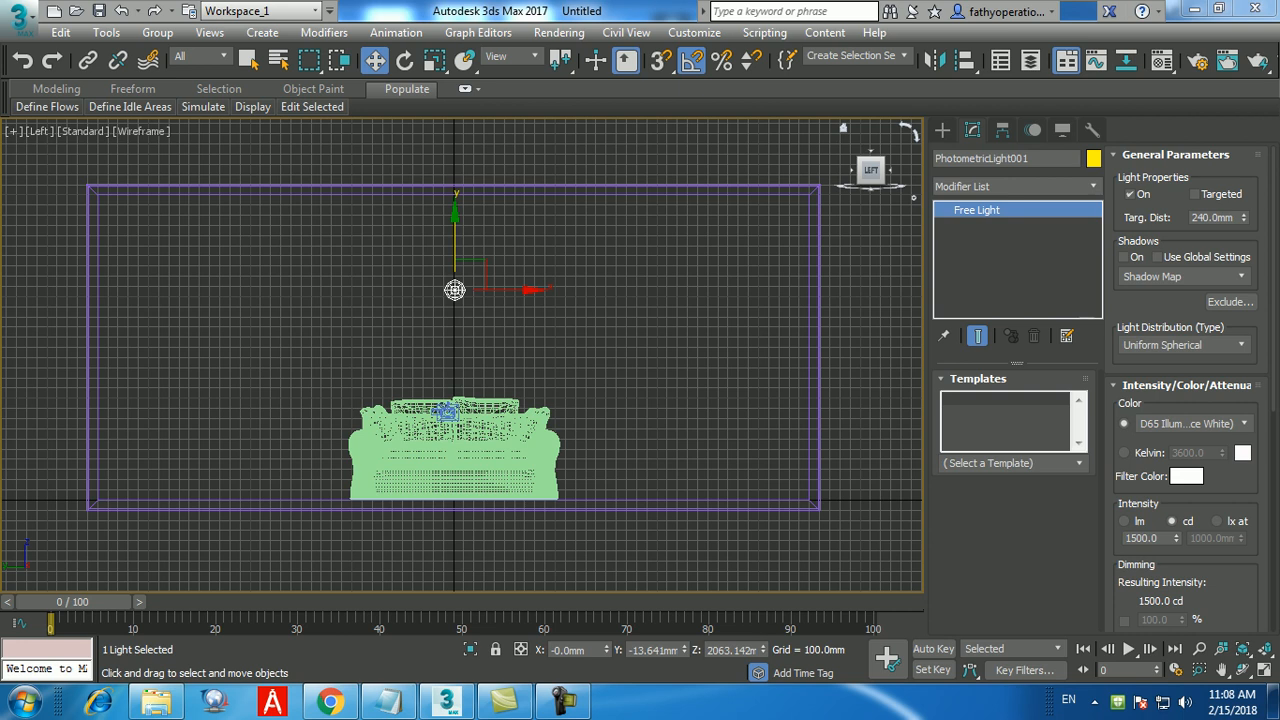
left_click(1010, 463)
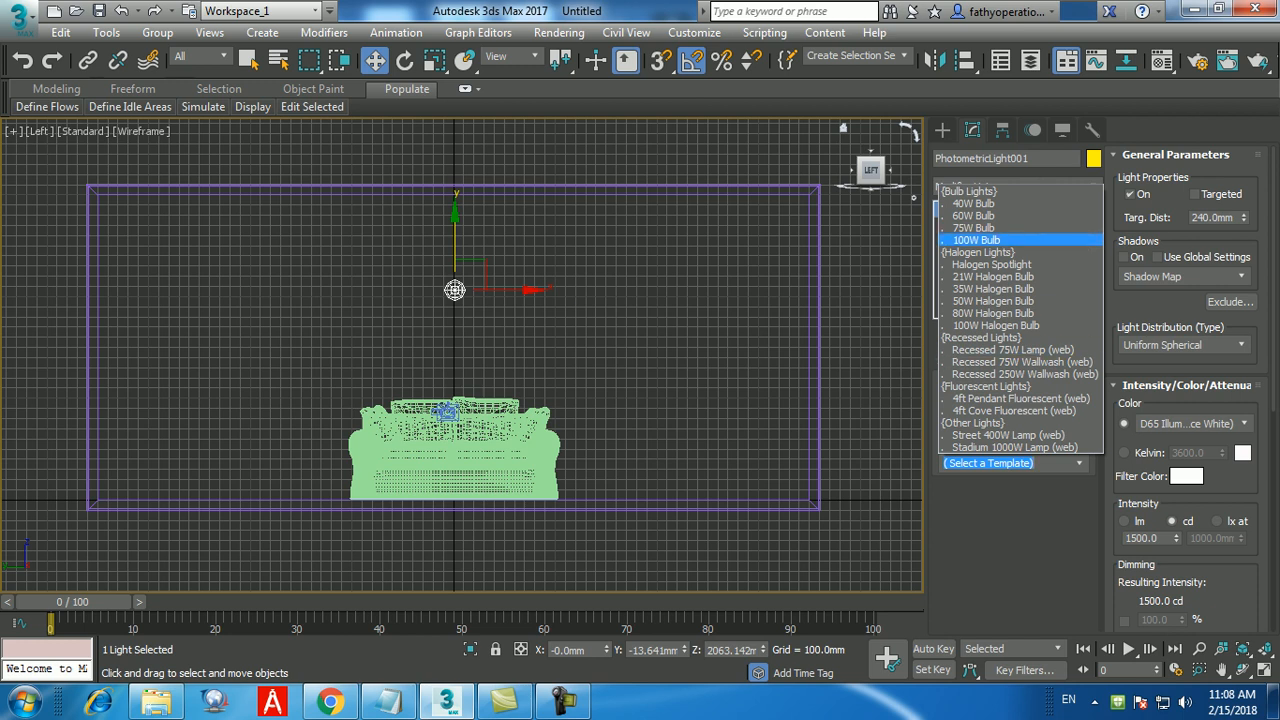
left_click(974, 204)
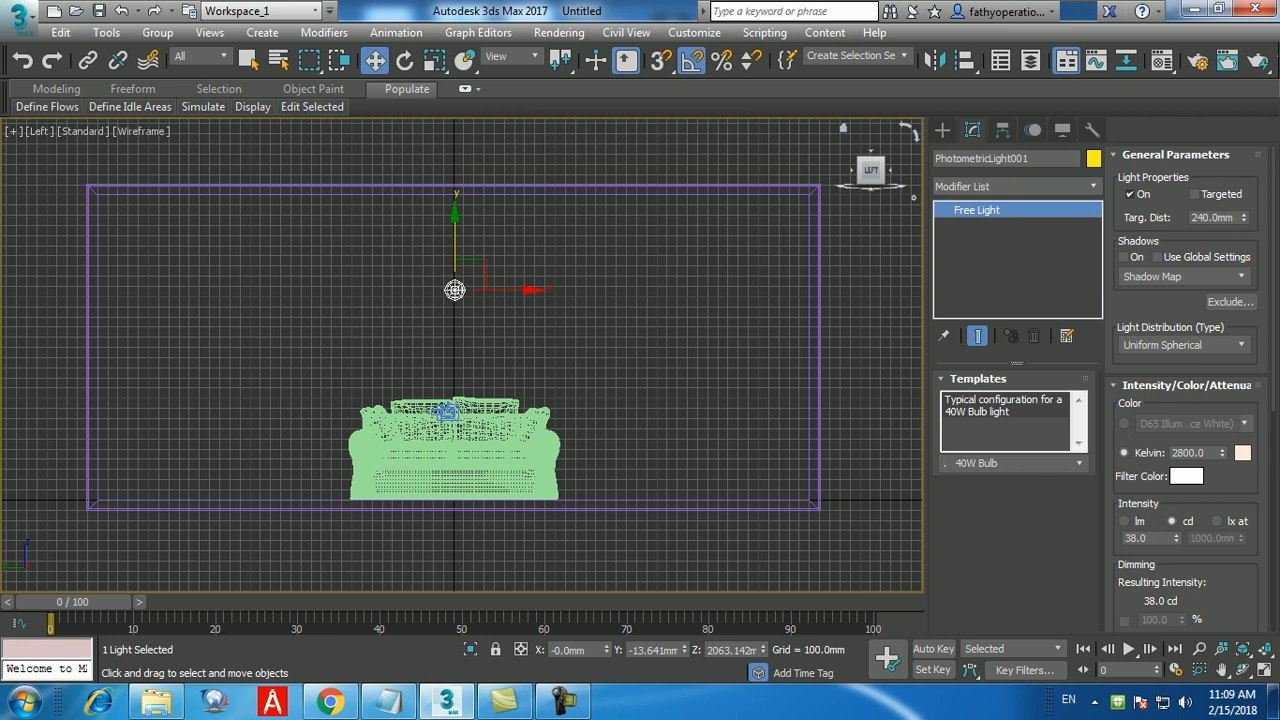
Step: Toggle the light's Targeted option on and off several times, leaving it as a free light
left_click(1195, 194)
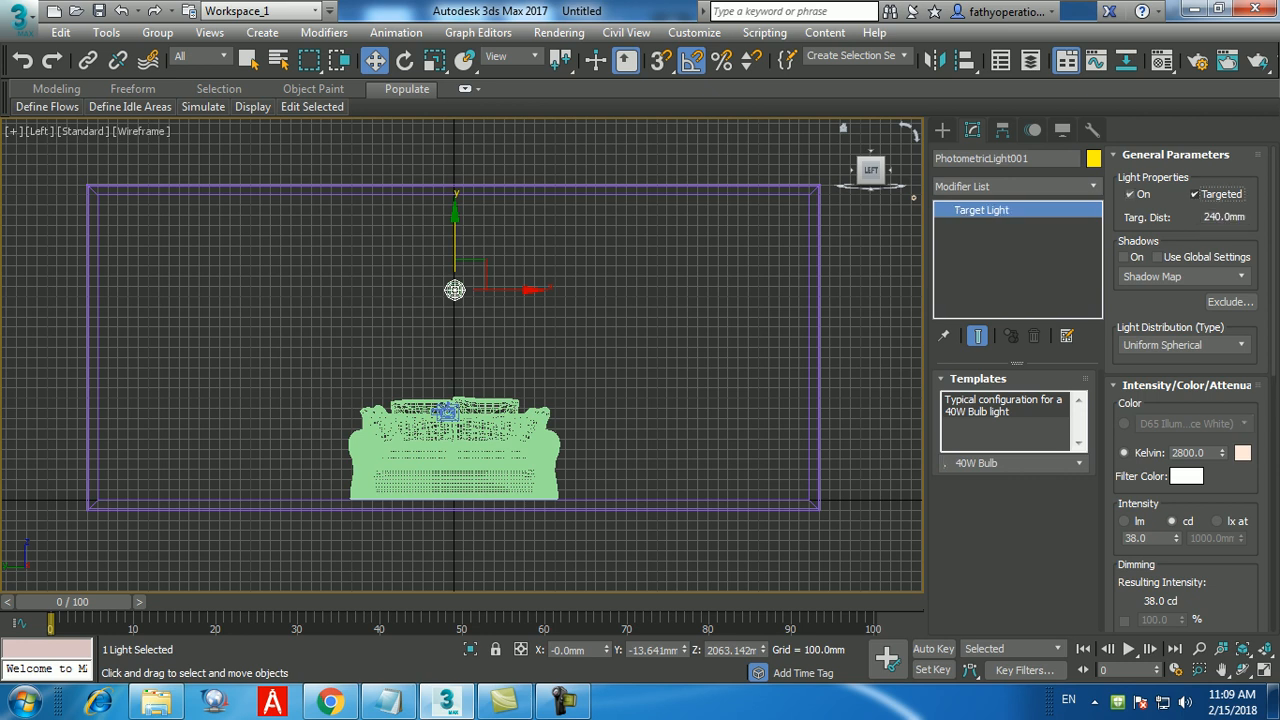
left_click(1195, 194)
left_click(1195, 194)
left_click(1195, 194)
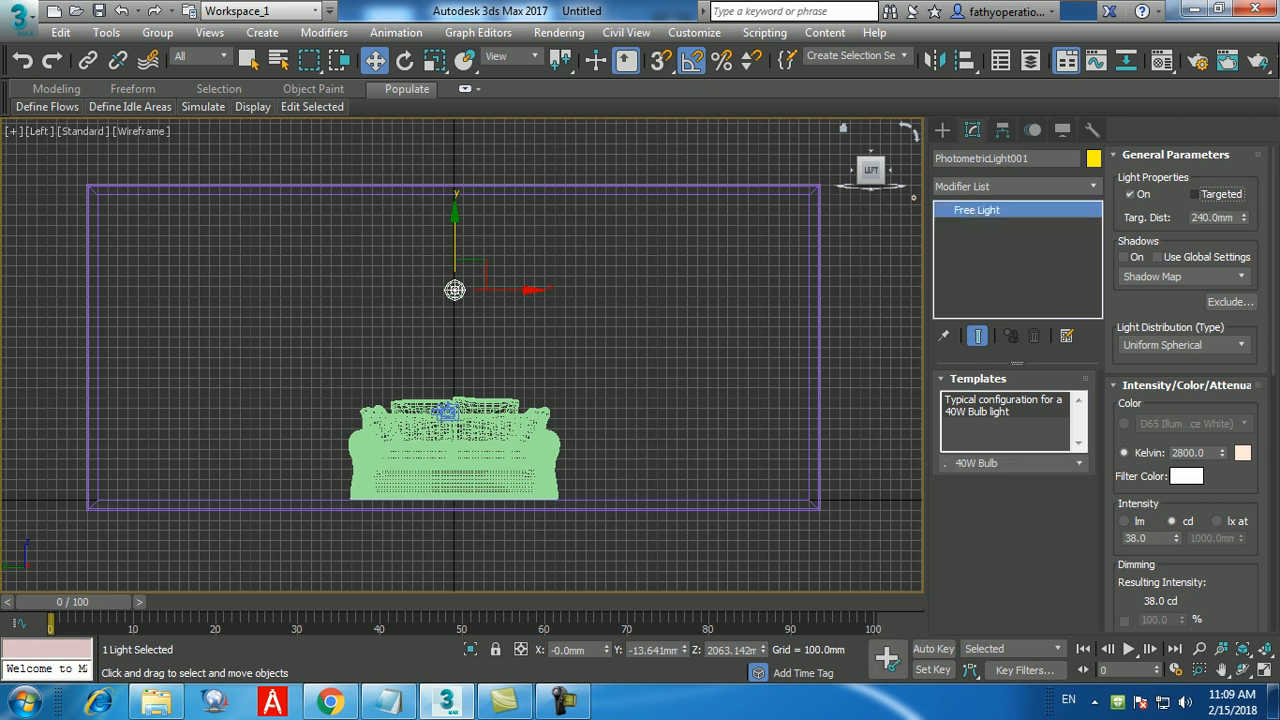
left_click(1195, 194)
left_click(1195, 194)
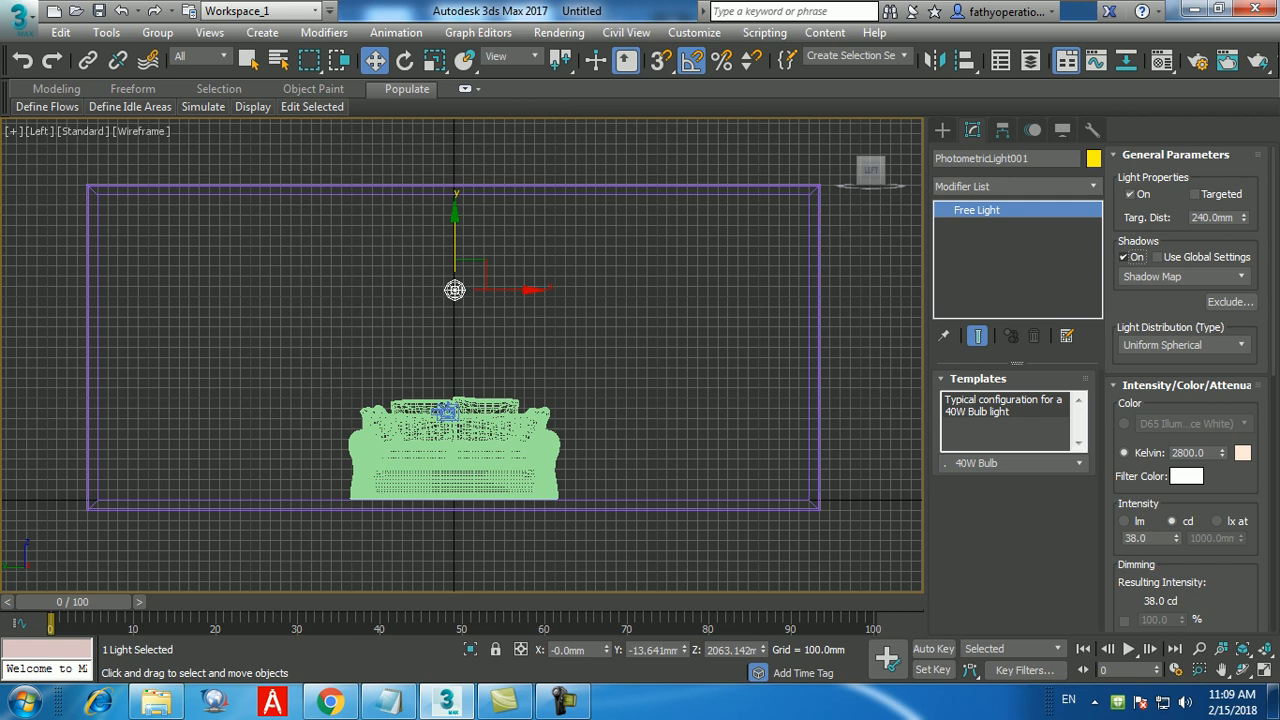
Step: Turn on shadows for the light and set the shadow type to Ray Traced Shadows
left_click(1184, 277)
left_click(1184, 277)
left_click(1185, 277)
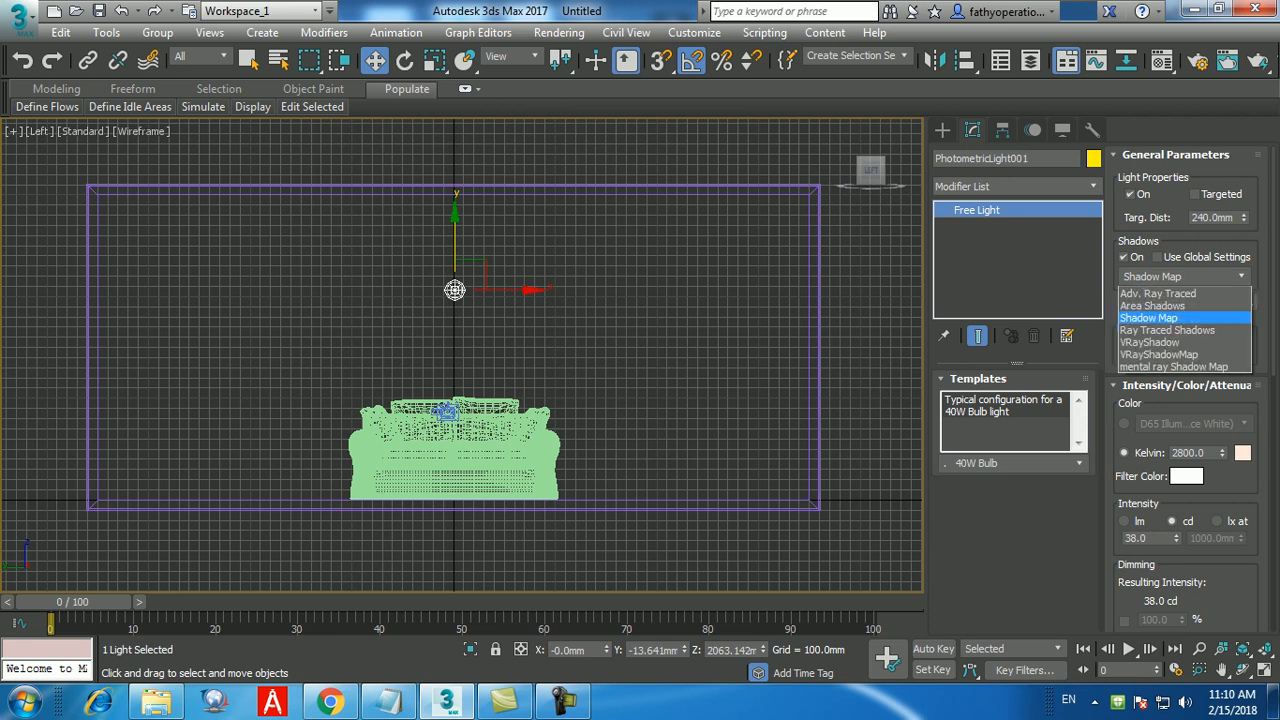
left_click(1167, 330)
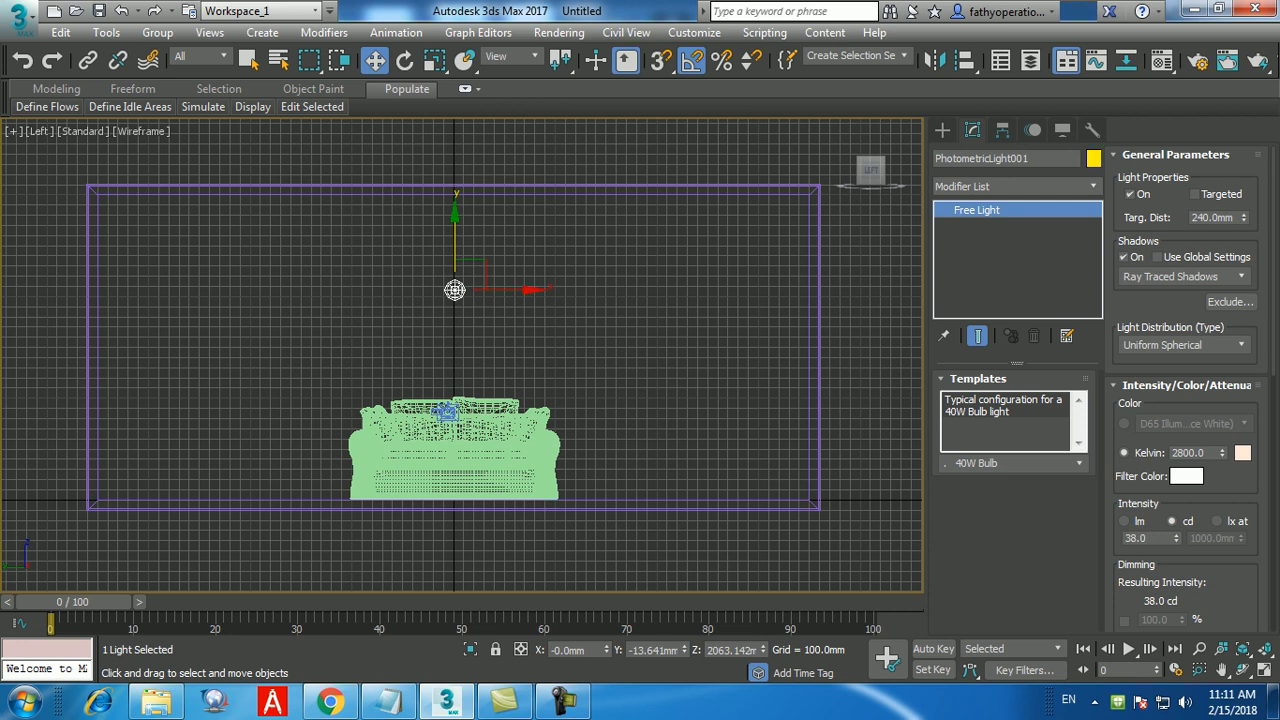
left_click(1185, 277)
left_click(1168, 330)
Step: Try cloning the light sideways as a single Copy in the Left view, and undo the clone
middle_click_drag(462, 355, 454, 351)
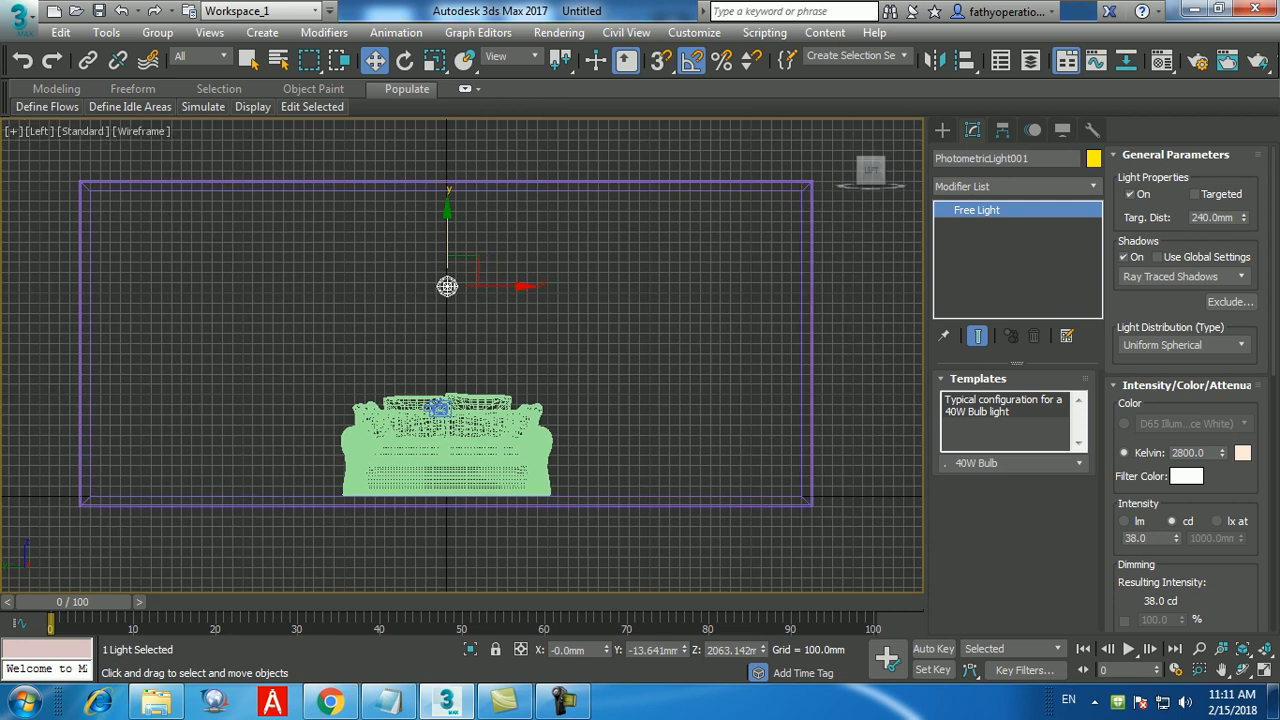
left_click_drag(447, 286, 514, 286, "shift")
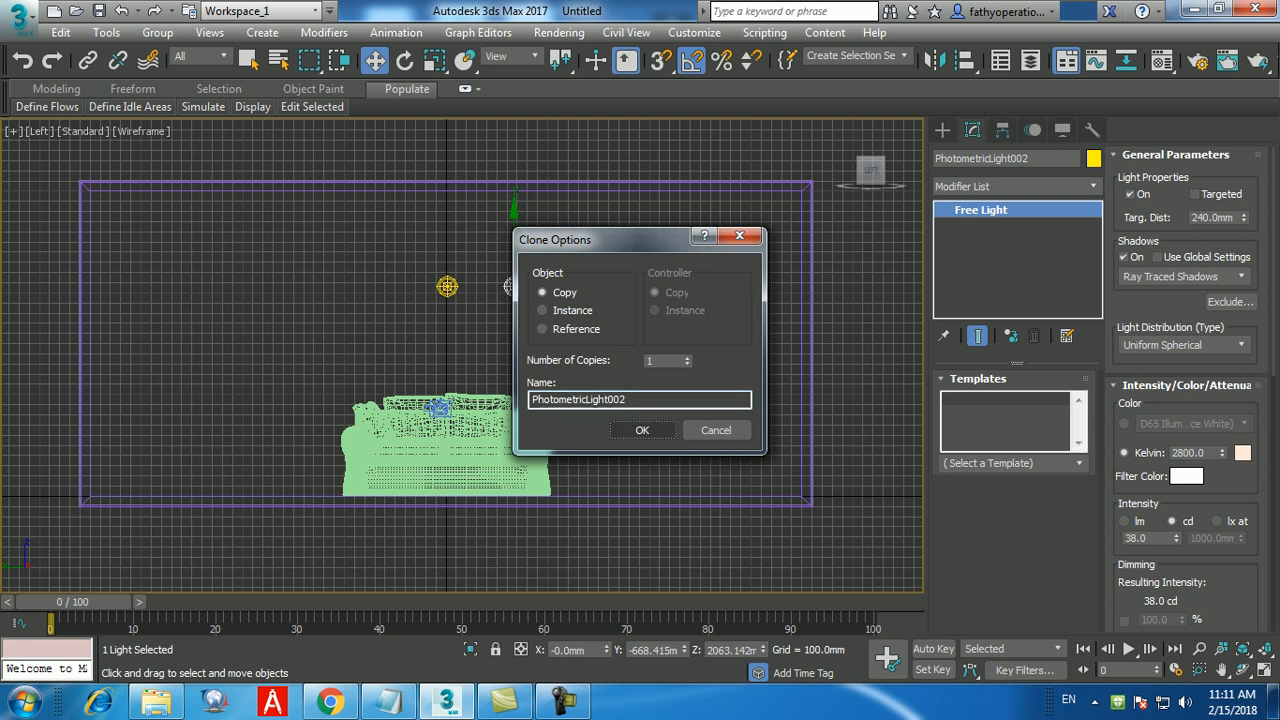
left_click(642, 430)
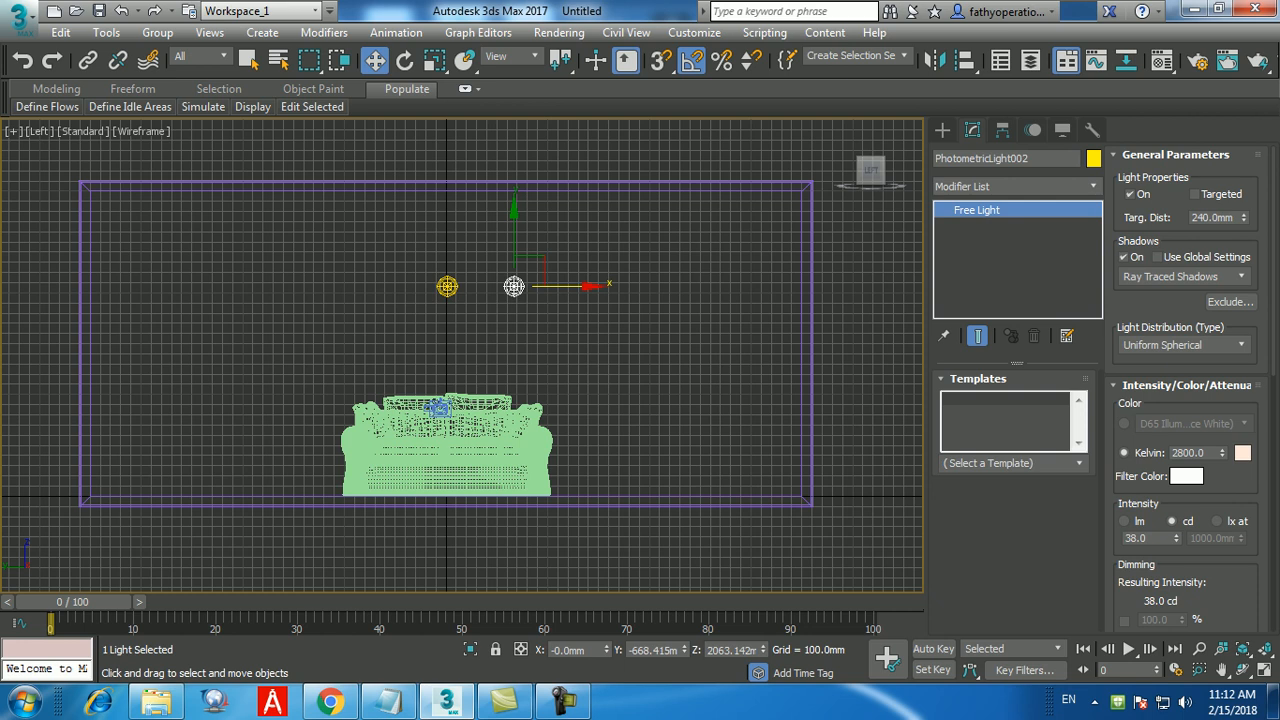
key("ctrl+z")
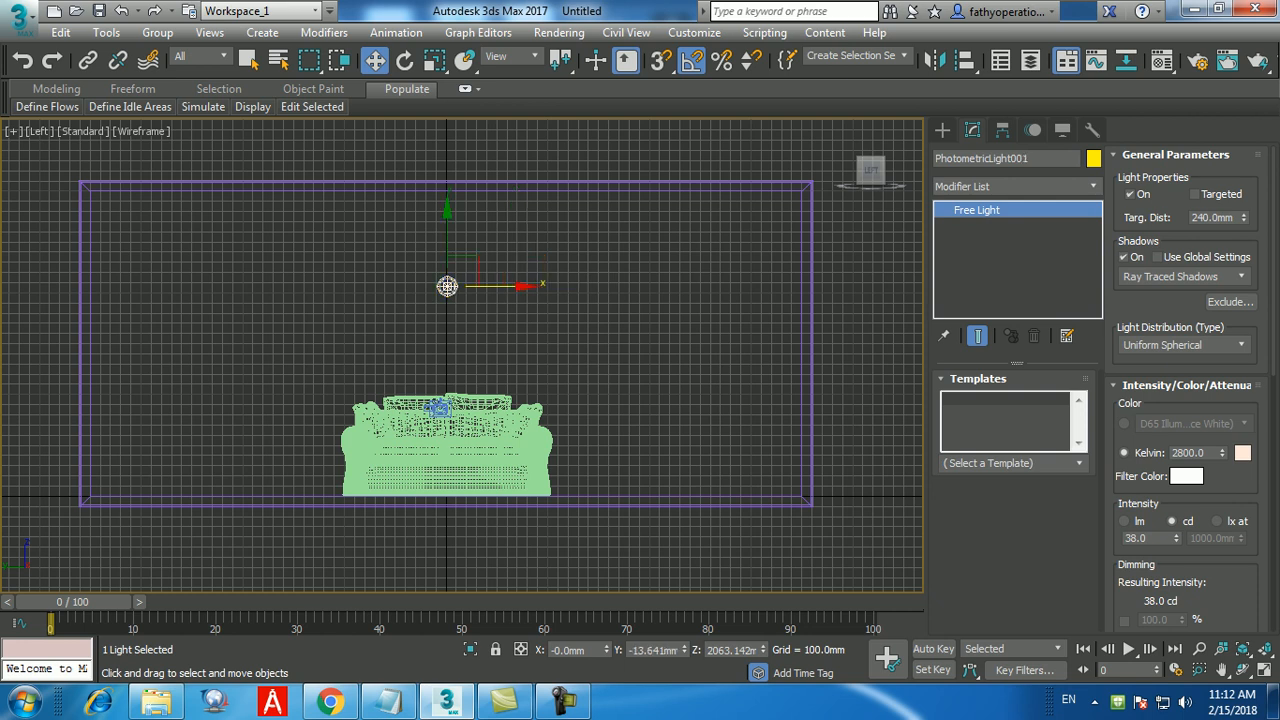
Step: Clone the light as one Copy moved sideways to about Y -678 mm, and apply the 40W Bulb template to it
left_click_drag(447, 286, 514, 286, "shift")
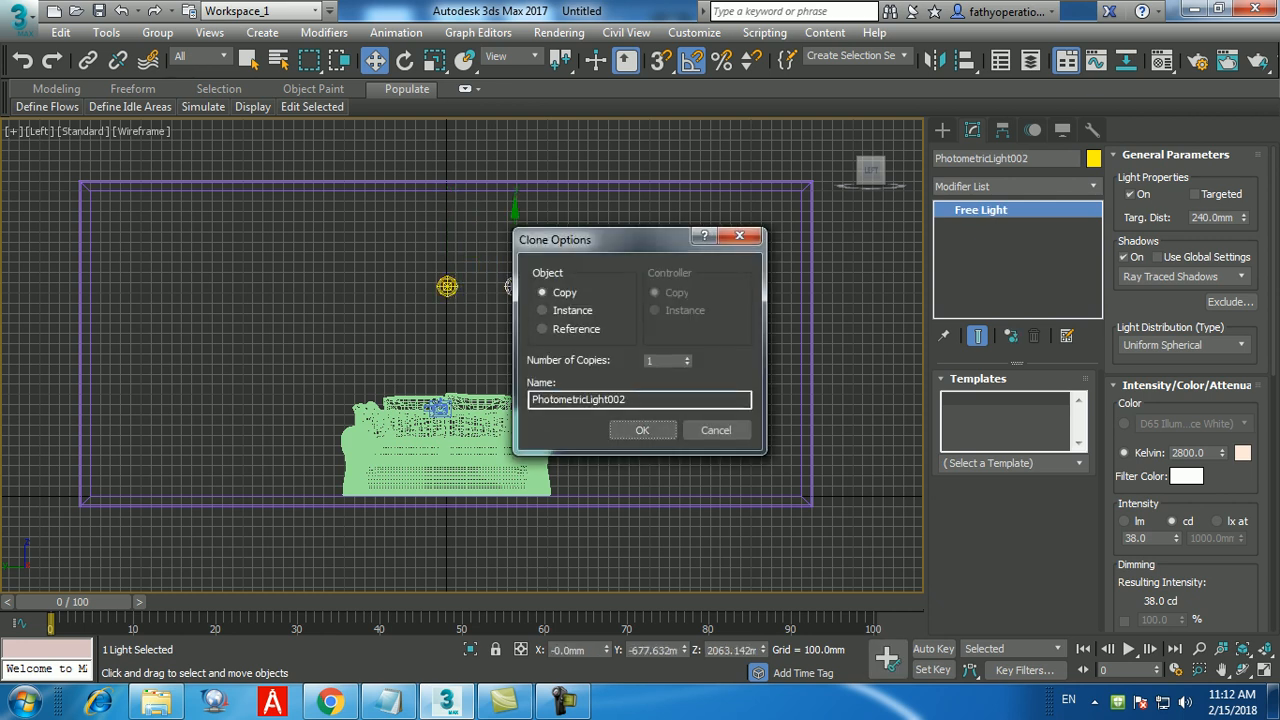
key("Return")
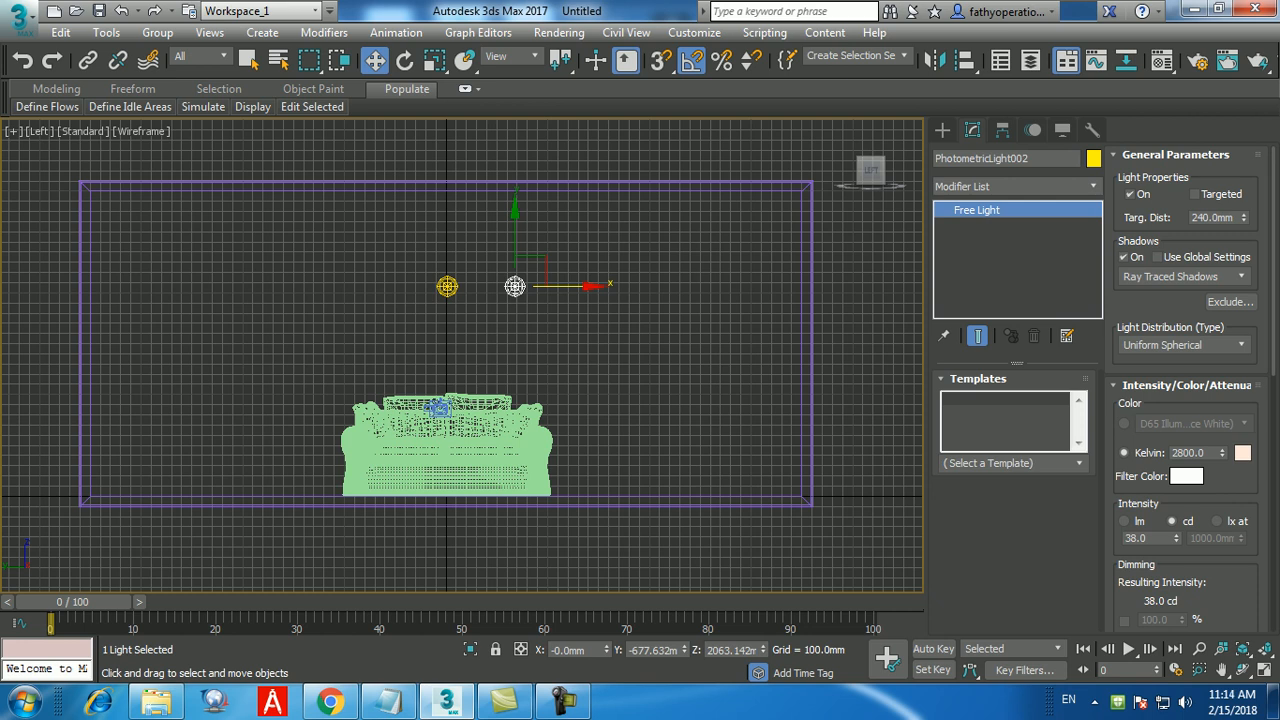
left_click(1030, 463)
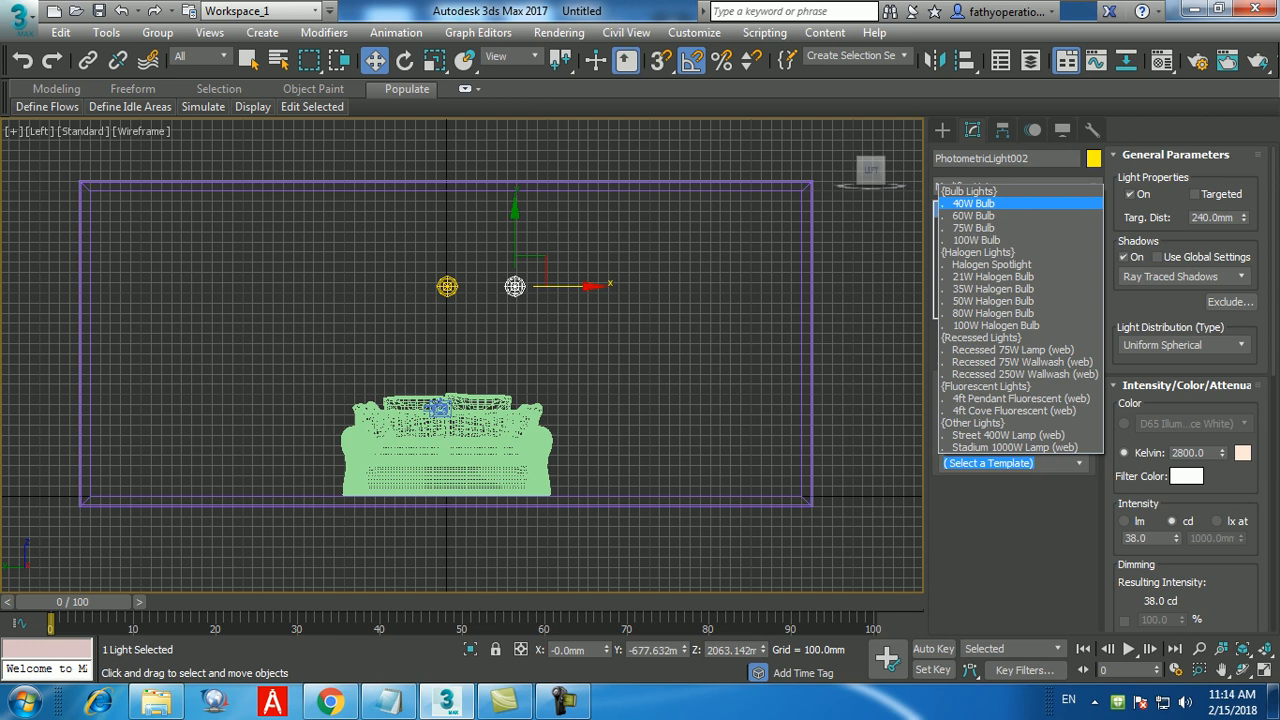
key("Return")
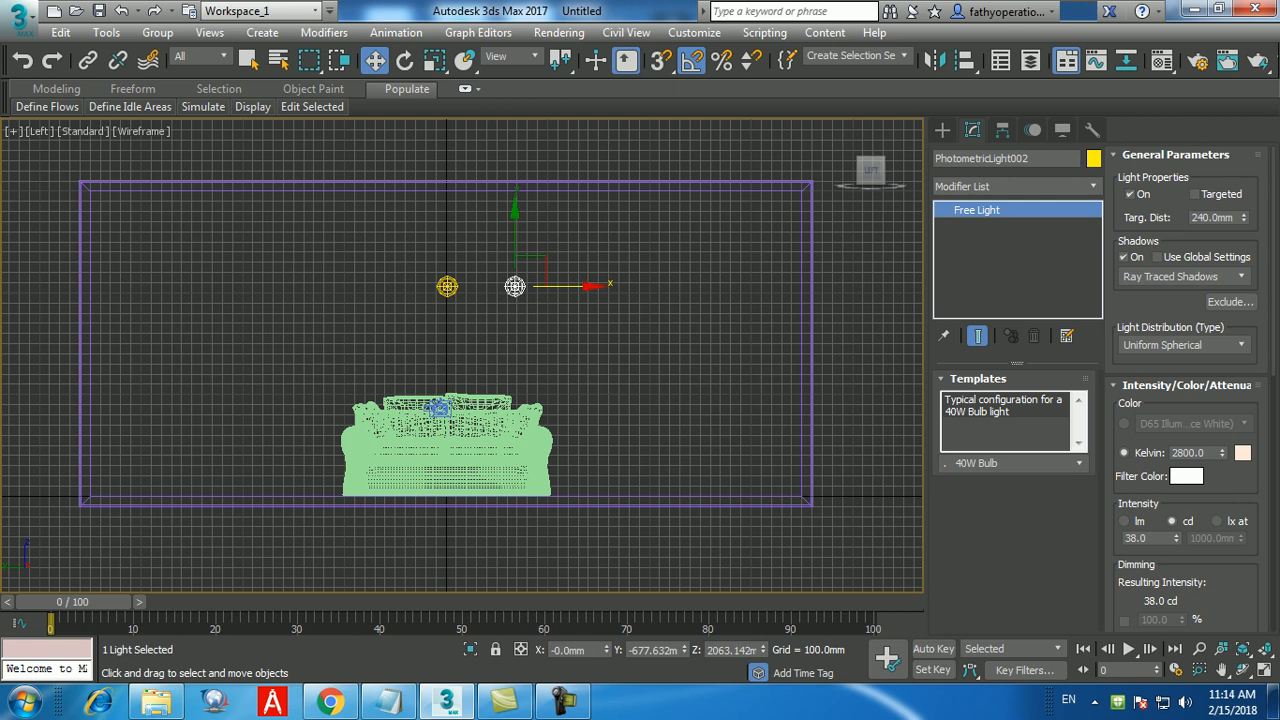
Step: Set the copied light to emit from a Line shape
left_click_drag(1274, 260, 1274, 460)
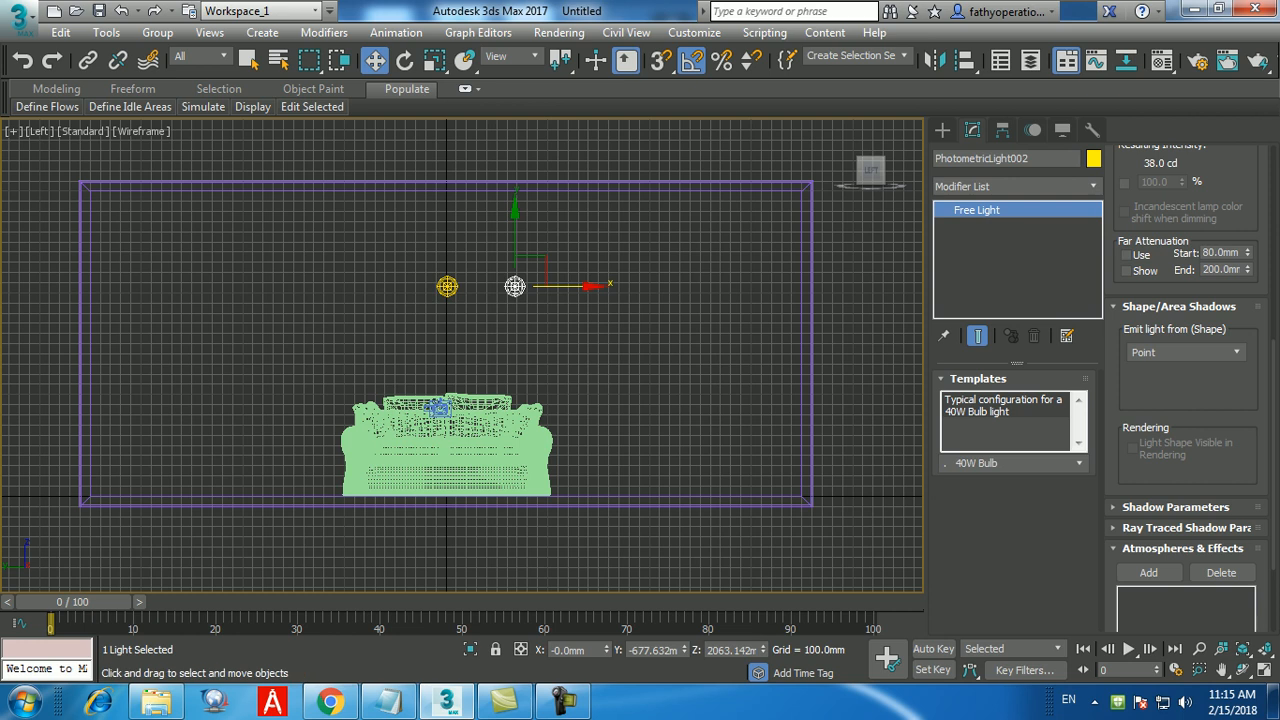
left_click(1186, 352)
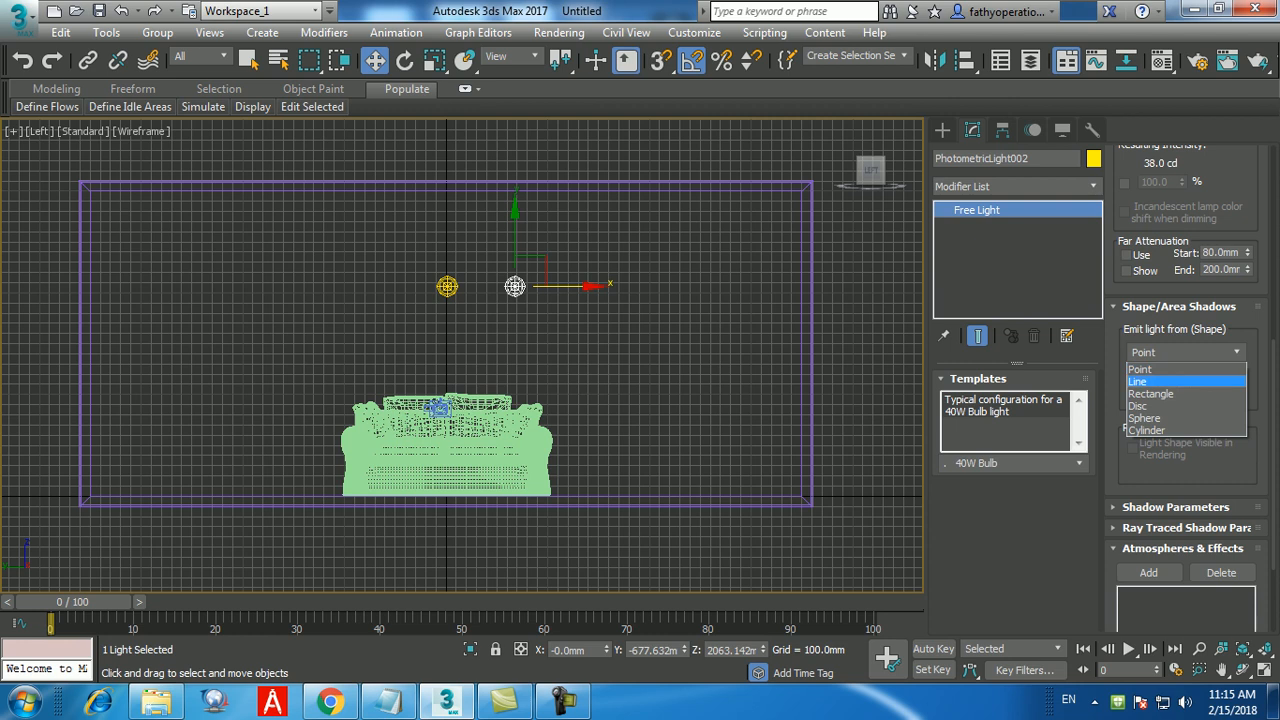
left_click(1140, 381)
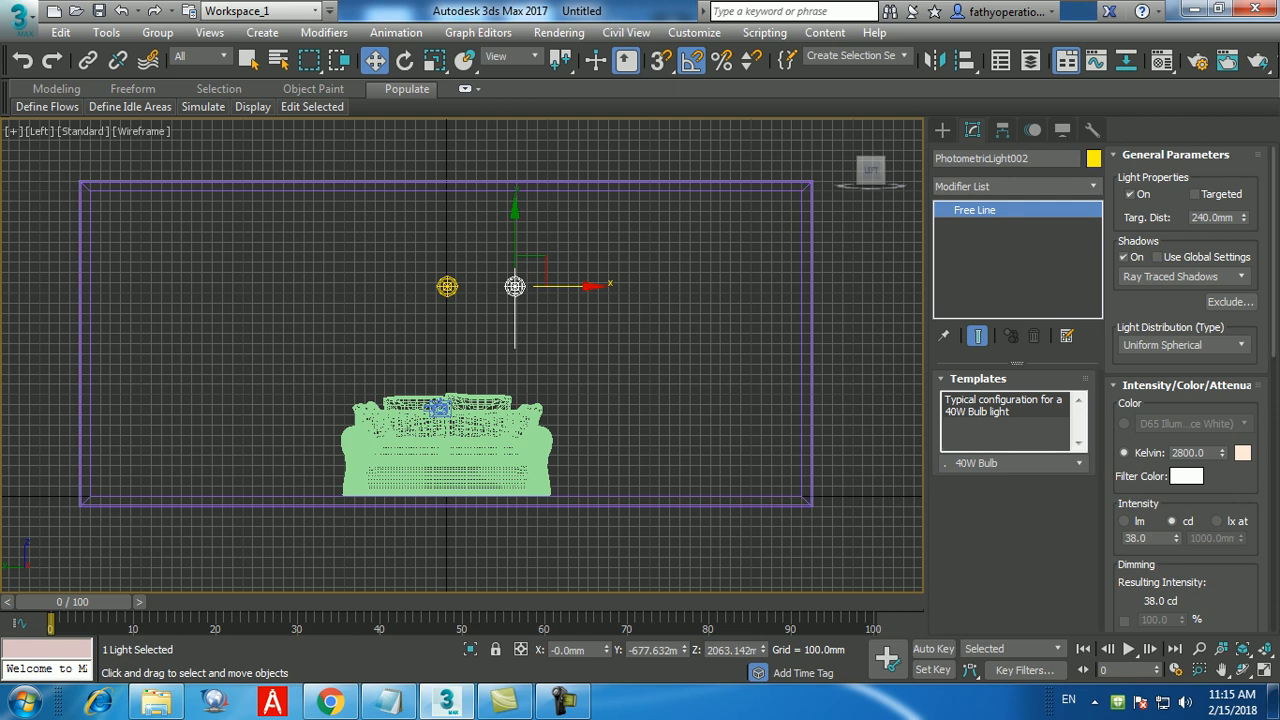
scroll(1186, 390, "down", 5)
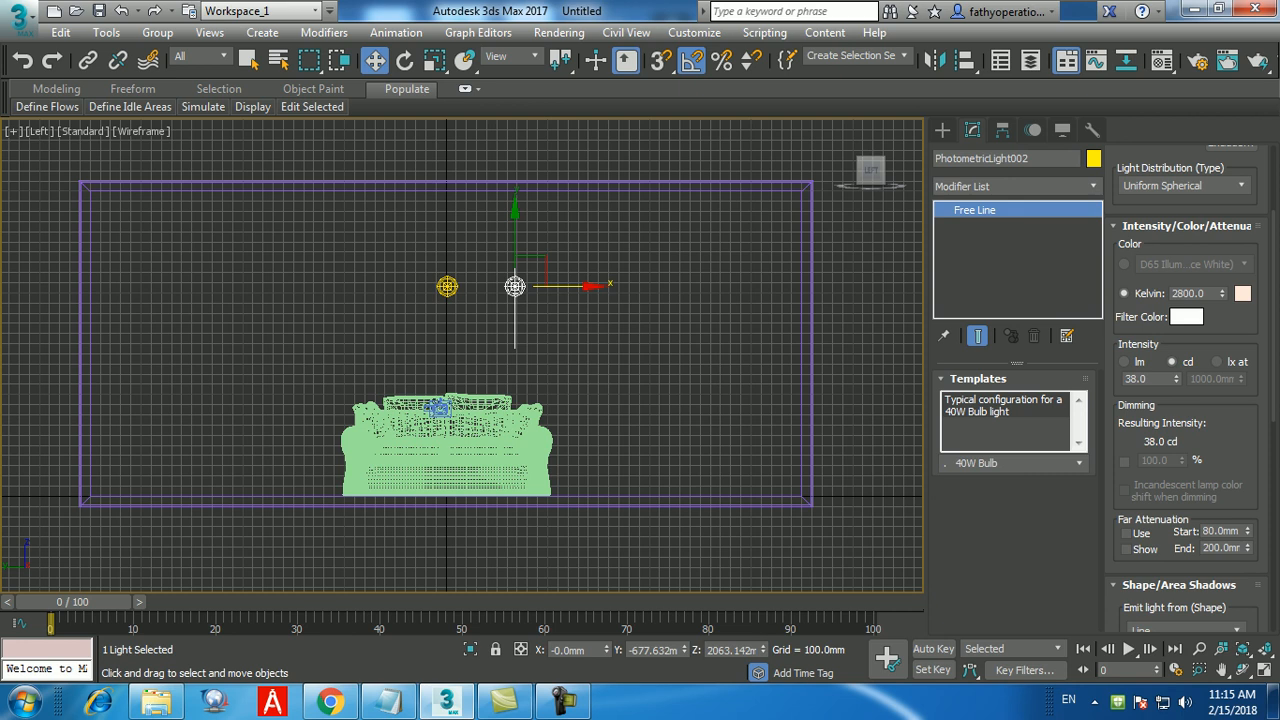
scroll(1186, 390, "down", 8)
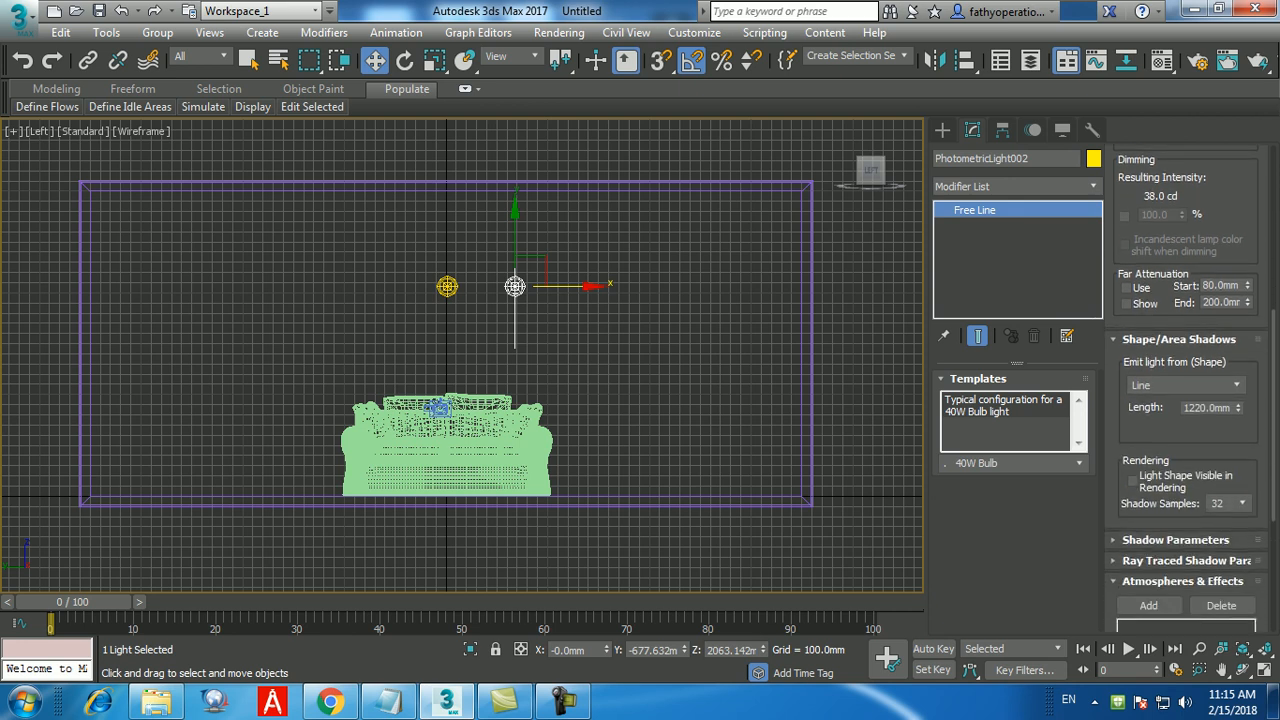
Step: Set the line light's emitter length to 1000 mm and deselect the light
left_click_drag(1232, 408, 1180, 408)
type("1000")
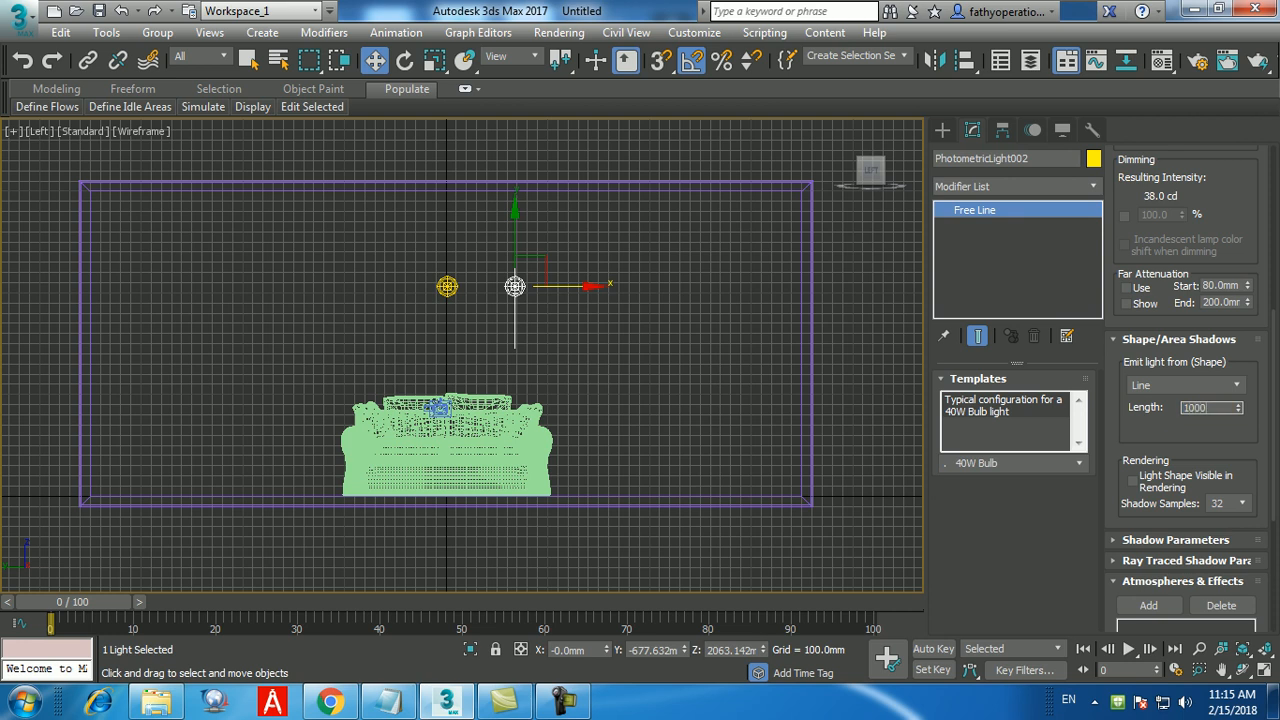
key("Return")
left_click(523, 333)
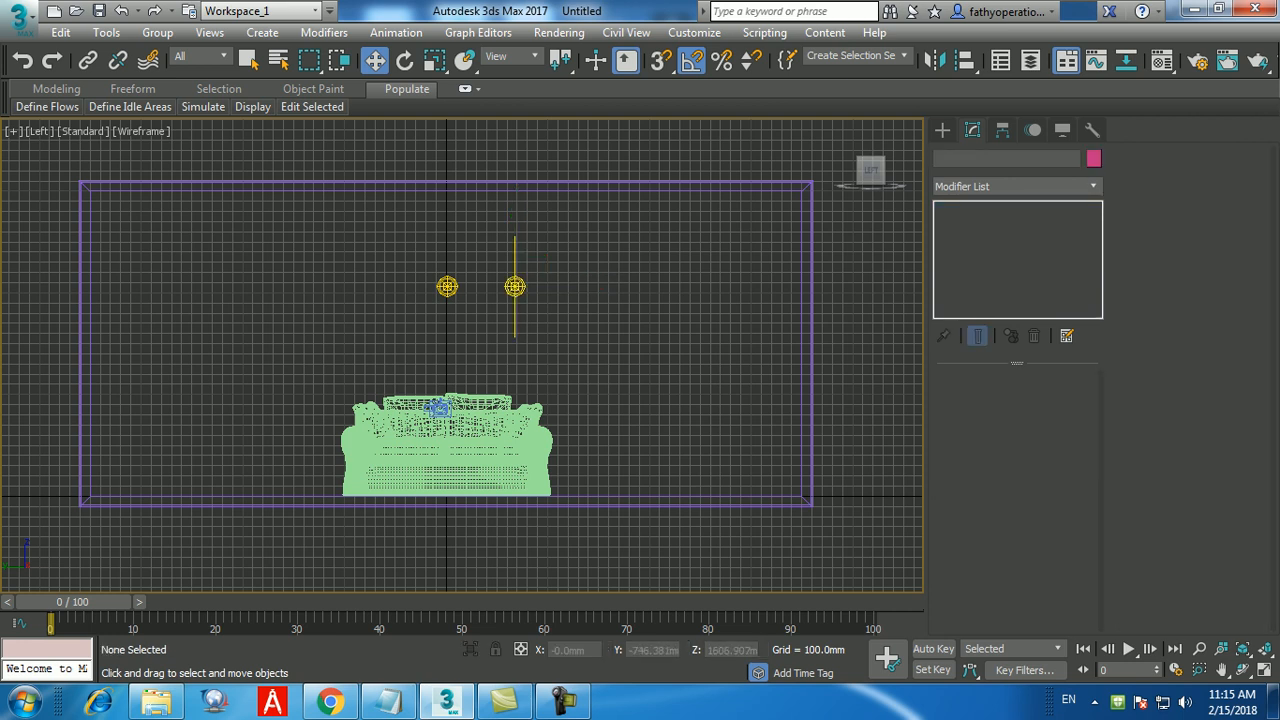
Step: Reselect the line light and make its light shape visible in rendering
left_click(518, 286)
left_click(529, 294)
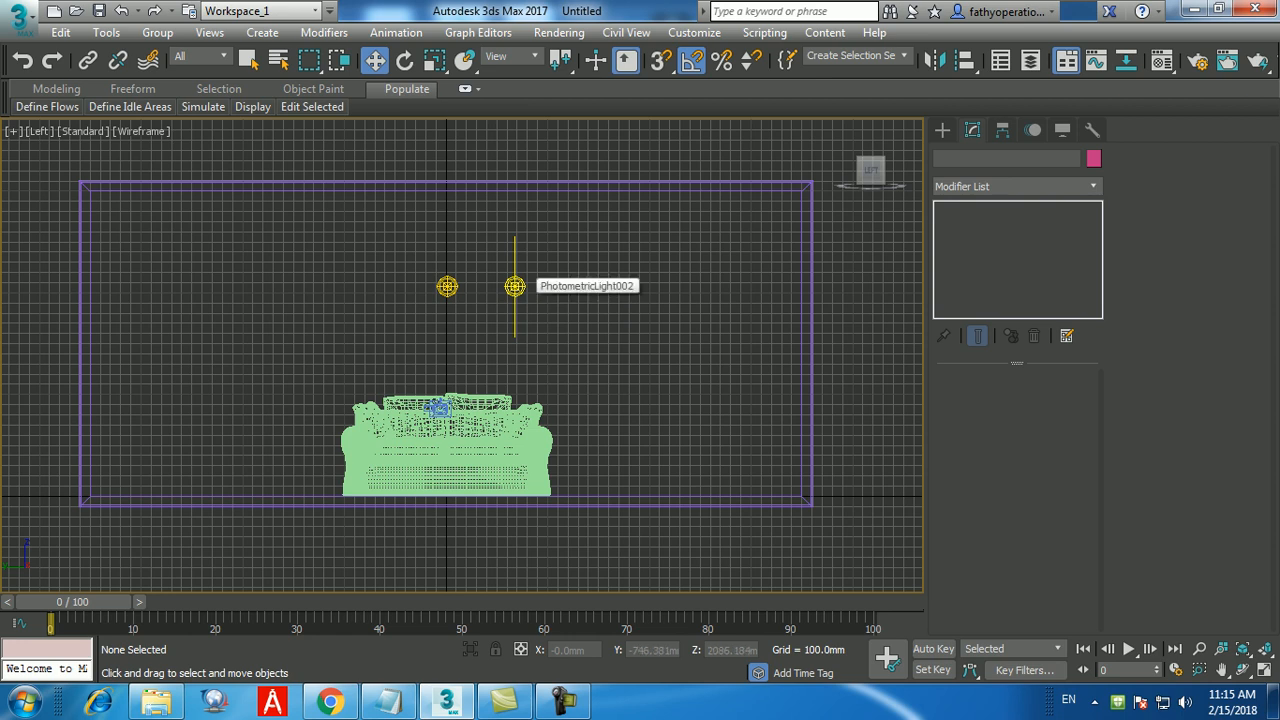
left_click(515, 287)
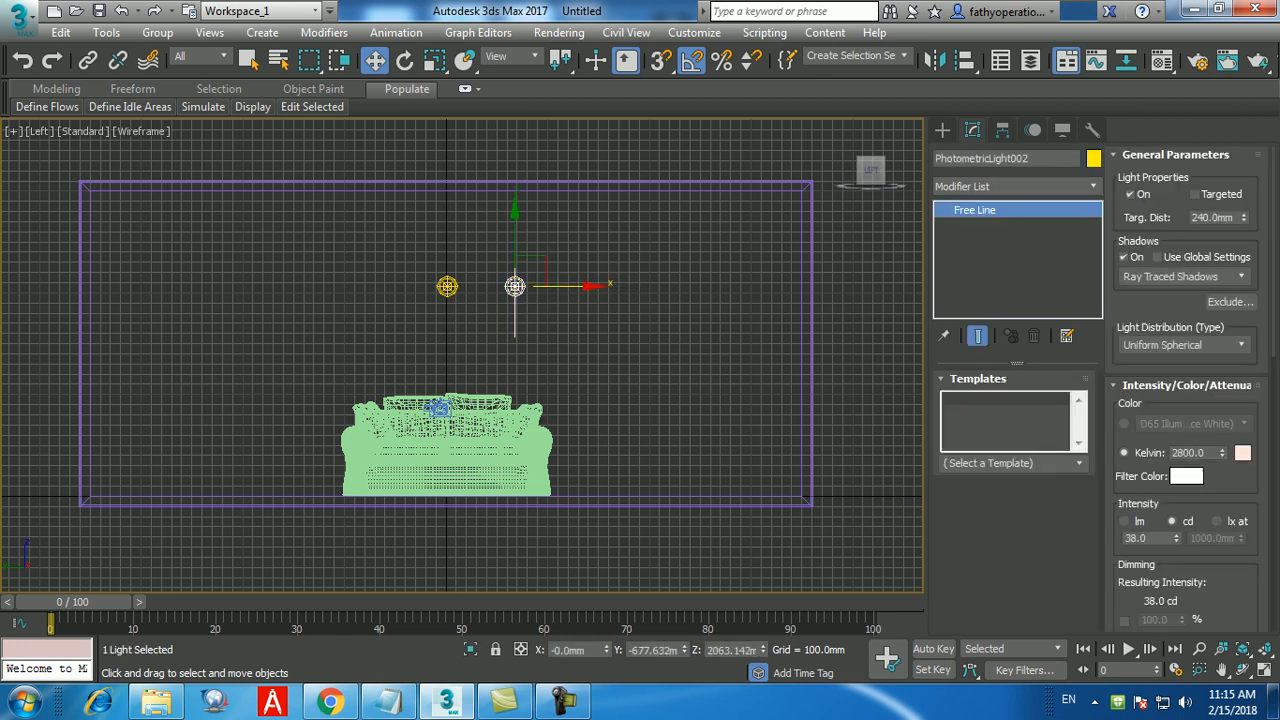
scroll(1190, 390, "down", 6)
scroll(1190, 390, "down", 1)
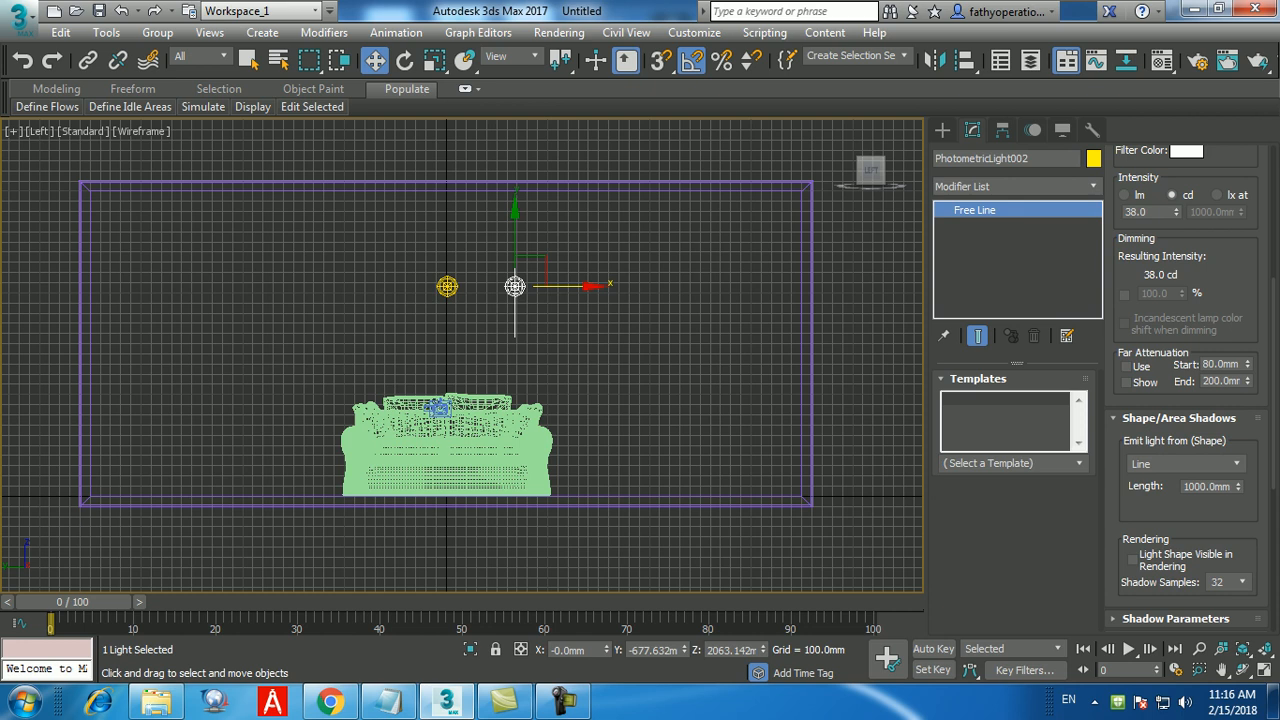
left_click(1133, 560)
Step: Clone the line light as one Copy at about Y -1249 mm and set the copy to emit from a Rectangle shape
left_click_drag(563, 286, 567, 286, "shift")
left_click_drag(543, 286, 572, 286, "shift")
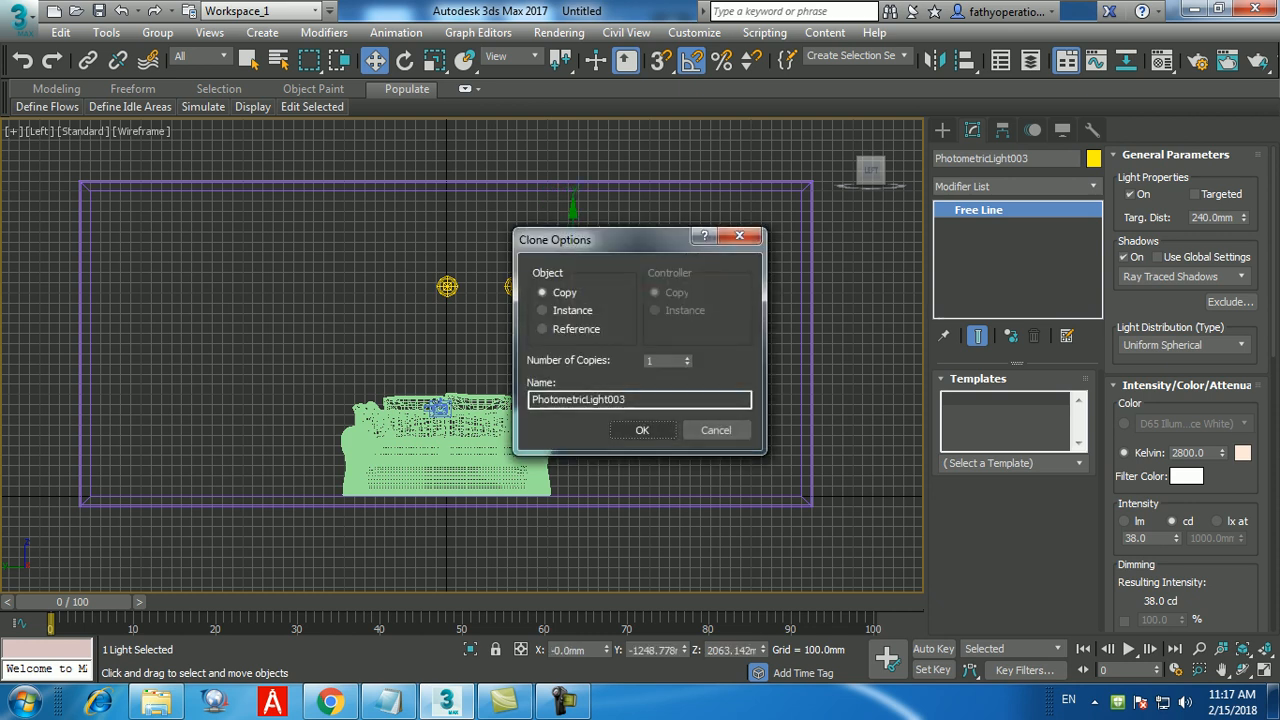
left_click(642, 430)
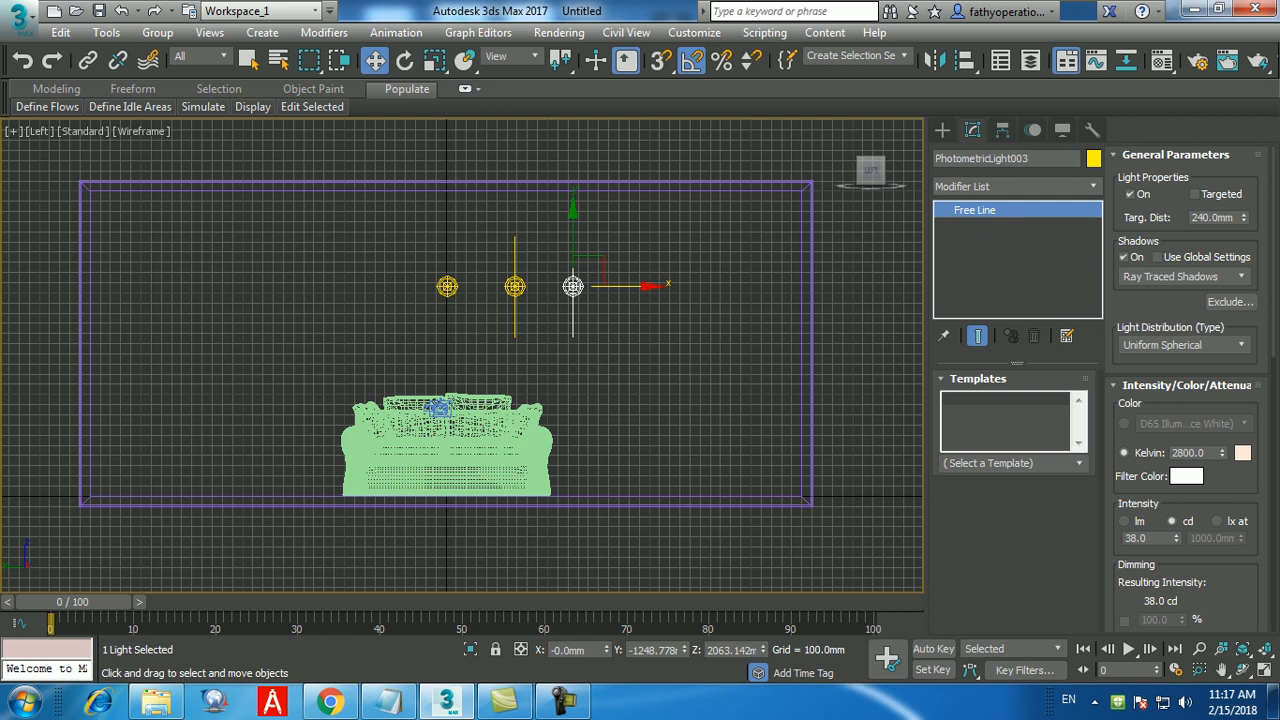
scroll(1187, 390, "down", 10)
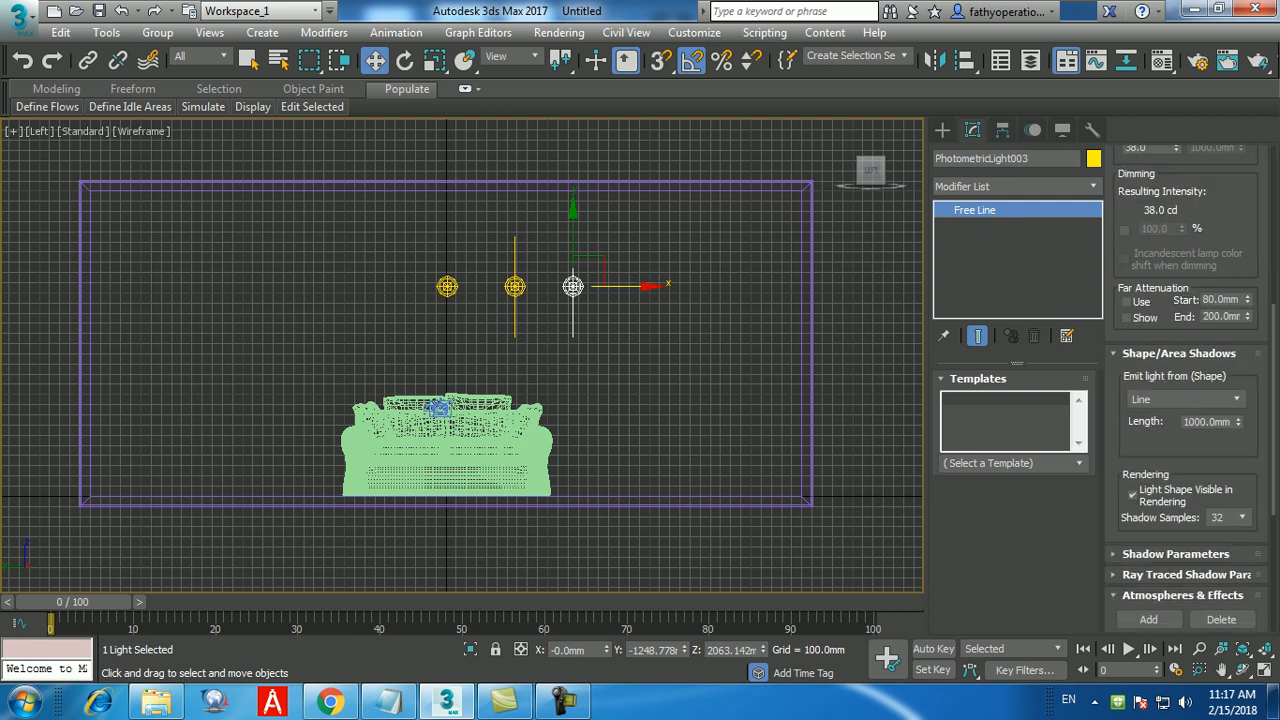
scroll(1187, 390, "down", 1)
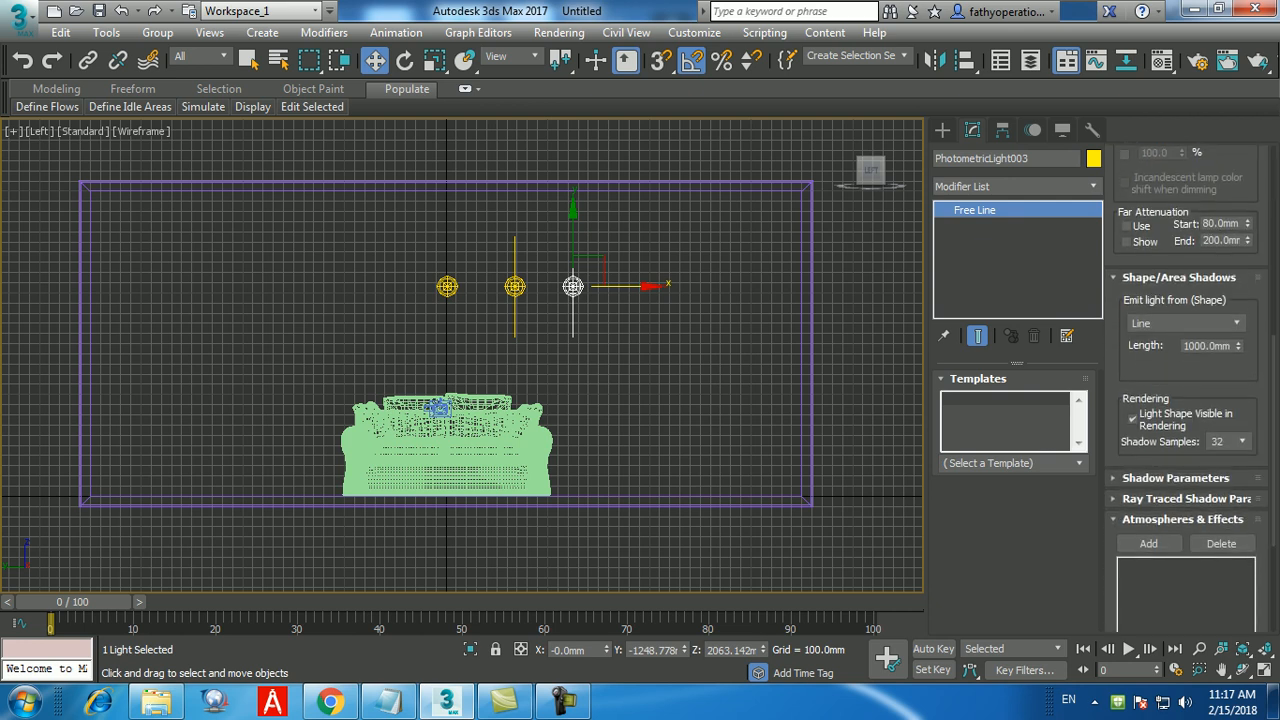
left_click(1185, 323)
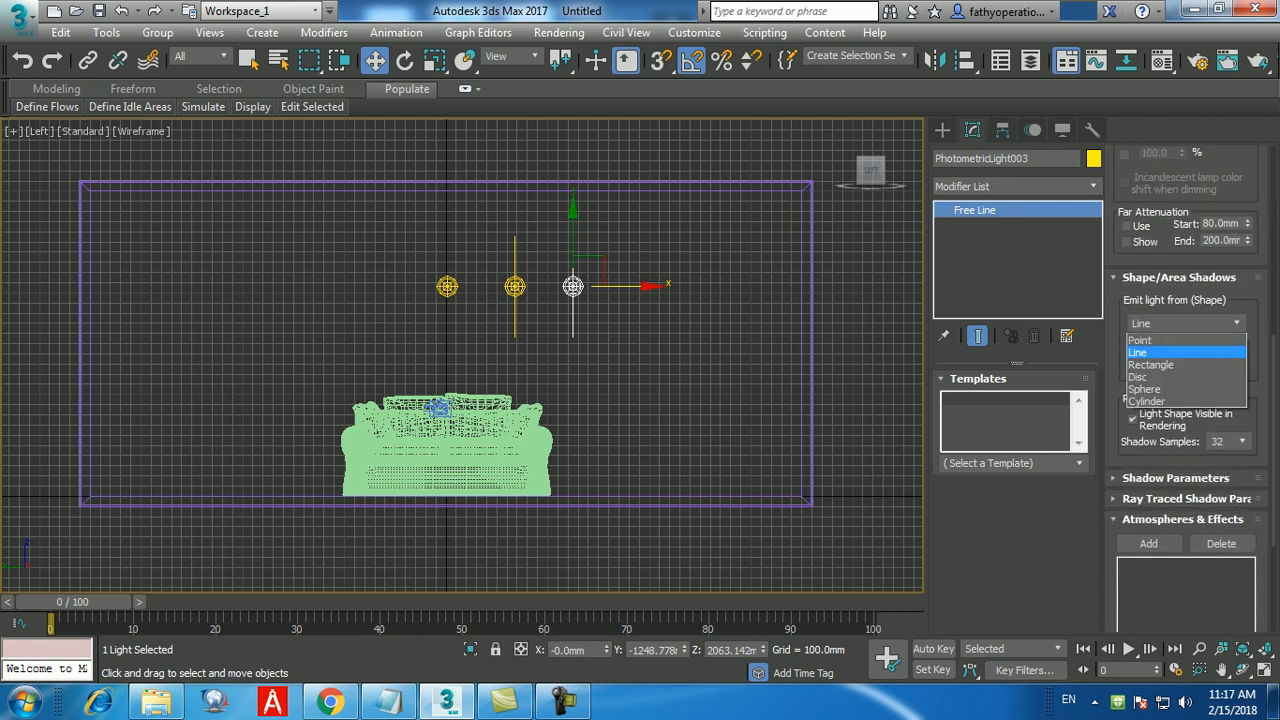
left_click(1150, 364)
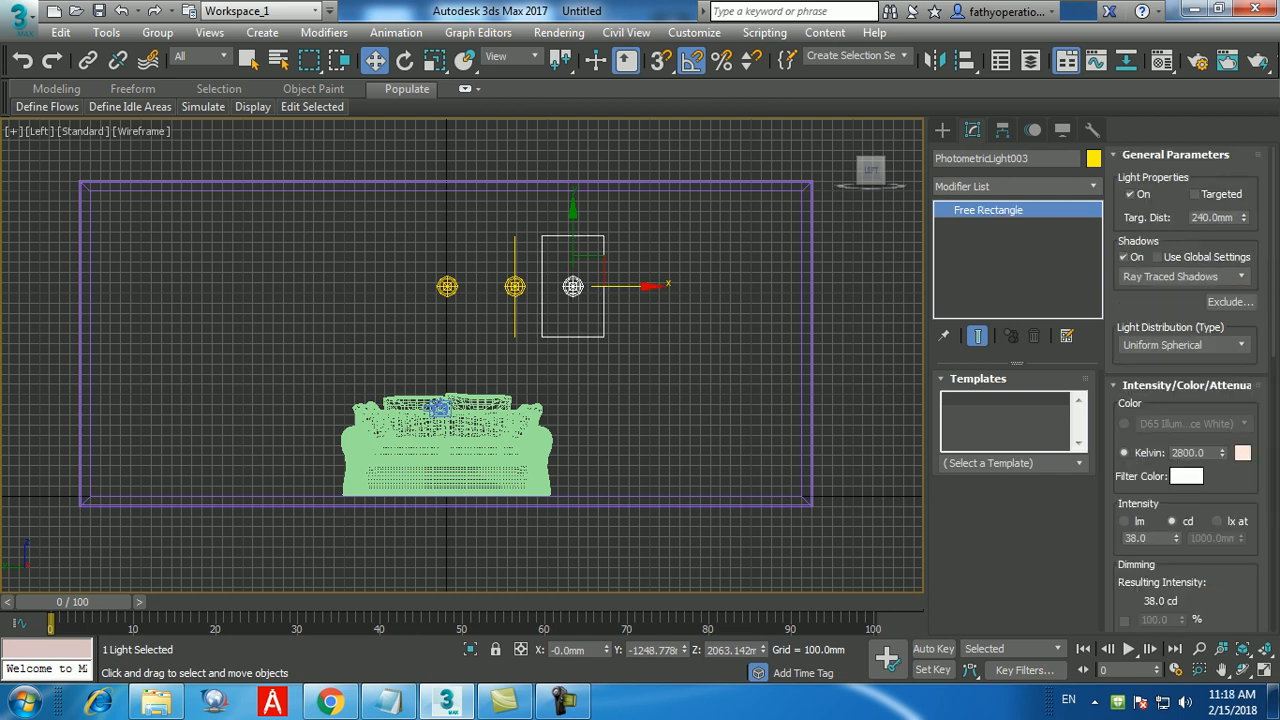
Step: Shift the rectangle light to about Y -1340 mm and set its length and width to 600 mm each
left_click_drag(630, 287, 639, 287)
scroll(1185, 390, "down", 7)
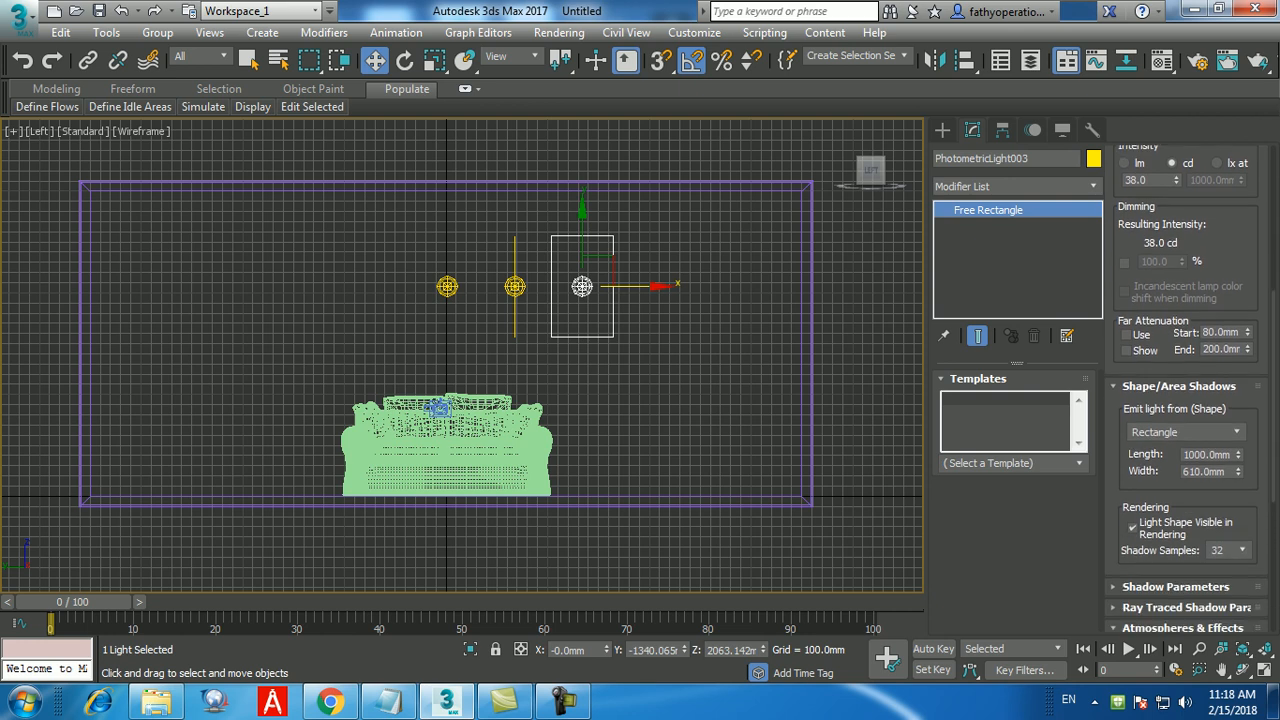
double_click(1207, 455)
type("600")
key("Tab")
type("600")
key("Return")
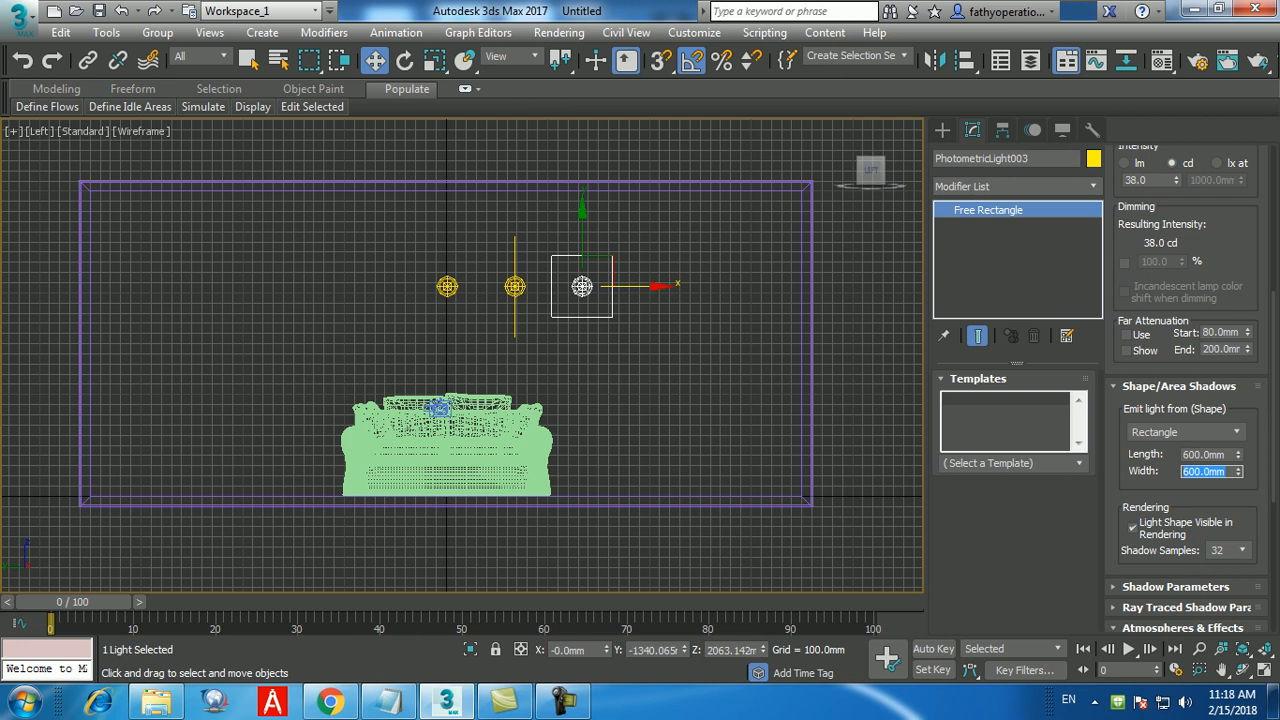
Step: Clone the rectangle light as one Copy at about Y 633 mm and set the copy to emit from a Disc shape
left_click_drag(582, 287, 381, 287, "shift")
left_click(643, 430)
scroll(1190, 385, "down", 10)
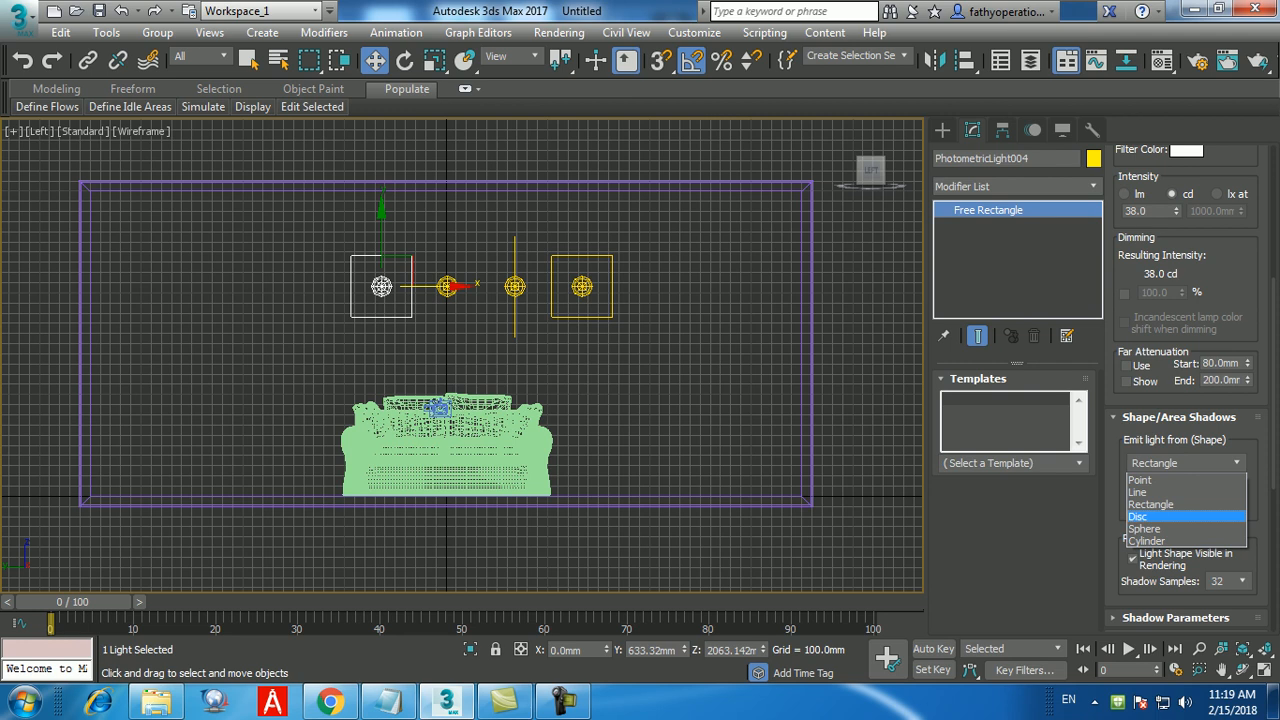
left_click(1140, 516)
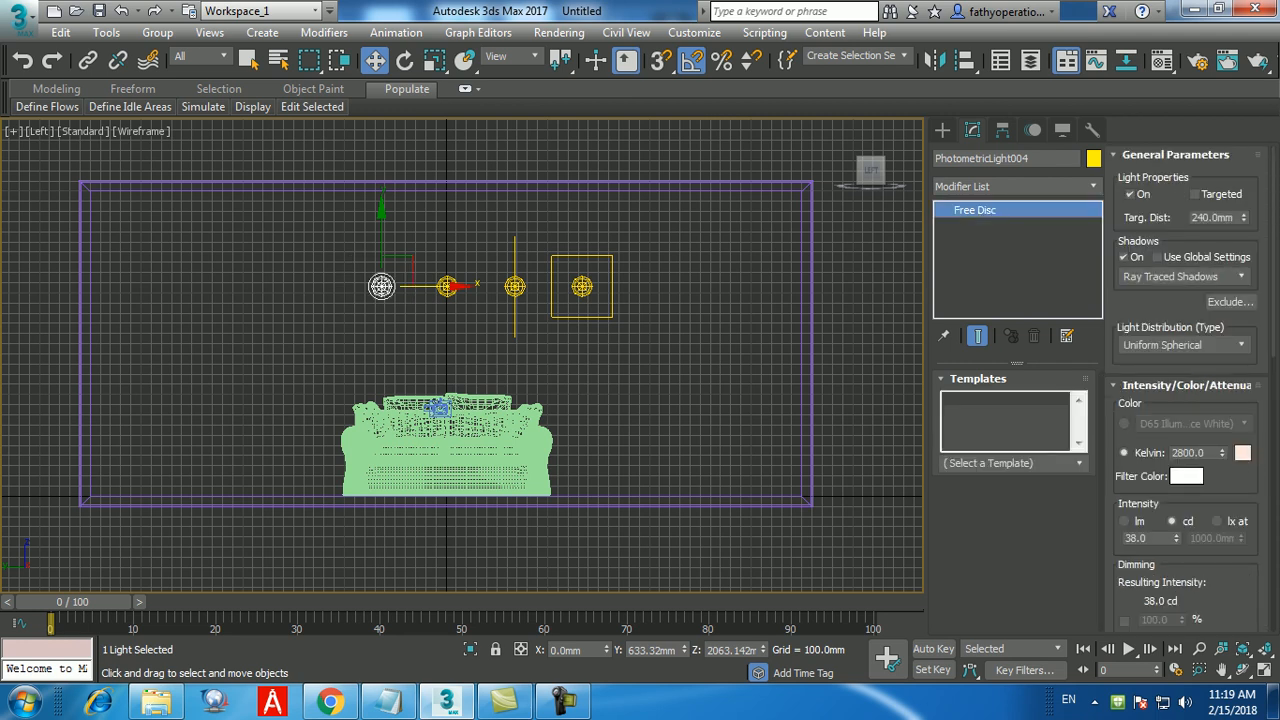
Step: Set the disc light's radius to 250 mm
scroll(1187, 385, "down", 5)
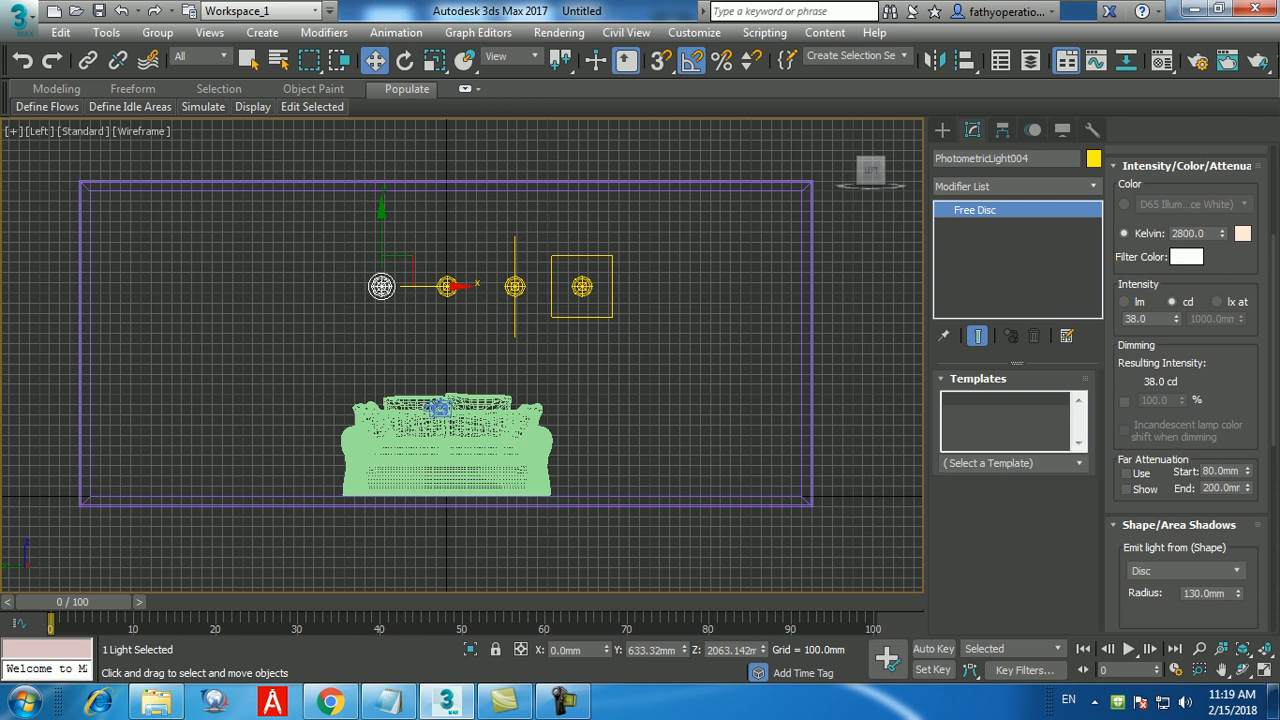
double_click(1204, 594)
type("250")
key("Return")
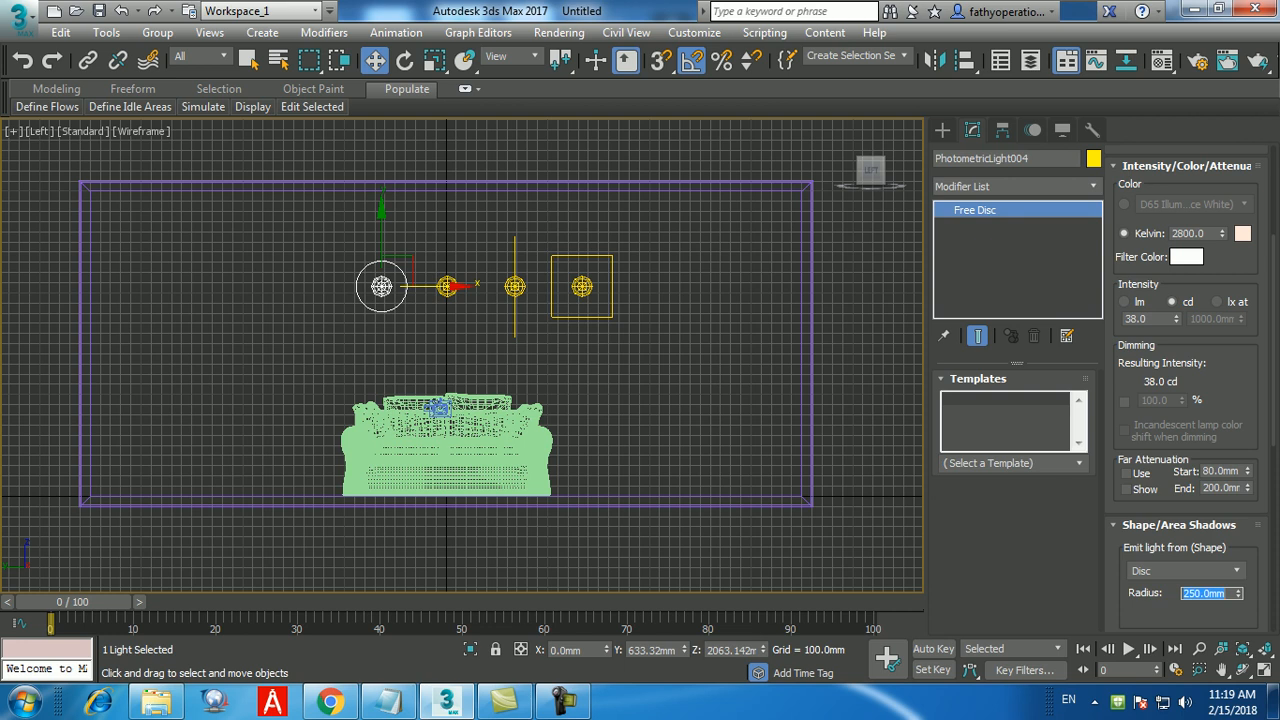
left_click_drag(1150, 612, 1150, 497)
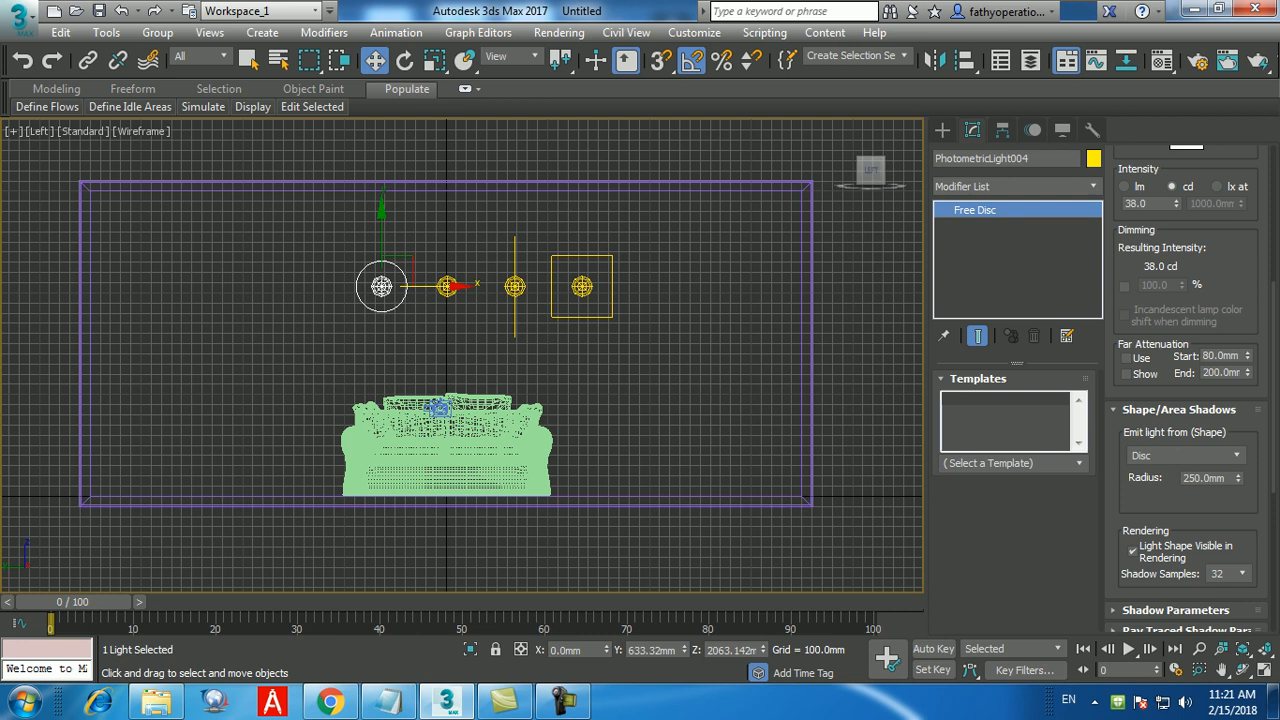
Step: Clone the disc light as one Copy positioned at about Y 1405 mm, with Sphere as its emitting shape
left_click_drag(429, 286, 378, 286, "shift")
key("Return")
scroll(1185, 390, "down", 5)
left_click(1185, 538)
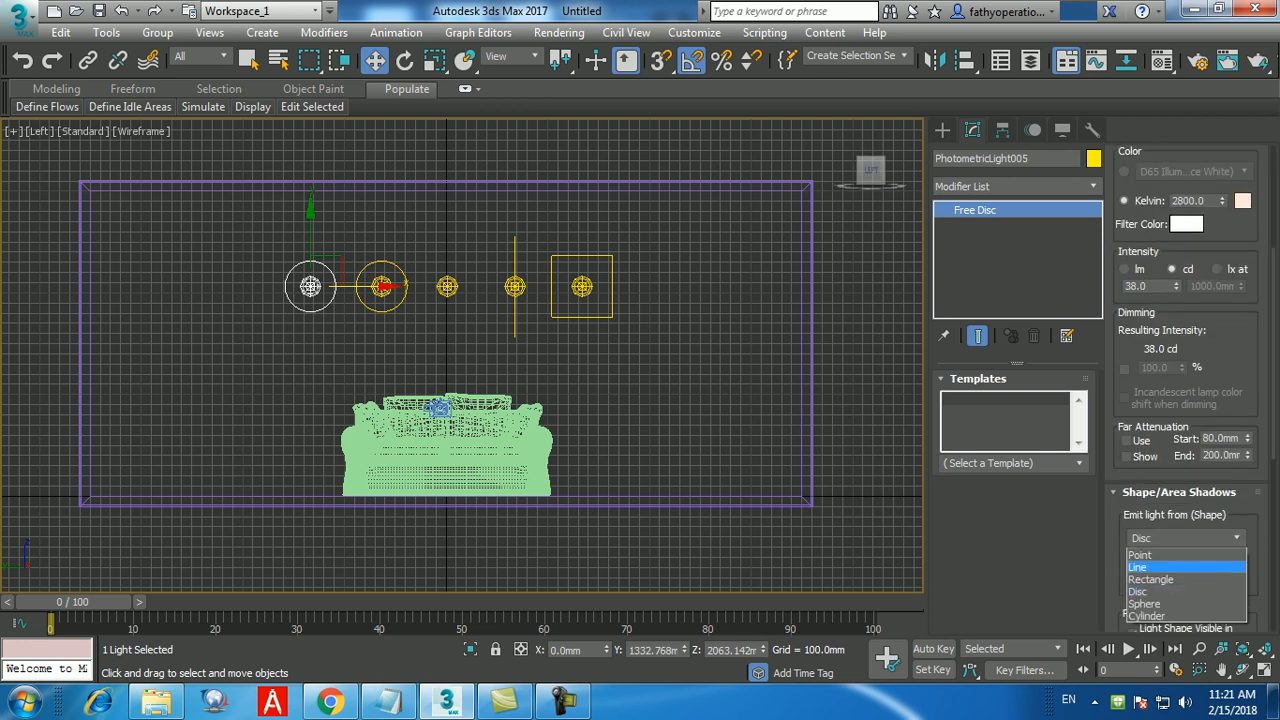
left_click(1150, 606)
left_click_drag(352, 286, 345, 286)
scroll(1185, 390, "down", 5)
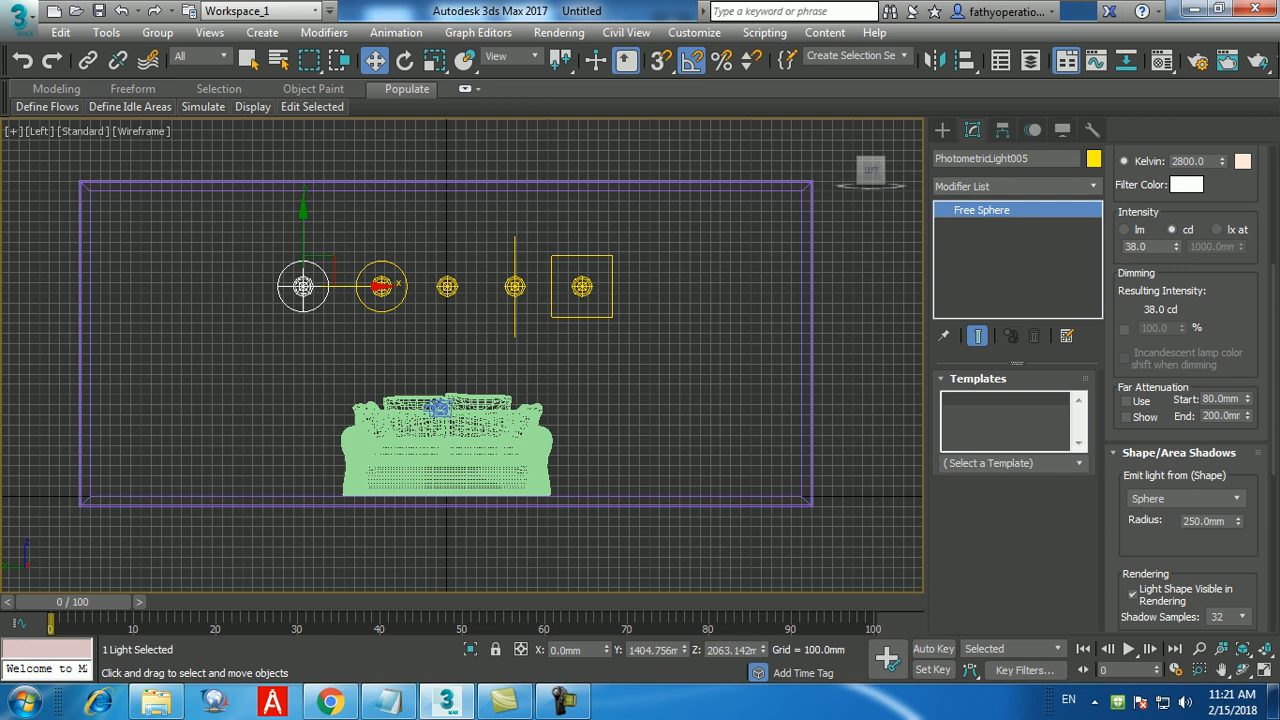
Step: Clone the disc light again as one Copy at about Y 2181 mm and set the copy to emit from a Cylinder shape
left_click(382, 287)
left_click_drag(303, 287, 224, 287, "shift")
key("Return")
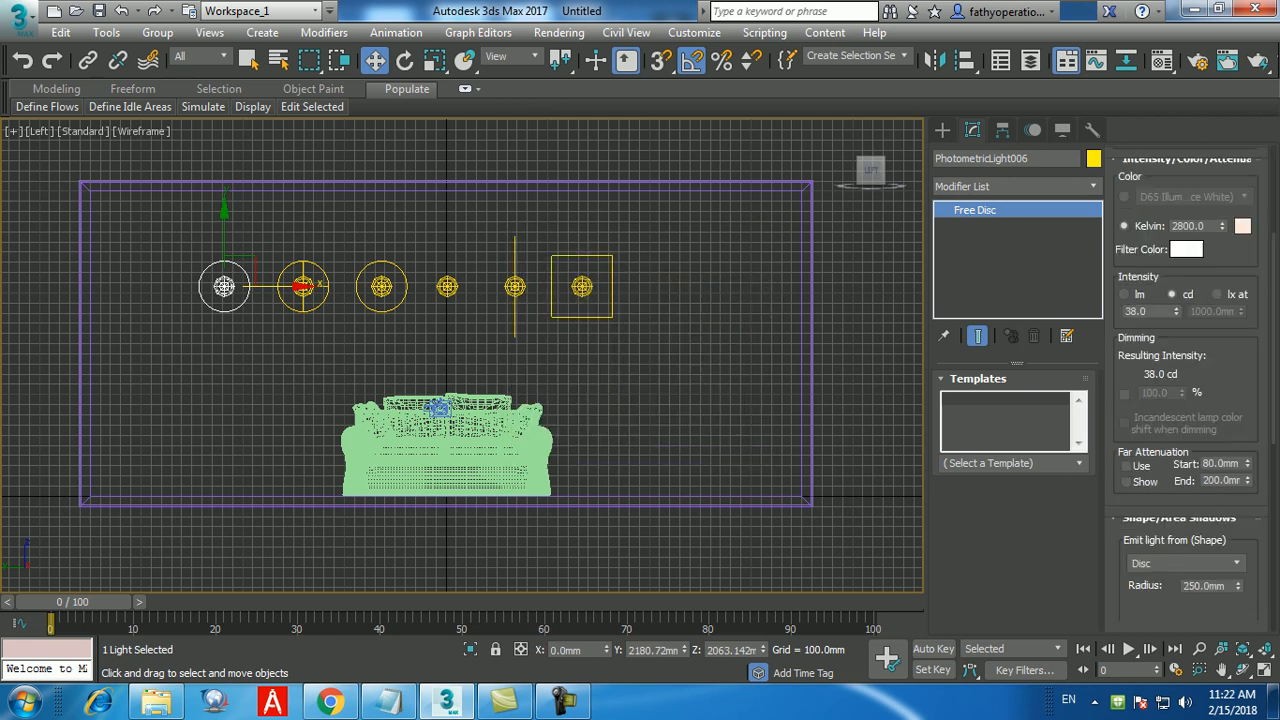
left_click(1185, 462)
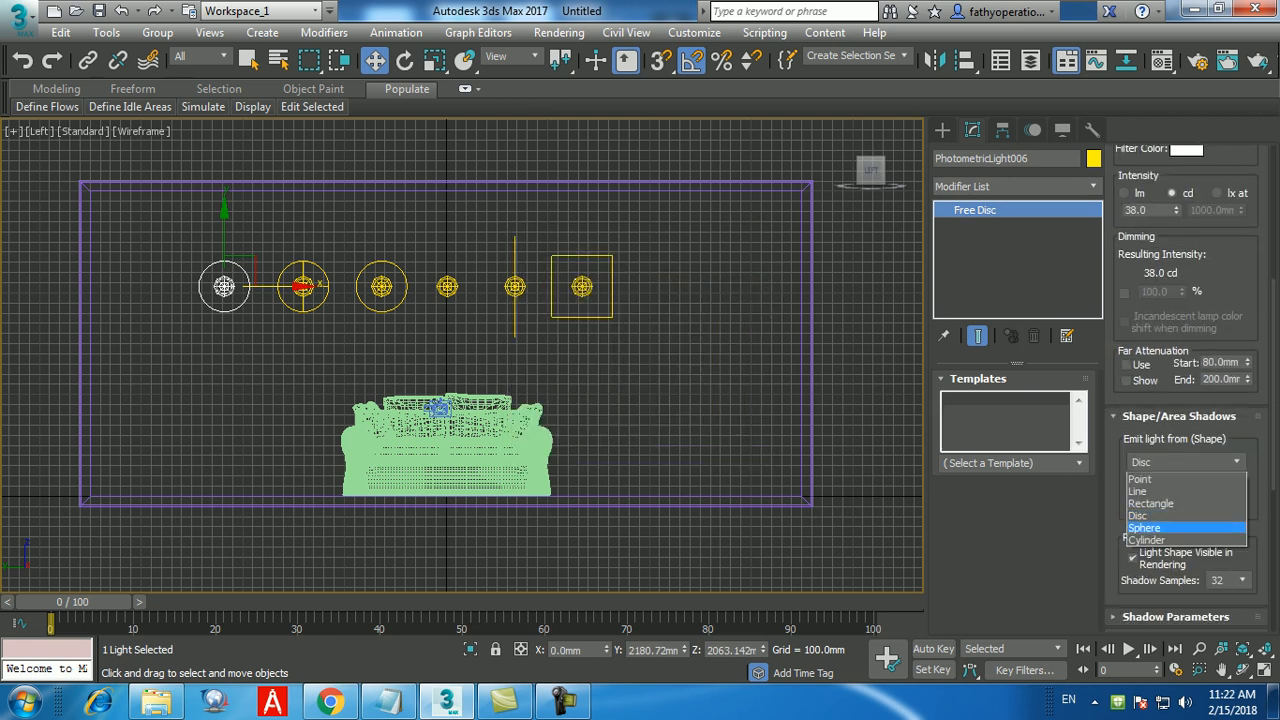
left_click(1146, 540)
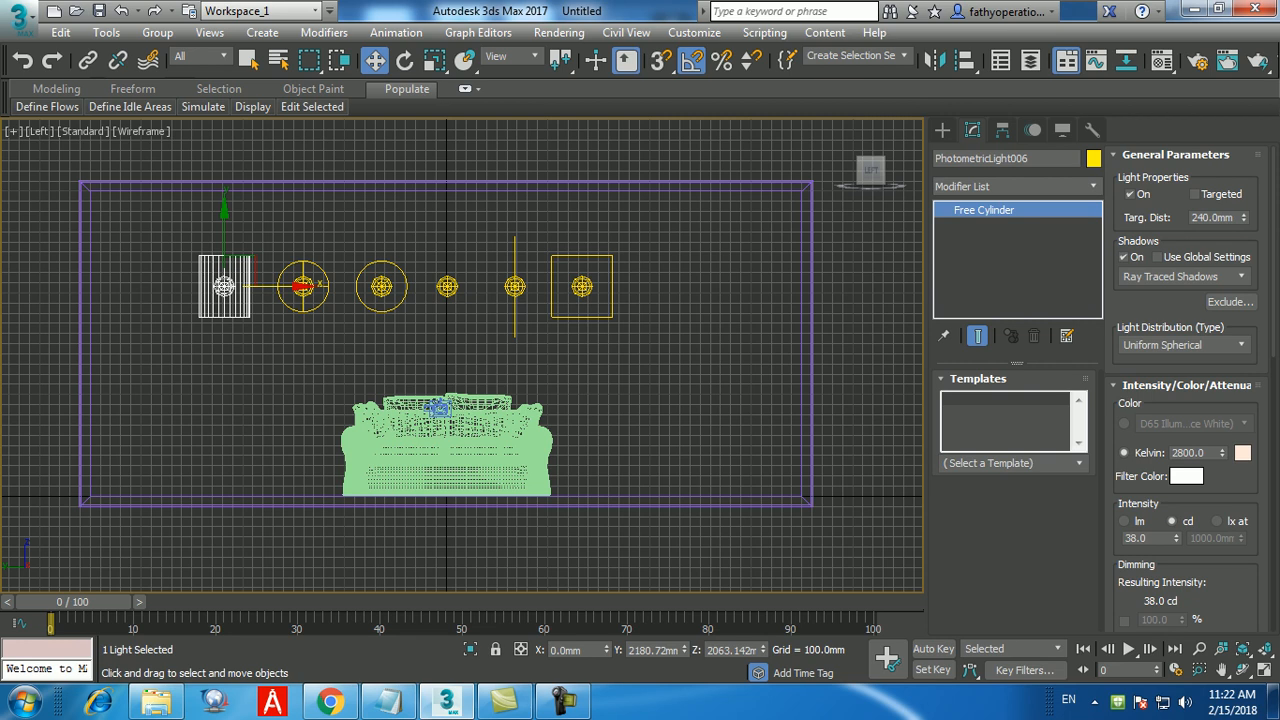
Step: Set the cylinder light's length to 600 mm and its radius to 100 mm
scroll(1186, 388, "down", 4)
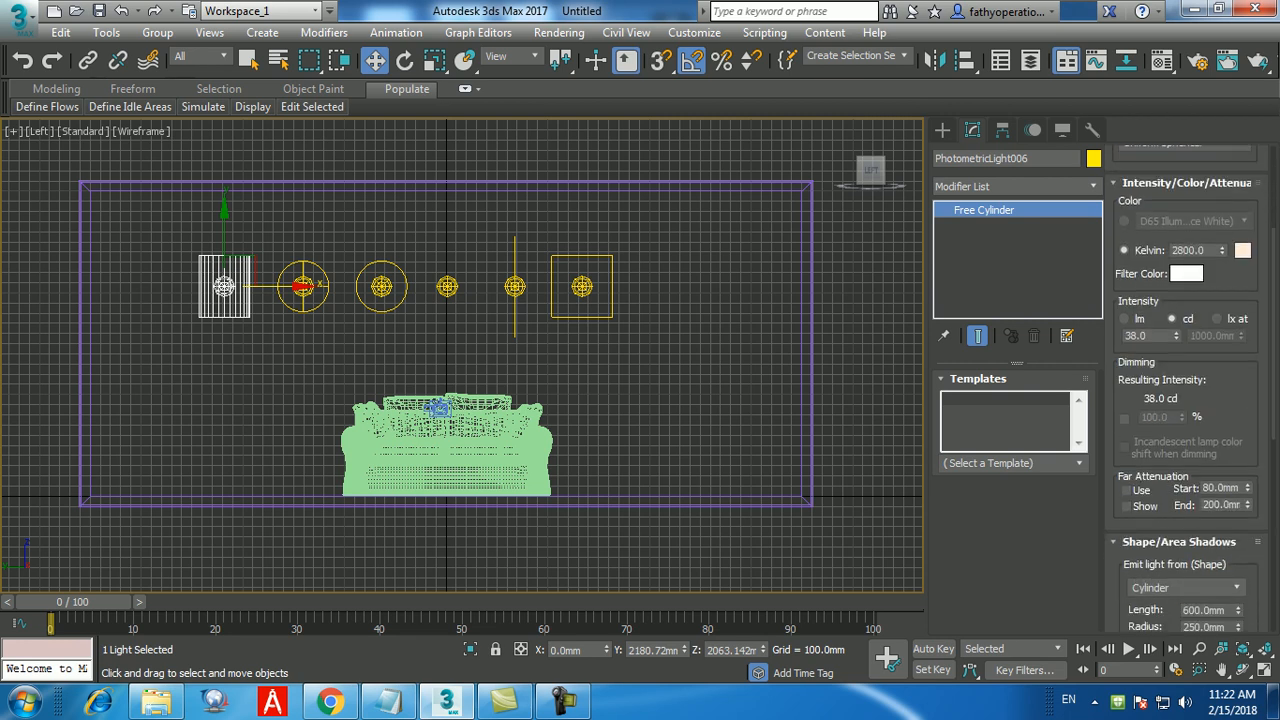
scroll(1186, 388, "down", 3)
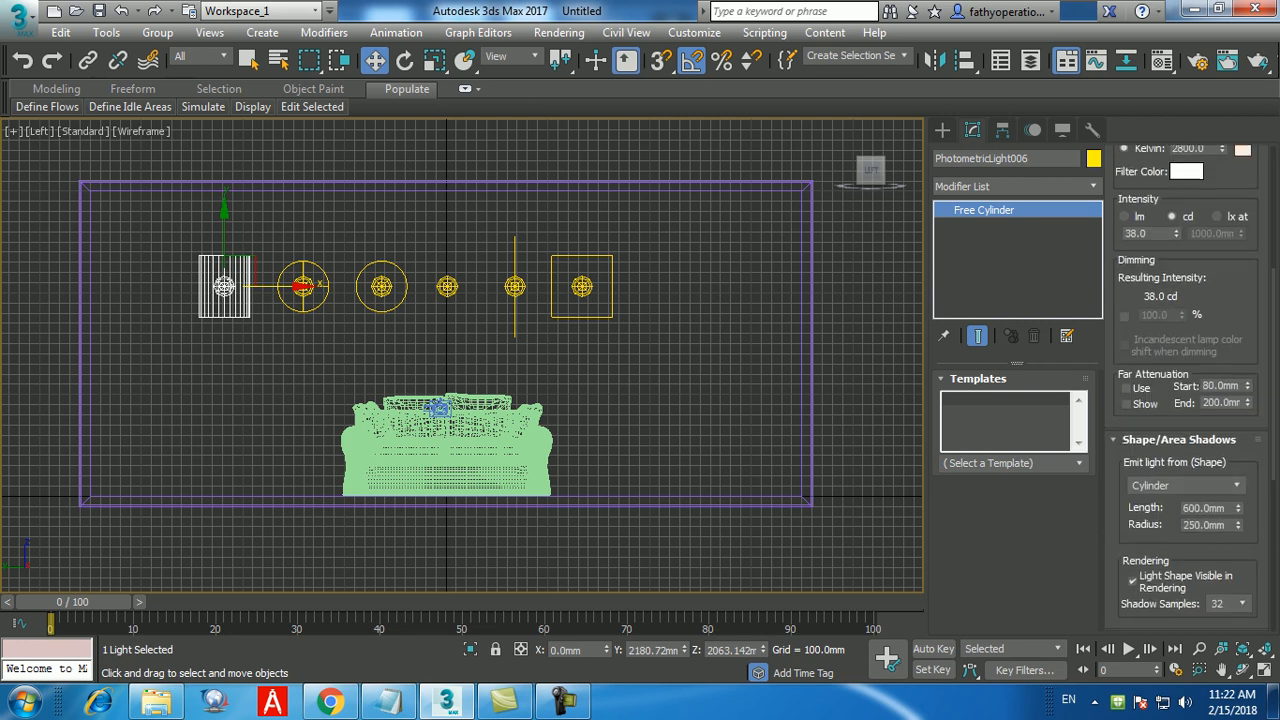
double_click(1205, 502)
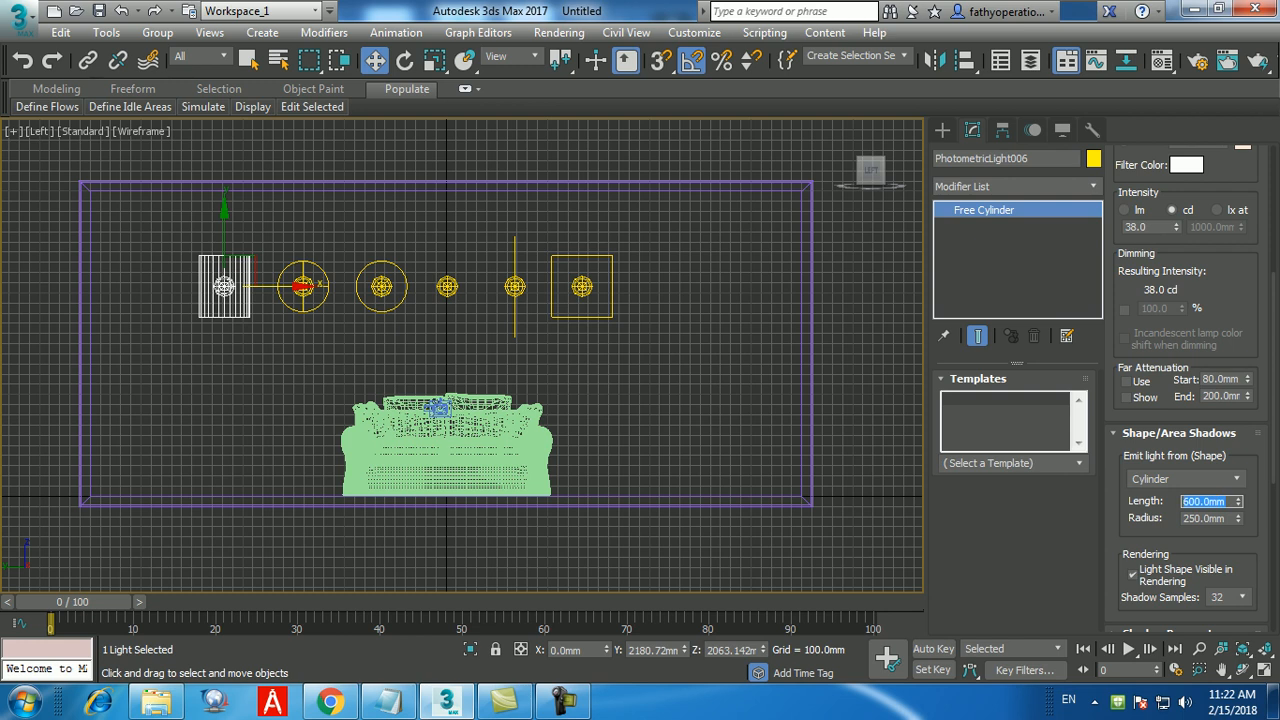
type("150")
key("Return")
type("600")
key("Tab")
type("100")
key("Return")
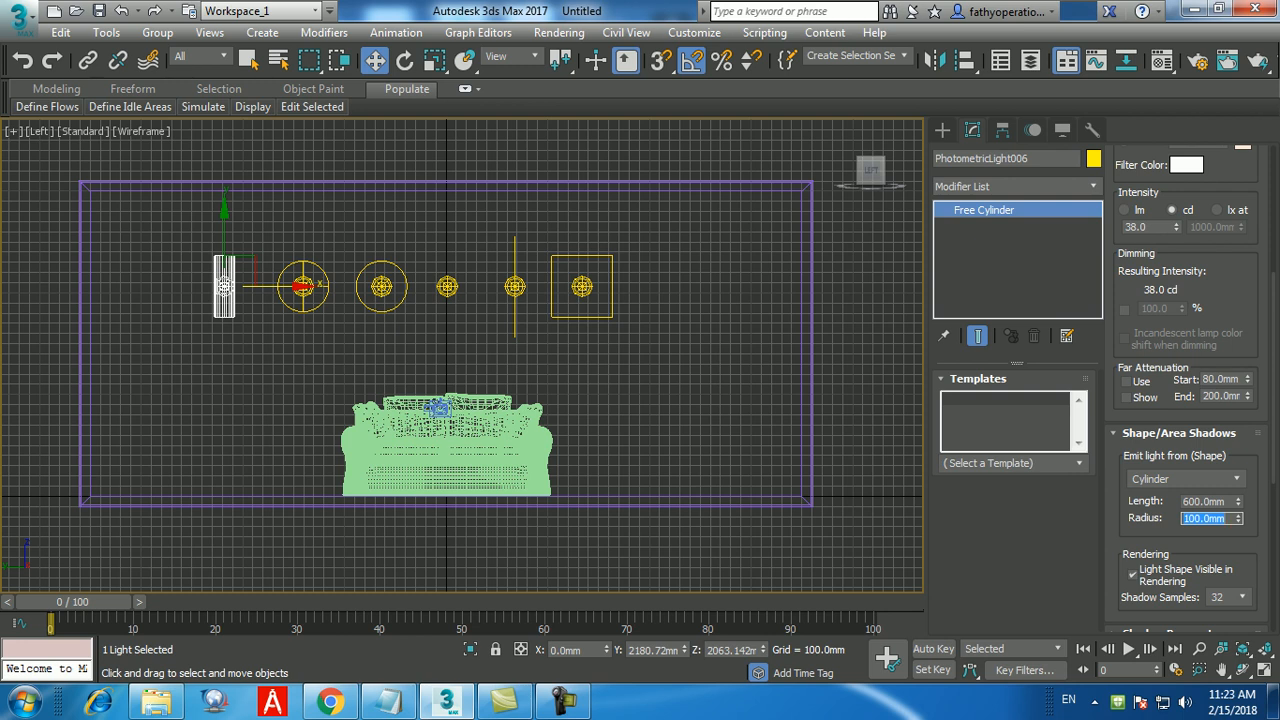
Step: Clone the cylinder light as one Copy at about Y -2043 mm and set its light distribution to Photometric Web
left_click_drag(300, 287, 730, 287, "shift")
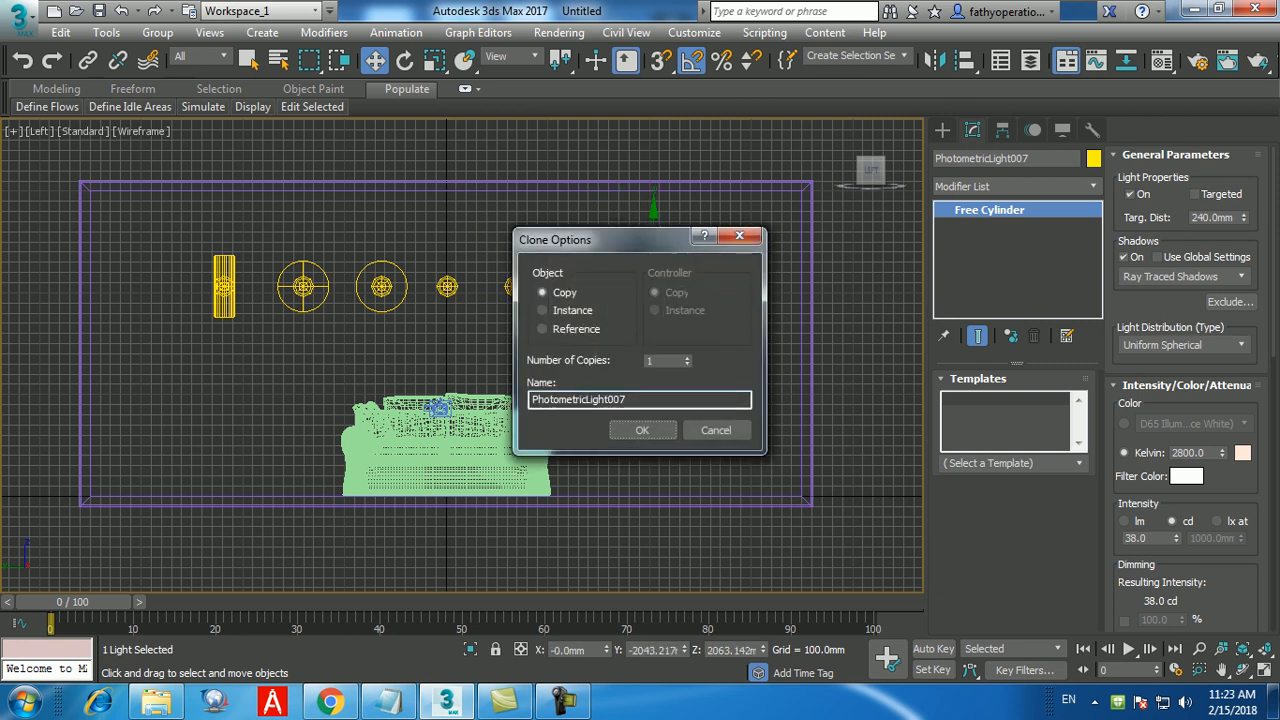
left_click(642, 430)
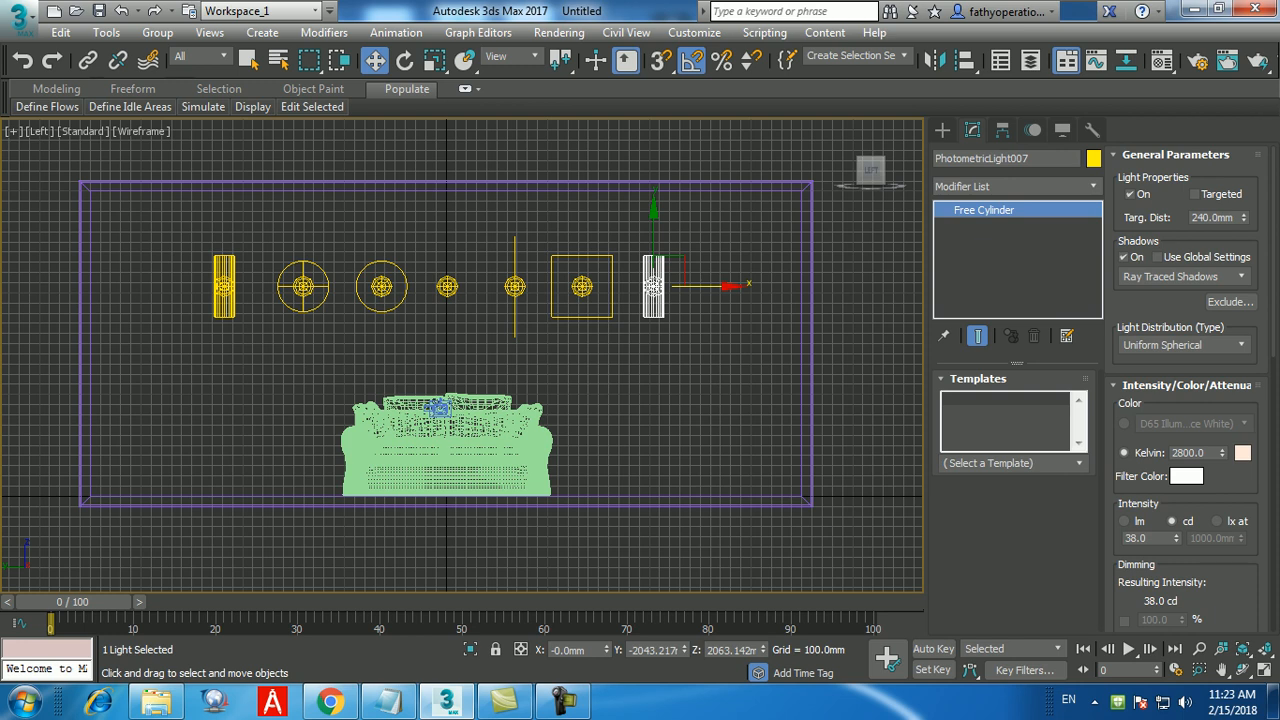
left_click(1186, 345)
left_click(1186, 345)
left_click(1186, 345)
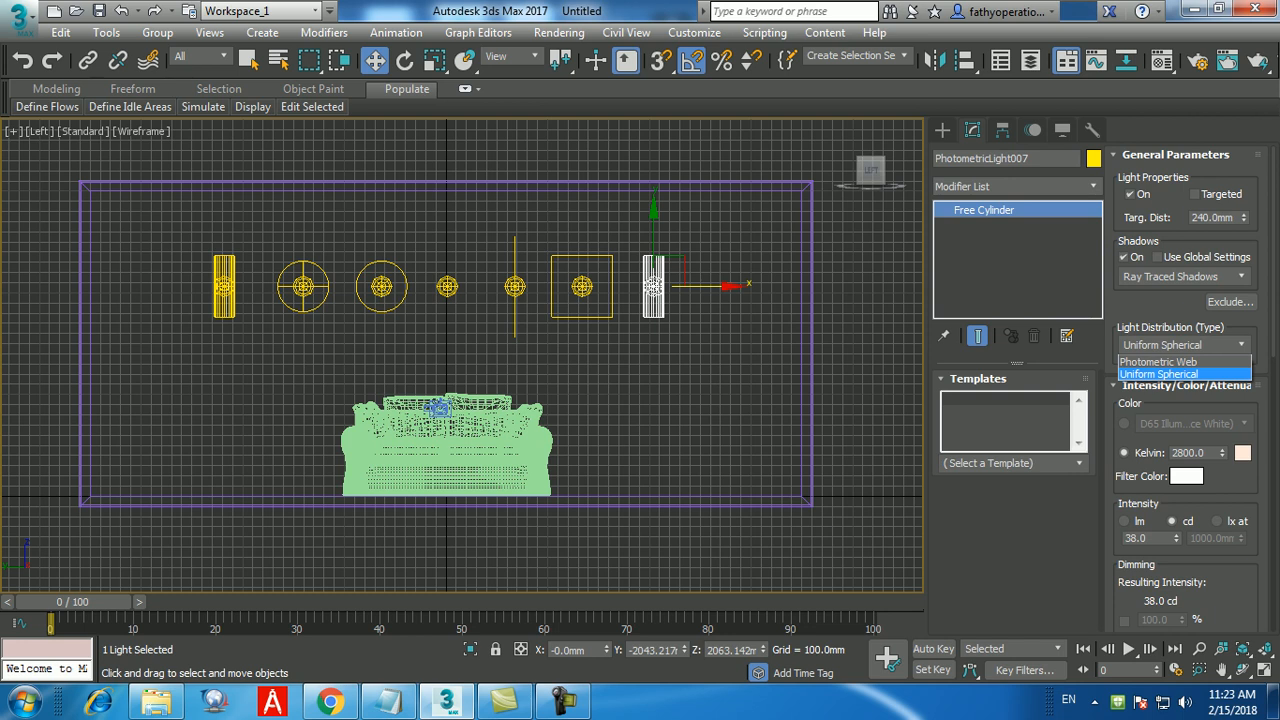
left_click(1158, 361)
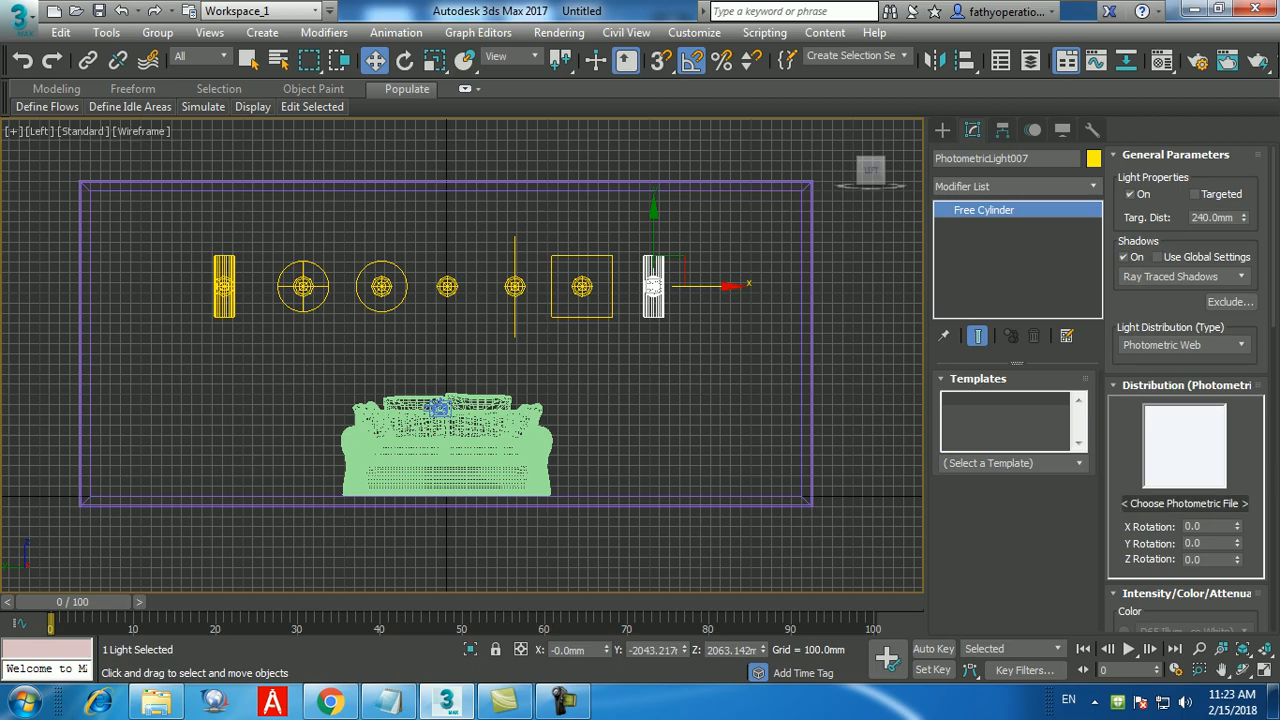
Step: Switch to Chrome and view the general web results for ".ies lights" instead of the image results
left_click(329, 702)
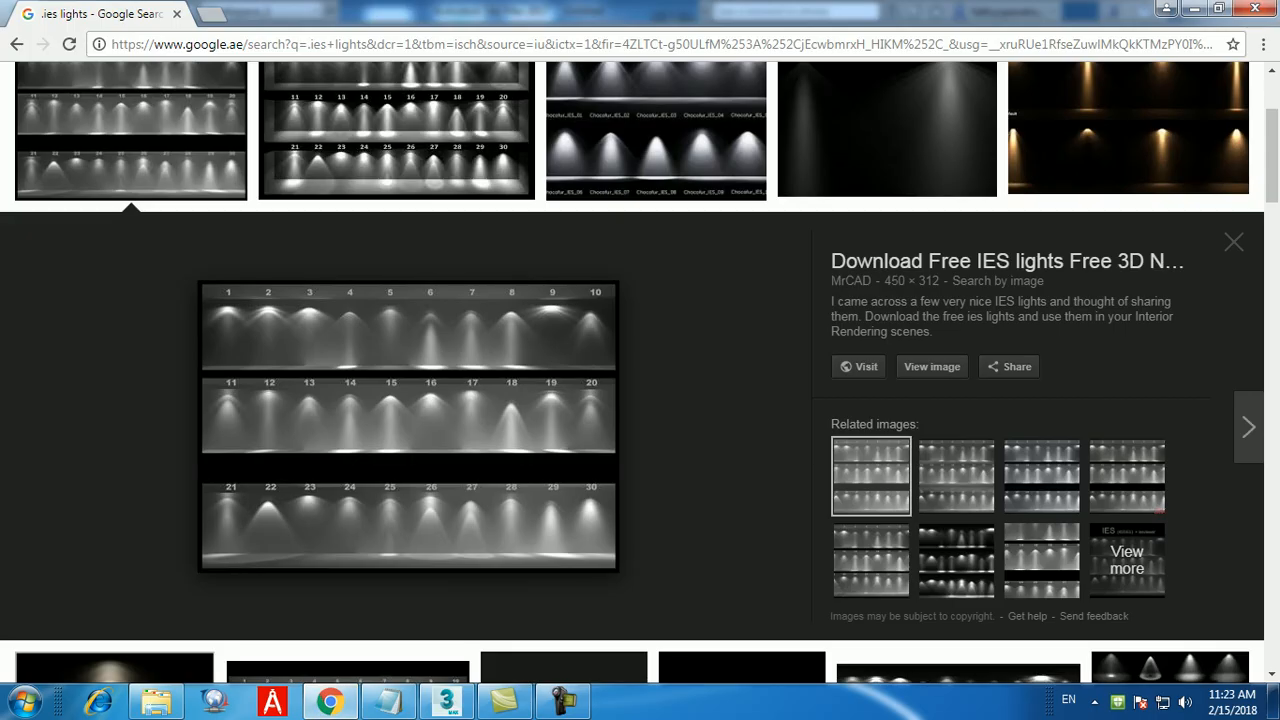
scroll(200, 350, "up", 3)
left_click(162, 155)
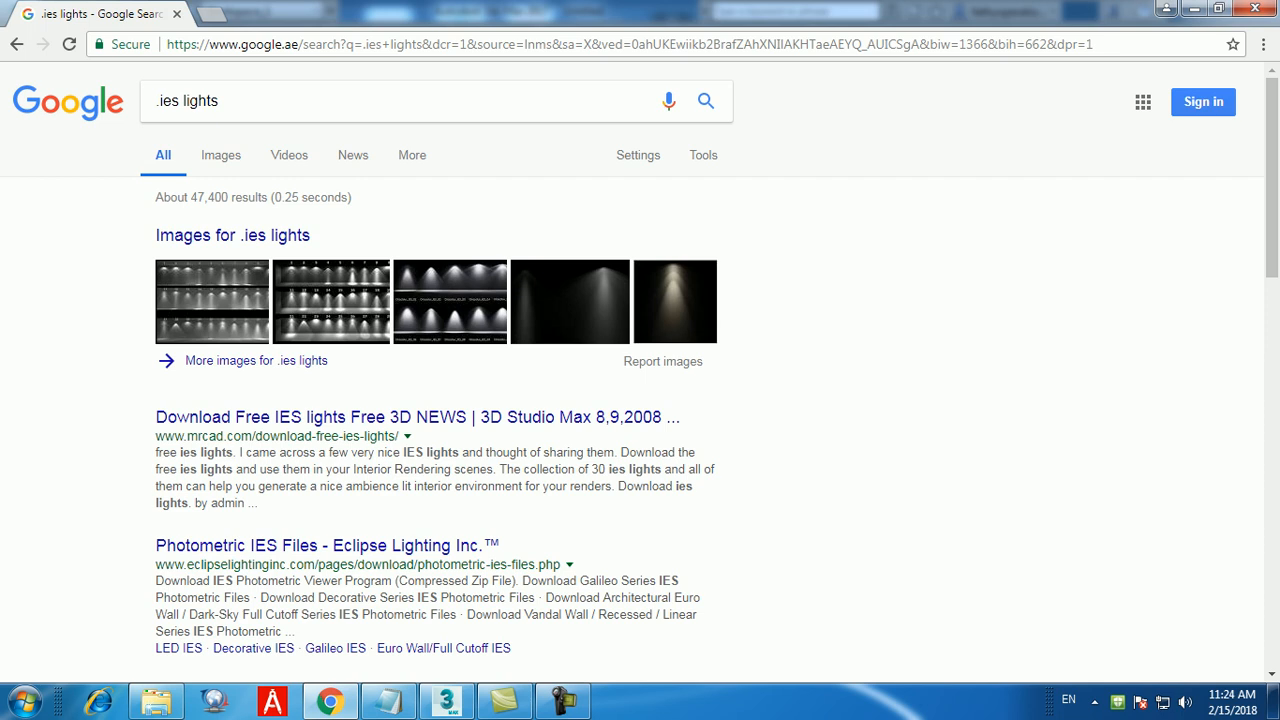
mouse_move(447, 703)
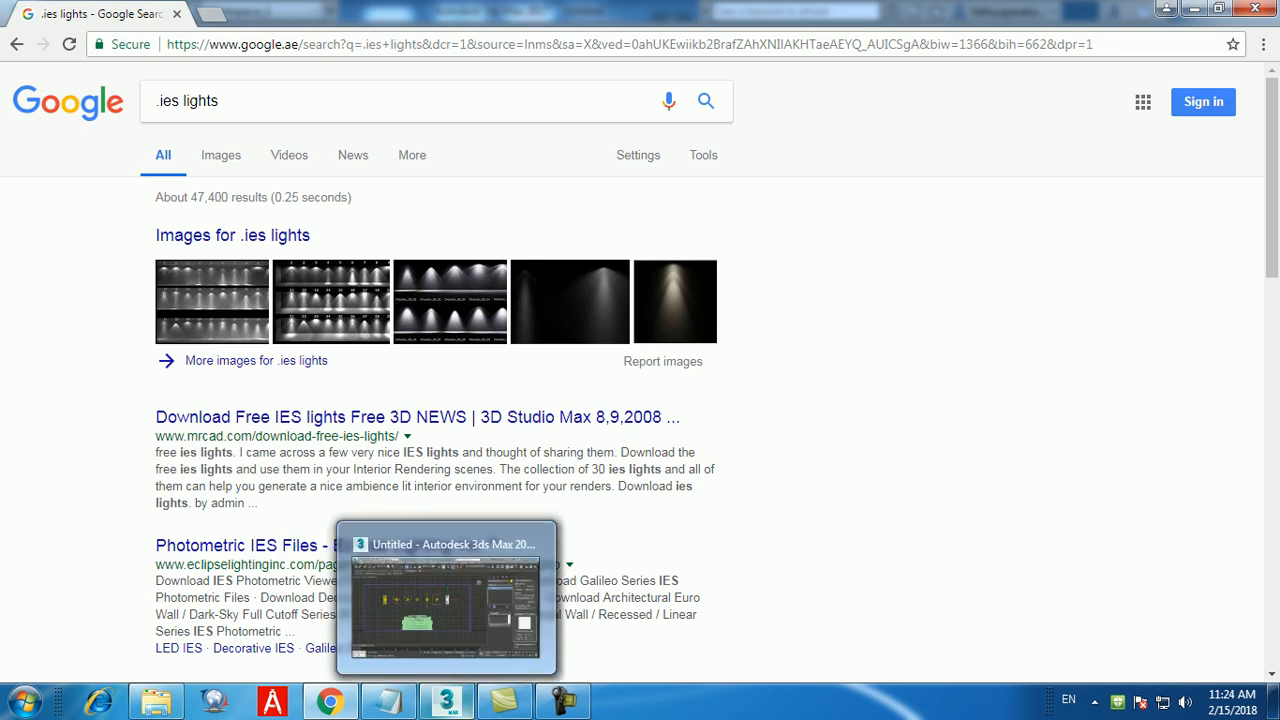
mouse_move(388, 703)
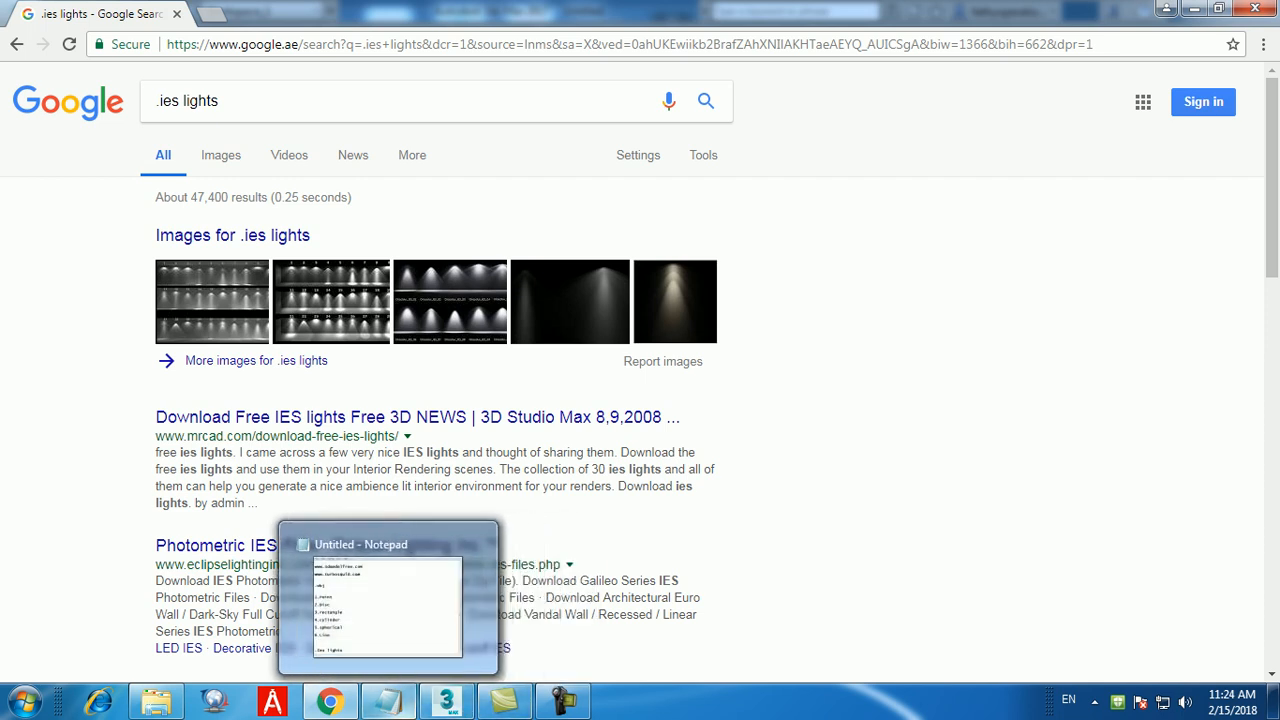
Step: Switch to 3ds Max and apply the Recessed 75W Lamp (web) template to the selected photometric web light
left_click(447, 703)
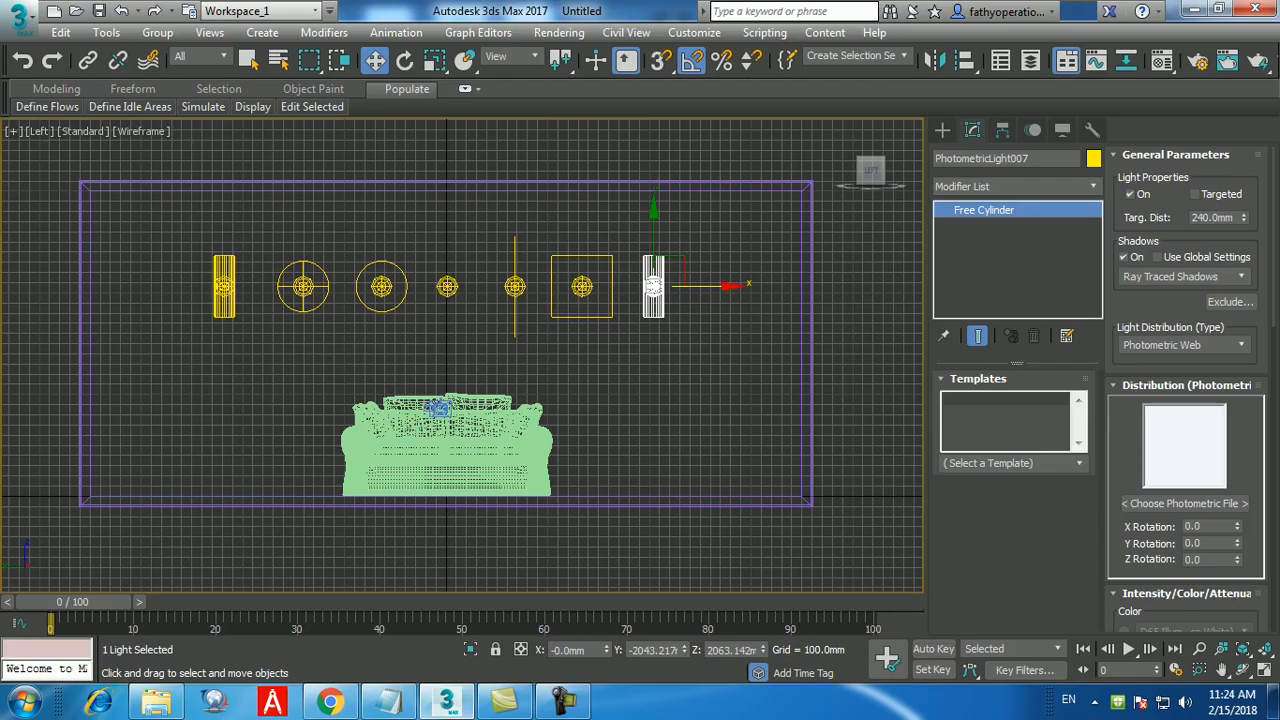
left_click(1012, 463)
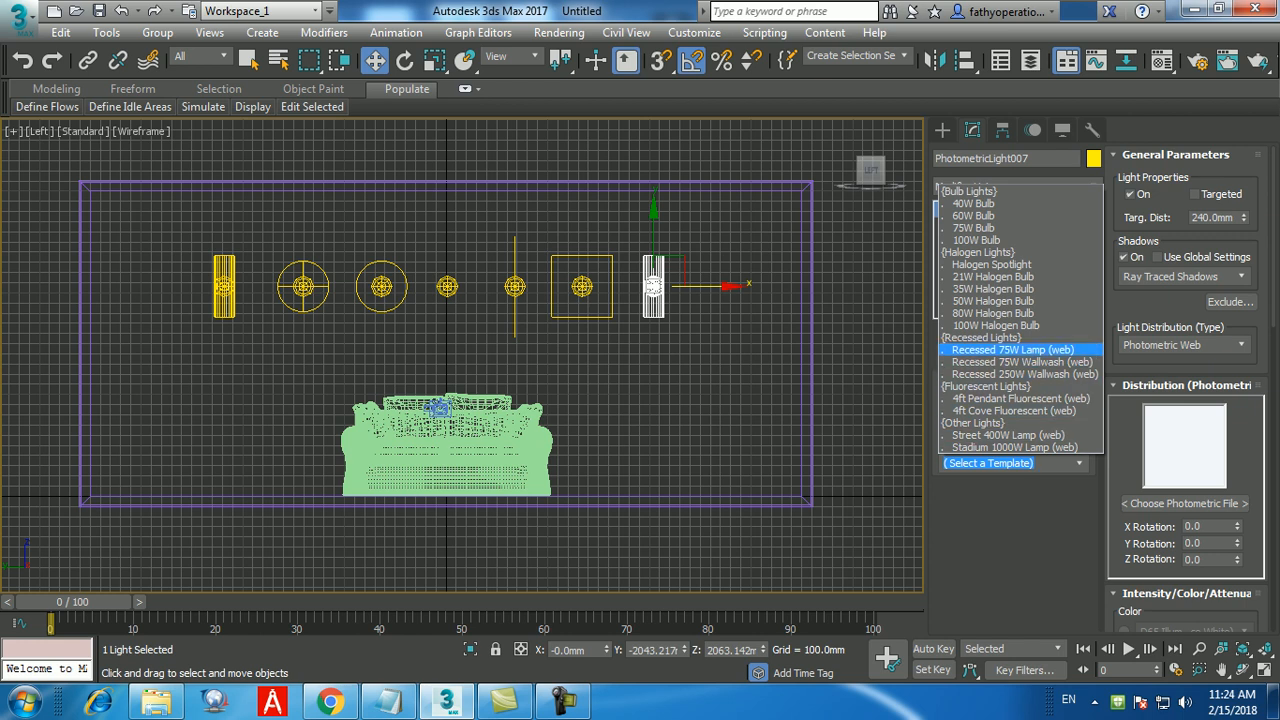
left_click(1012, 349)
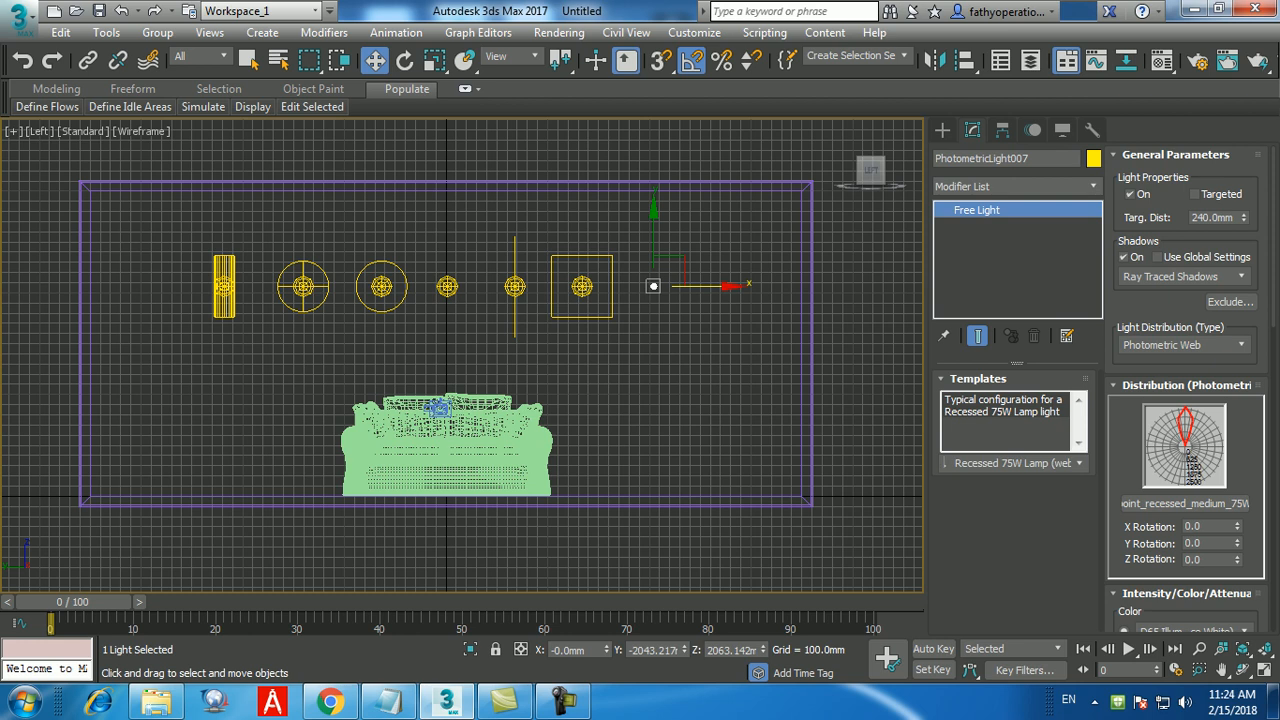
left_click(1012, 463)
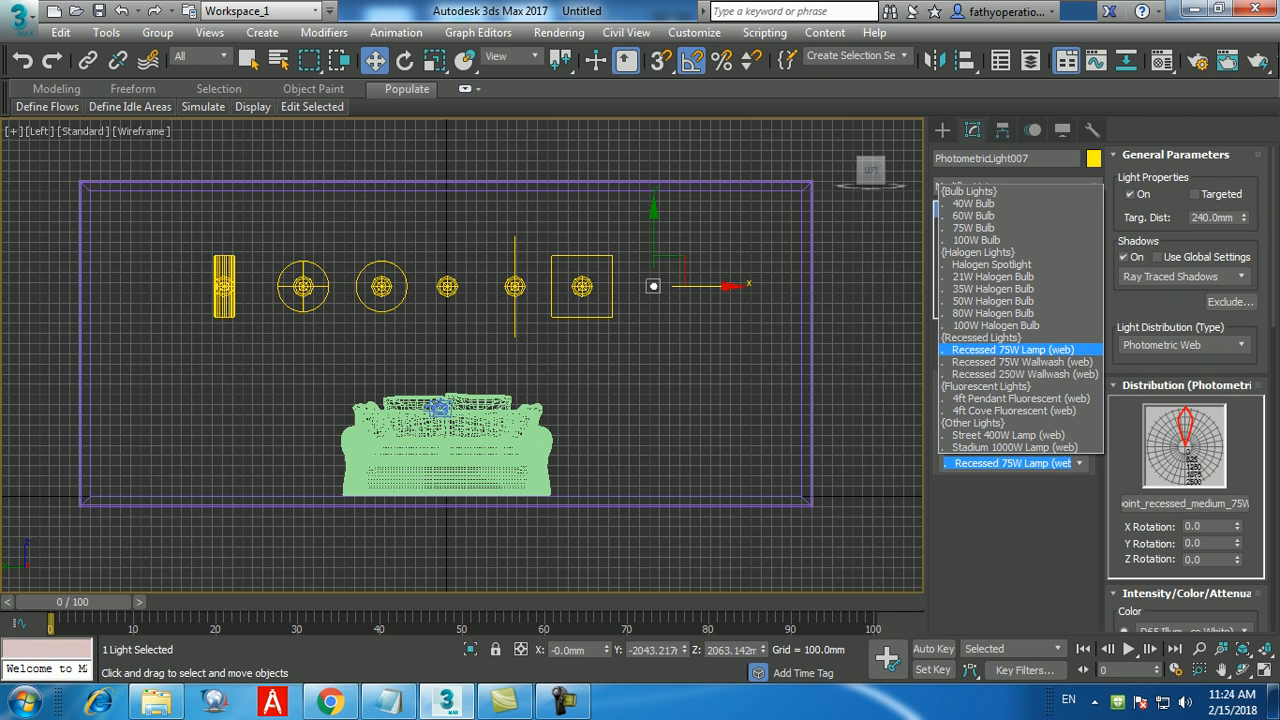
key("Return")
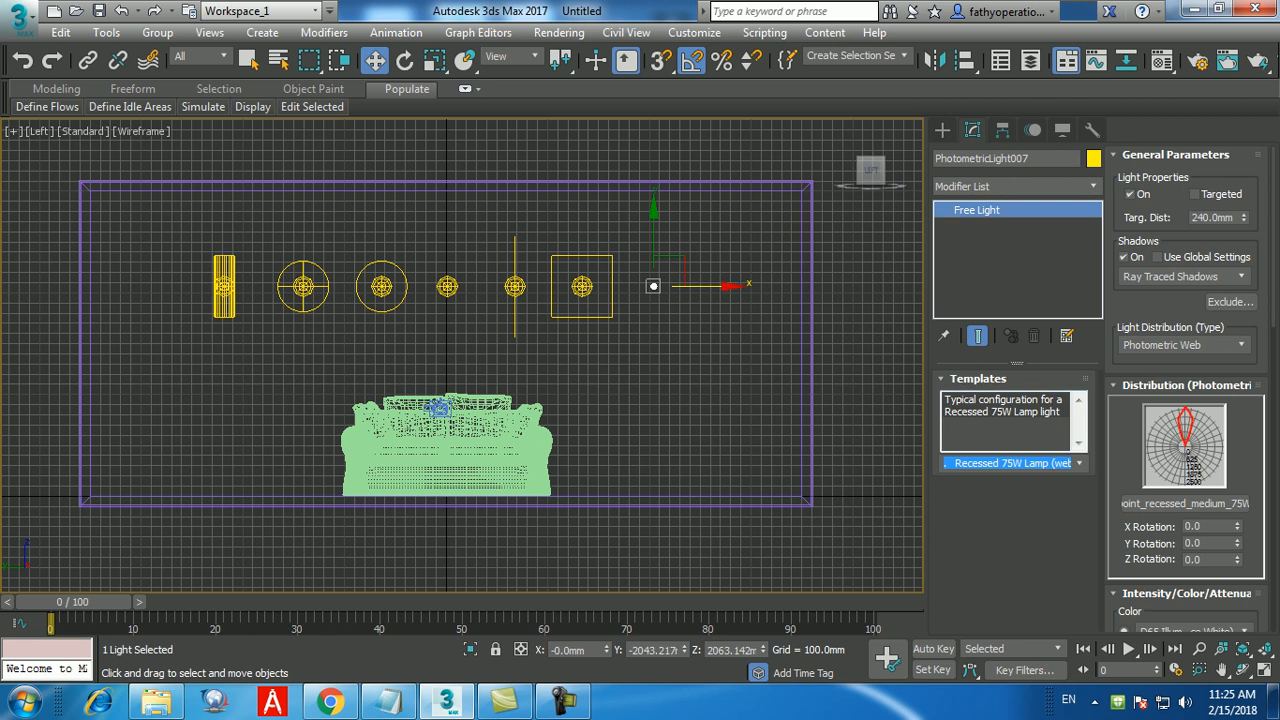
Step: Move the web light in the Top view toward the wall behind the sofa, to X about 2283 mm
key("alt+w")
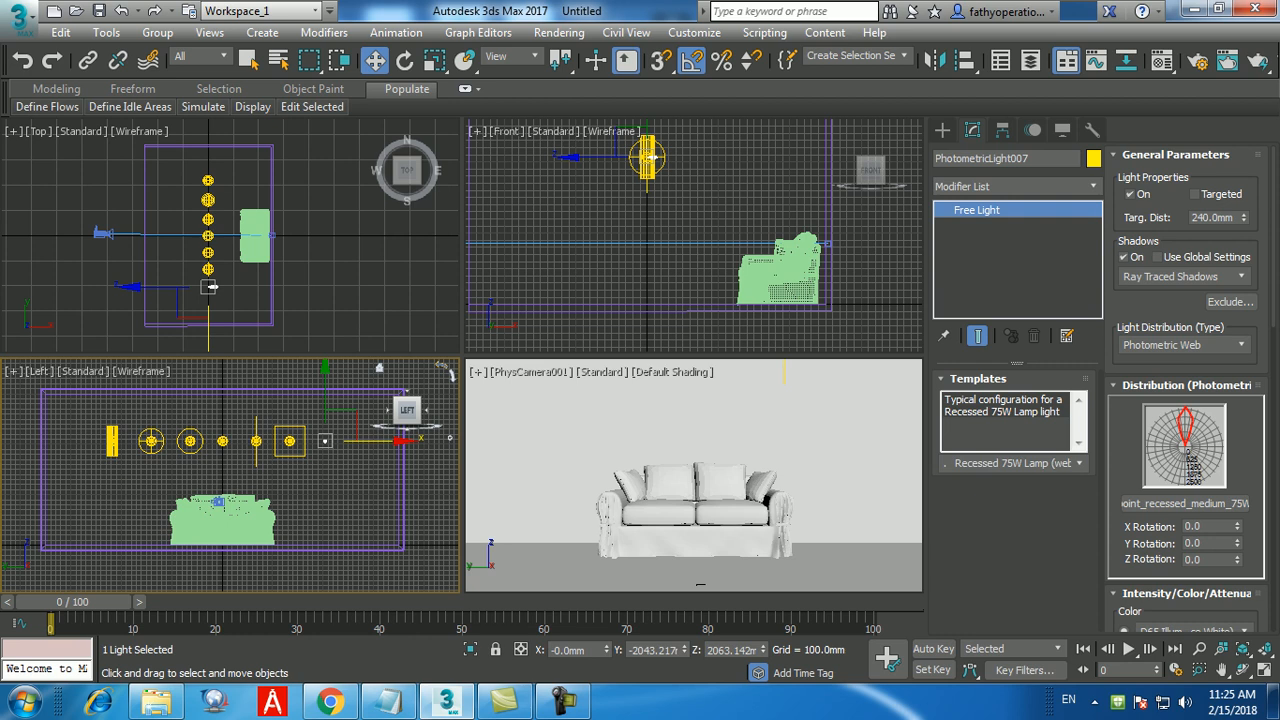
key("alt+w")
middle_click_drag(376, 198, 480, 289)
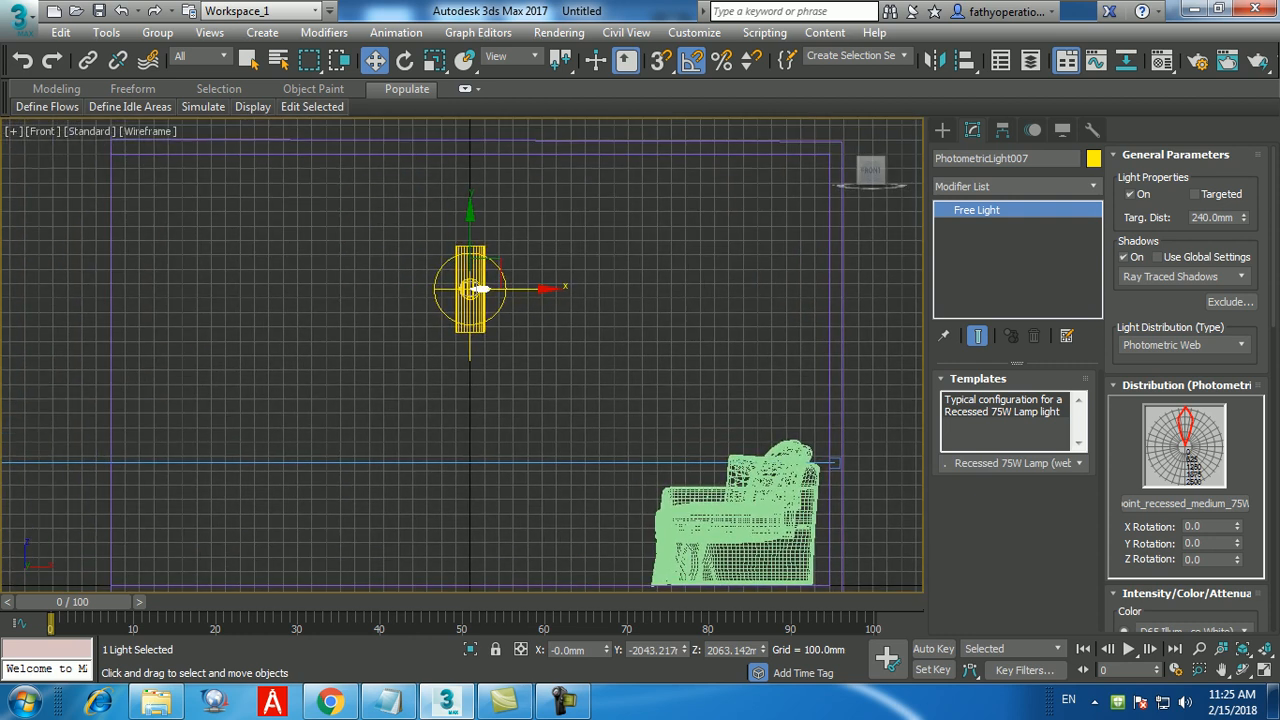
key("ctrl+d")
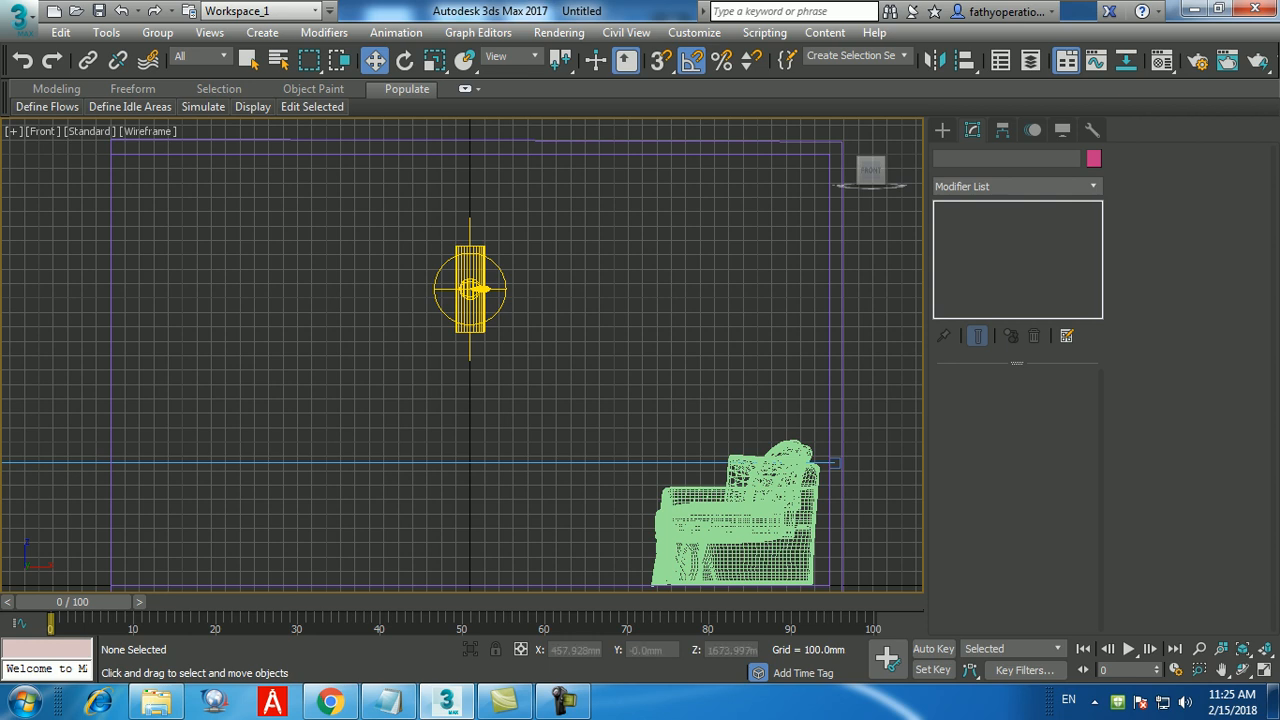
key("alt+w")
key("alt+w")
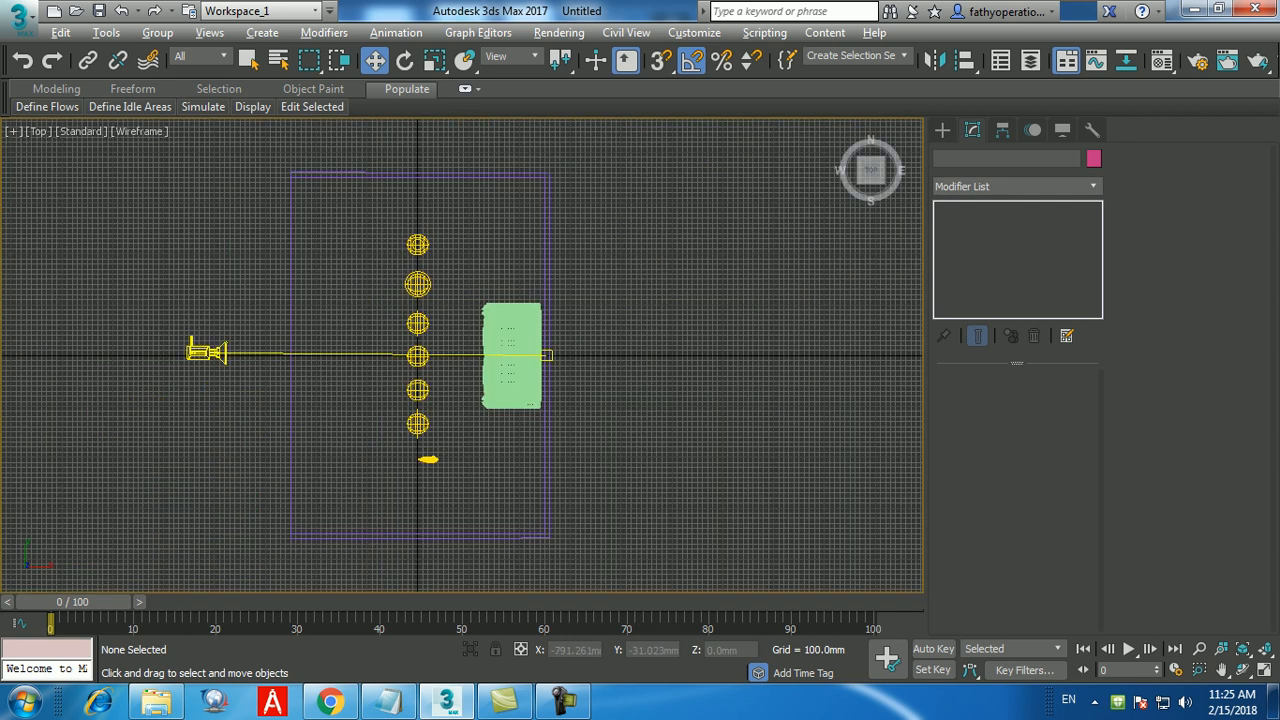
middle_click_drag(461, 453, 456, 439)
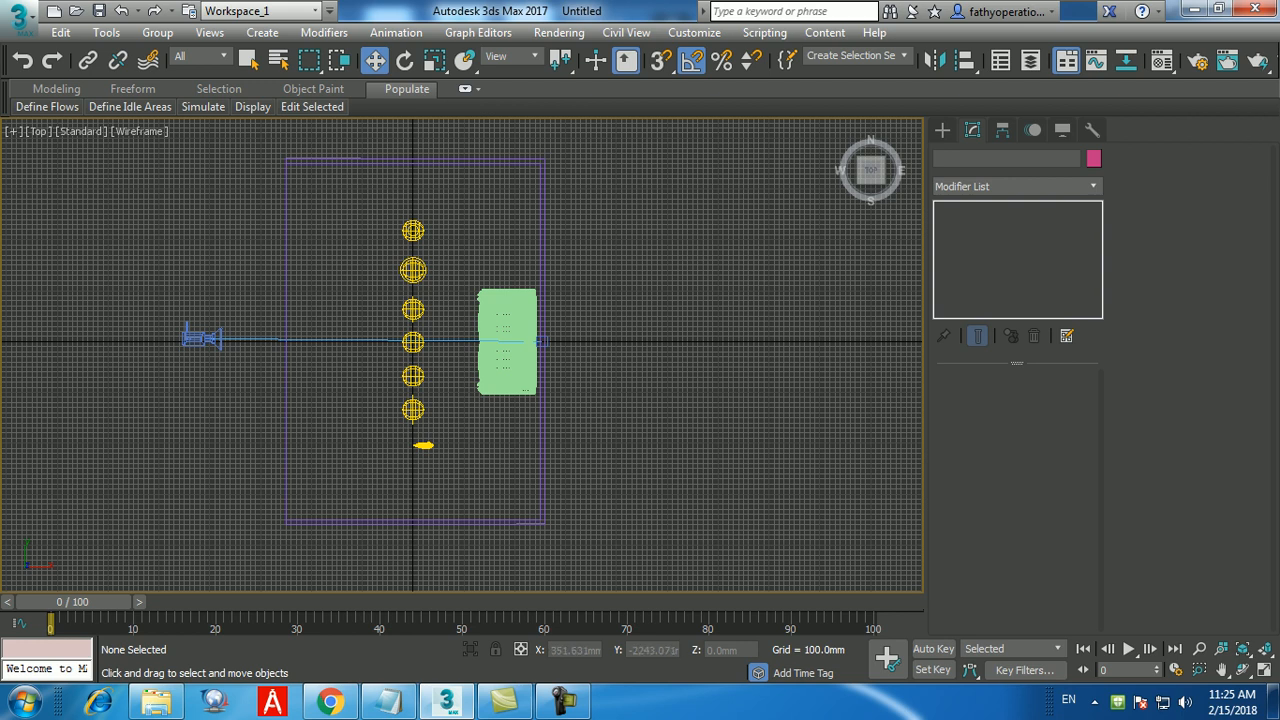
left_click(423, 445)
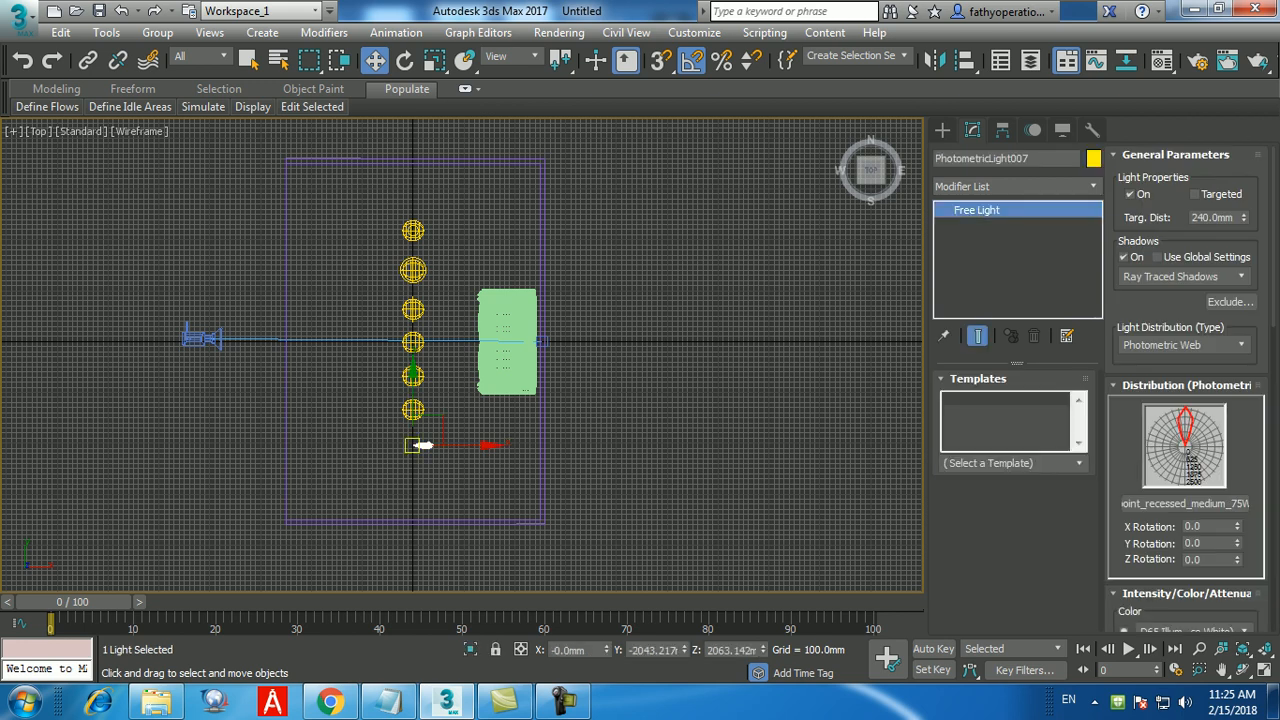
left_click_drag(440, 445, 519, 429)
scroll(537, 453, "up", 3)
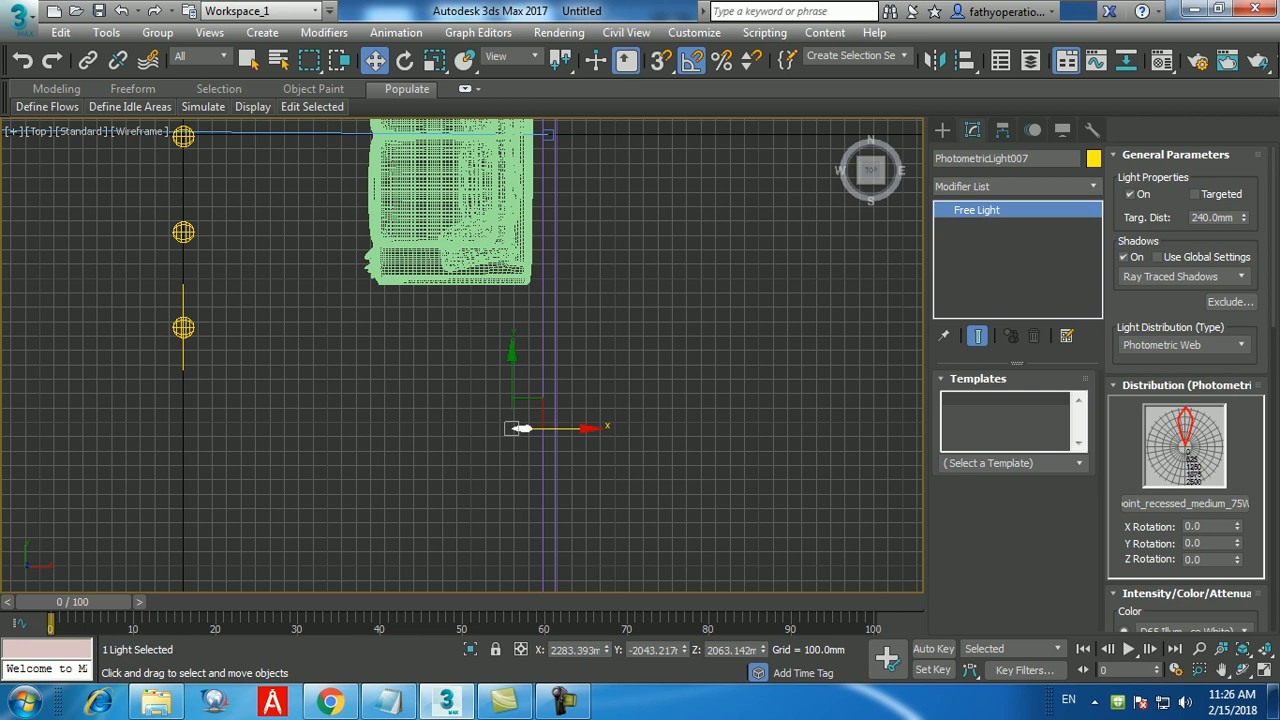
Step: Try rotating the web light freehand in the Front view and setting its Z rotation to 0, undoing each attempt
key("alt+w")
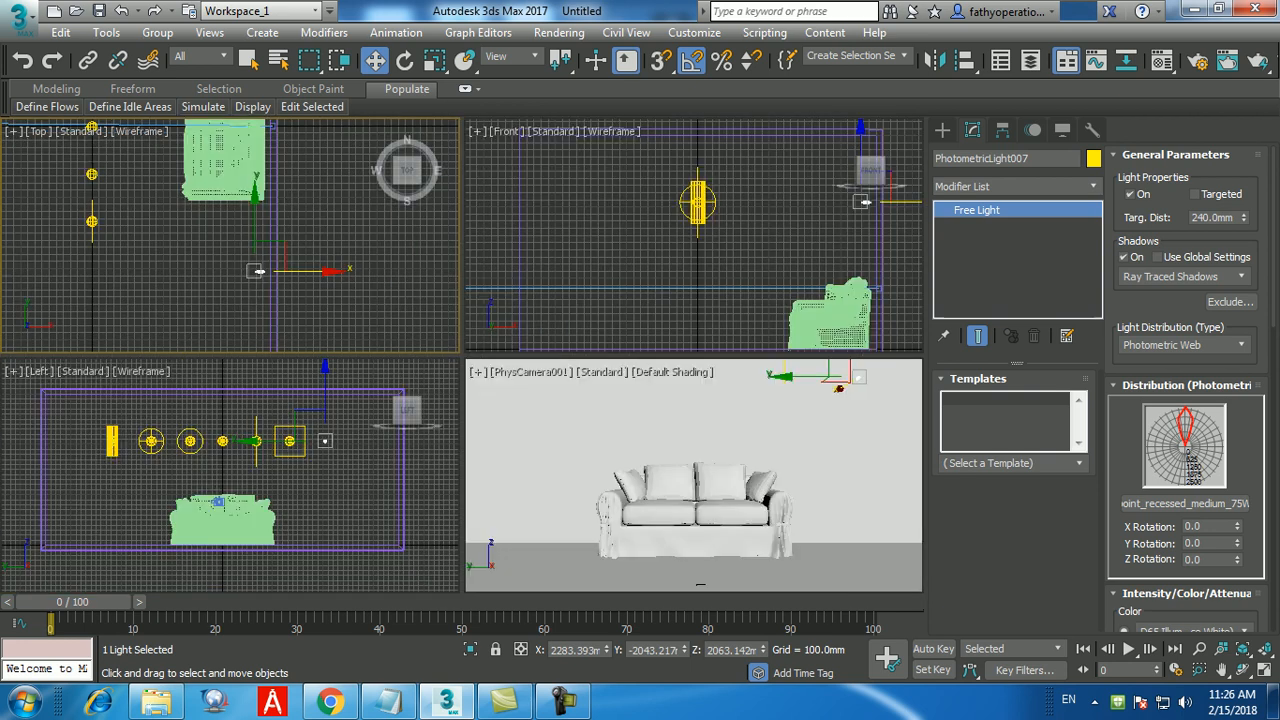
middle_click_drag(715, 244, 622, 257)
key("alt+w")
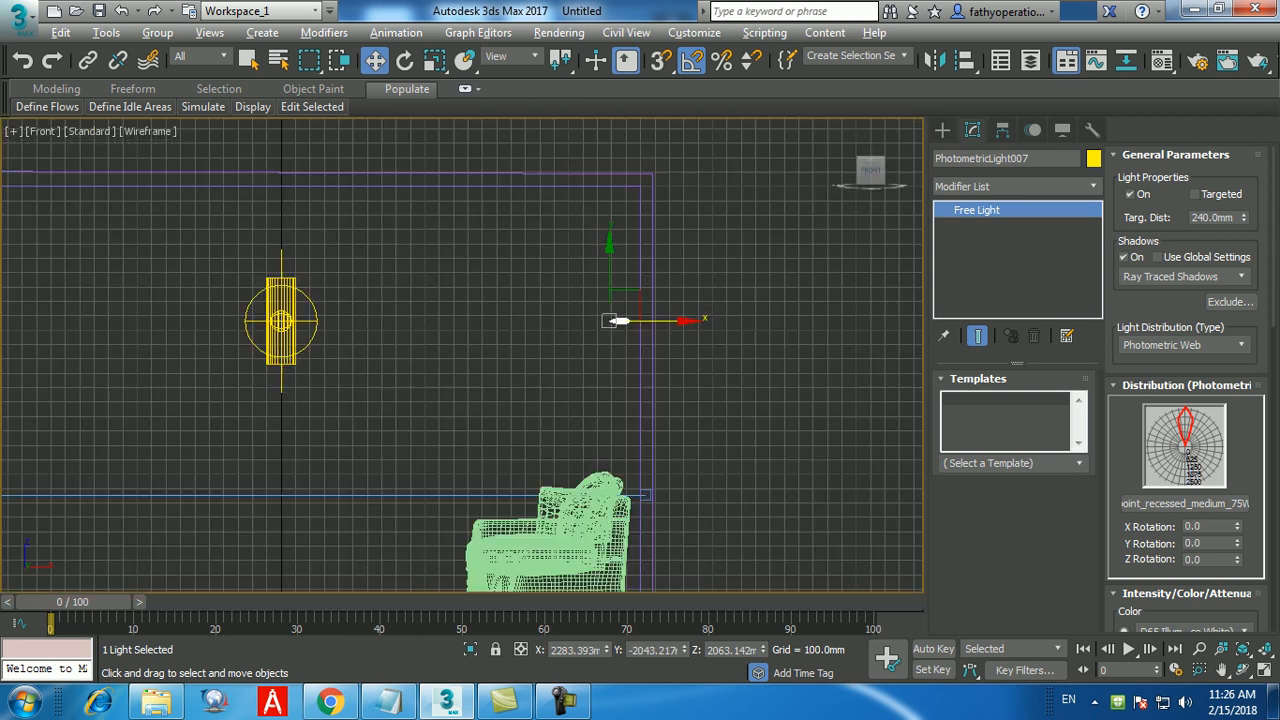
middle_click_drag(647, 368, 653, 326)
scroll(647, 356, "up", 2)
scroll(653, 326, "down", 1)
scroll(653, 326, "up", 1)
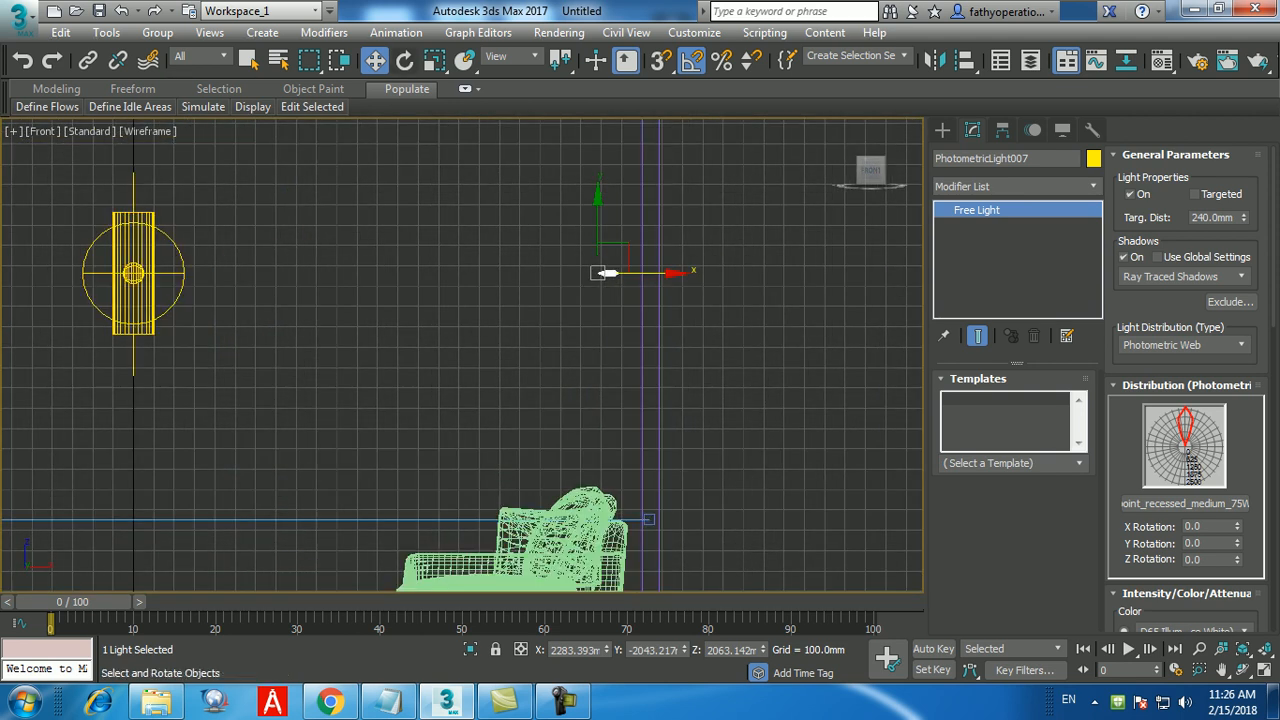
key("e")
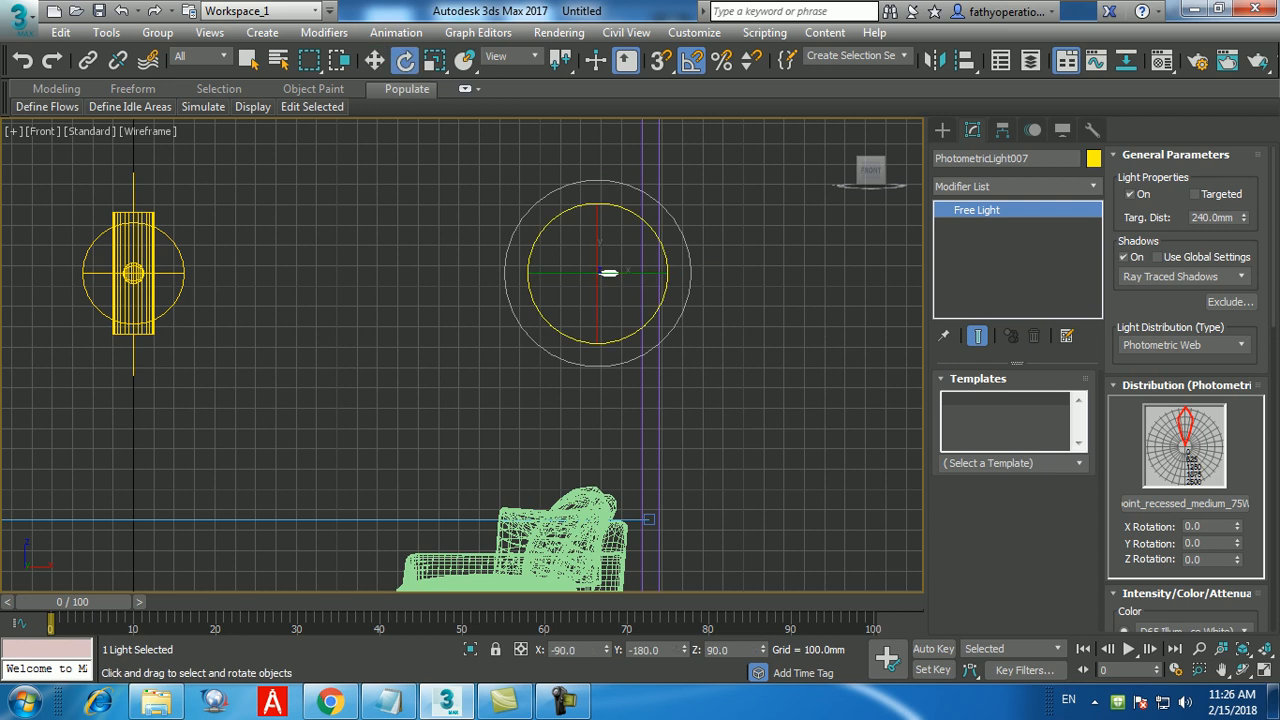
left_click_drag(662, 244, 704, 346)
key("ctrl+z")
left_click(718, 650)
type("0")
key("Return")
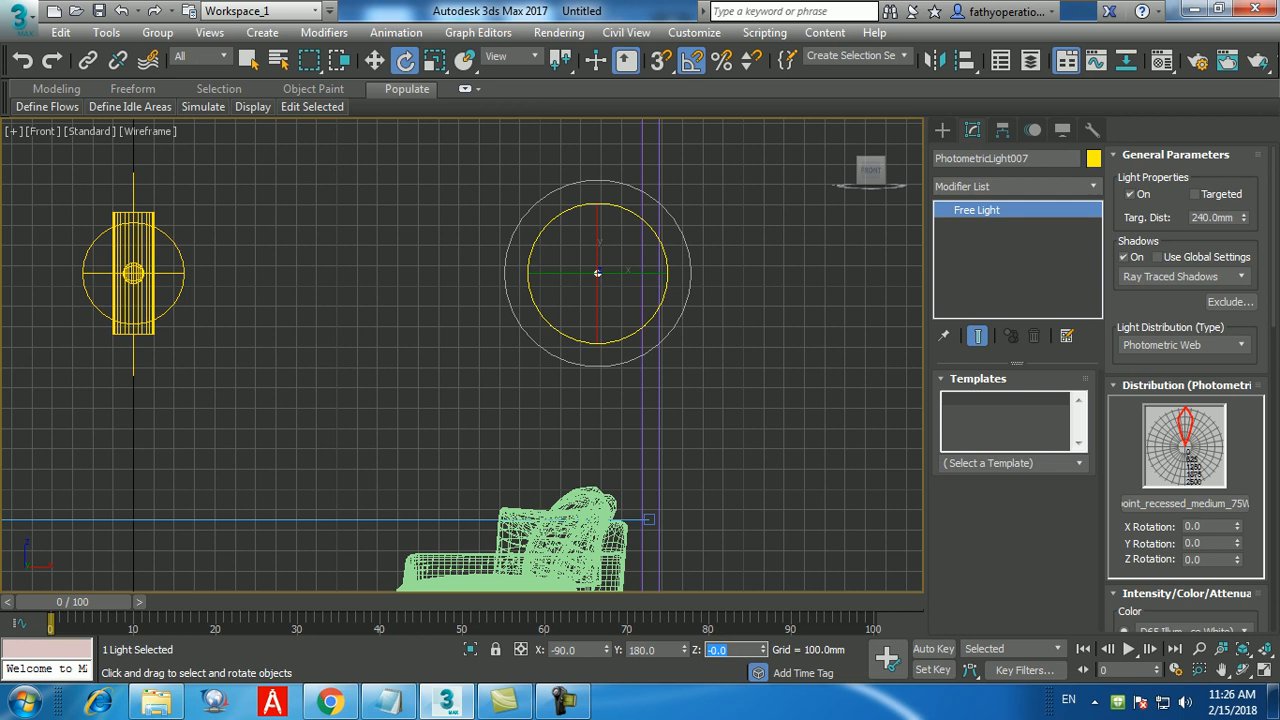
middle_click_drag(662, 245, 664, 238)
key("ctrl+z")
Step: Rotate the web light to point straight down and move it against the wall behind the sofa, to X about 2486 mm
left_click_drag(664, 238, 704, 338)
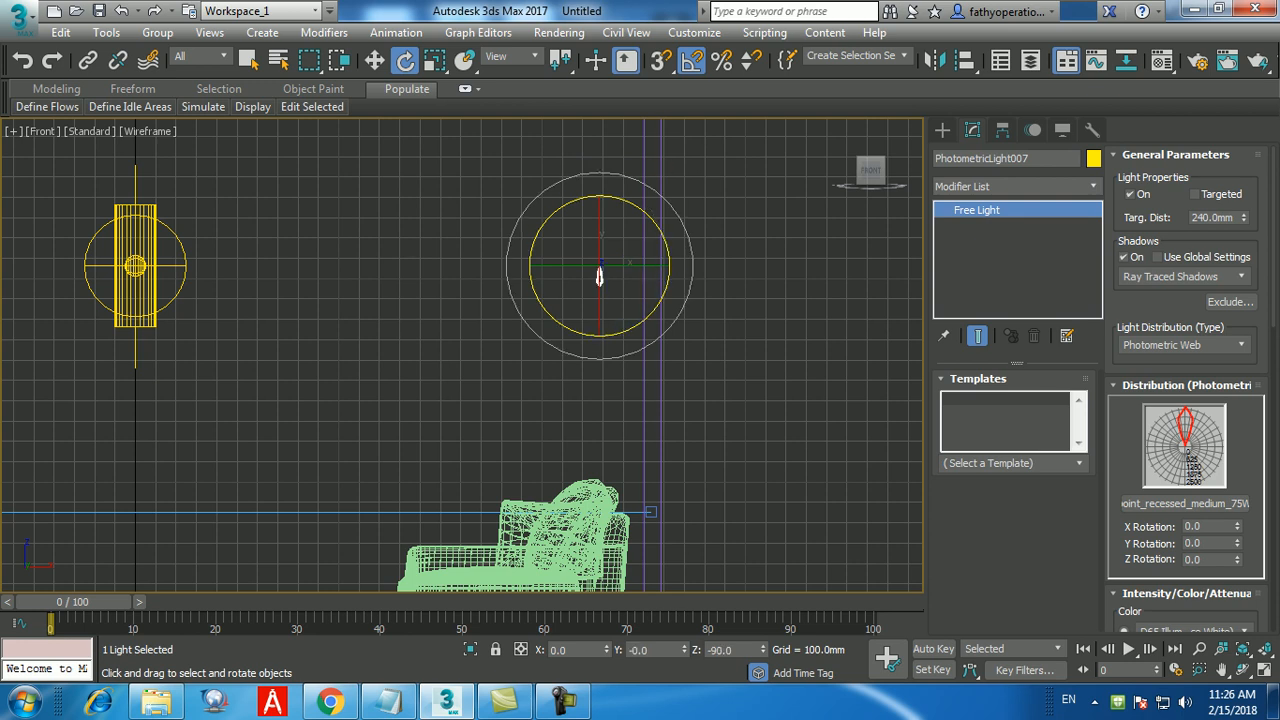
key("w")
left_click(704, 338)
left_click_drag(599, 277, 640, 275)
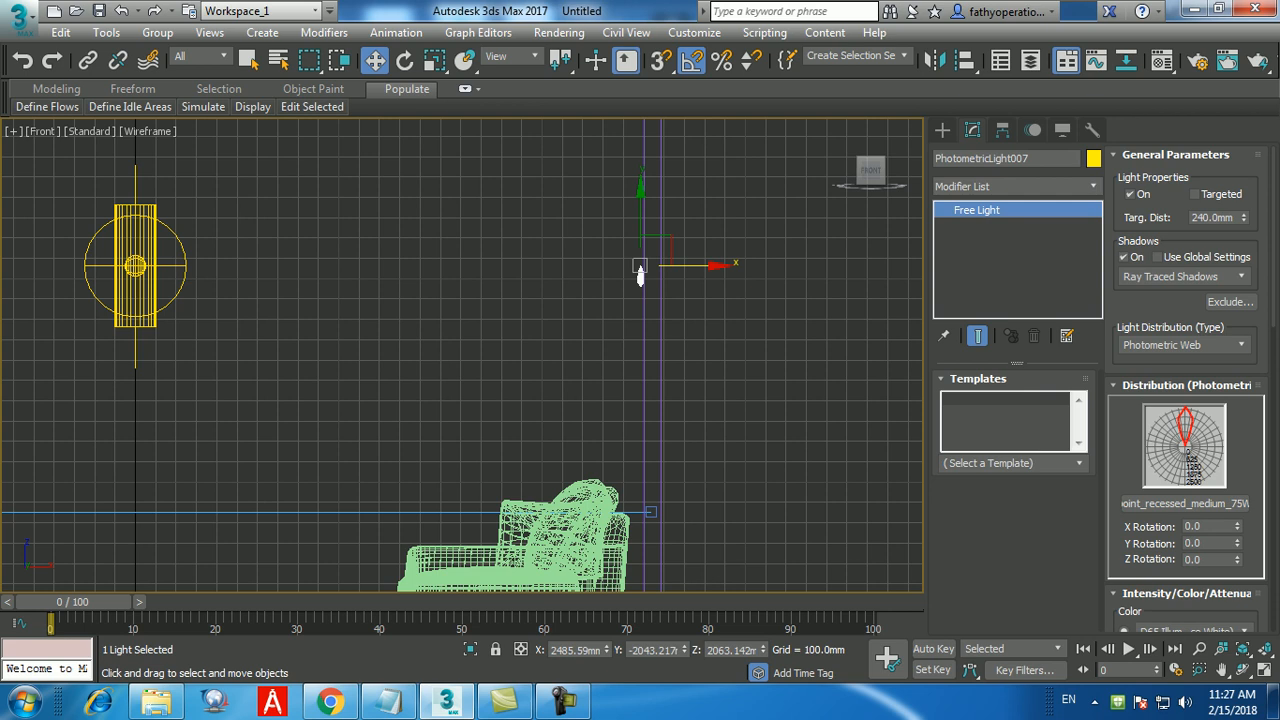
Step: Try tilting the web light in the Front view by setting its Z rotation to -5
key("e")
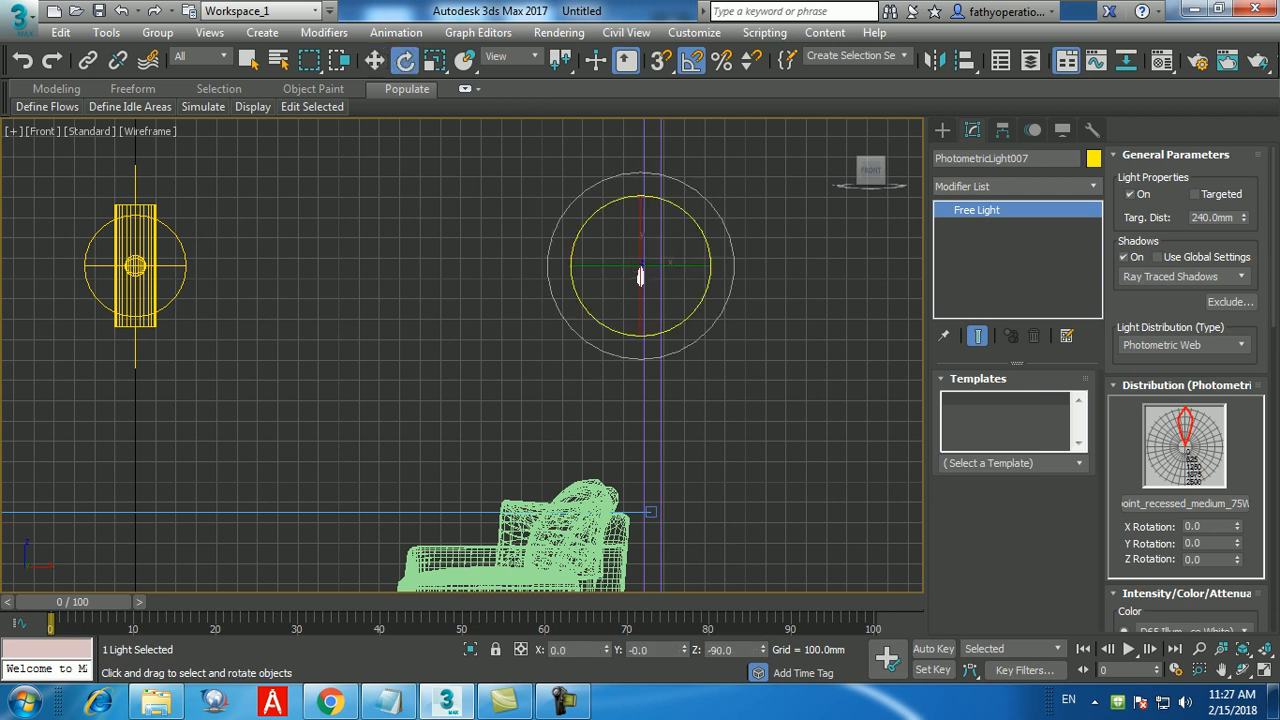
double_click(722, 650)
type("-5")
key("Return")
left_click_drag(708, 248, 706, 241)
Step: Move the six other photometric lights together in the Front view toward the wall behind the sofa, to X about 2149 mm
key("alt+w")
right_click(694, 430)
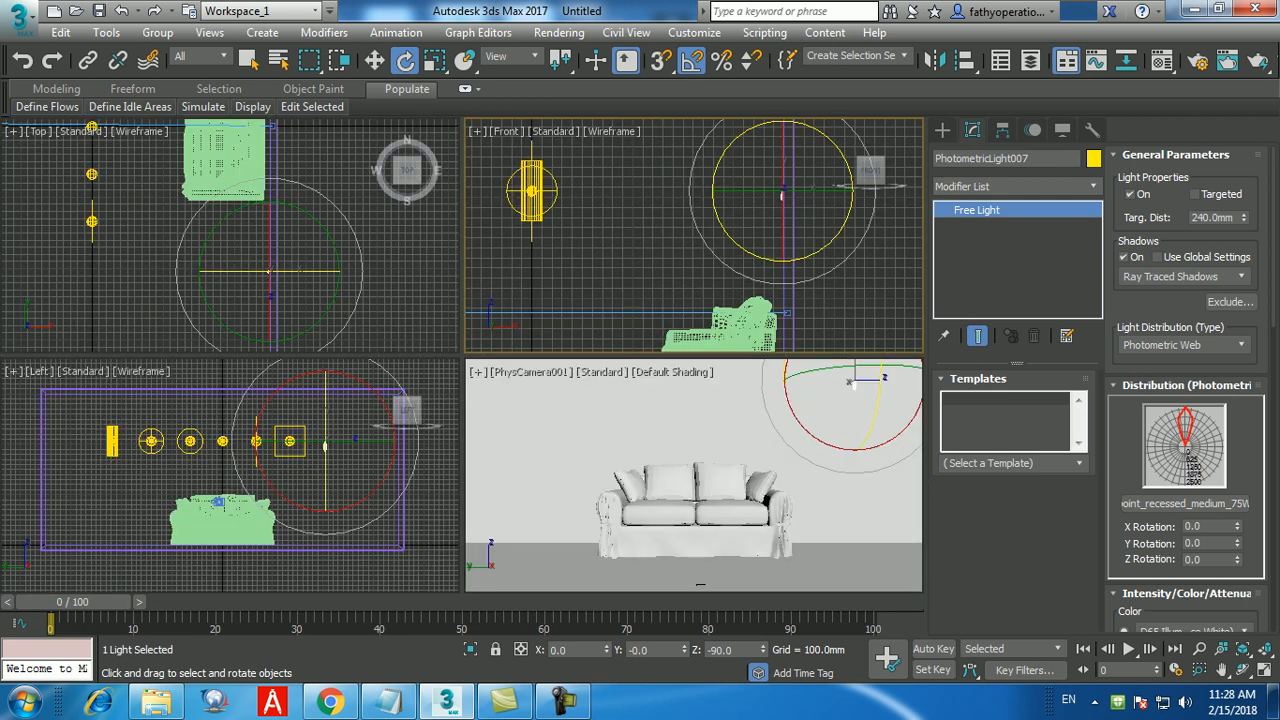
key("alt+w")
key("alt+w")
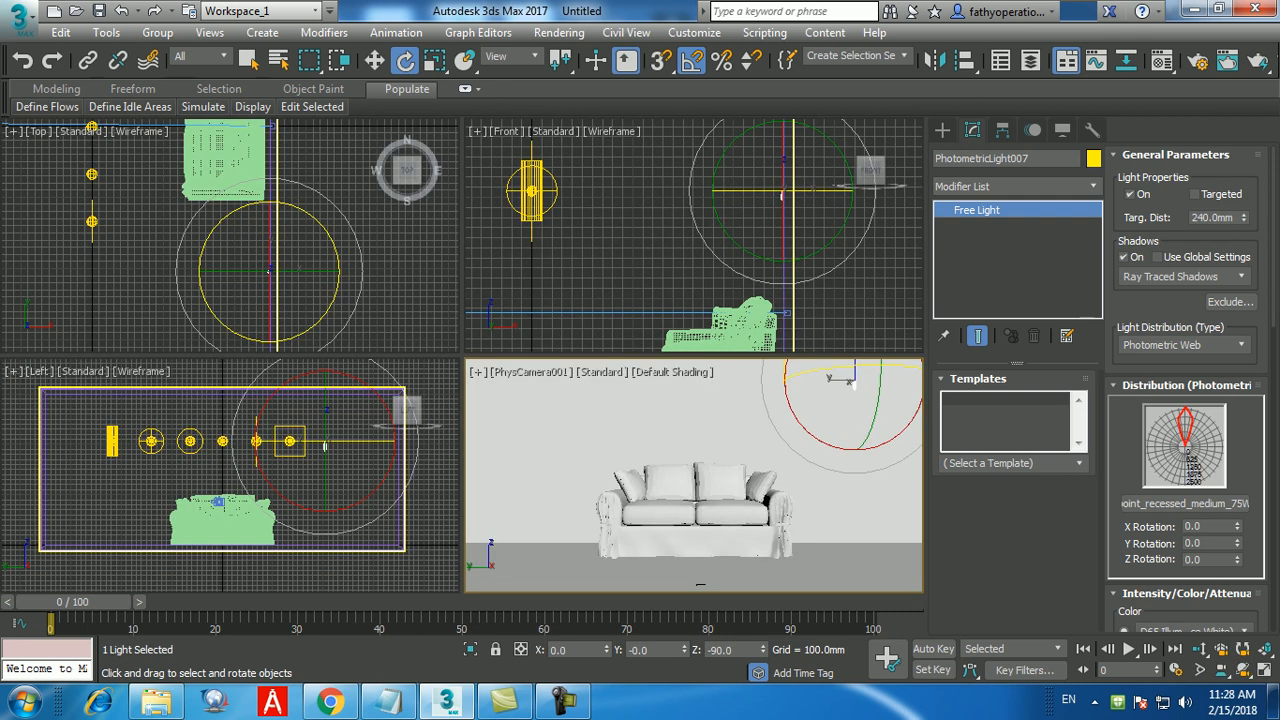
left_click(623, 243)
key("alt+w")
scroll(625, 225, "down", 3)
scroll(386, 329, "down", 2)
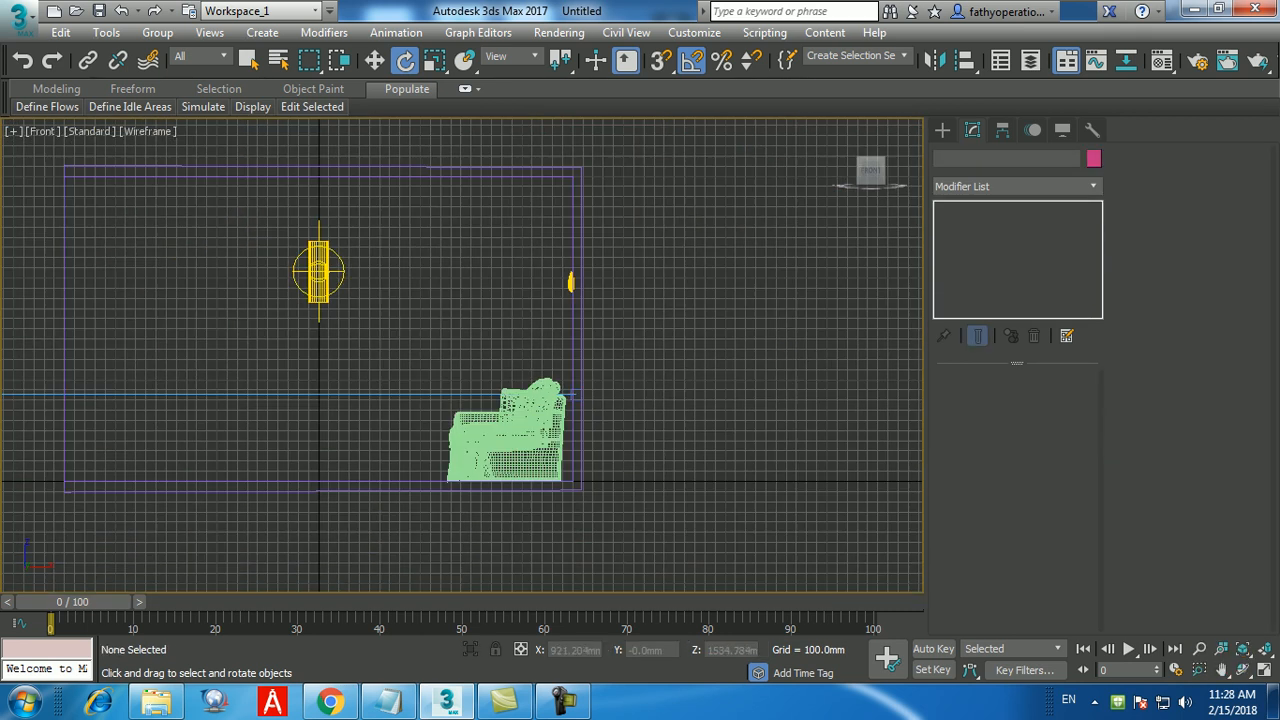
left_click_drag(395, 335, 263, 200)
key("w")
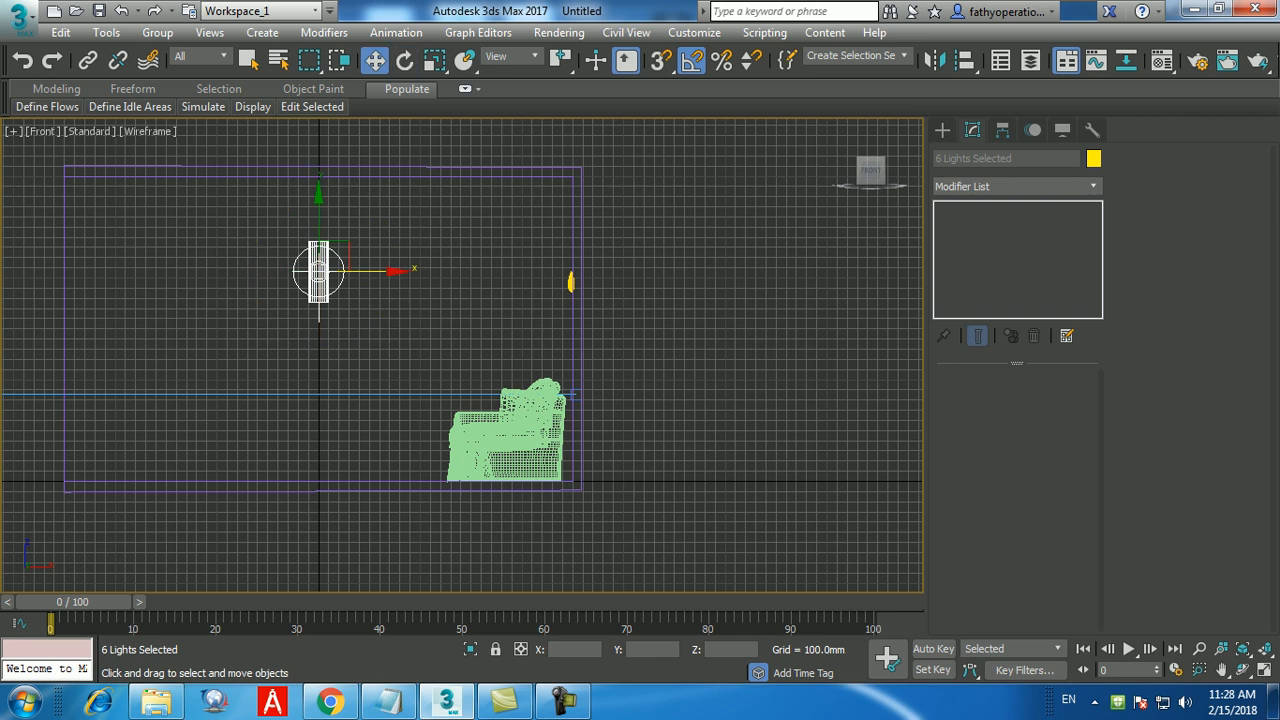
left_click_drag(319, 270, 537, 270)
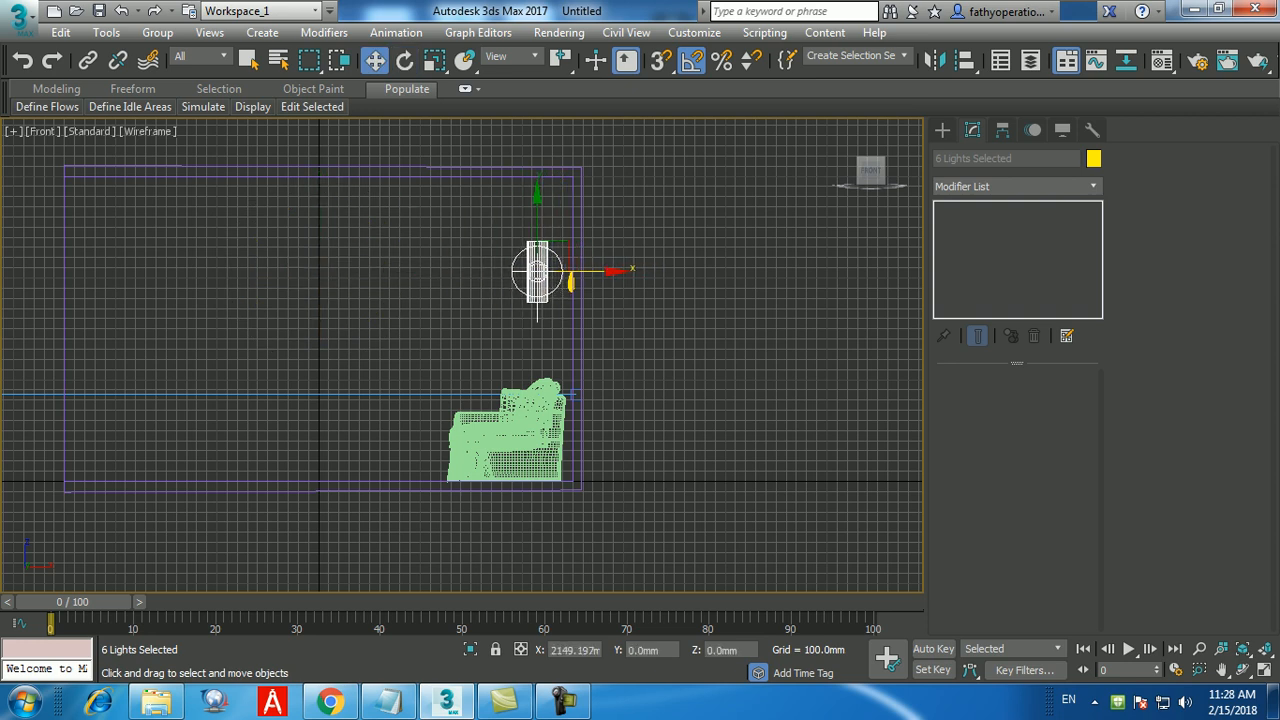
left_click(622, 356)
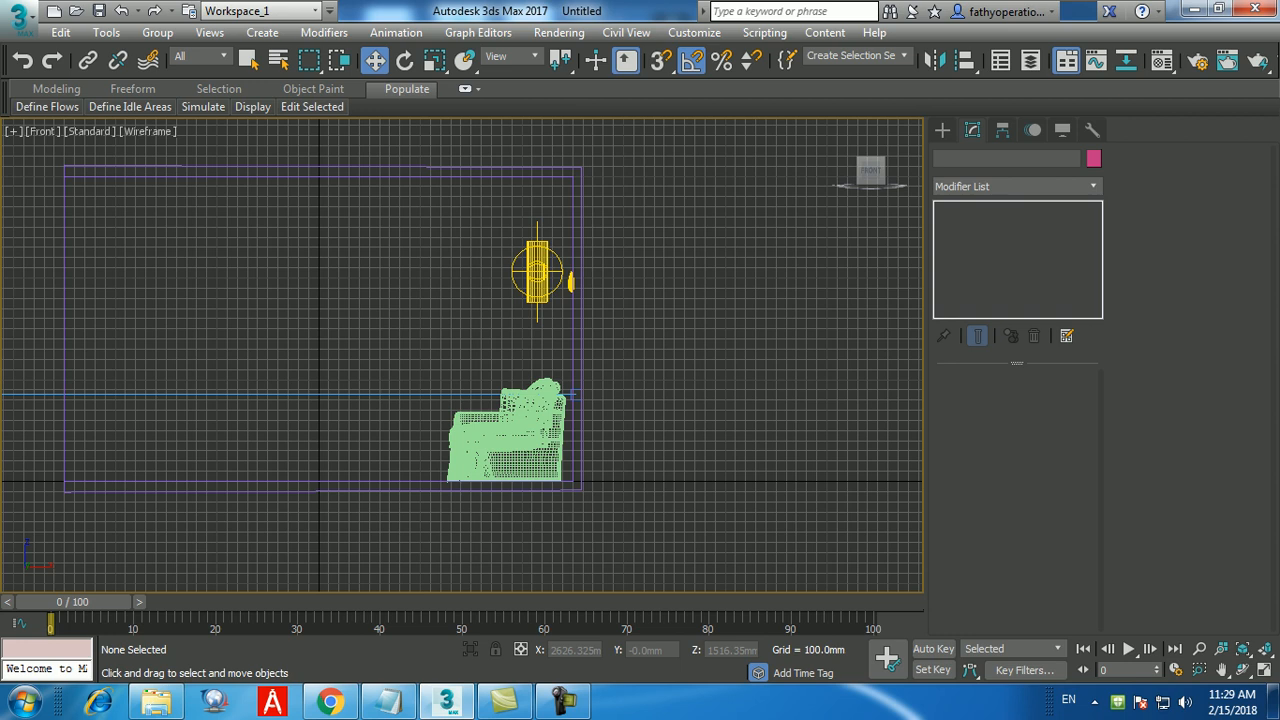
Step: Pan the physical camera view until the whole row of lights above the sofa is framed
key("alt+w")
left_click(578, 420)
key("alt+w")
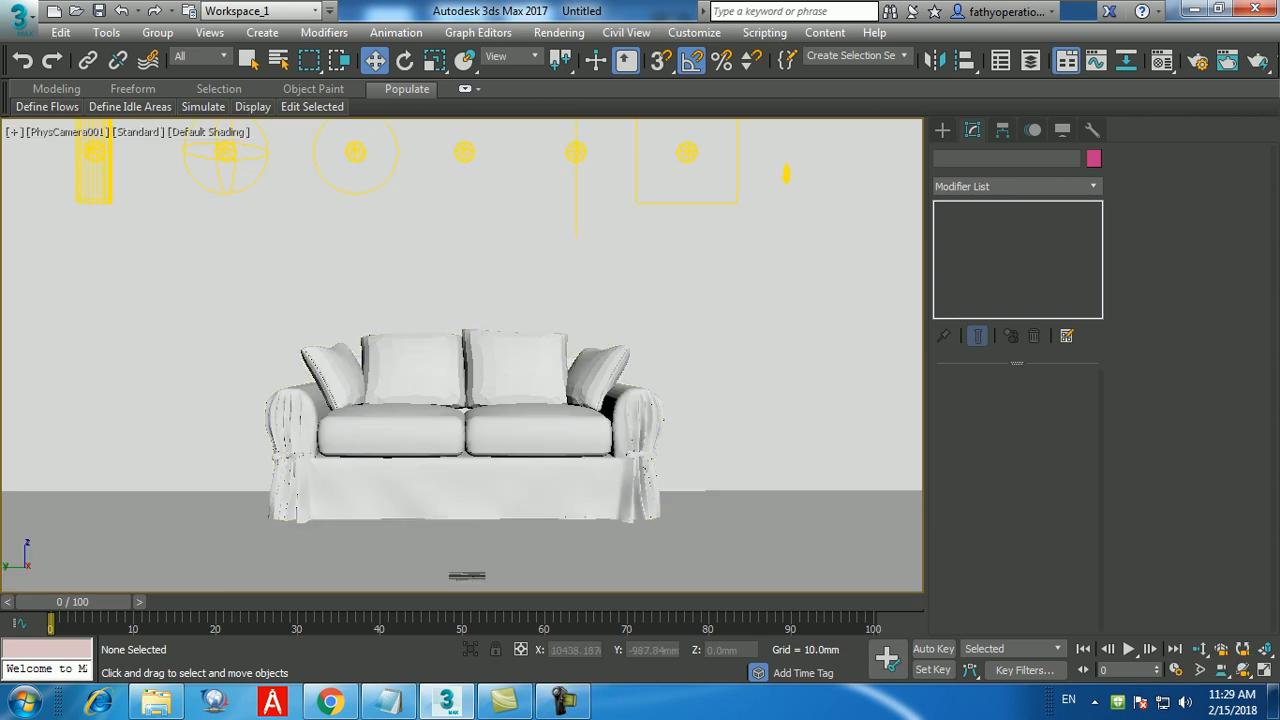
middle_click_drag(480, 420, 490, 460)
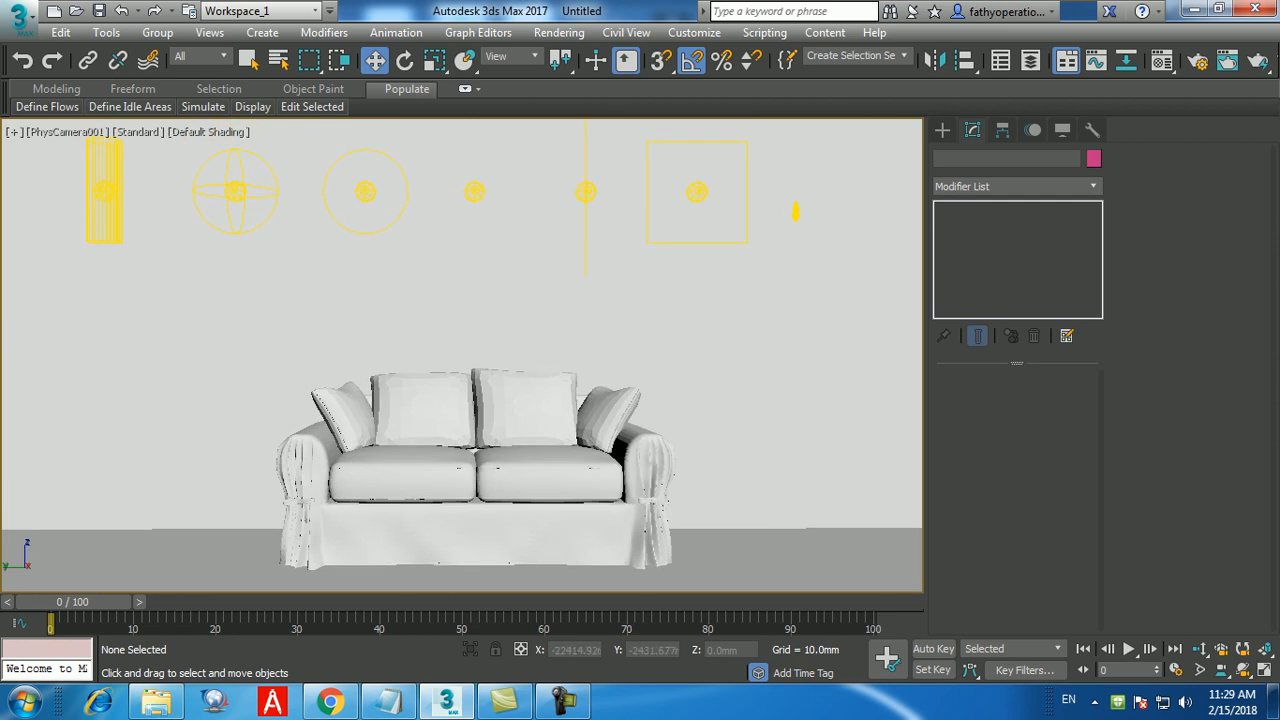
mouse_move(480, 325)
middle_mouse_down()
mouse_move(493, 340)
mouse_move(481, 342)
middle_mouse_up()
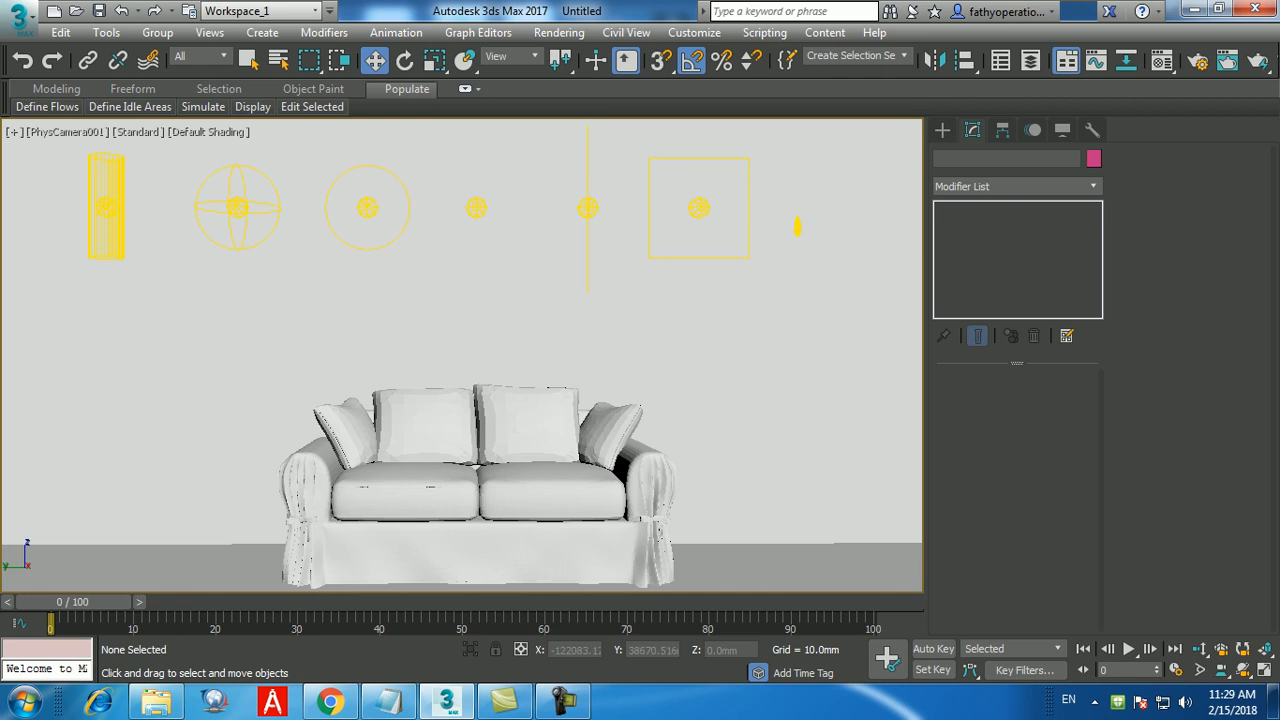
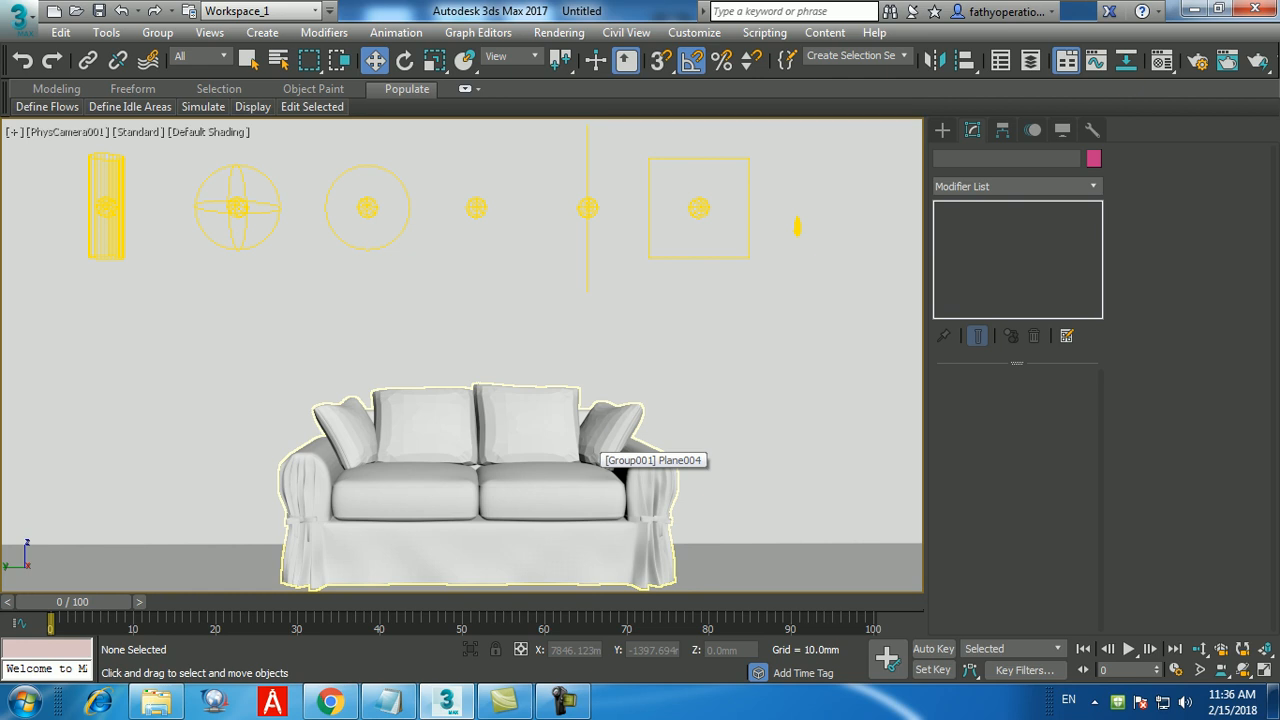
Step: Select the physical camera in the Top view and open its Aperture value for editing
key("alt+w")
left_click(420, 335)
key("alt+w")
scroll(424, 396, "down", 3)
middle_click_drag(424, 396, 594, 473)
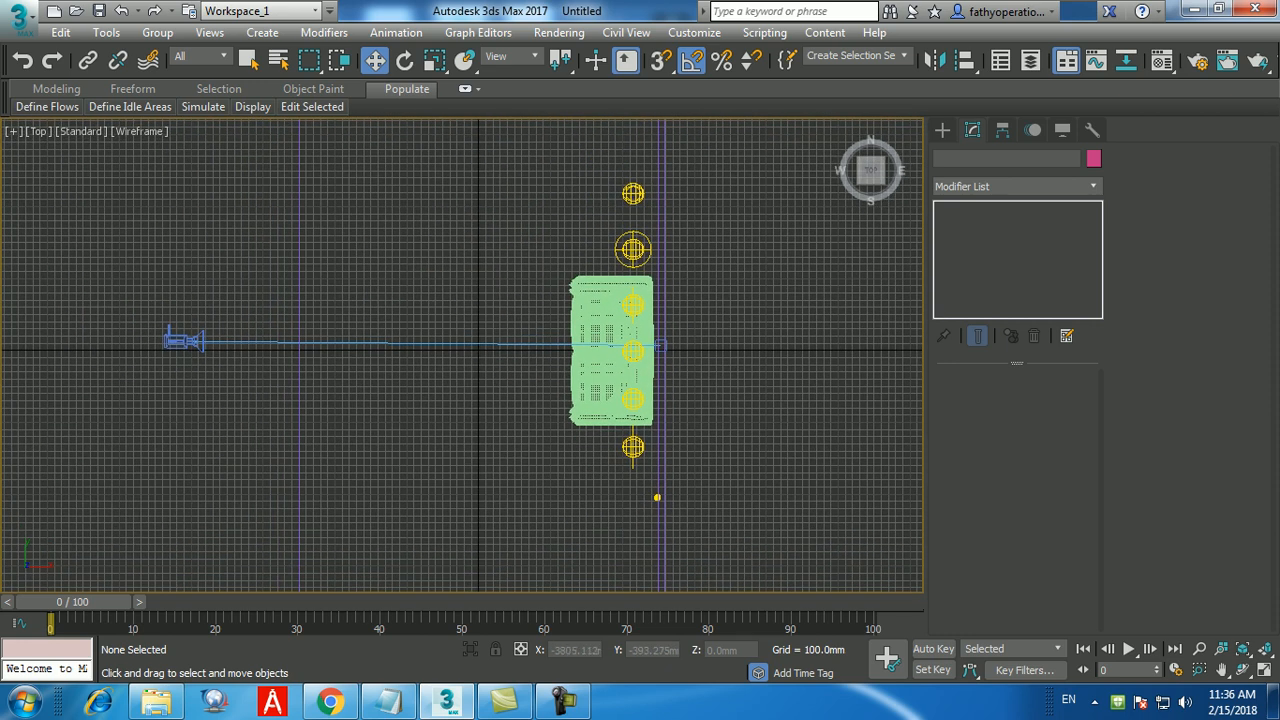
left_click(183, 341)
left_click(183, 341)
left_click(183, 341)
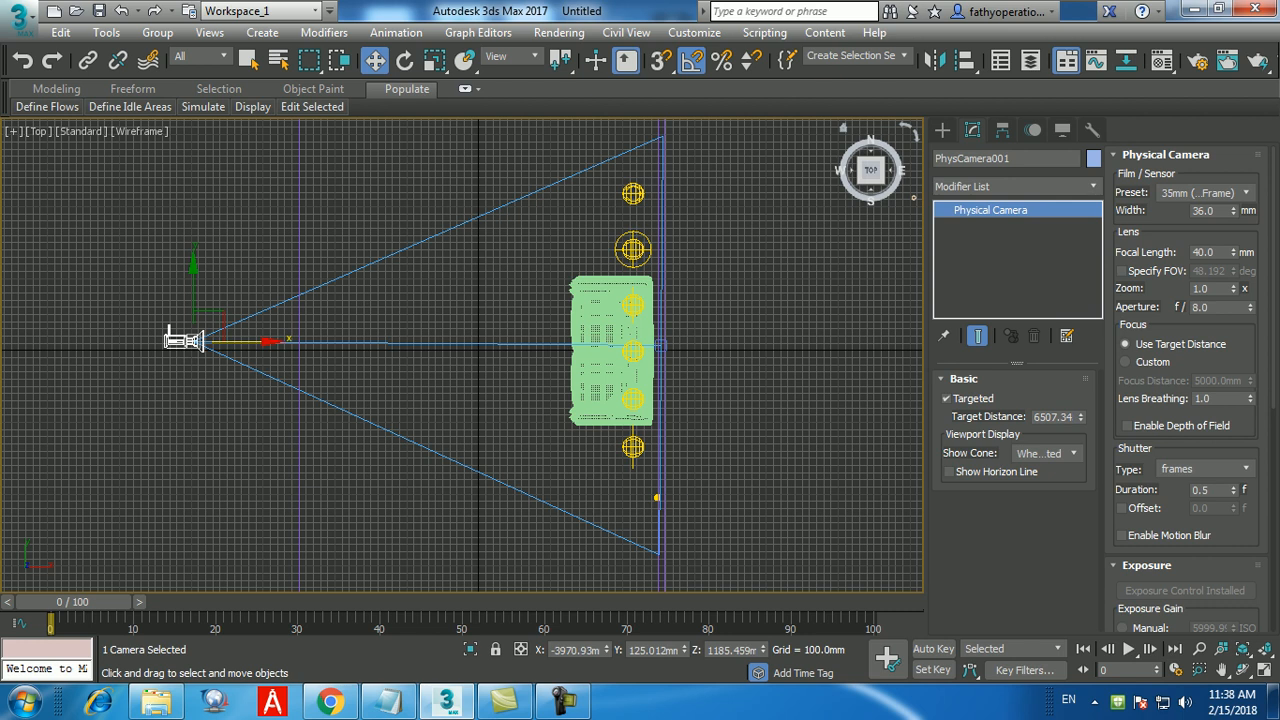
left_click(1213, 307)
left_click_drag(1213, 307, 1190, 307)
Step: Switch to Chrome, search Google for "aperture shutter speed iso chart" and open the Borrow Lenses chart image at full size
left_click(329, 700)
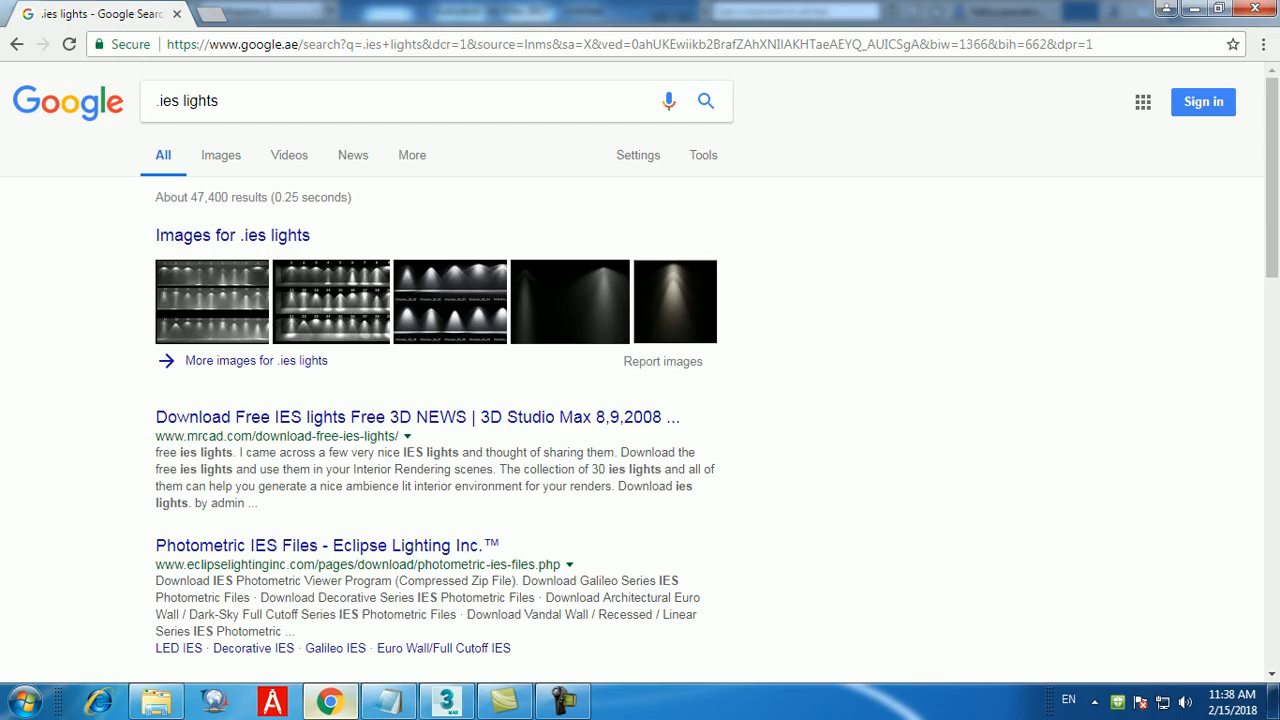
left_click_drag(236, 101, 112, 103)
type("a")
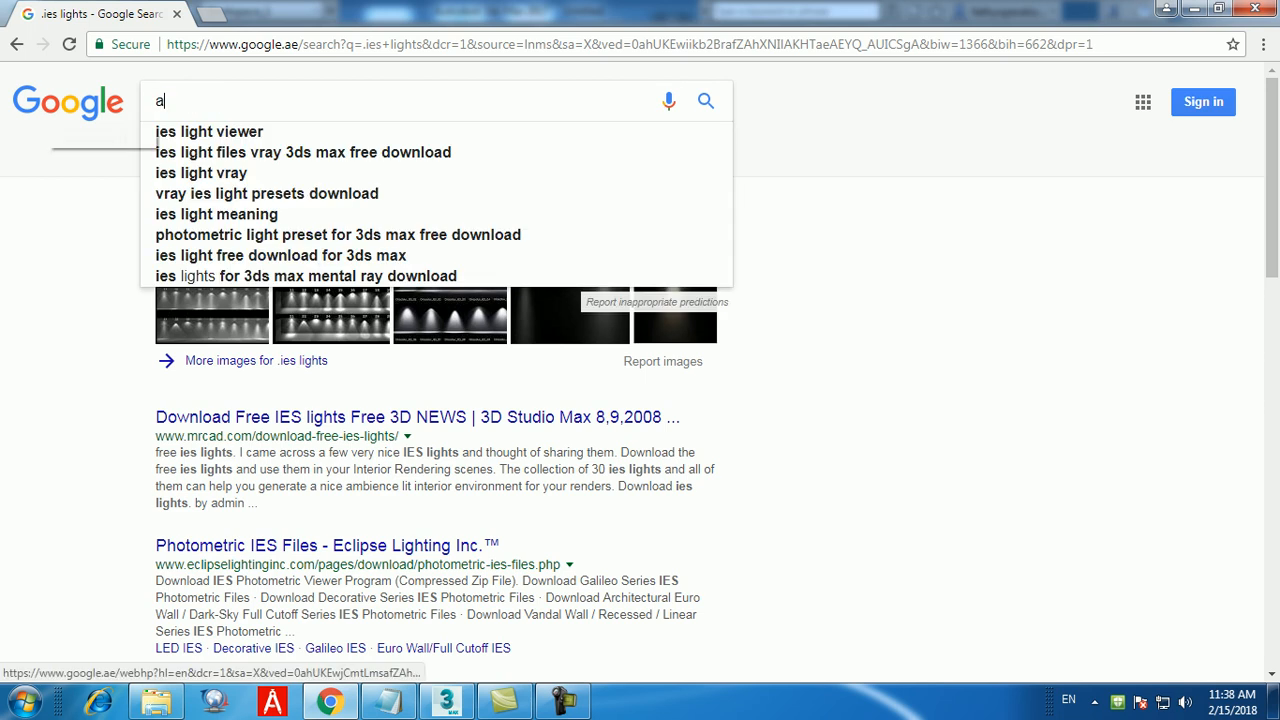
type("perture shutt")
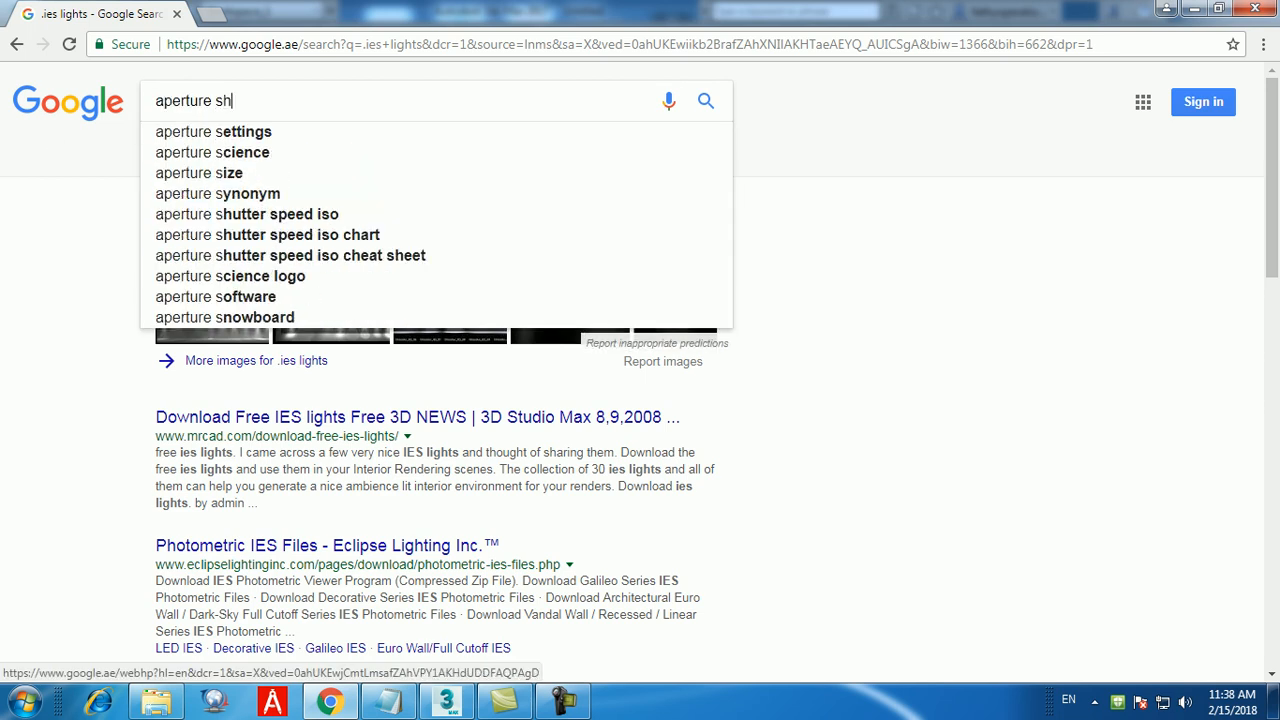
type("er")
key("Down")
key("Down")
key("Return")
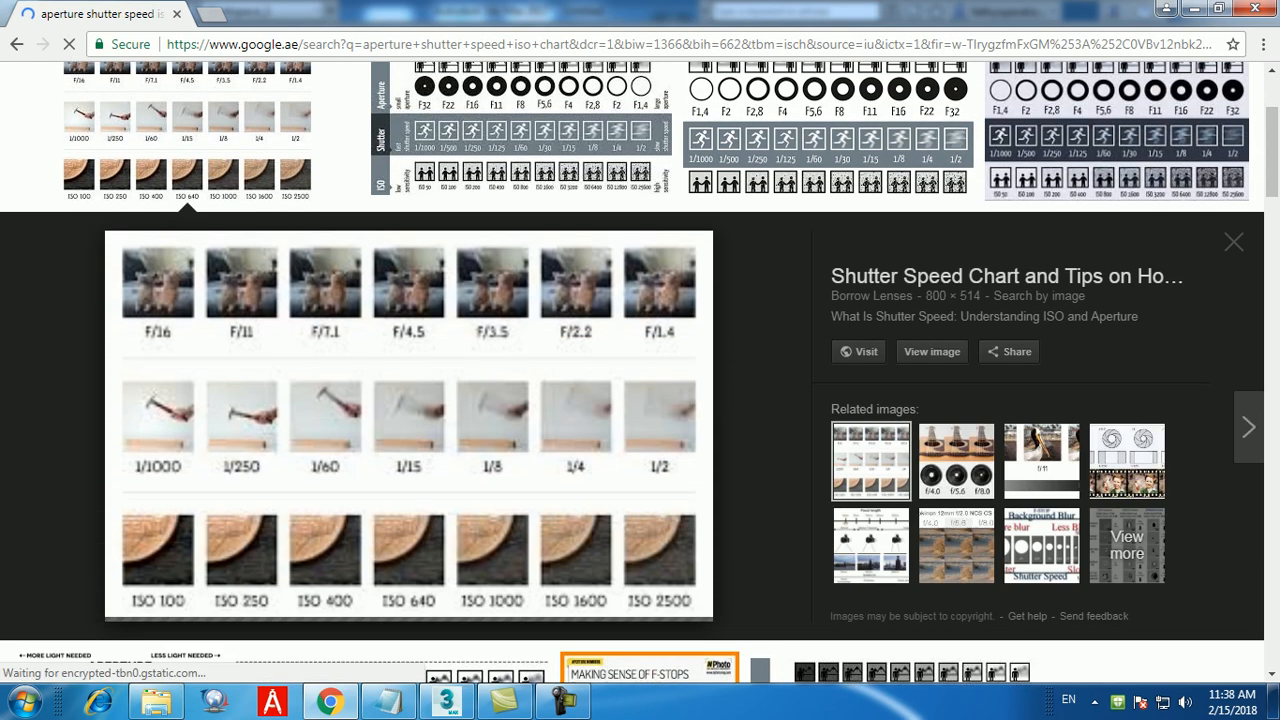
left_click(931, 351)
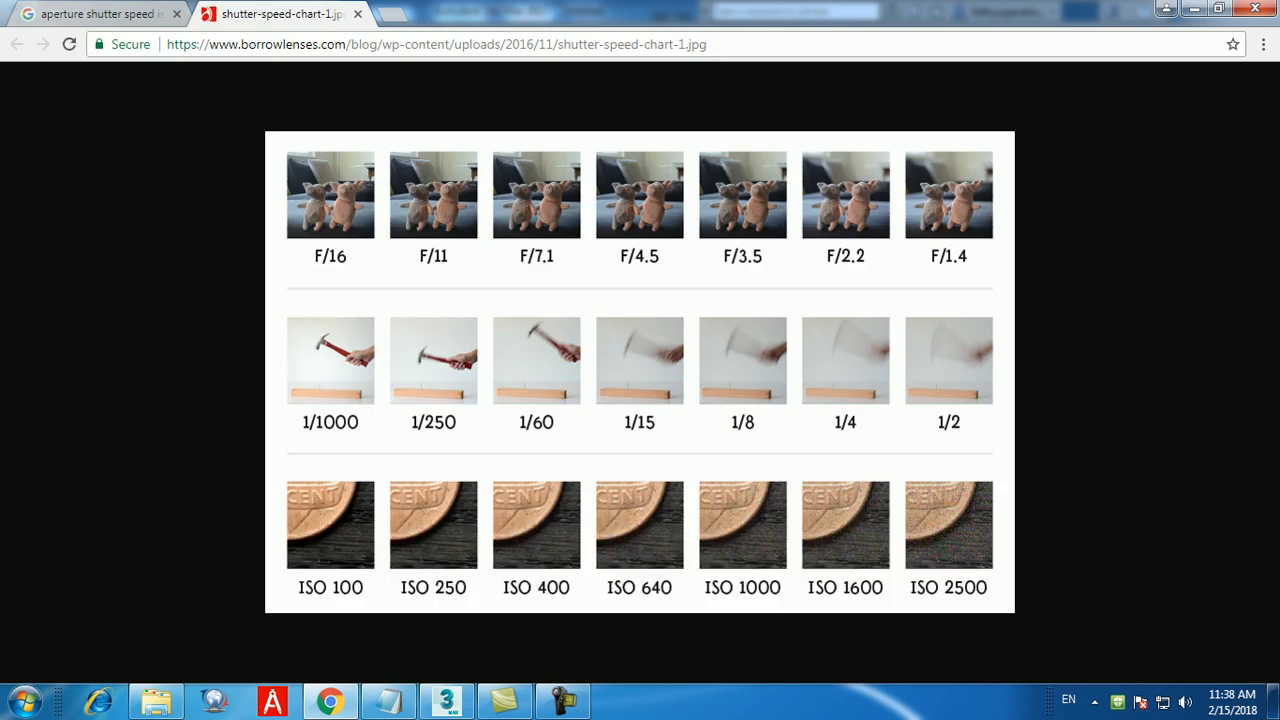
right_click(544, 272)
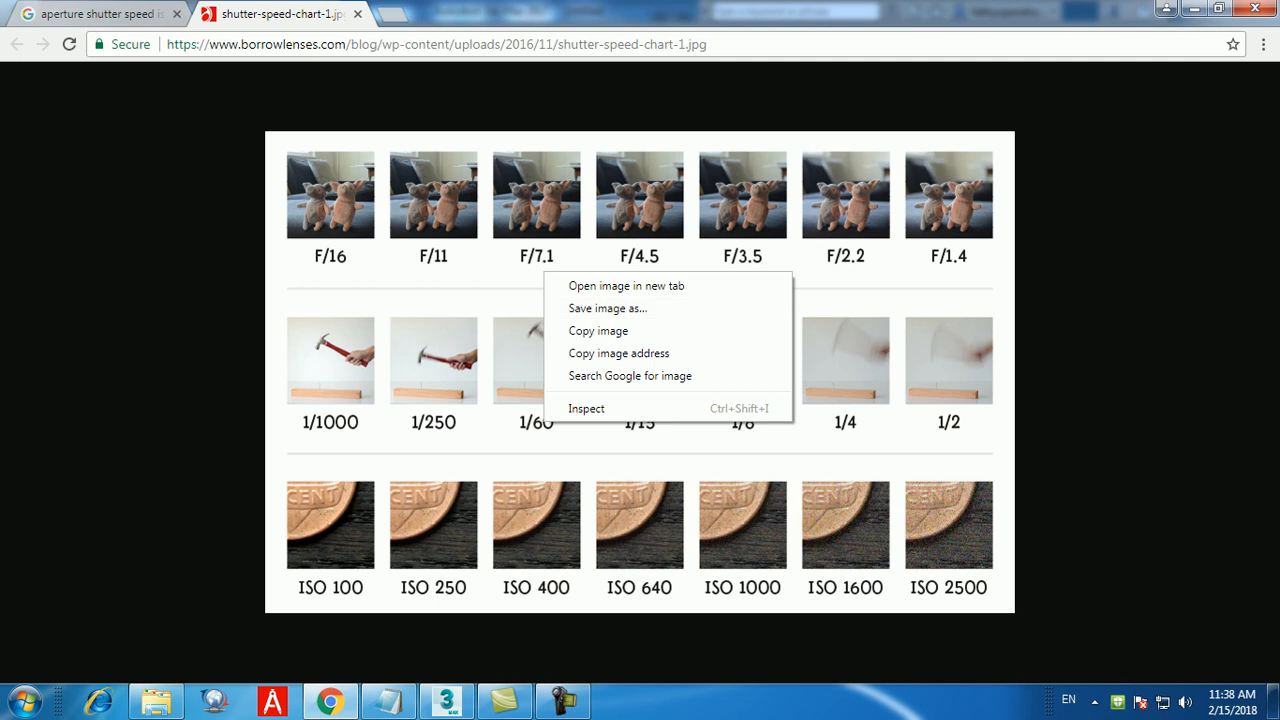
Step: Return to the image results and refine the search to "aperture shutter speed iso light chart"
left_click(100, 14)
scroll(215, 320, "up", 3)
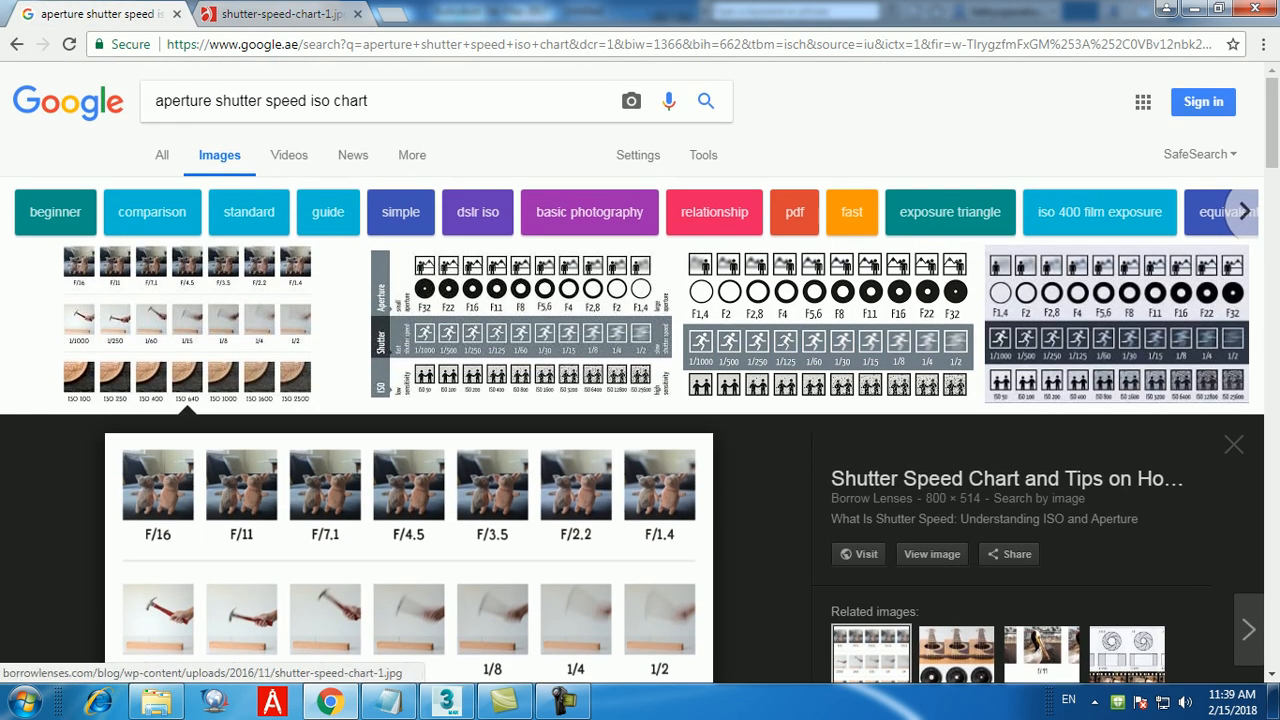
left_click(333, 100)
type("light")
key("Return")
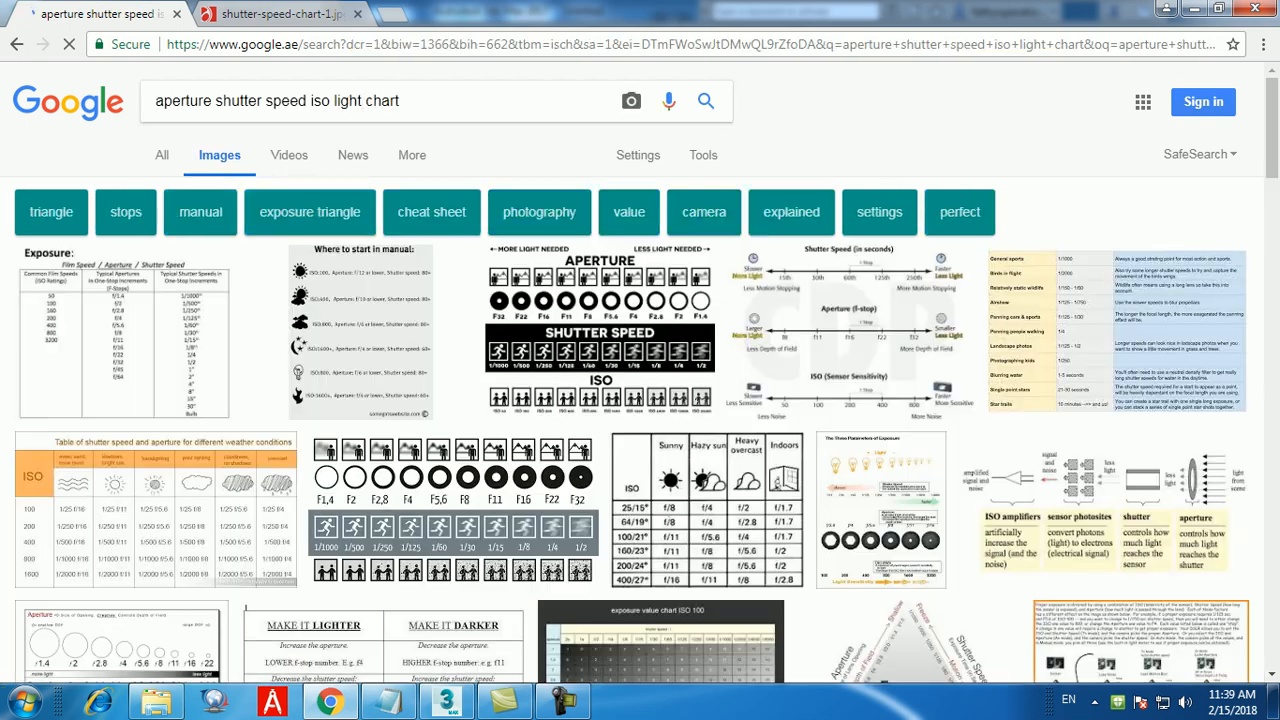
Step: Browse the image results and compare the yellow shutter speed and aperture charts showing their effect on brightness
scroll(636, 460, "down", 4)
scroll(636, 460, "down", 9)
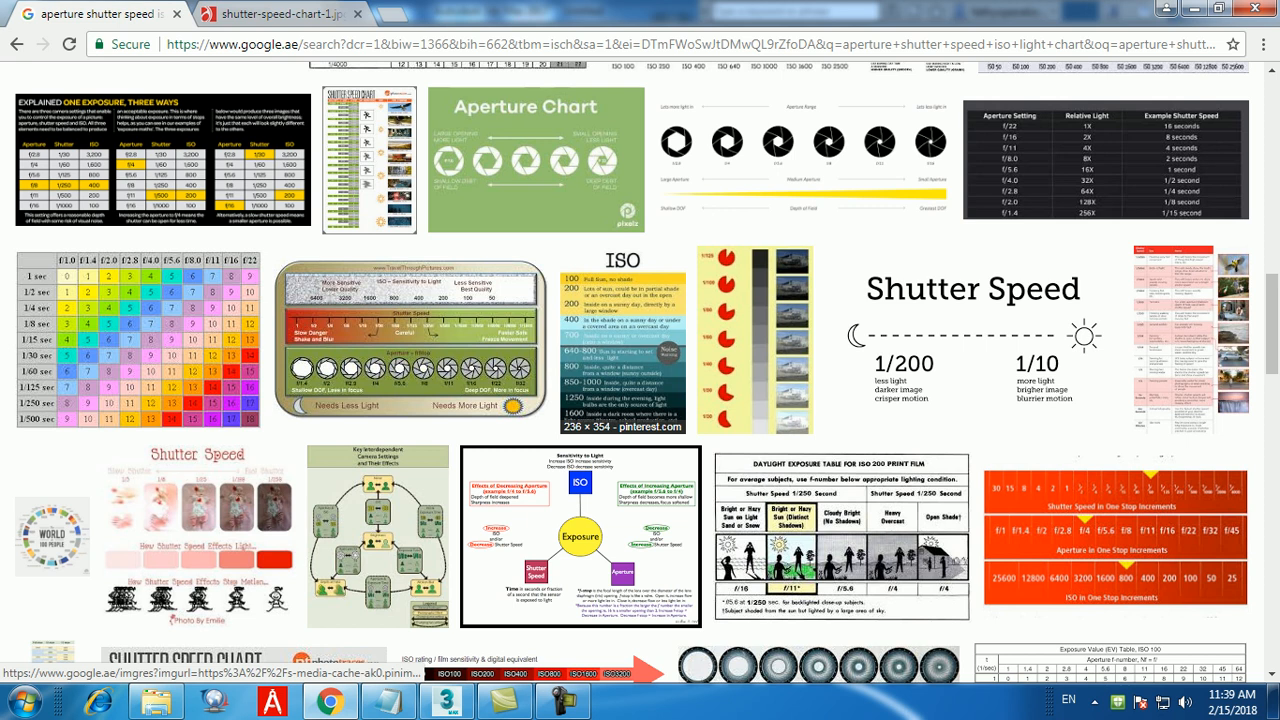
left_click(755, 340)
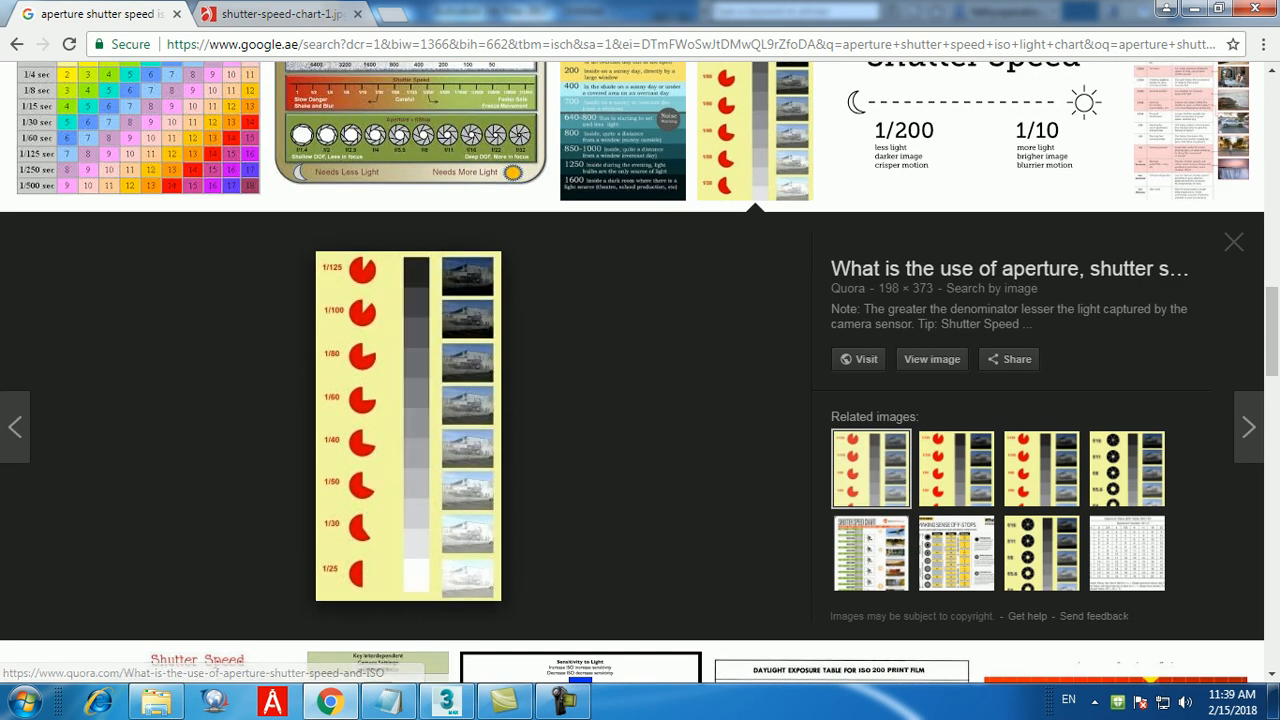
left_click(1041, 553)
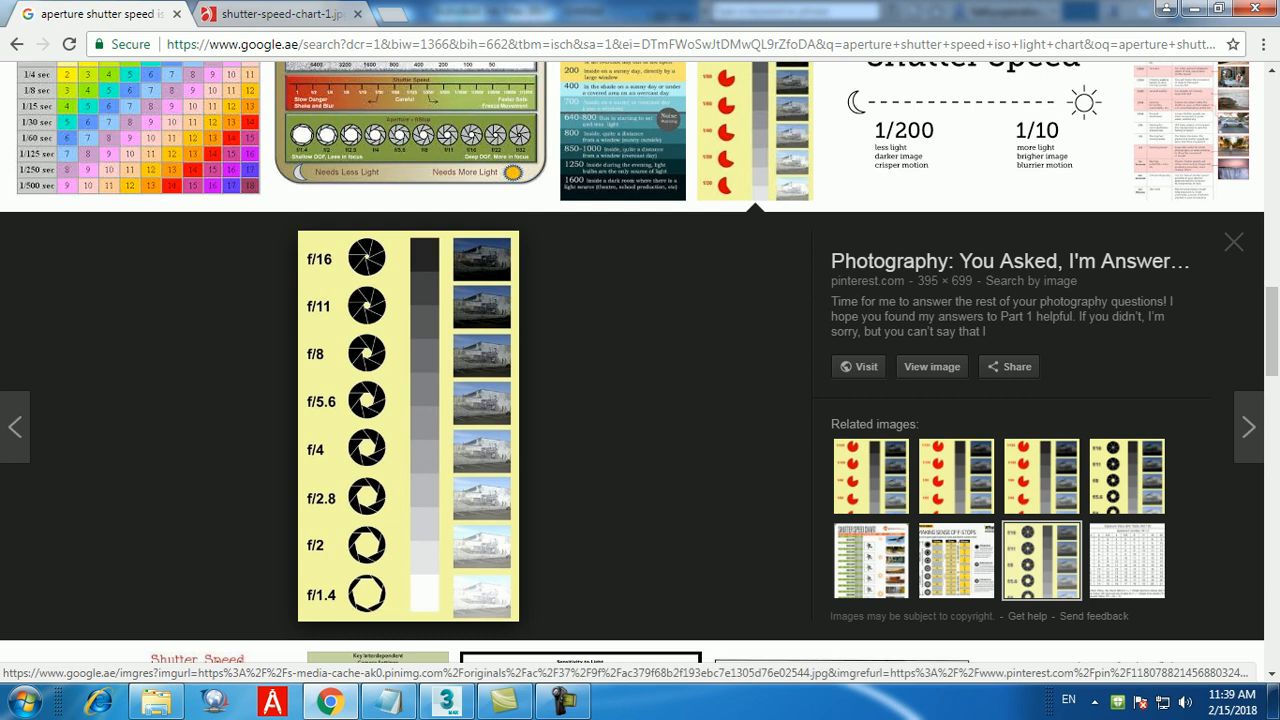
left_click(872, 472)
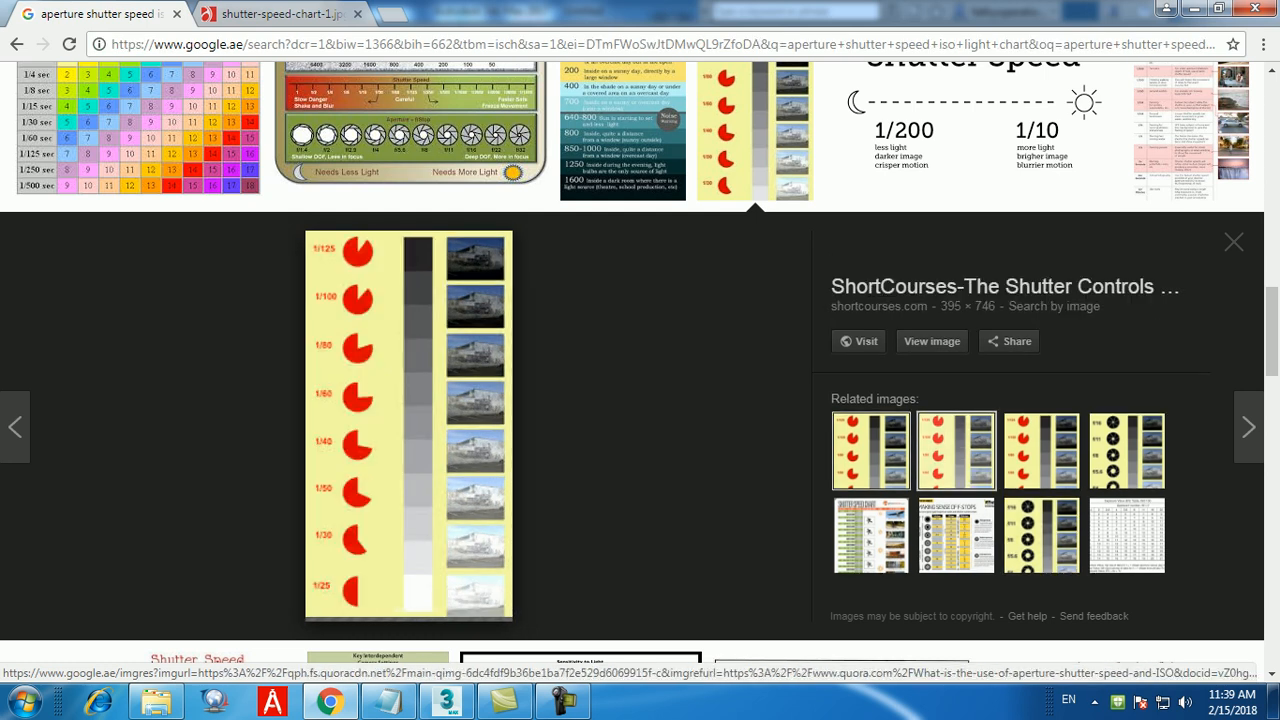
left_click(1041, 535)
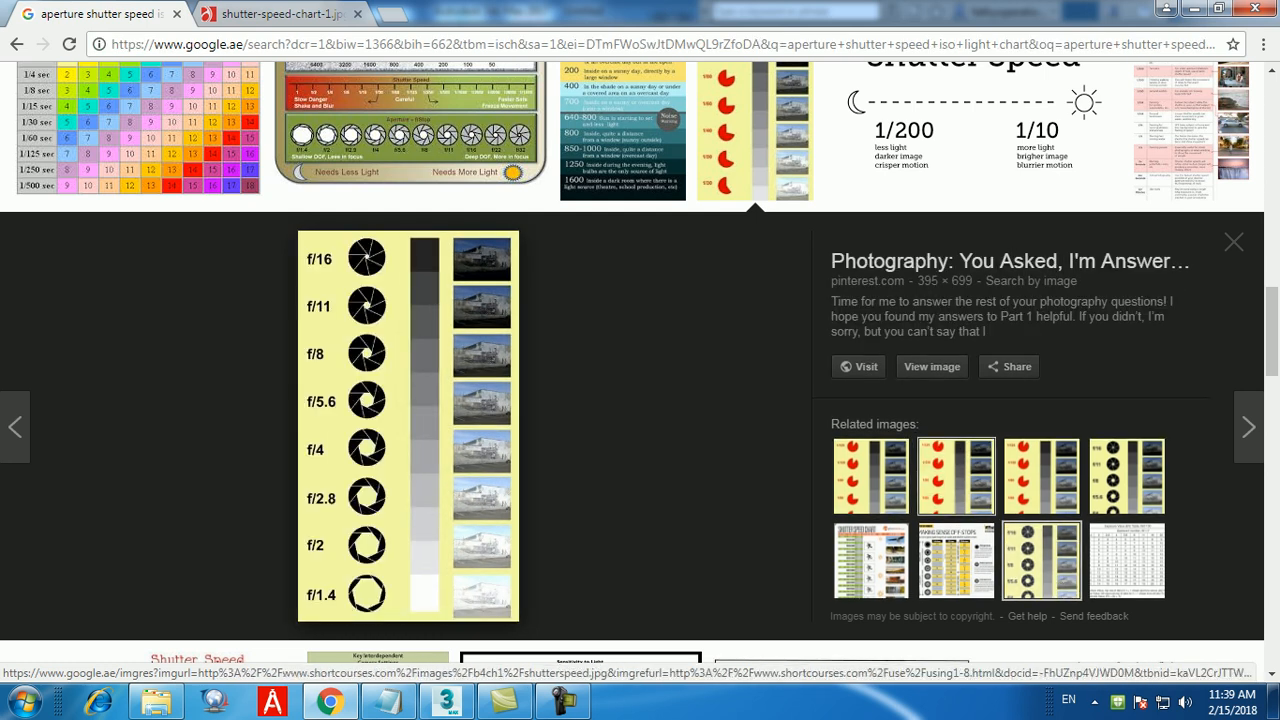
Step: Open the ShortCourses shutter speed chart at full size and save it to the Desktop as shutterspeed.jpg
left_click(956, 477)
left_click(932, 367)
right_click(649, 259)
left_click(705, 297)
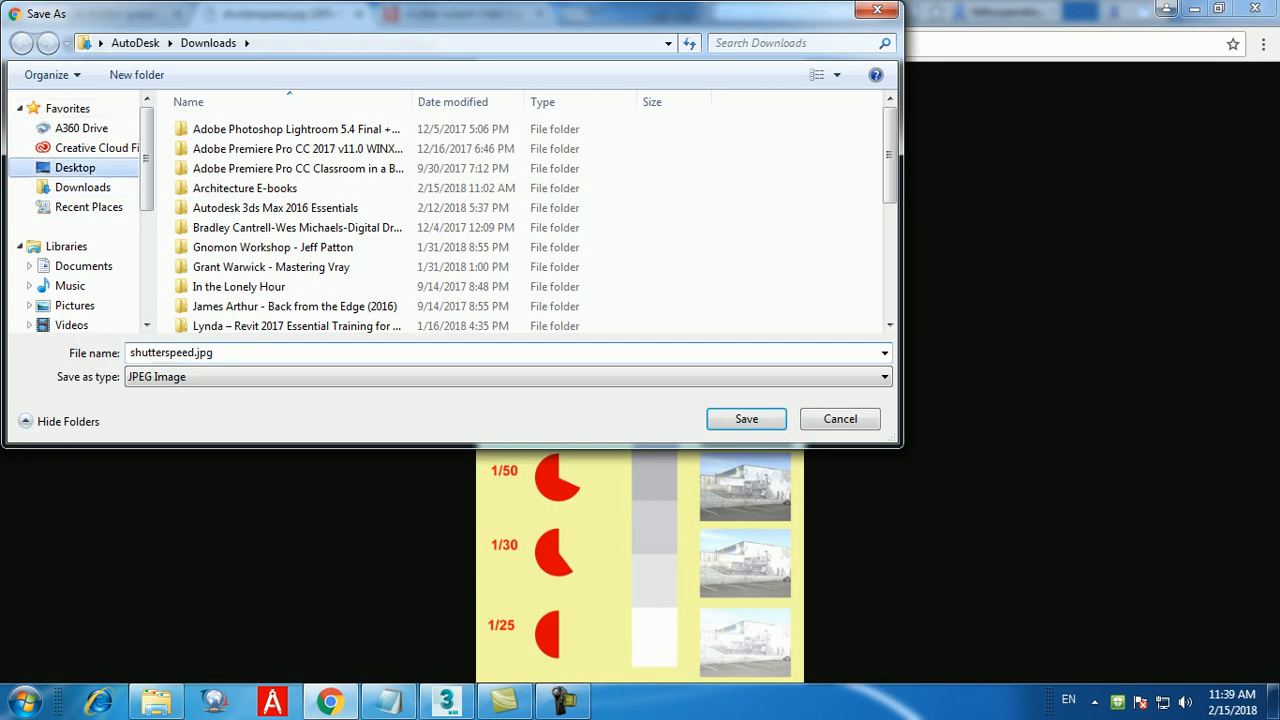
left_click(75, 167)
left_click(746, 418)
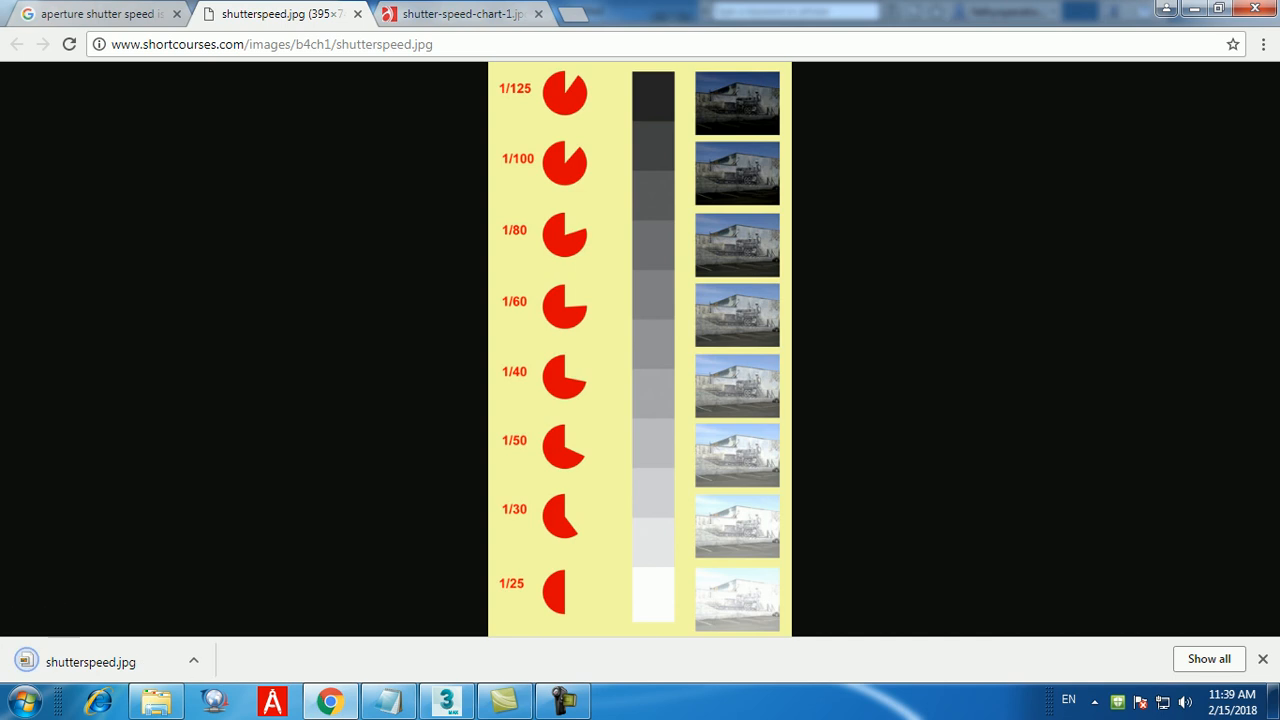
Step: Return to the image results and save the yellow f/16 to f/1.4 aperture chart to the Desktop
left_click(97, 14)
left_click(1041, 560)
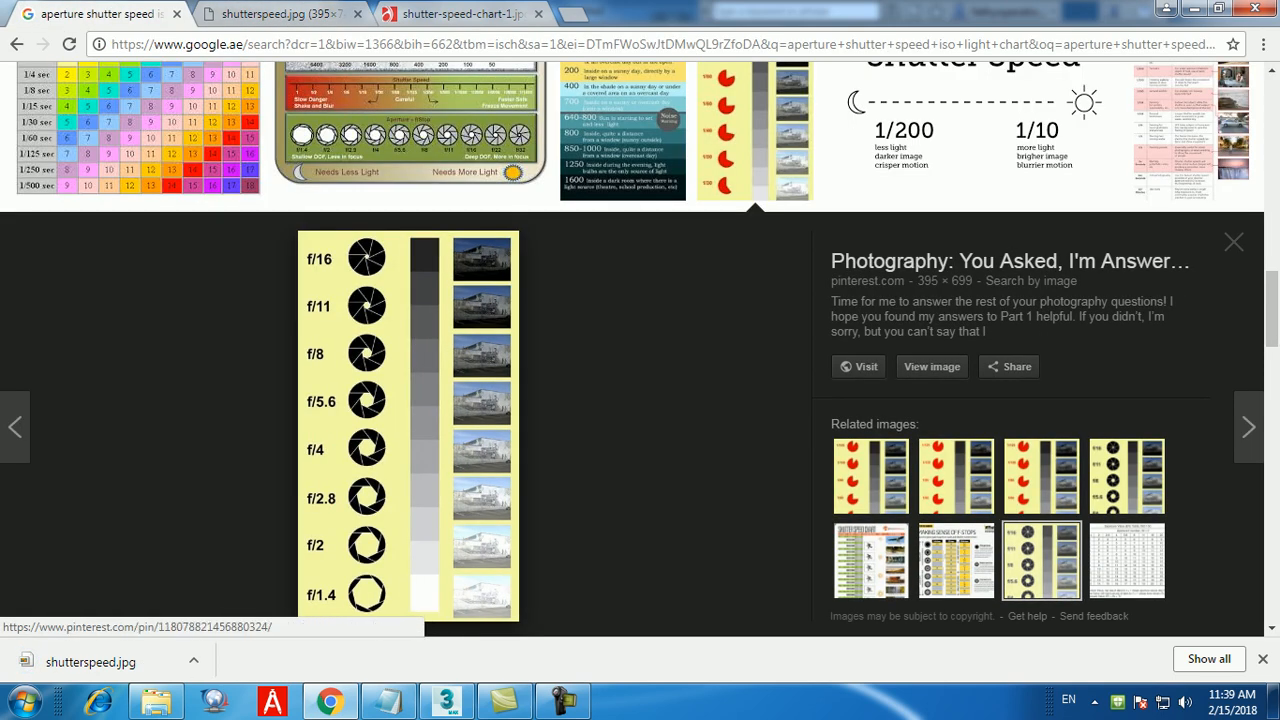
right_click(409, 343)
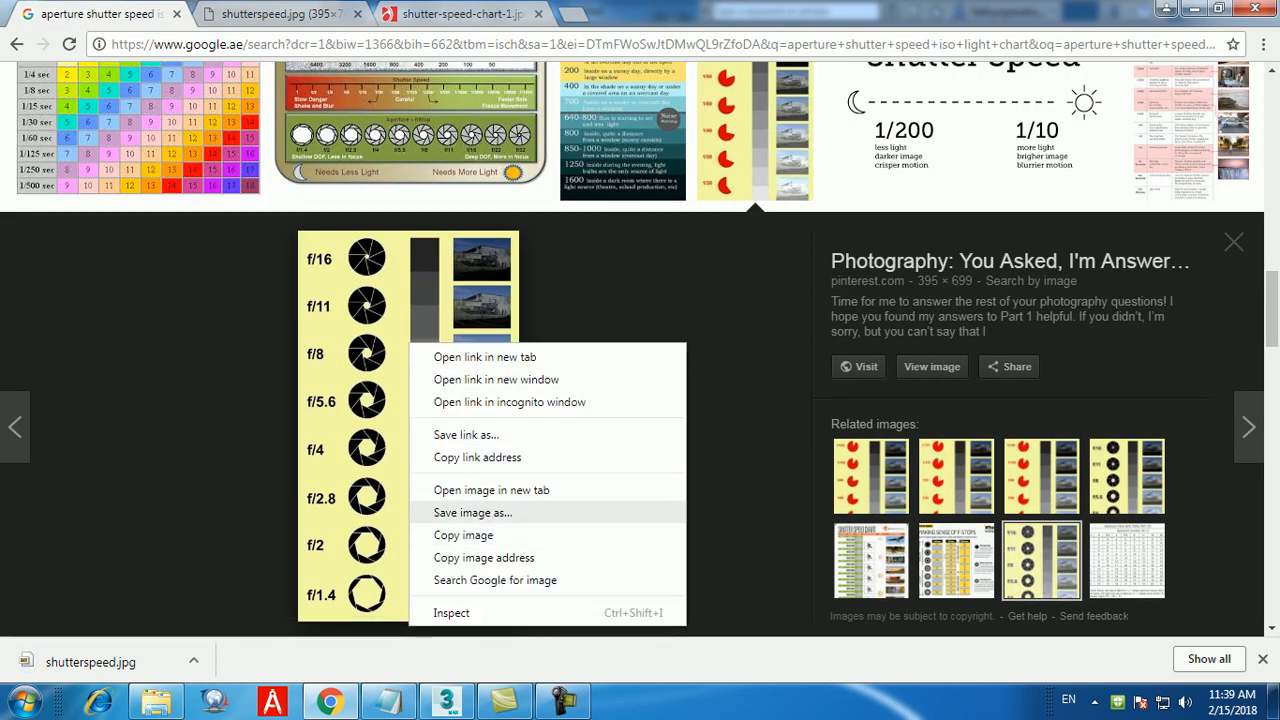
left_click(472, 512)
left_click(746, 418)
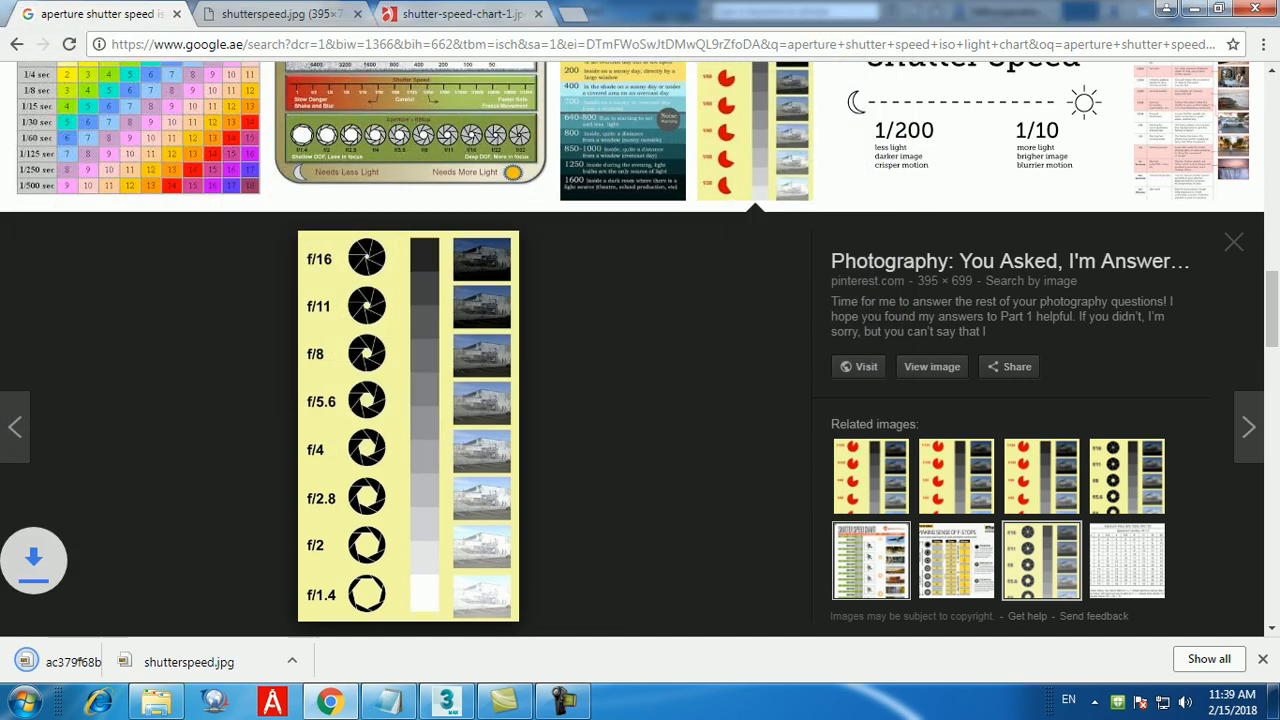
Step: Look at the shutter speed infographic and the "Making Sense of F-Stops" chart, and go back to the earlier image search
left_click(871, 560)
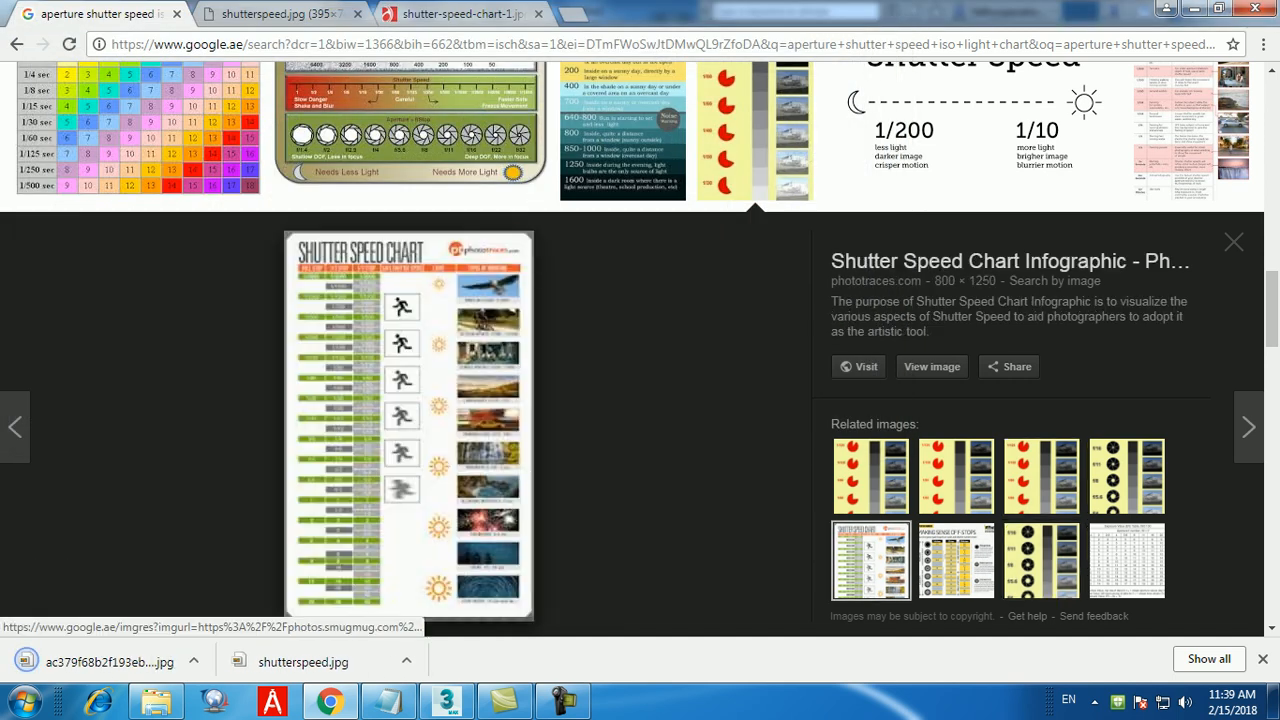
left_click(956, 558)
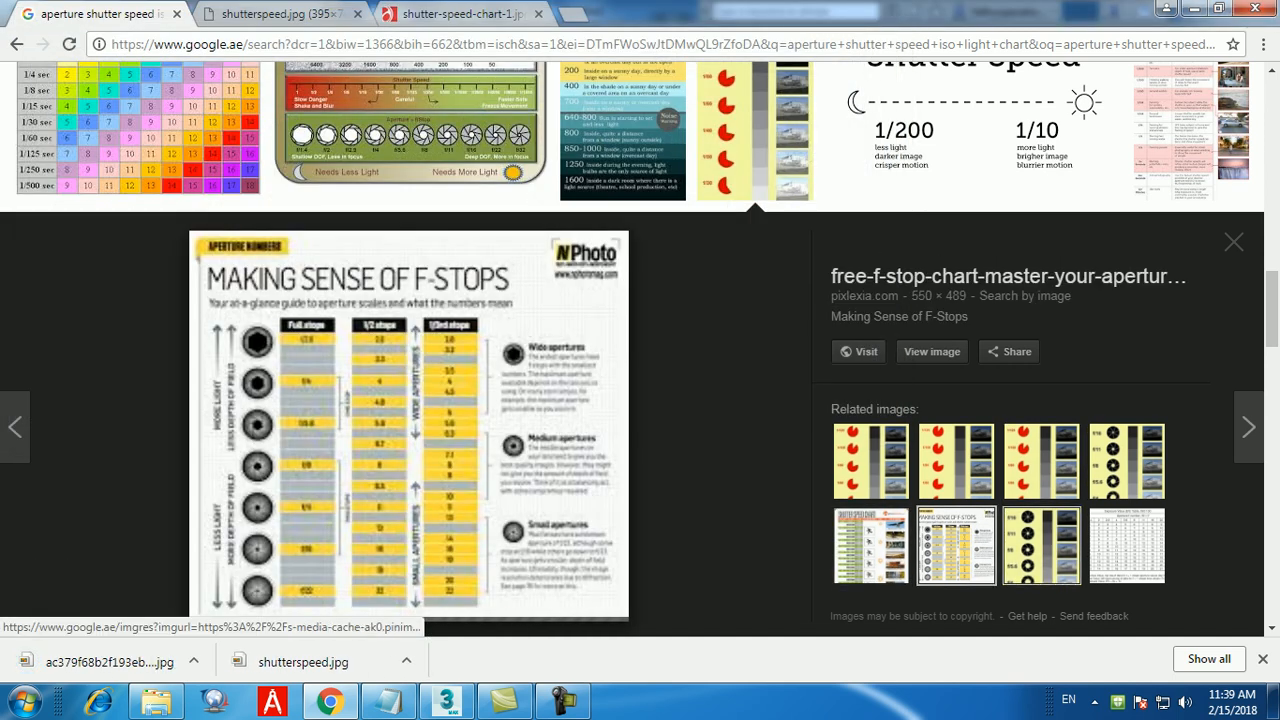
scroll(410, 500, "up", 10)
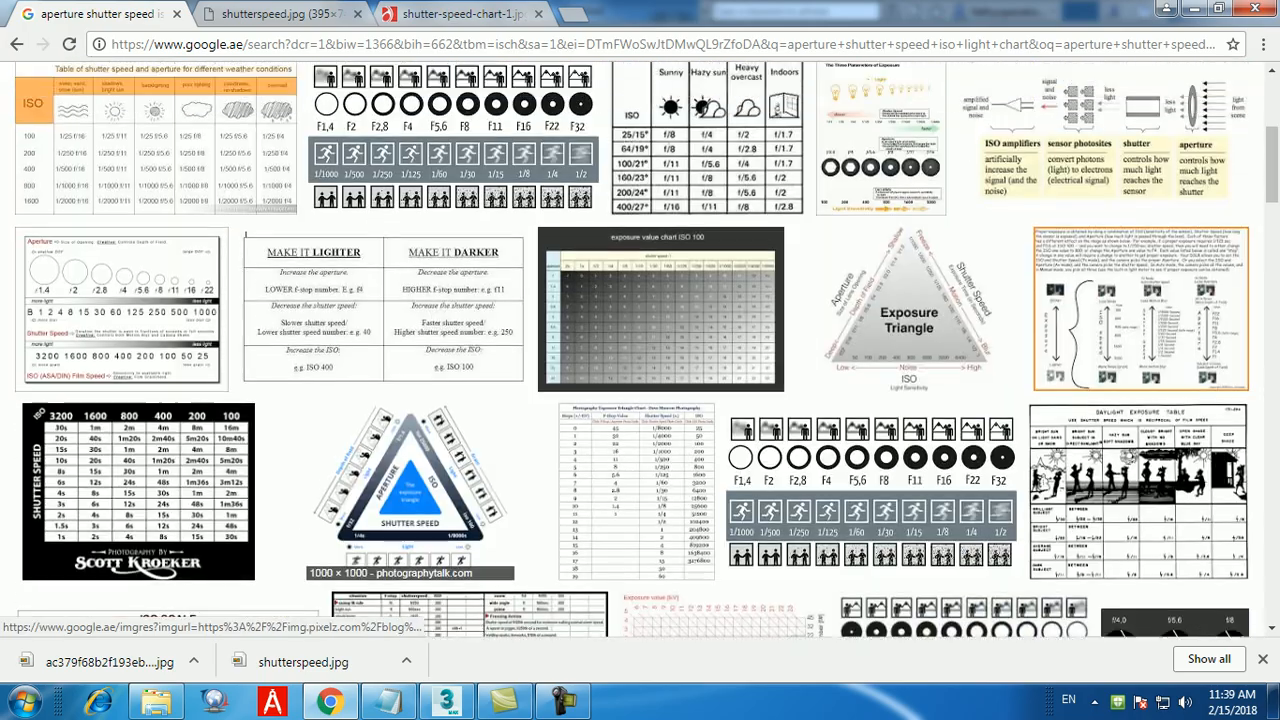
scroll(410, 490, "up", 4)
left_click(17, 44)
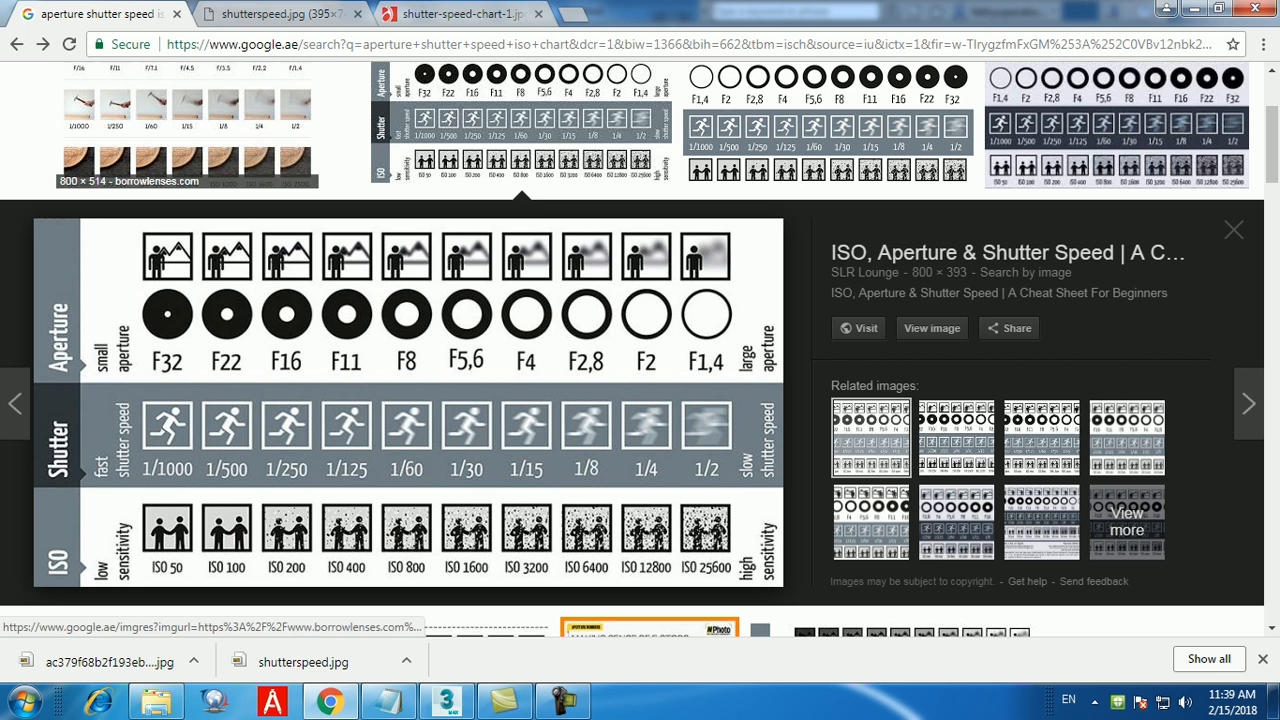
Step: Open the Borrow Lenses aperture, shutter and ISO chart at full size and save it as shutter-speed-chart-1.jpg
left_click(187, 122)
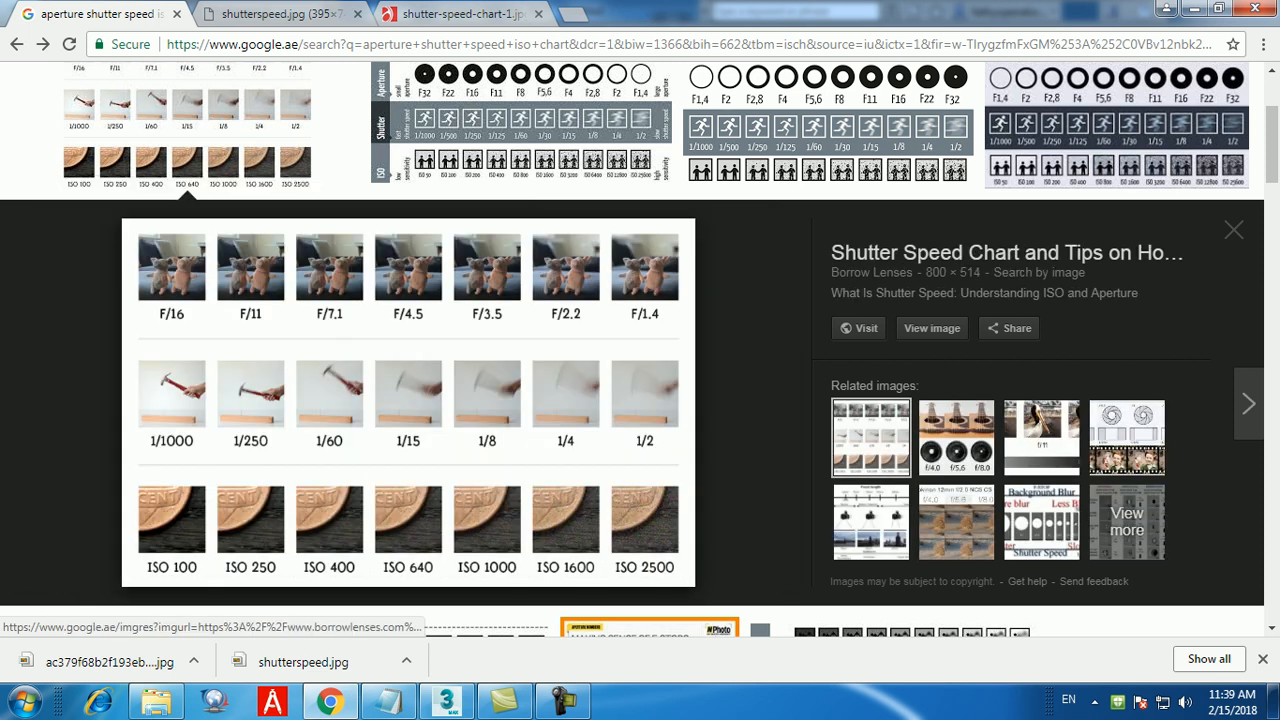
left_click(932, 328)
right_click(574, 335)
left_click(622, 372)
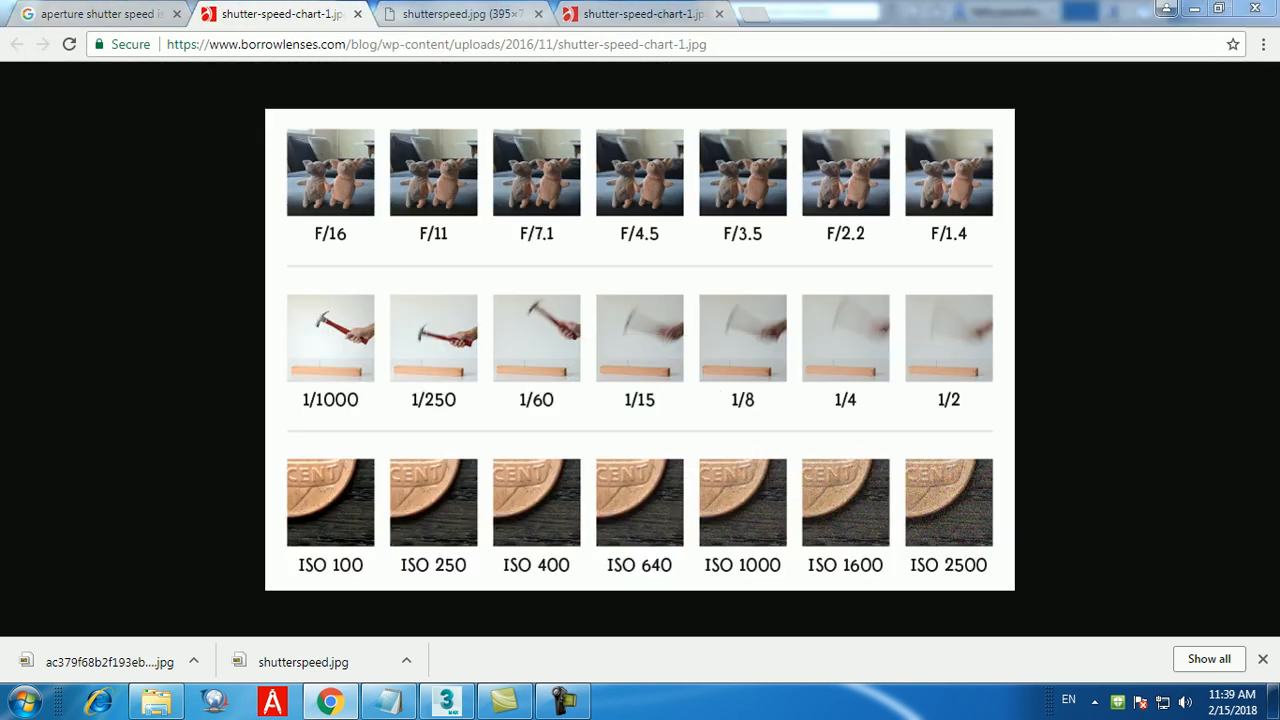
left_click(740, 417)
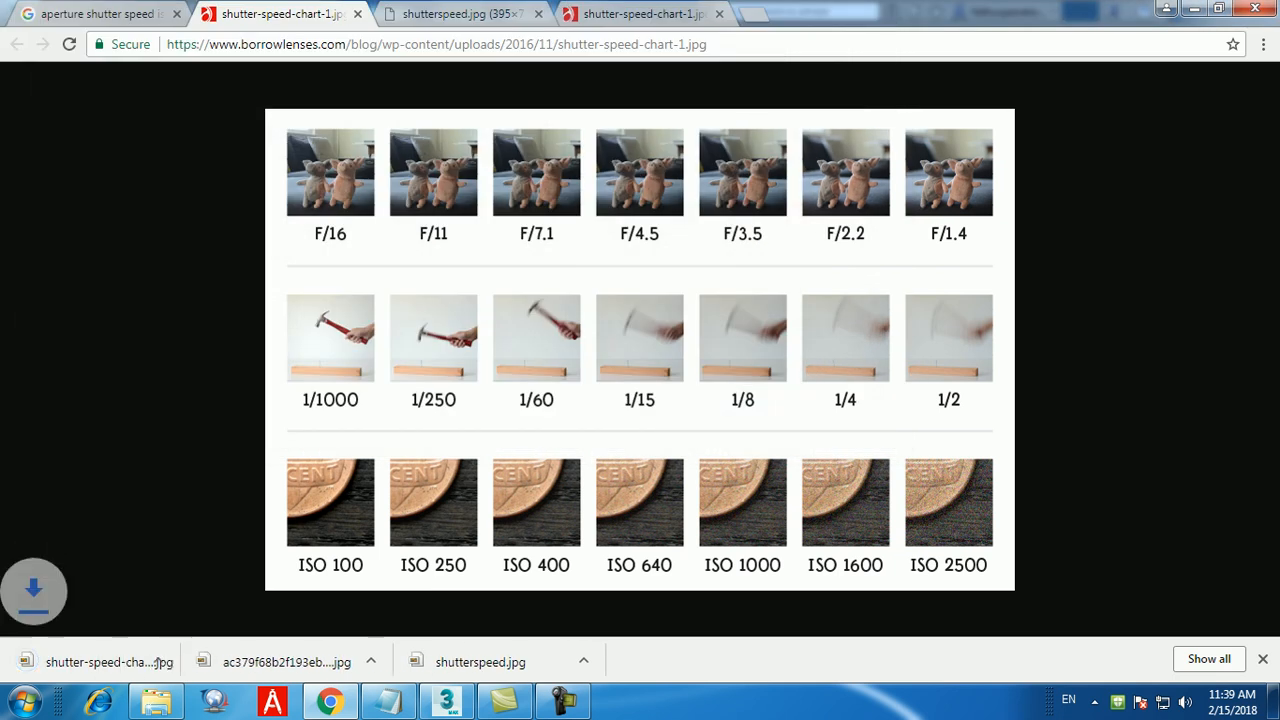
Step: Minimize the browser, 3ds Max, Notepad and folder windows to reveal the desktop
left_click(1194, 8)
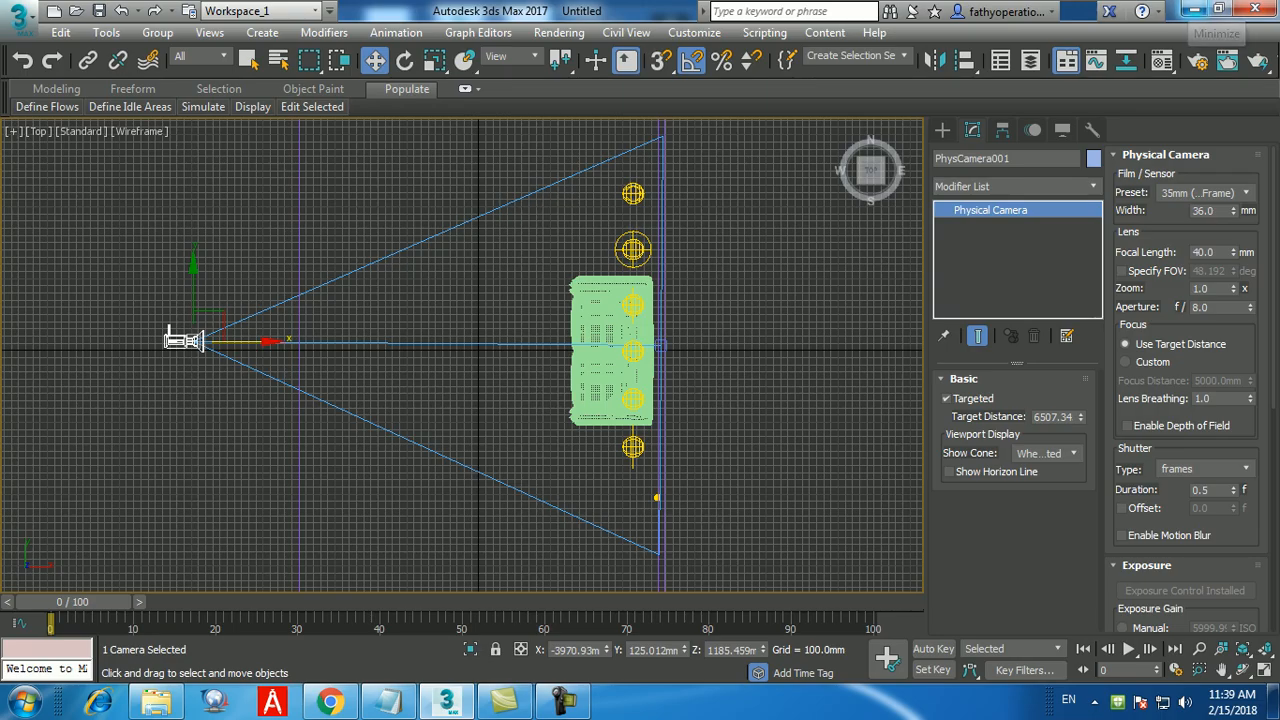
left_click(1194, 8)
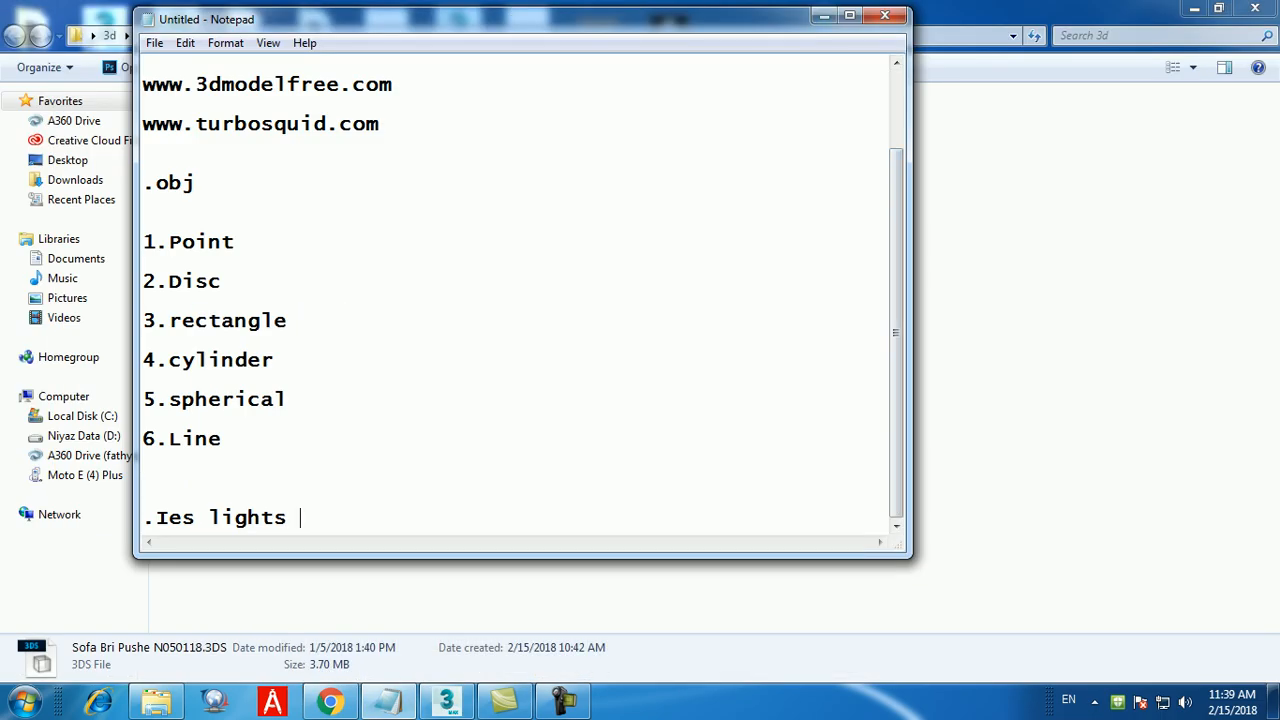
left_click(824, 15)
left_click(1194, 8)
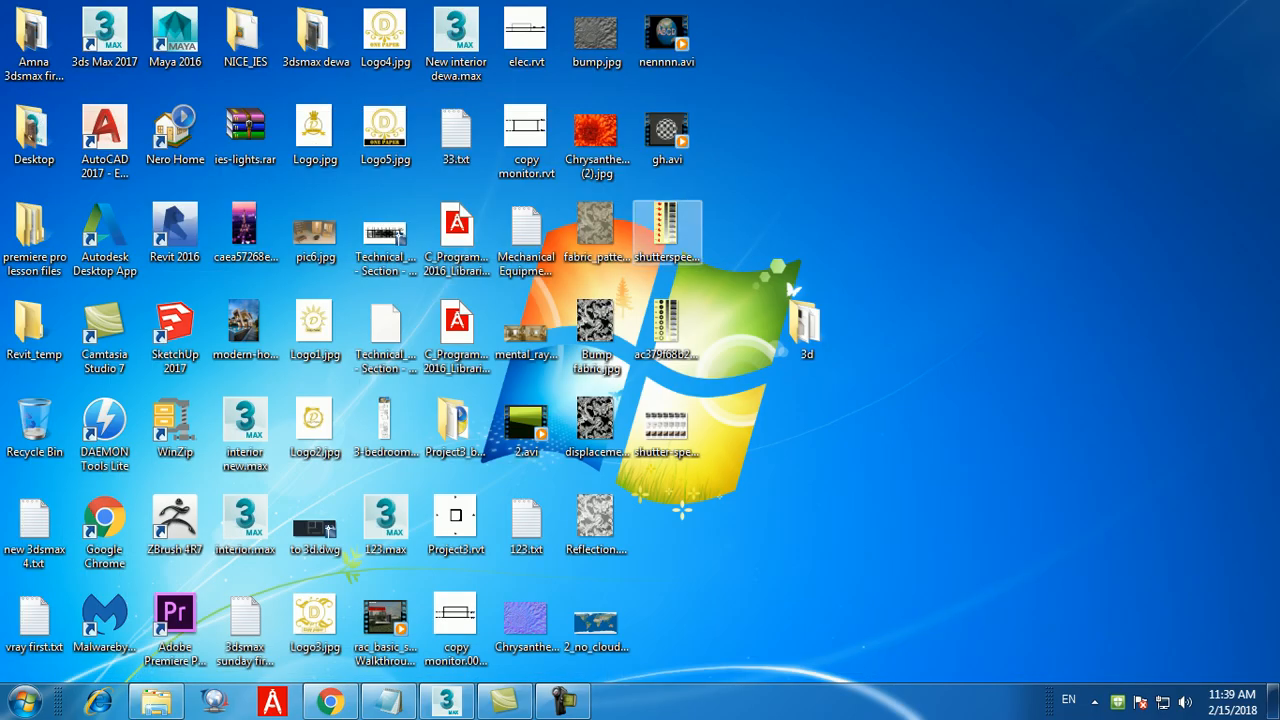
Step: Preview the saved aperture chart from the desktop and examine the diaphragm openings and image brightness from f/16 to f/1.4
left_click(667, 325)
right_click(680, 330)
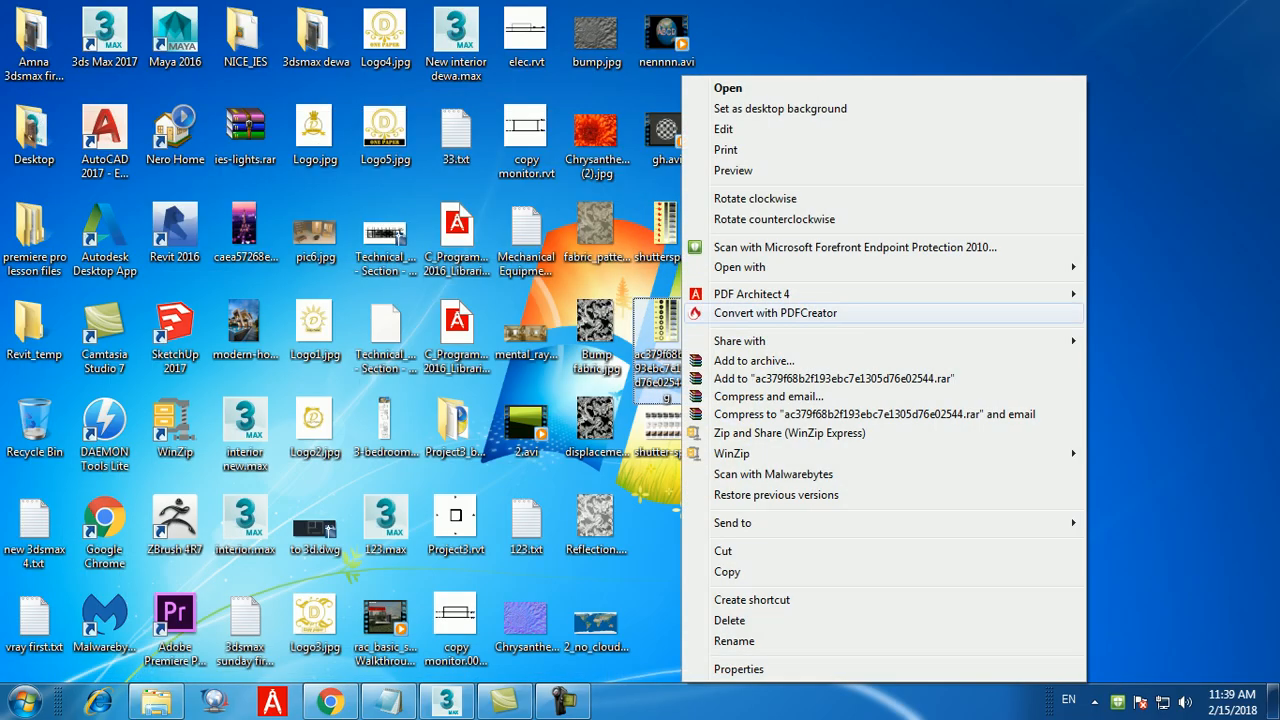
left_click(720, 169)
scroll(720, 122, "up", 3)
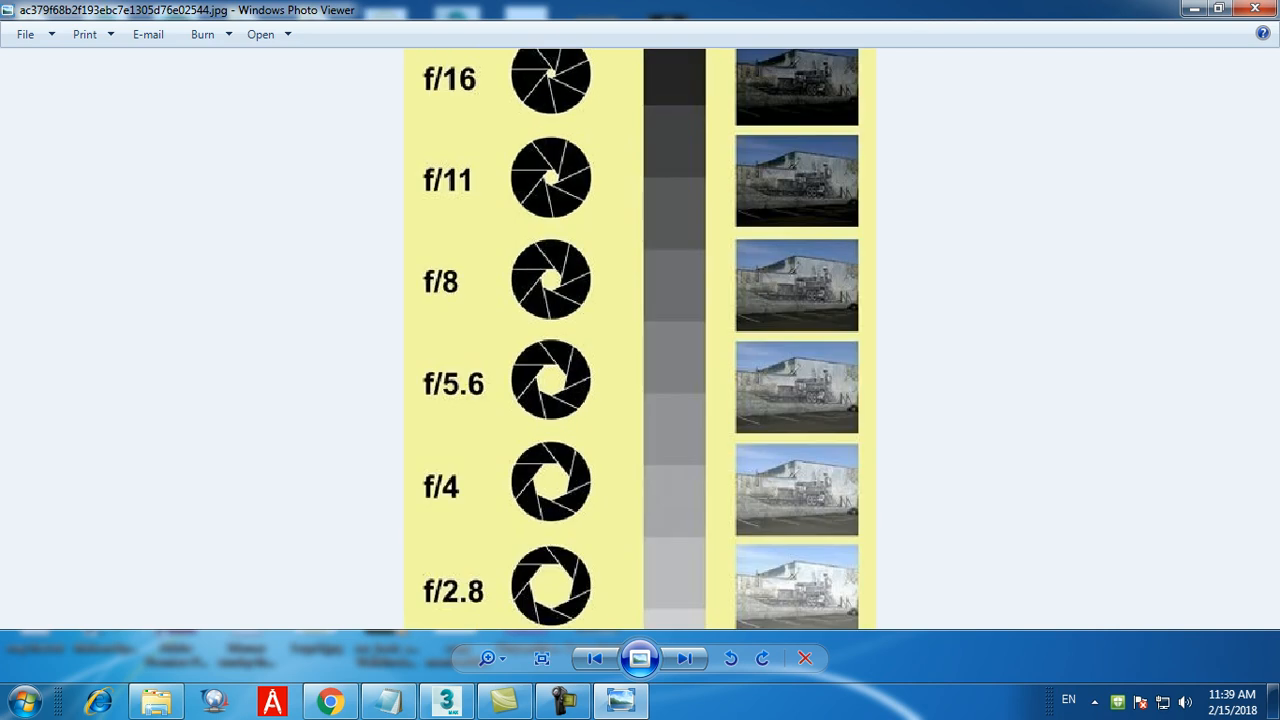
scroll(720, 122, "down", 3)
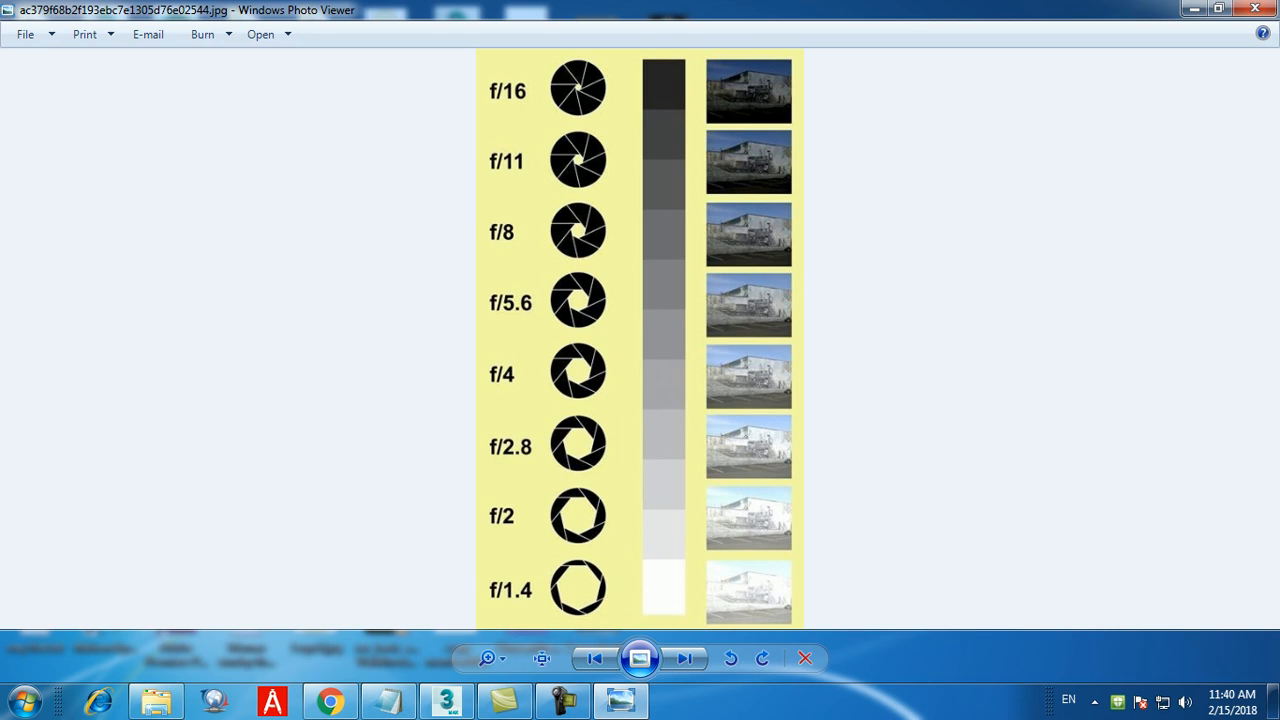
scroll(640, 230, "up", 7)
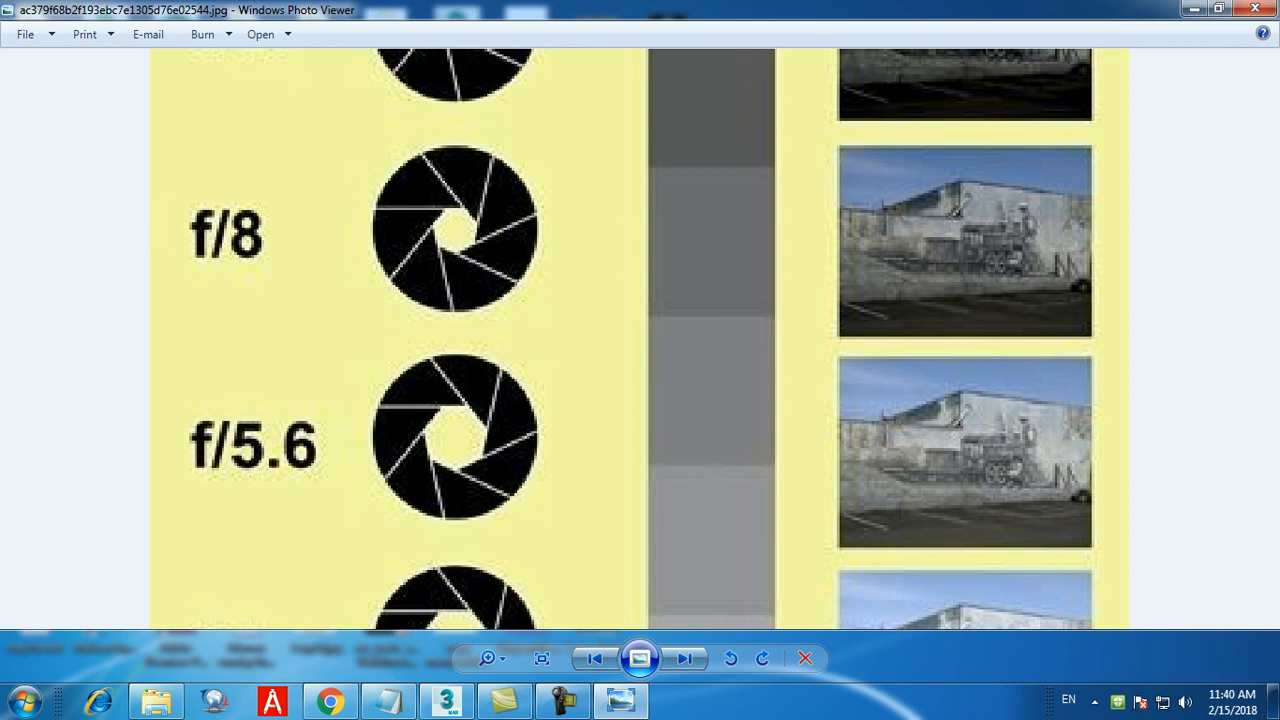
left_click_drag(640, 450, 640, 206)
left_click_drag(640, 400, 640, 283)
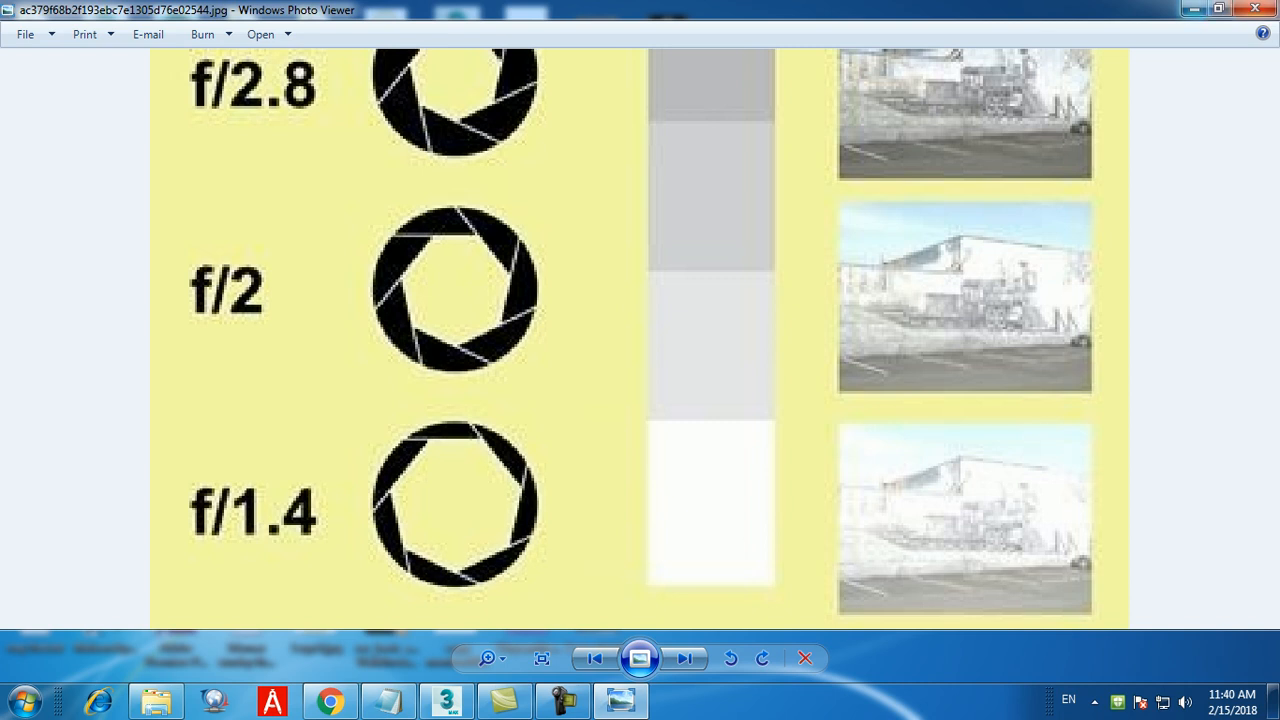
Step: Close the aperture chart and preview shutter-speed-chart-1.jpg from the desktop
left_click(1255, 8)
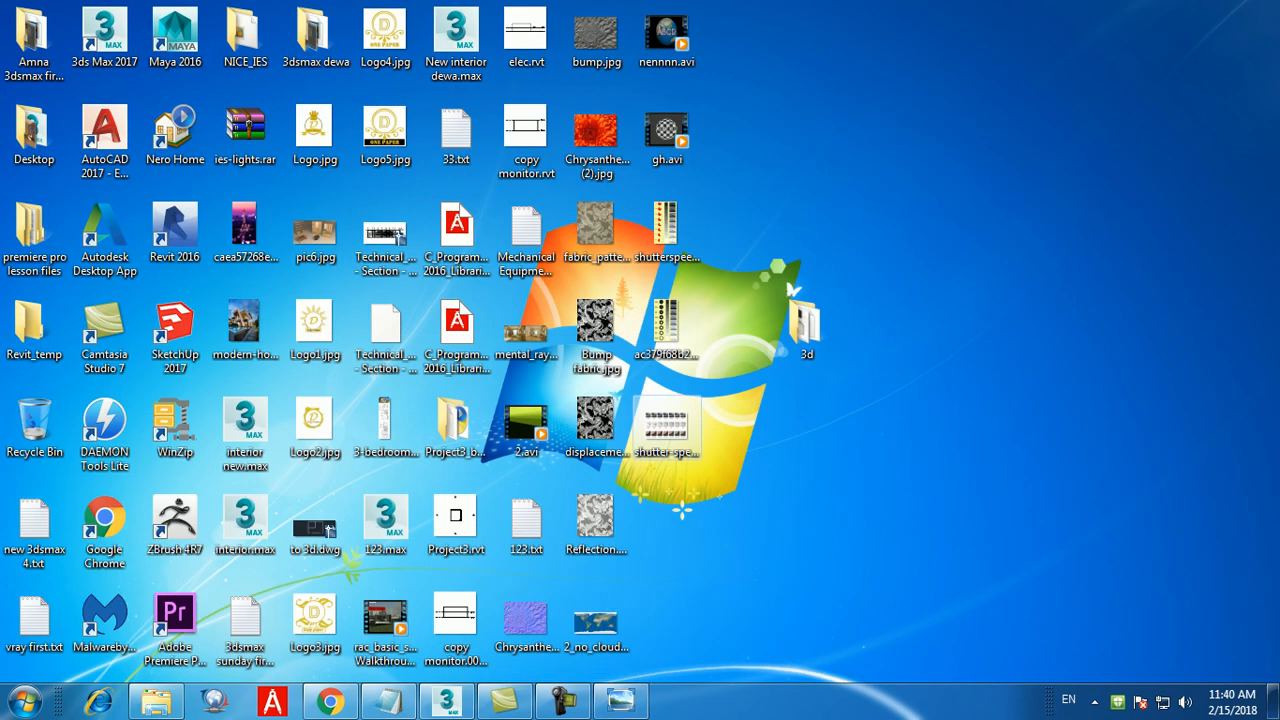
right_click(658, 428)
left_click(728, 170)
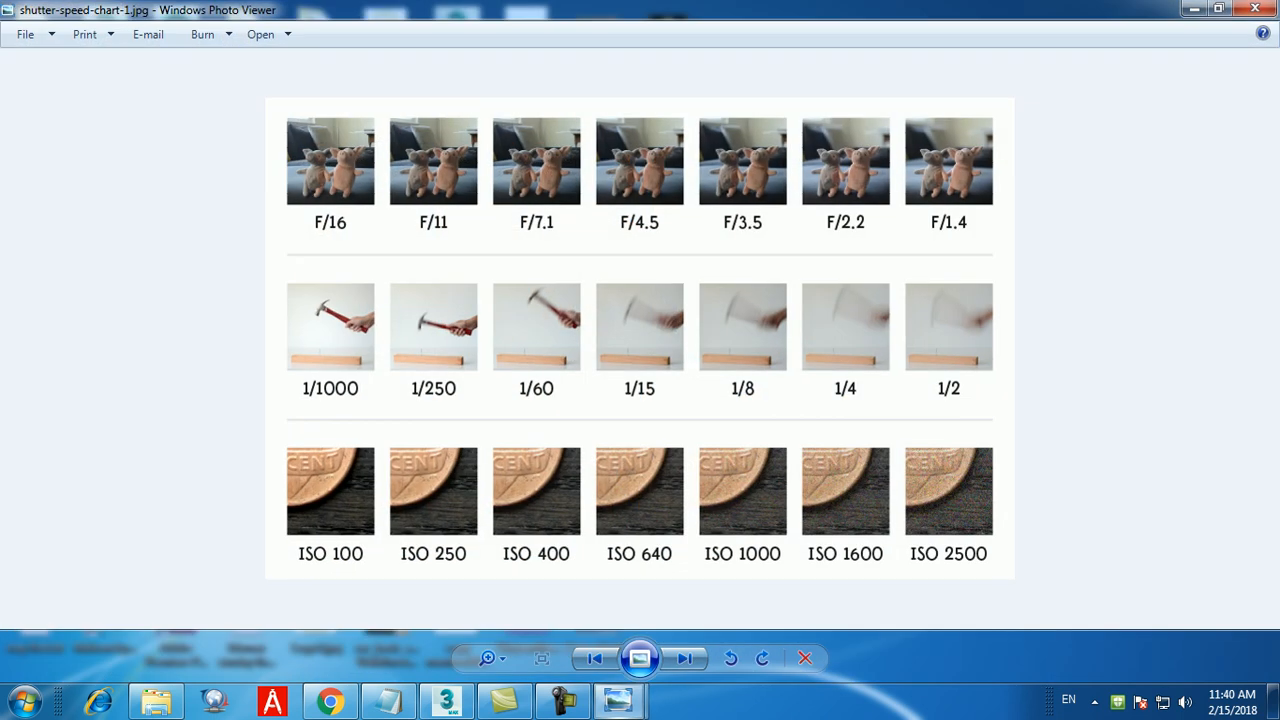
Step: Examine the aperture row of the shutter-speed chart from F/16 to F/1.4 and compare it with the diaphragm openings in the aperture chart
scroll(550, 212, "up", 5)
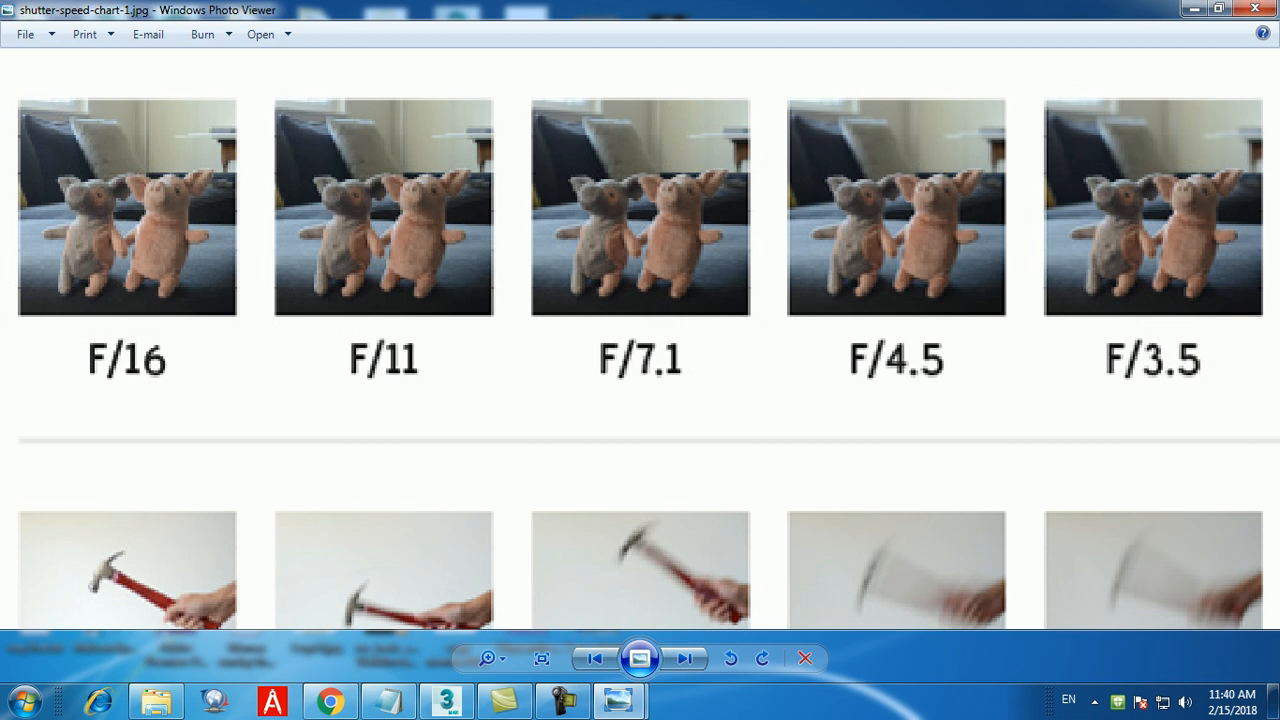
left_click_drag(950, 350, 401, 350)
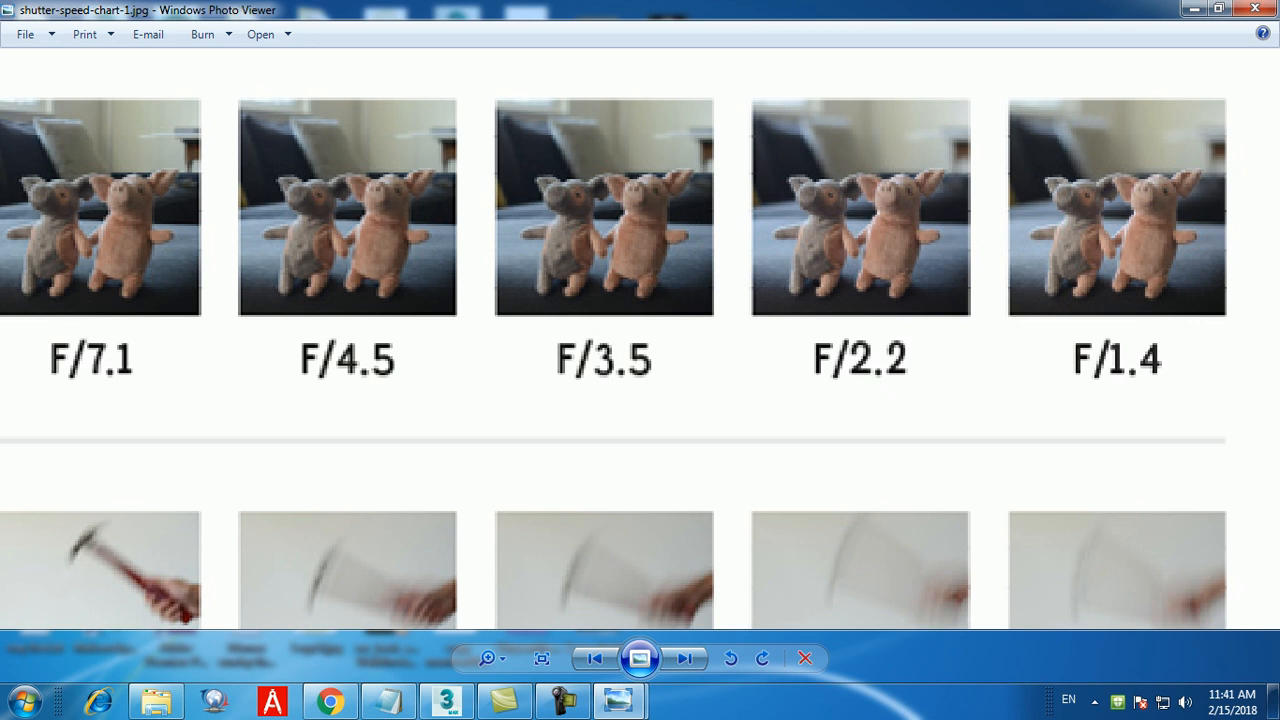
left_click_drag(400, 360, 704, 325)
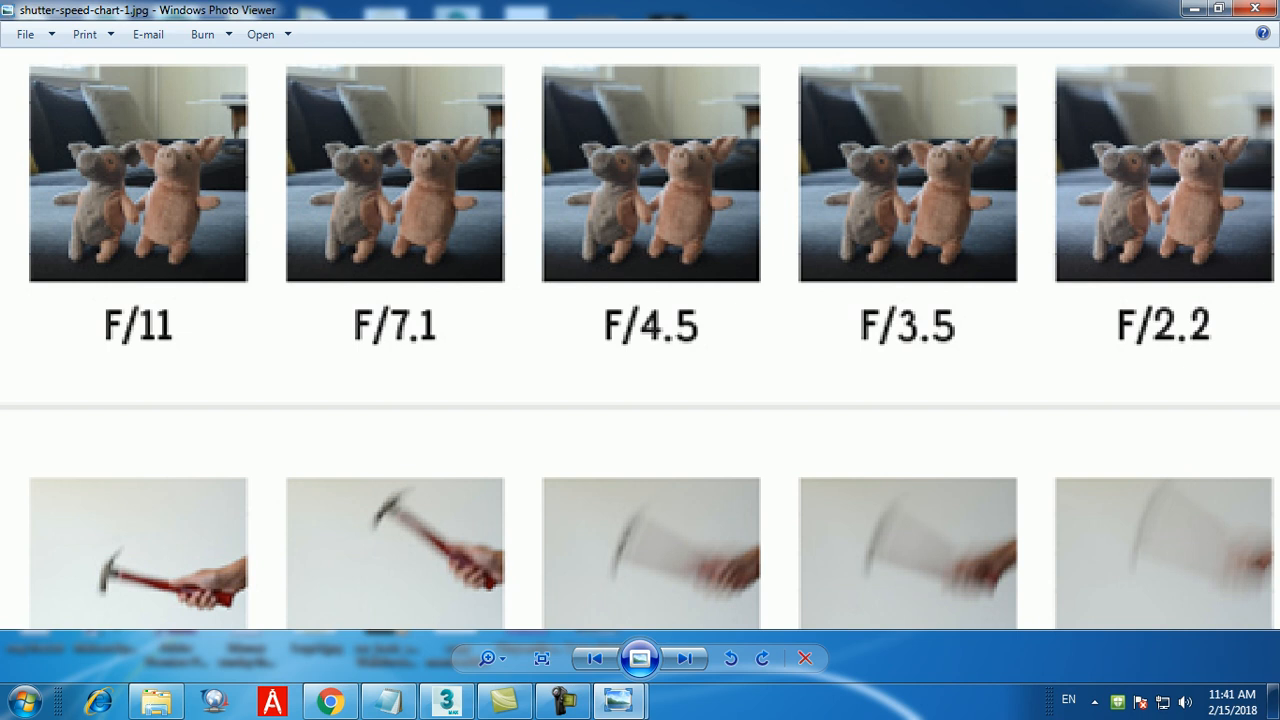
mouse_move(618, 700)
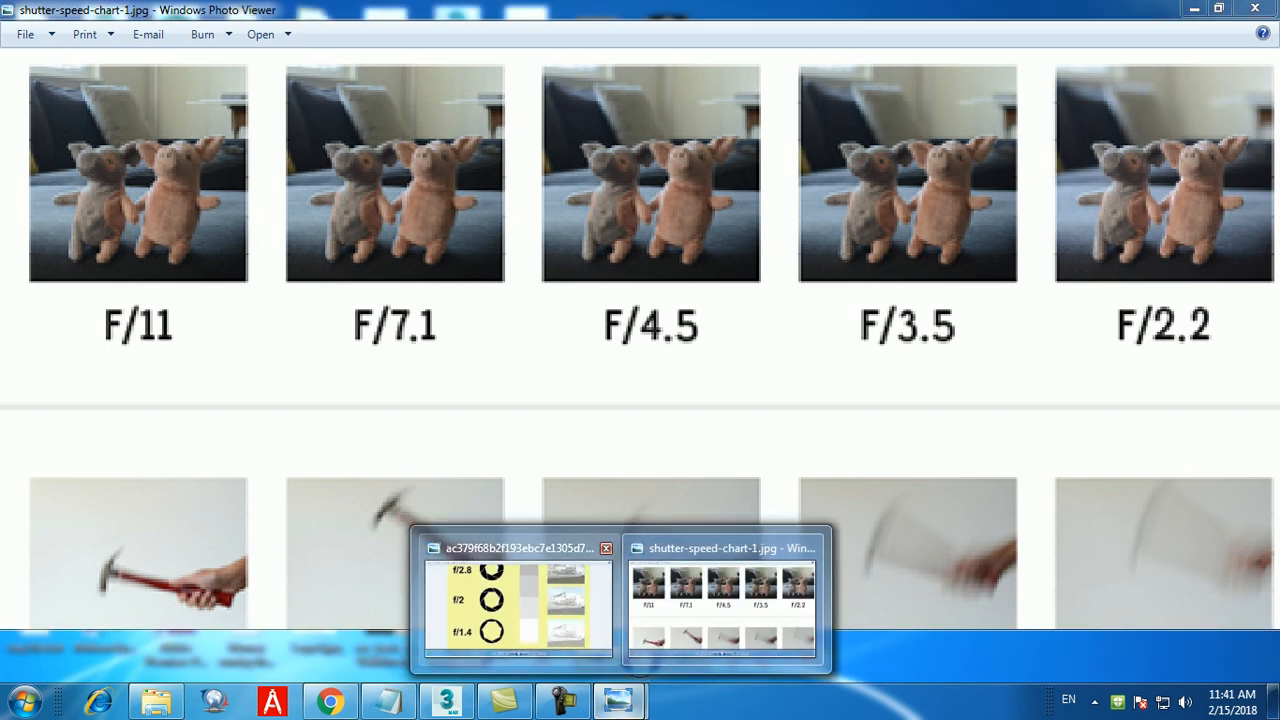
left_click(514, 600)
left_click_drag(953, 185, 953, 507)
left_click_drag(953, 220, 953, 519)
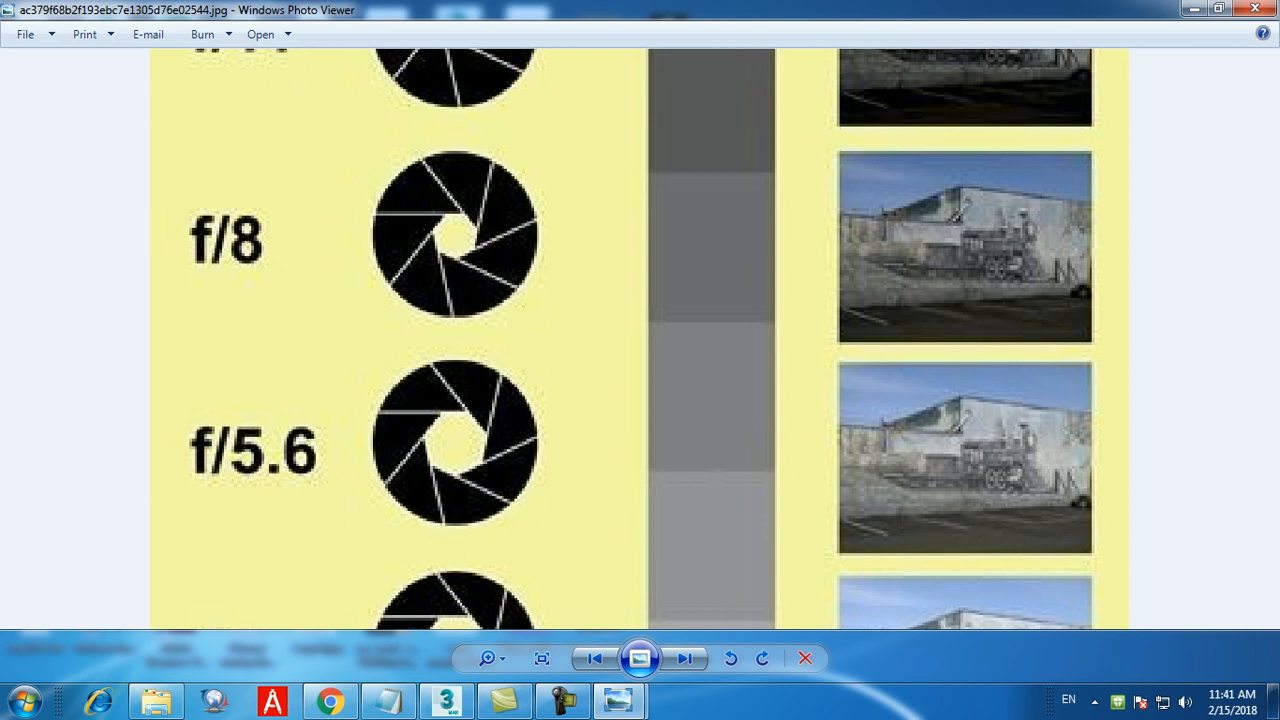
Step: Switch to 3ds Max and set the physical camera's shutter type to 1 / seconds
left_click(455, 705)
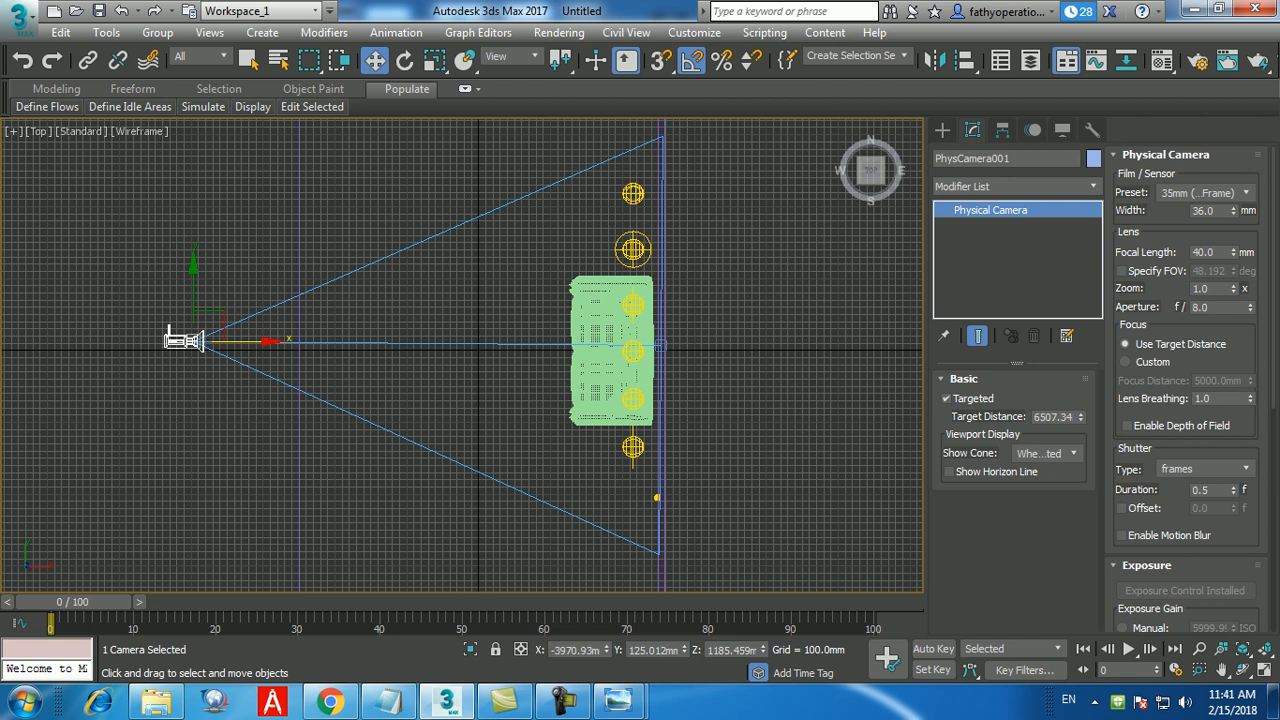
left_click(1203, 469)
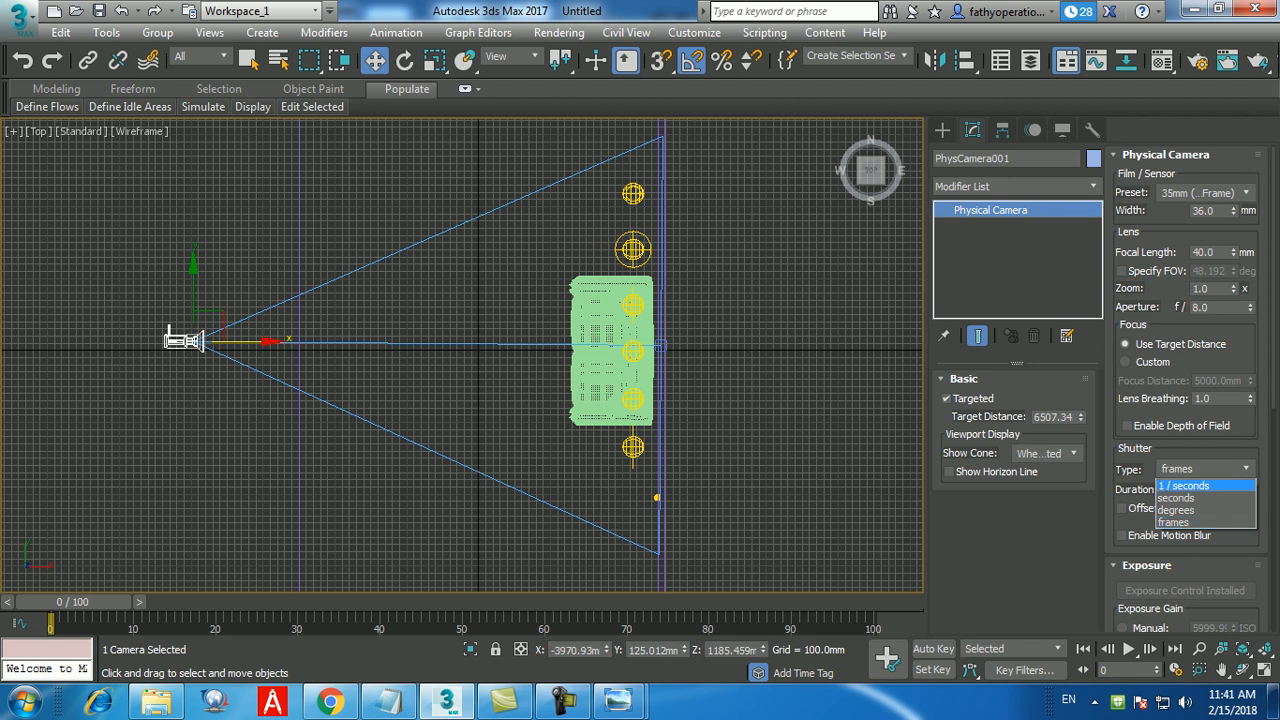
left_click(1185, 485)
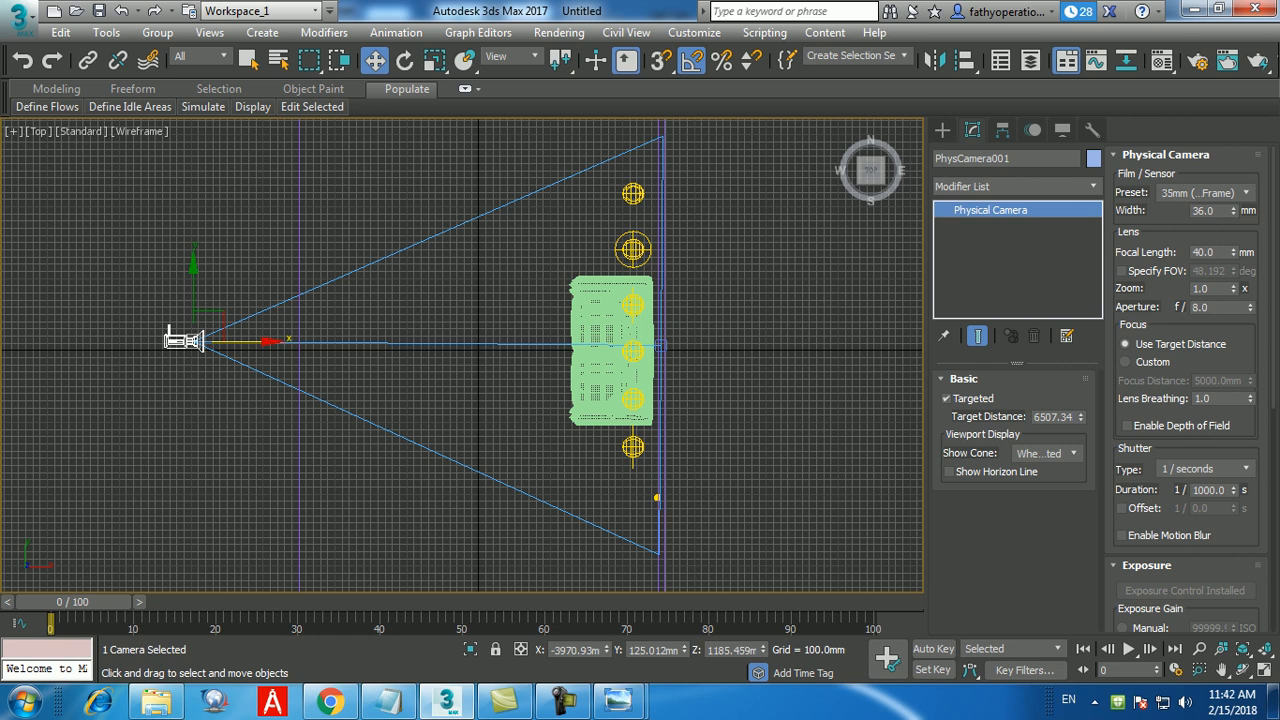
Step: Minimize the open windows, preview shutterspeed.jpg from the desktop and examine the image brightness for shutter speeds from 1/125 to 1/25
left_click(1189, 9)
left_click(1194, 9)
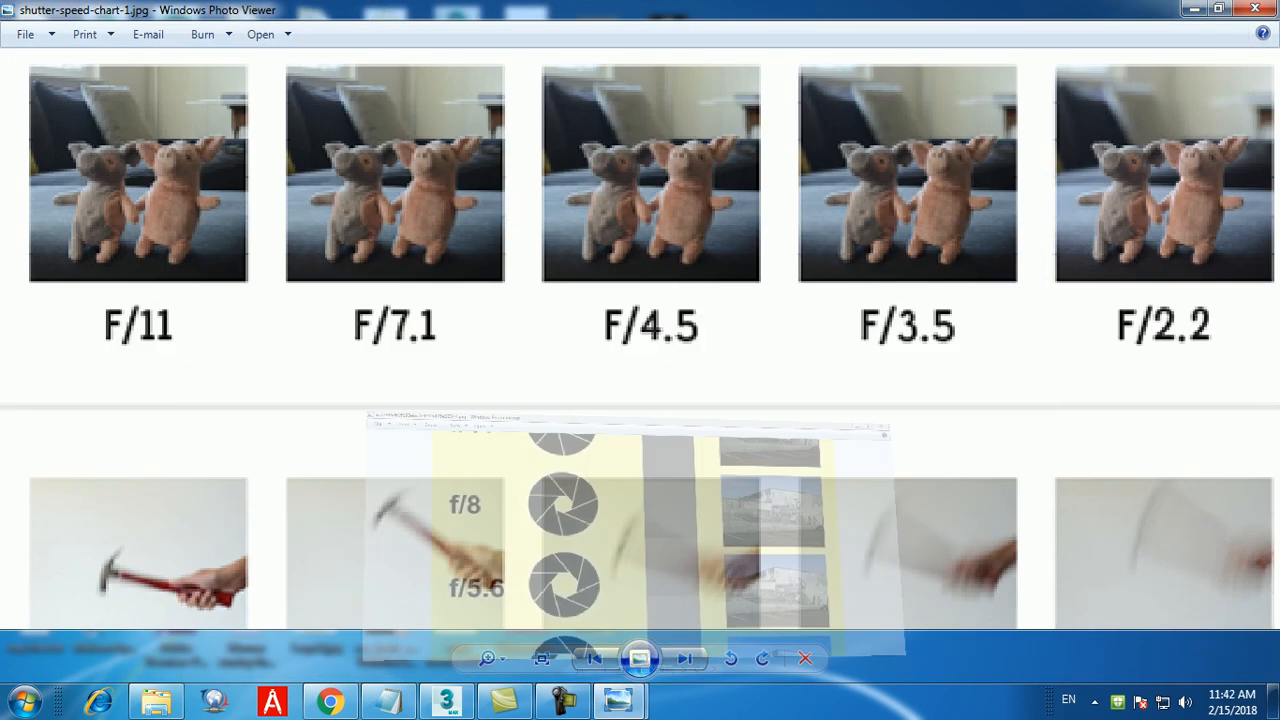
left_click(1194, 9)
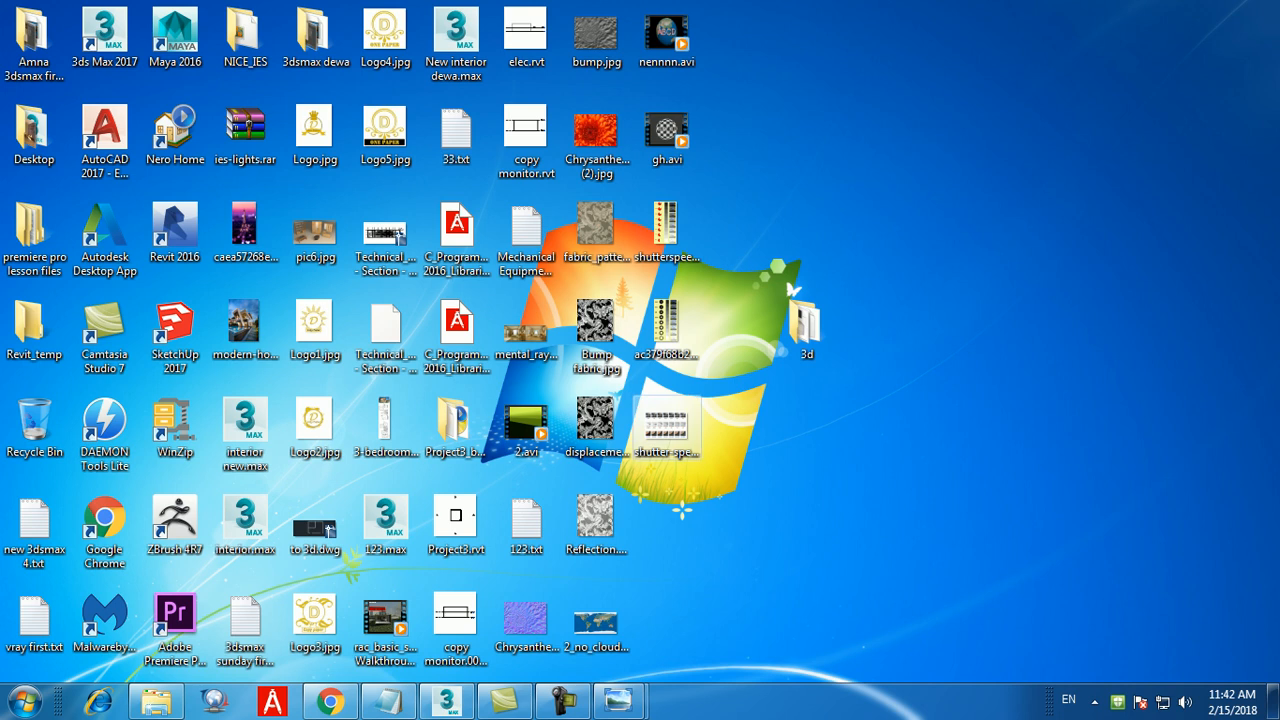
right_click(682, 238)
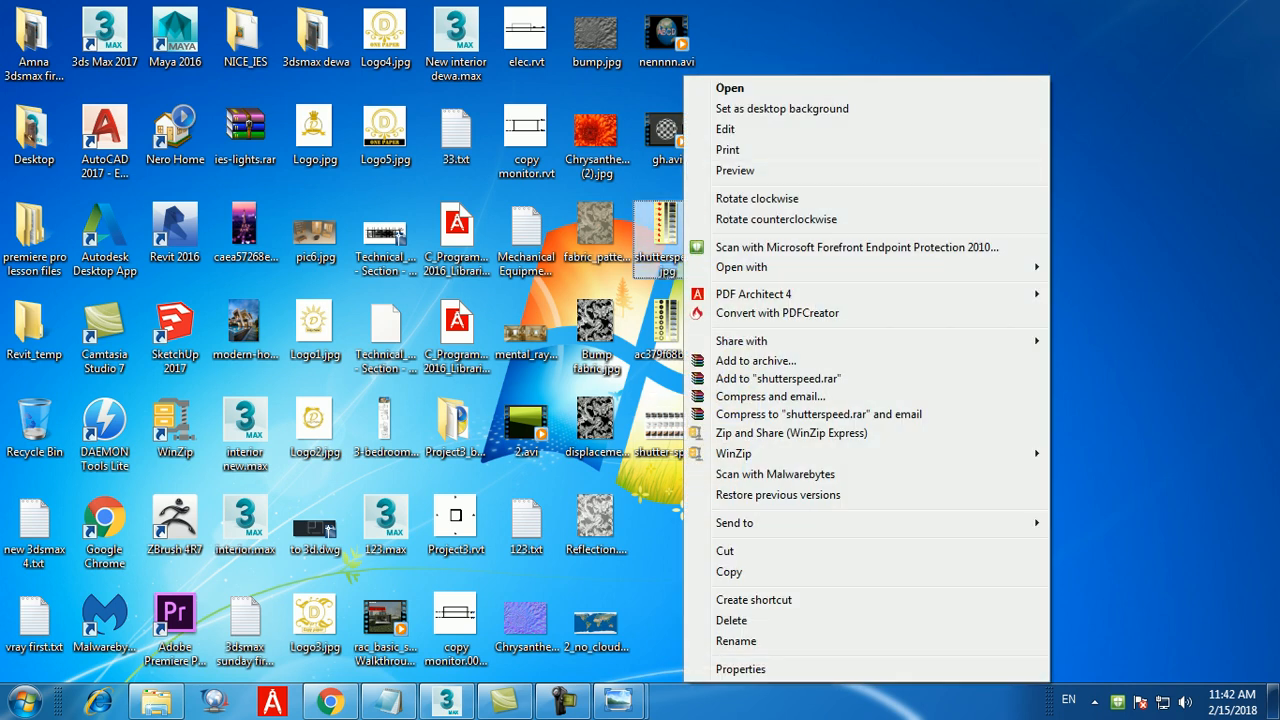
left_click(735, 170)
scroll(800, 160, "up", 2)
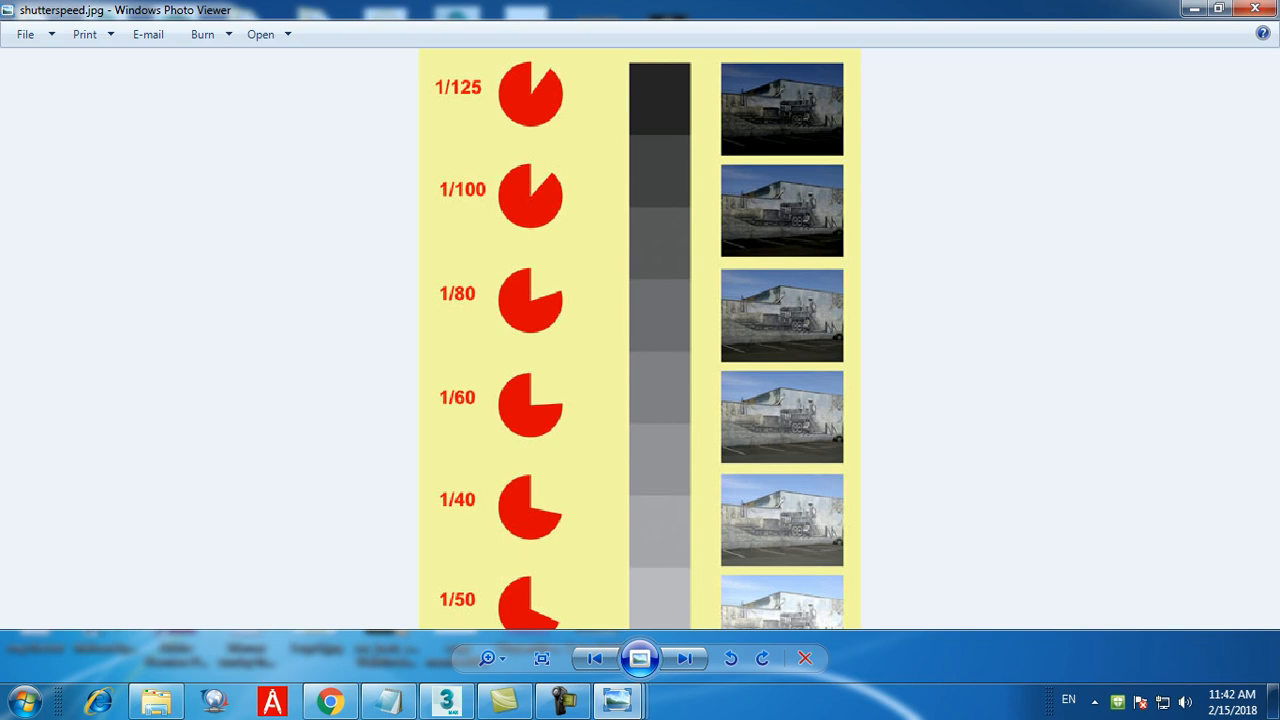
mouse_move(660, 460)
left_mouse_down()
mouse_move(660, 204)
mouse_move(660, 460)
left_mouse_up()
left_click_drag(660, 460, 660, 204)
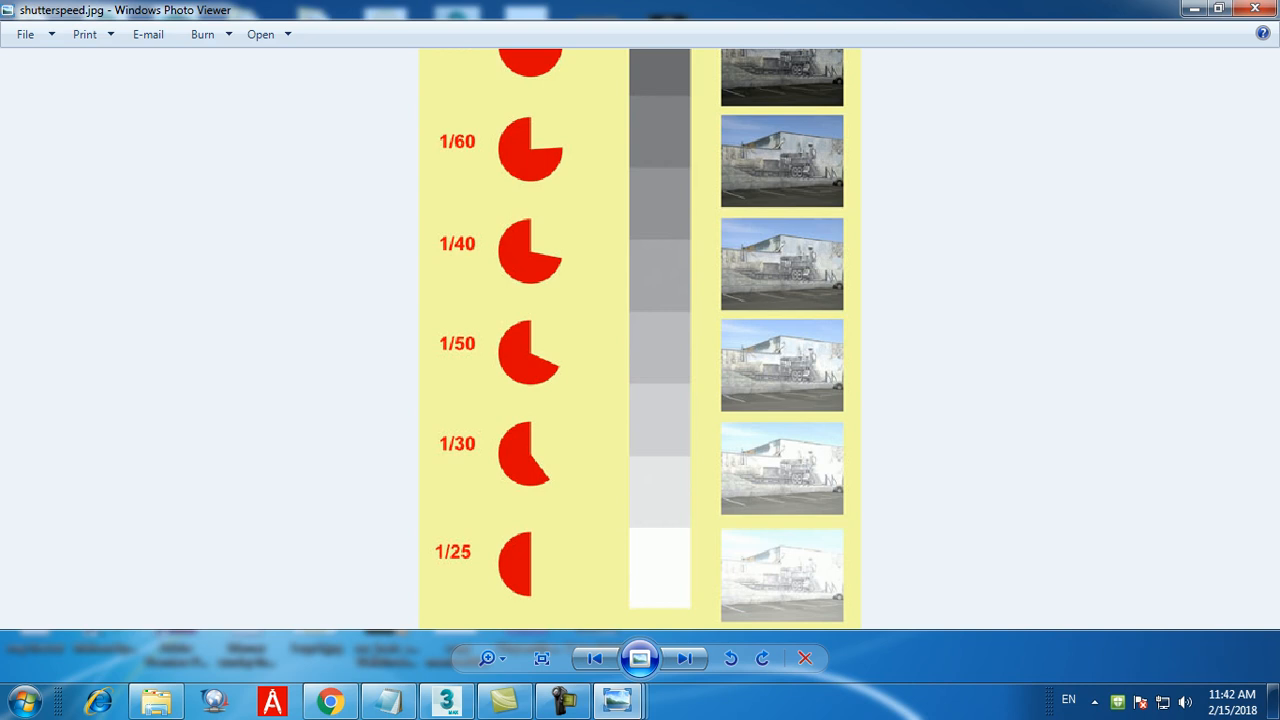
left_click_drag(640, 212, 640, 468)
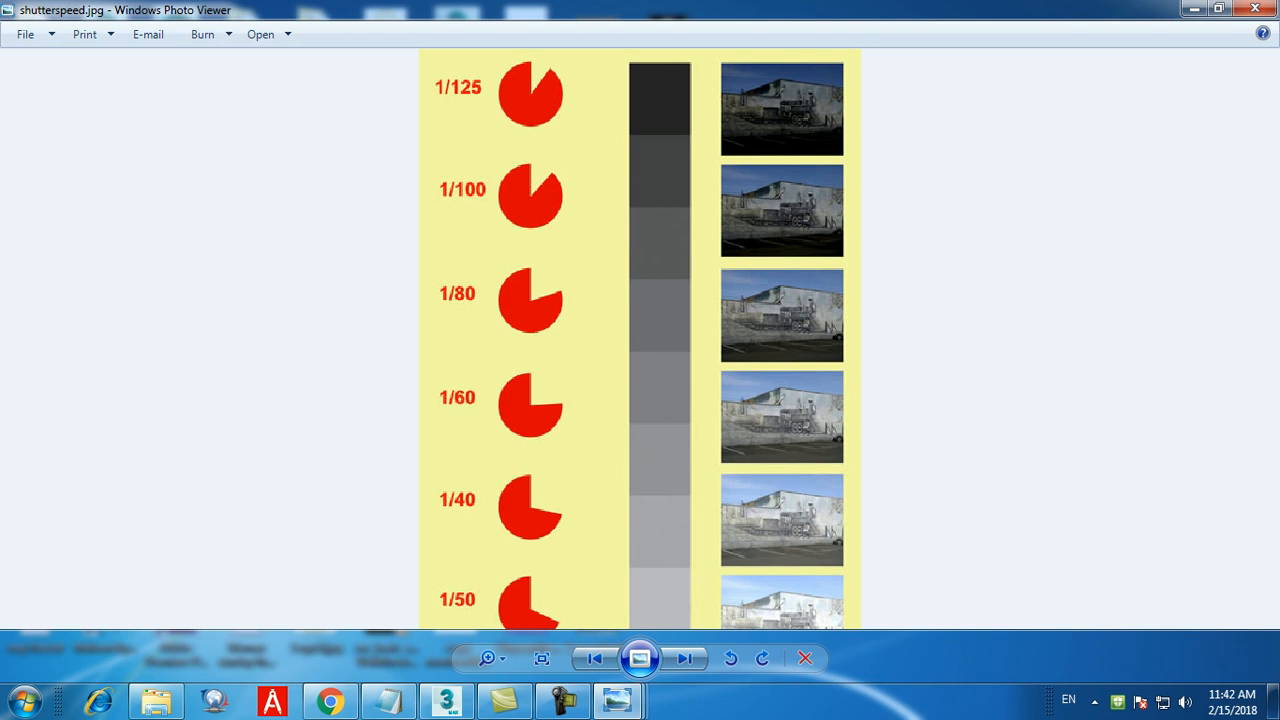
Step: Examine the hammer row in shutter-speed-chart-1.jpg from 1/1000 to 1/2 and compare it with the camera's shutter settings in 3ds Max
left_click(330, 700)
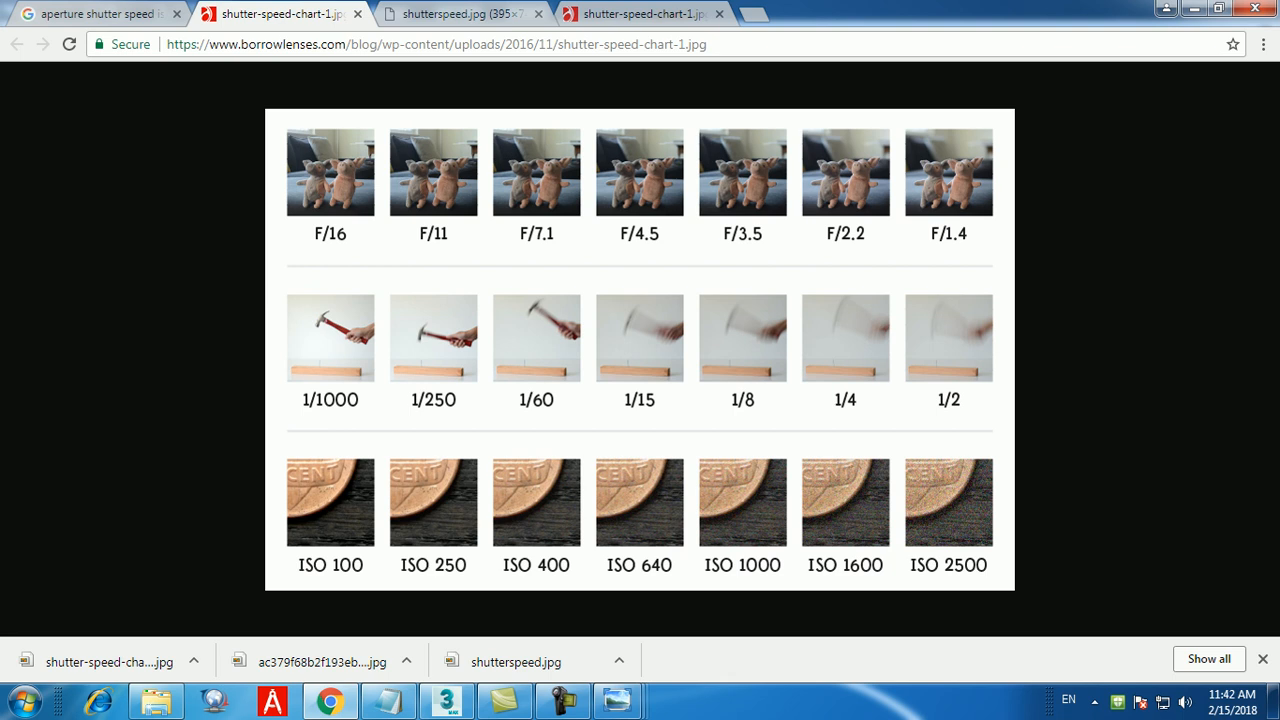
mouse_move(617, 700)
left_click(620, 606)
left_click_drag(620, 480, 315, 127)
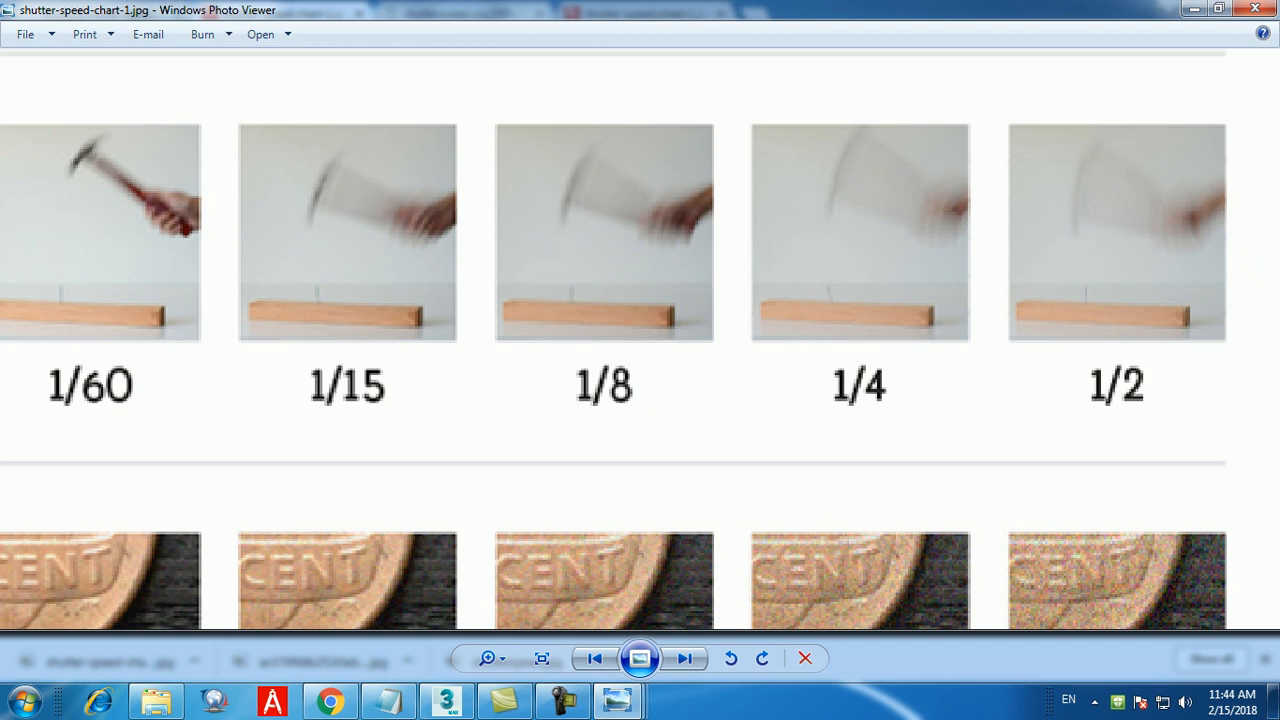
left_click_drag(347, 340, 932, 340)
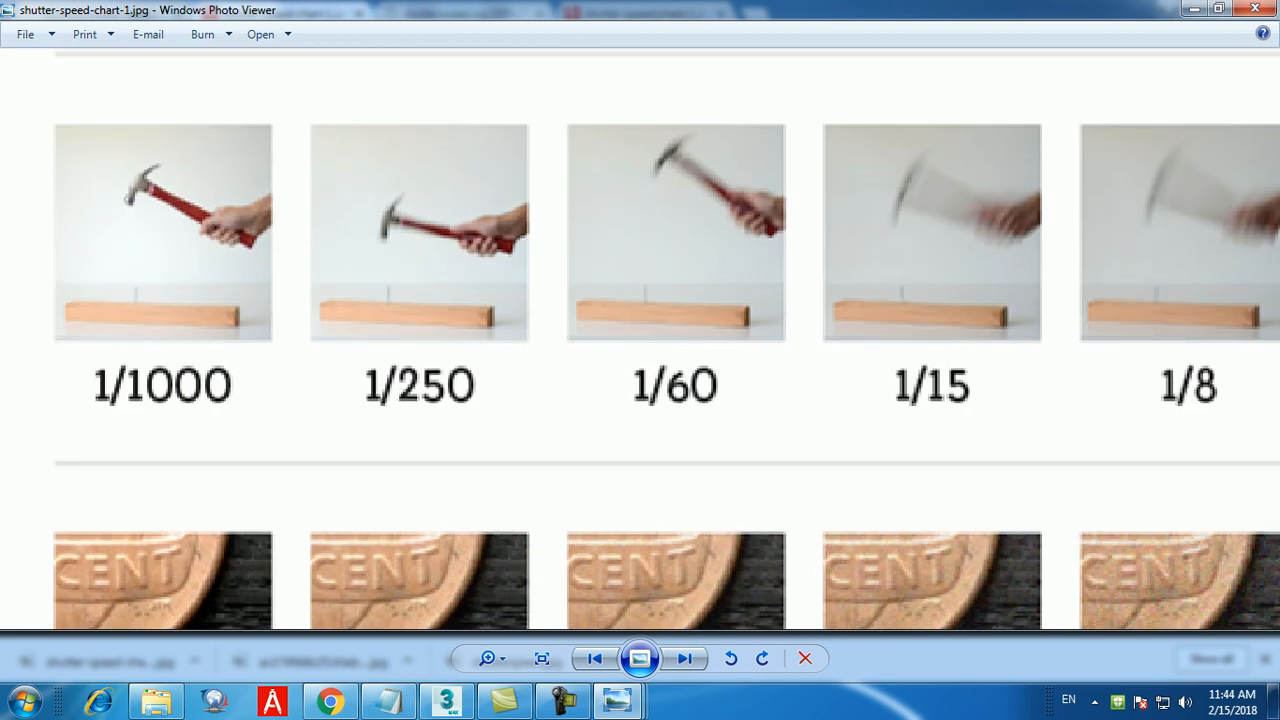
left_click(447, 701)
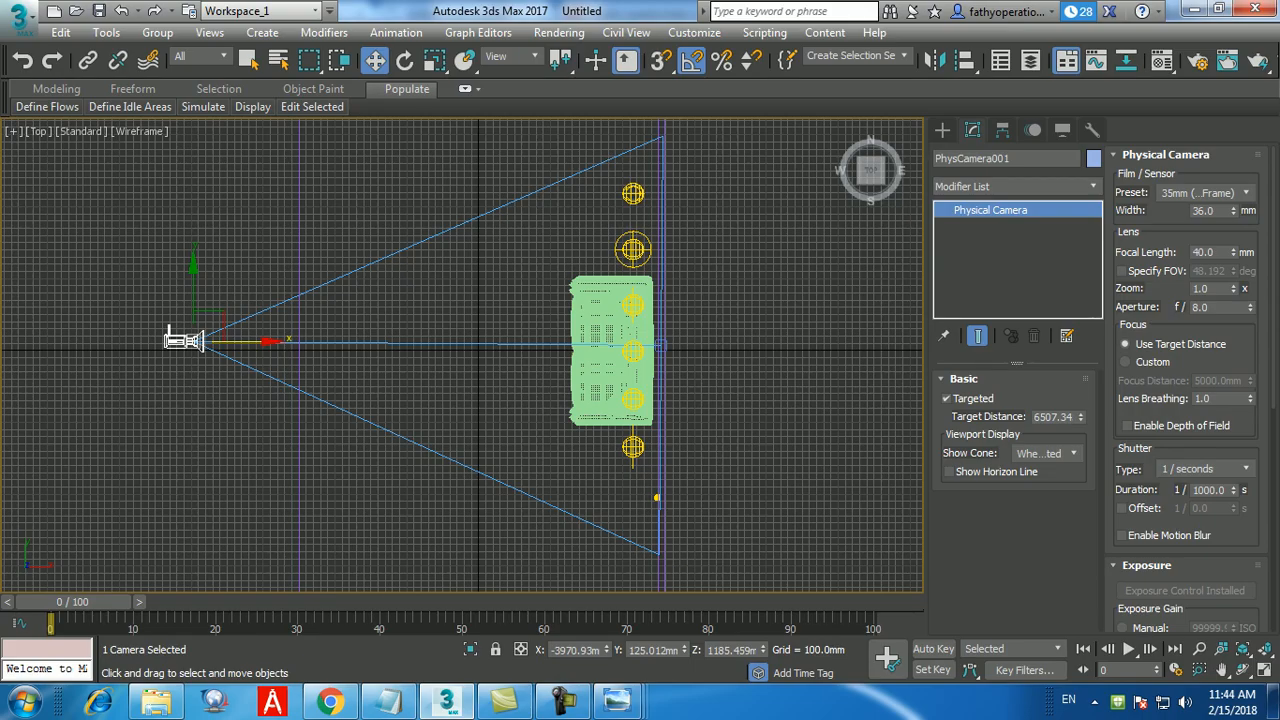
left_click(617, 701)
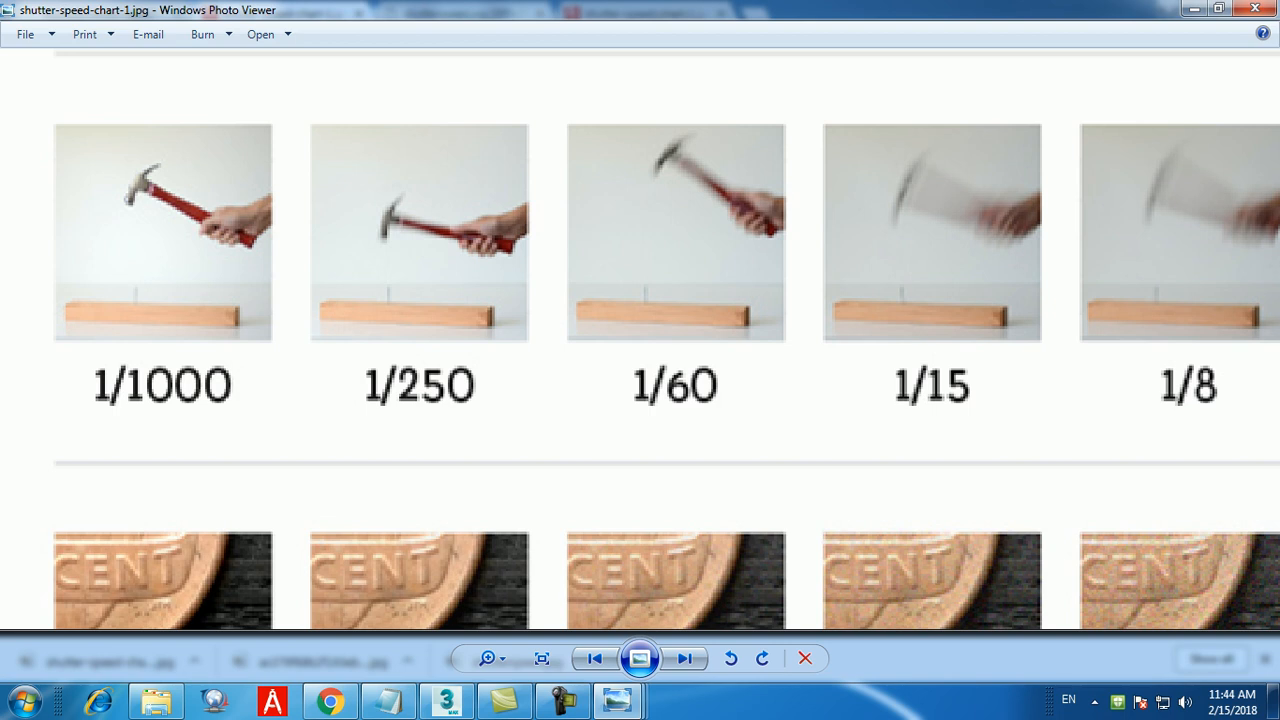
Step: Switch to 3ds Max and set the physical camera's exposure gain to Manual with a value of 100 ISO
left_click(447, 700)
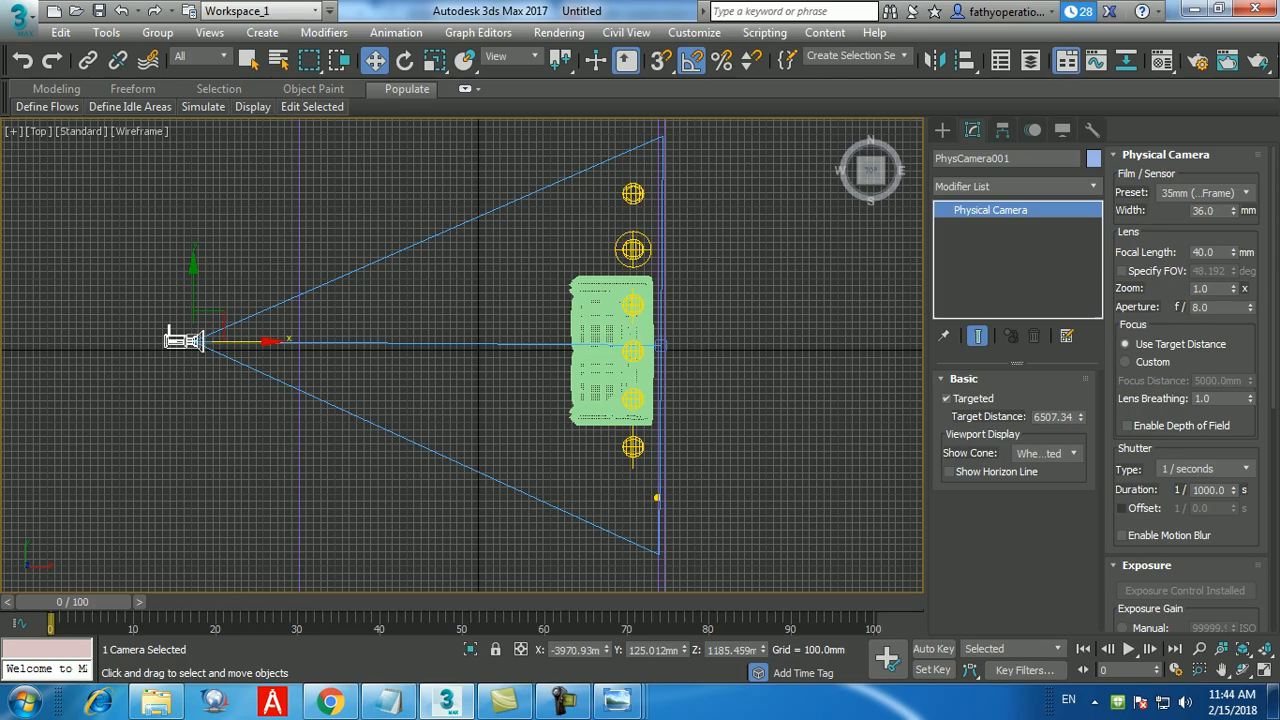
left_click_drag(1274, 310, 1274, 399)
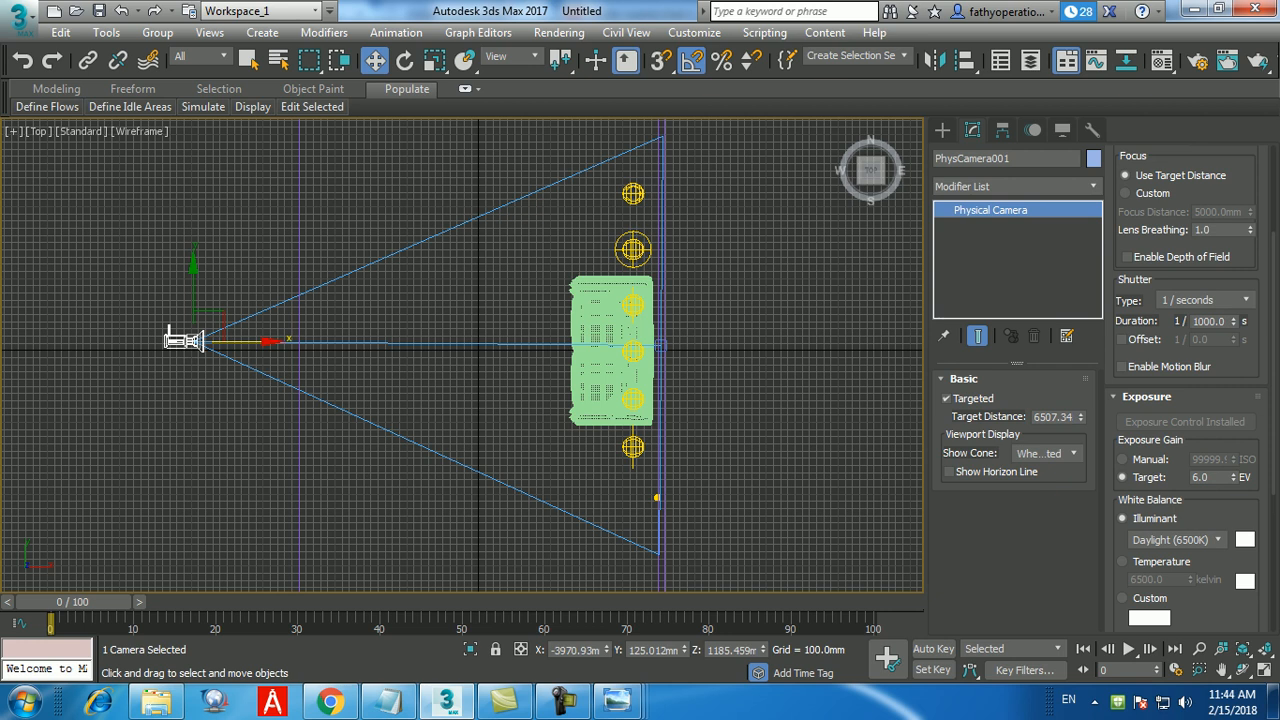
left_click(1123, 459)
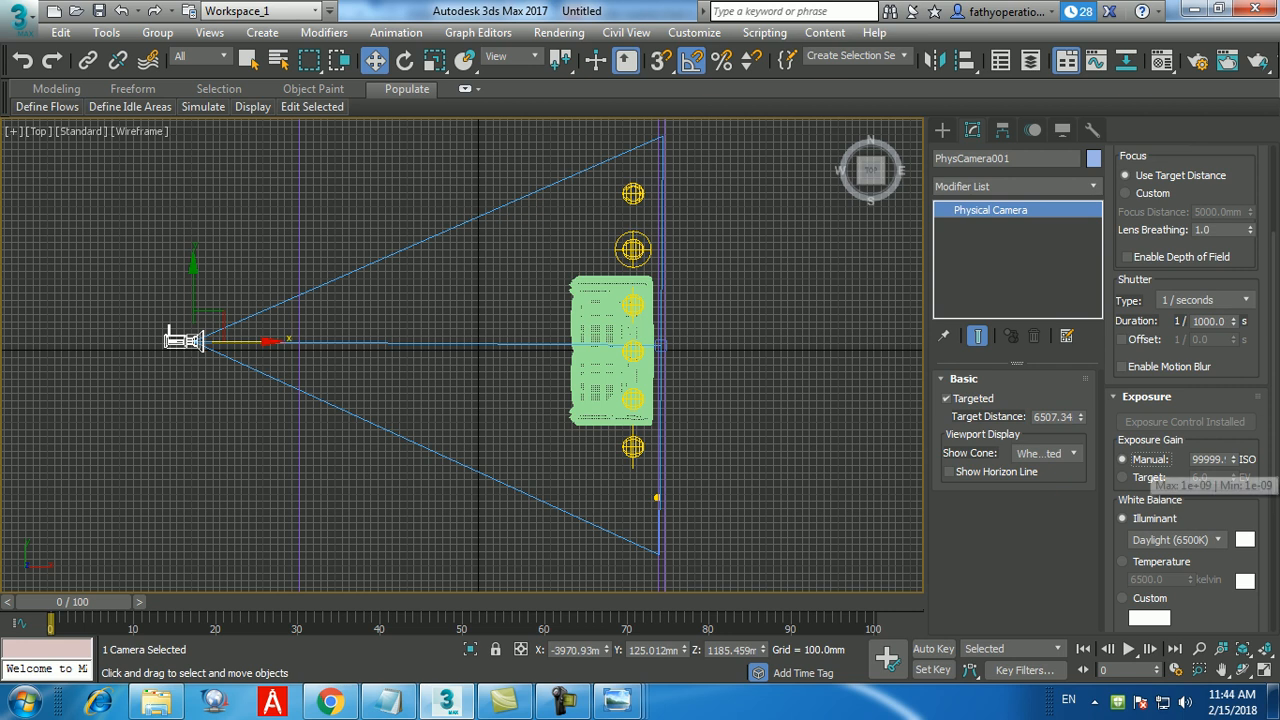
double_click(1210, 459)
type("100")
key("Return")
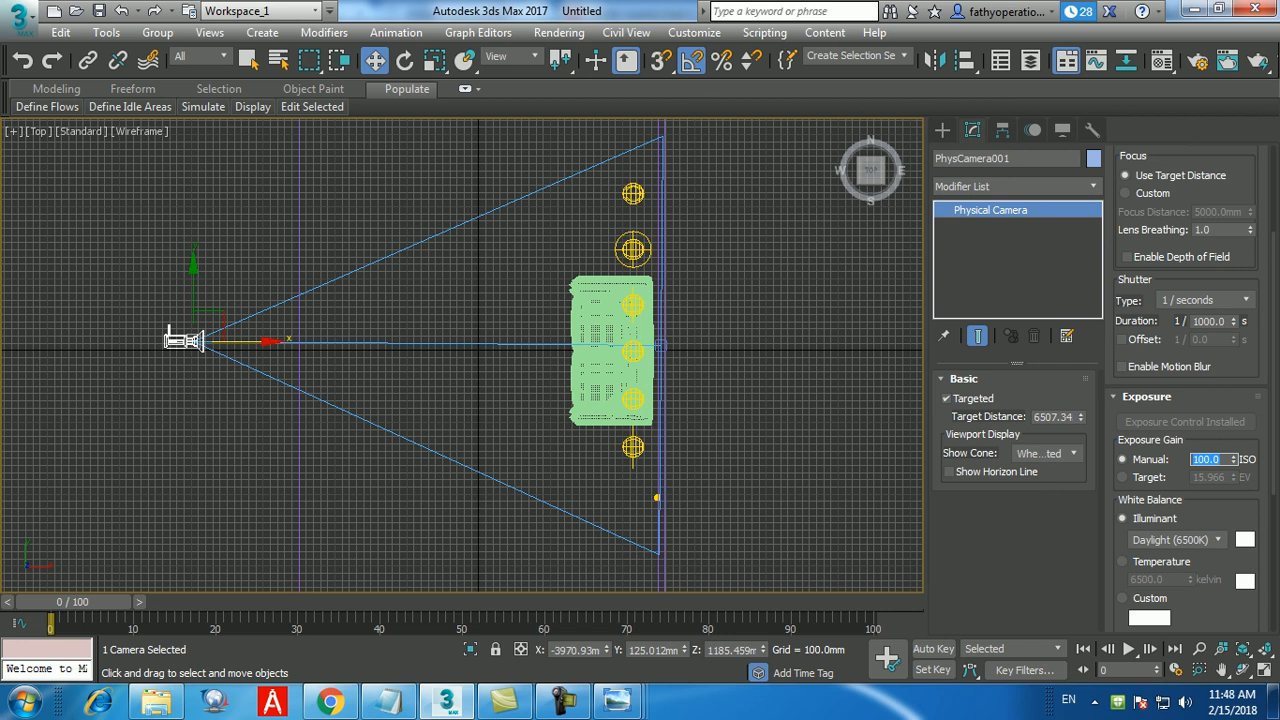
Step: Switch to shutter-speed-chart-1.jpg and examine the grain in the coin row from ISO 100 to ISO 2500
mouse_move(617, 700)
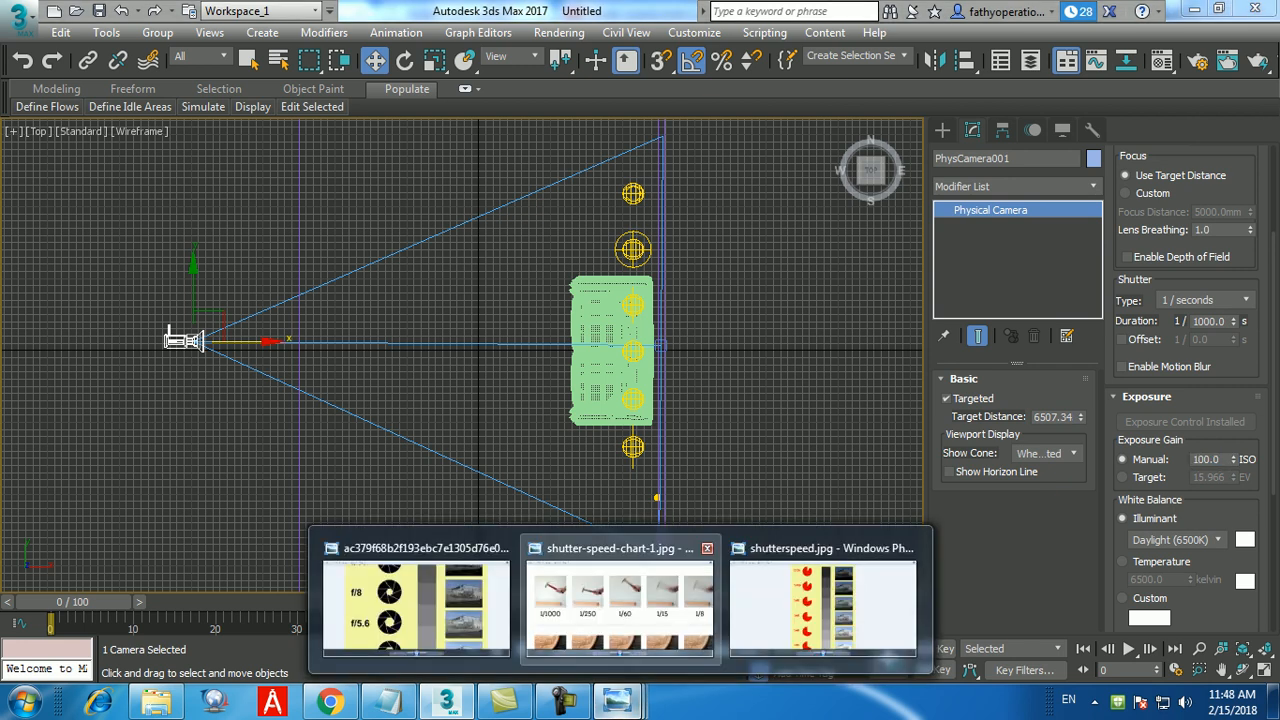
left_click(629, 612)
scroll(640, 339, "down", 6)
scroll(512, 532, "up", 4)
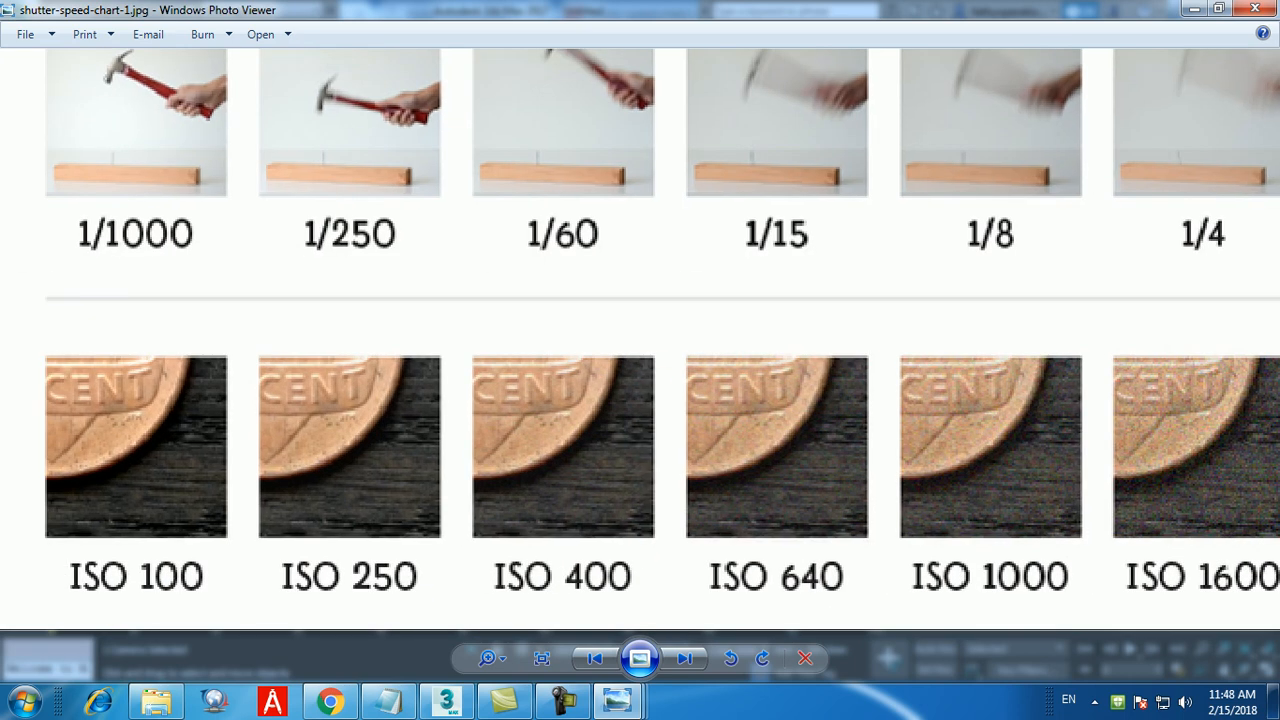
left_click_drag(760, 430, 487, 430)
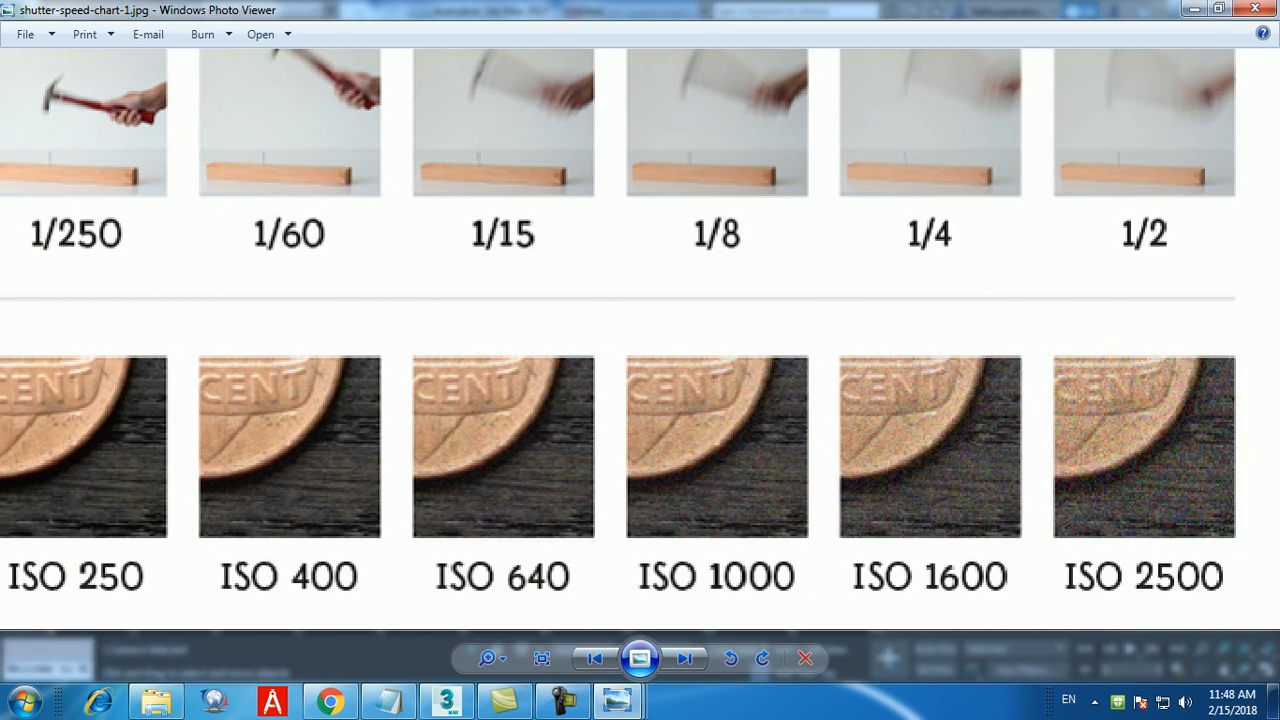
scroll(1190, 478, "up", 4)
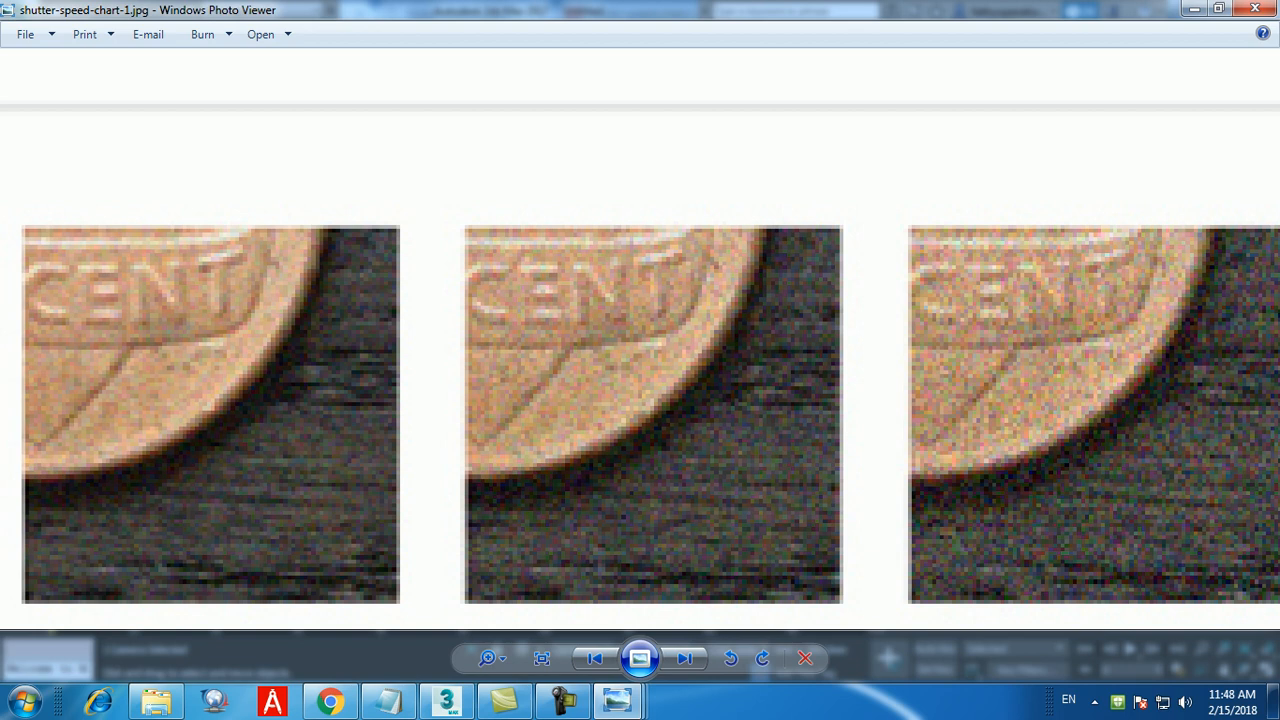
scroll(640, 340, "down", 7)
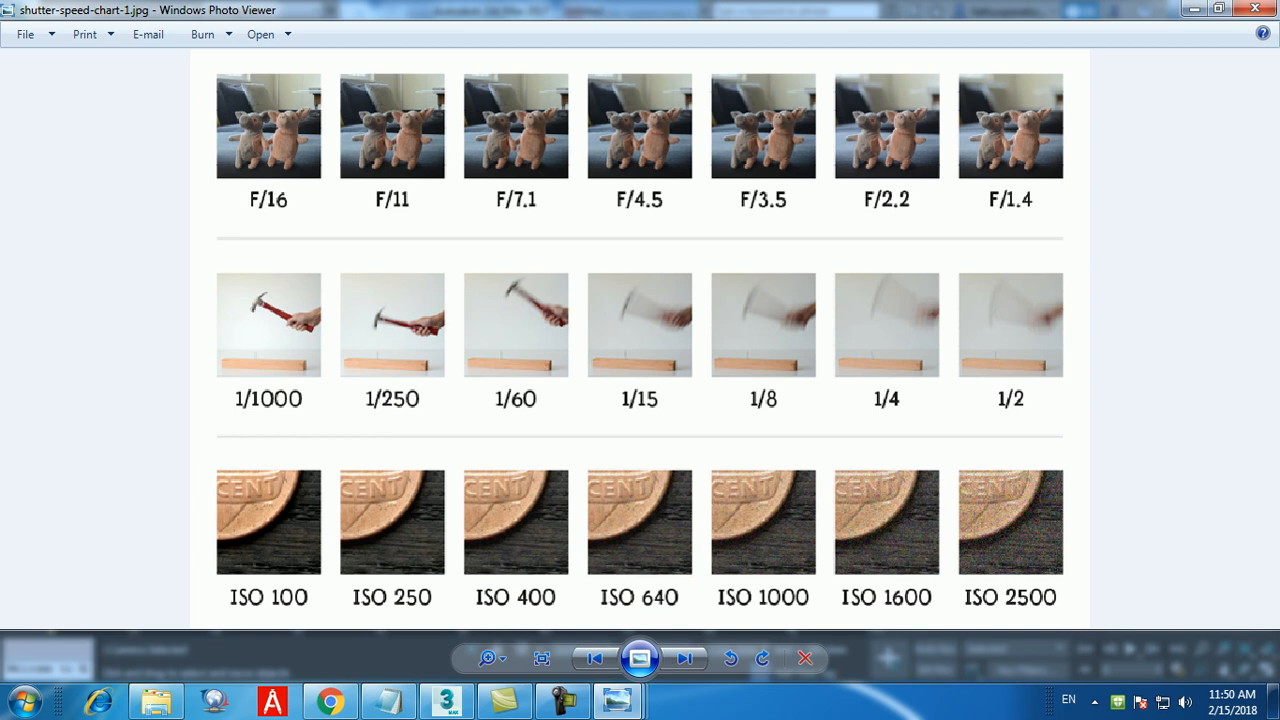
Step: Return to 3ds Max and review the physical camera's manual ISO and shutter duration values
left_click(446, 701)
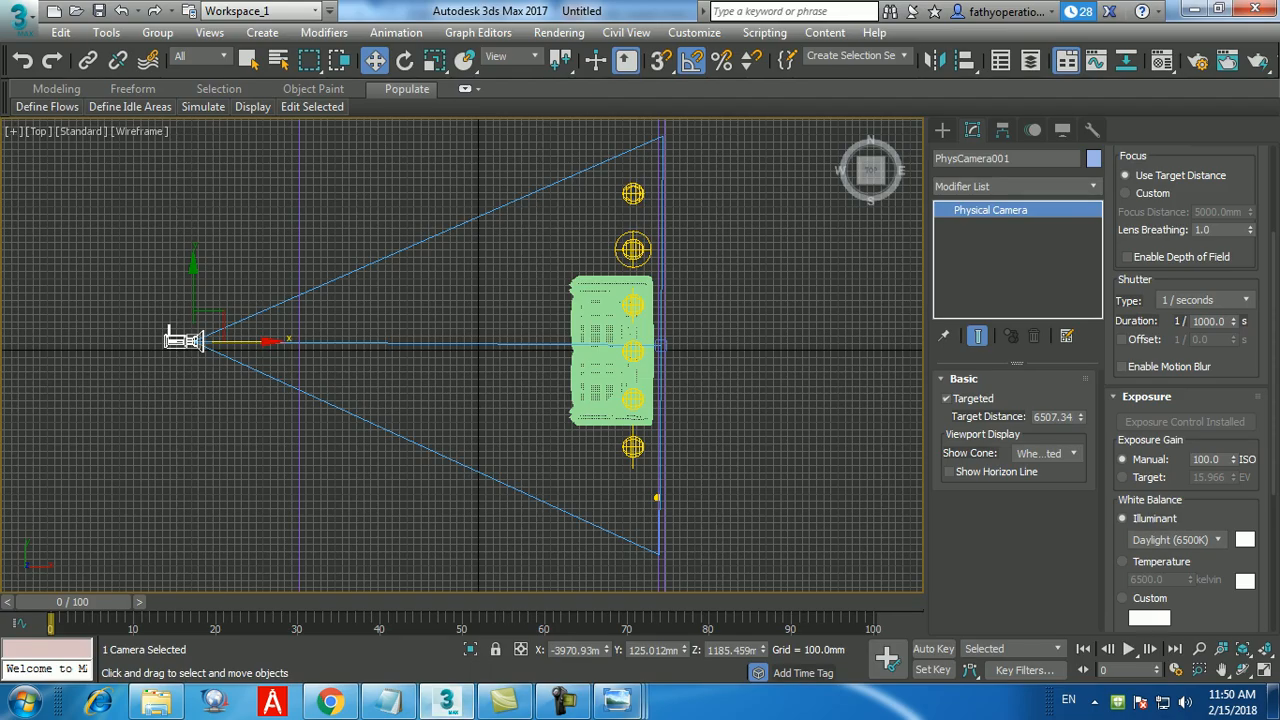
double_click(1207, 460)
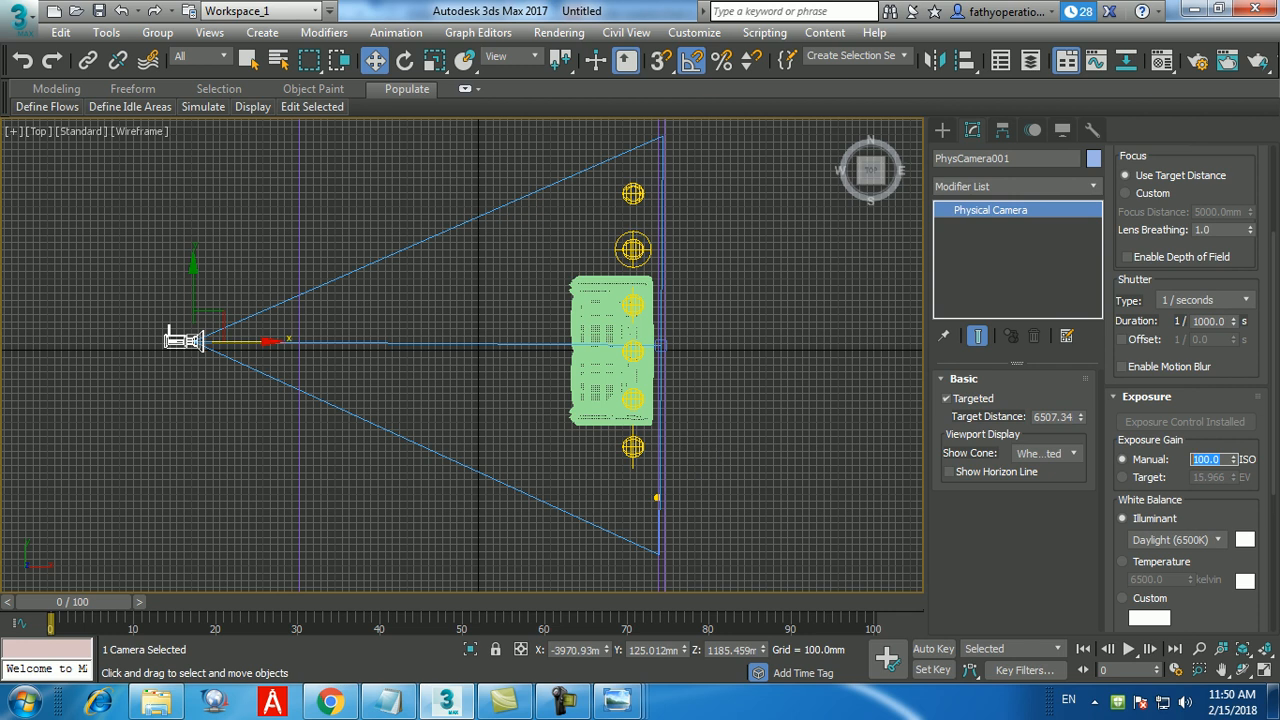
left_click_drag(1227, 322, 1190, 322)
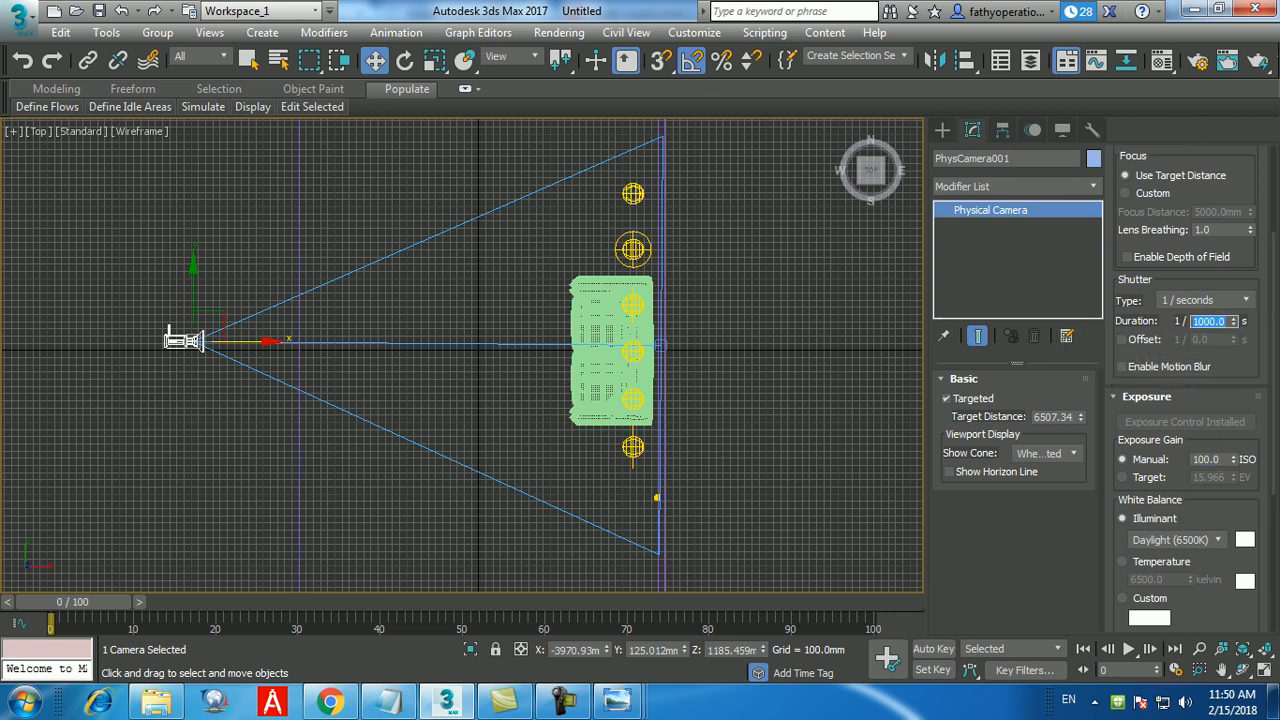
Step: Inspect the photometric lights along the wall one by one in the Top view, and reselect the physical camera
left_click(633, 193)
left_click(633, 249)
left_click(633, 304)
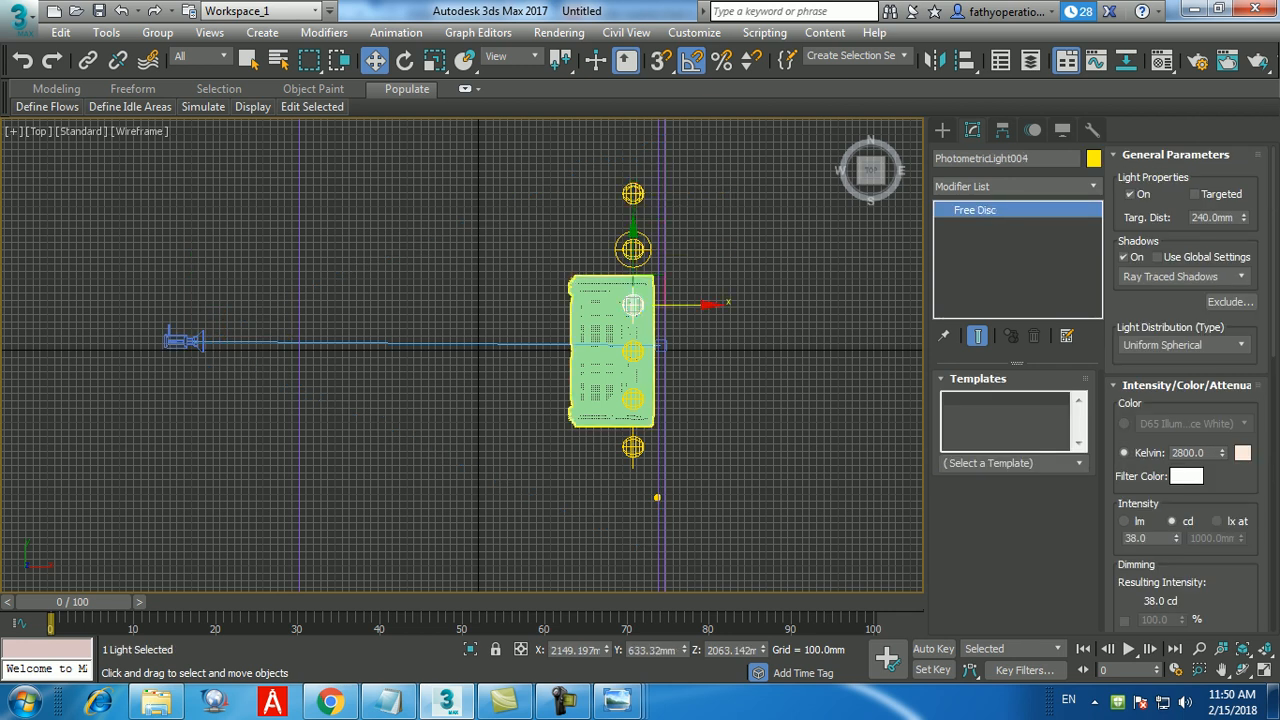
left_click(633, 351)
left_click(632, 399)
left_click(633, 447)
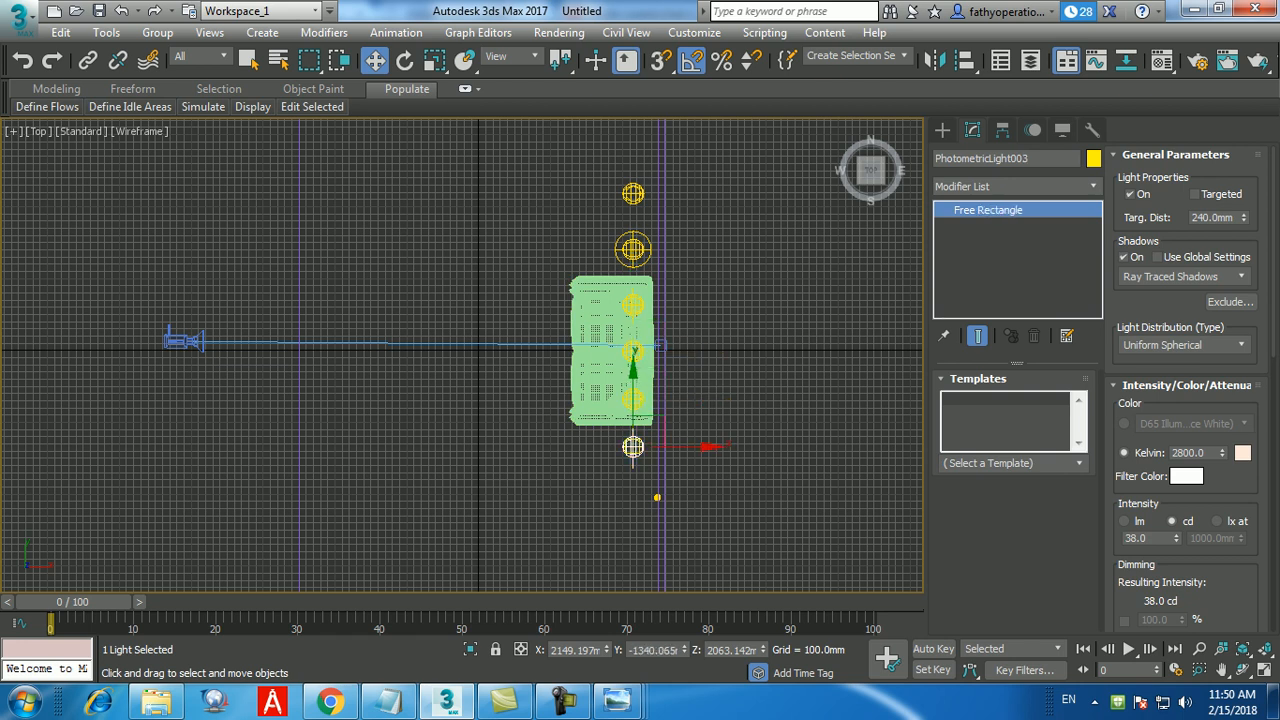
left_click(664, 490)
left_click(657, 497)
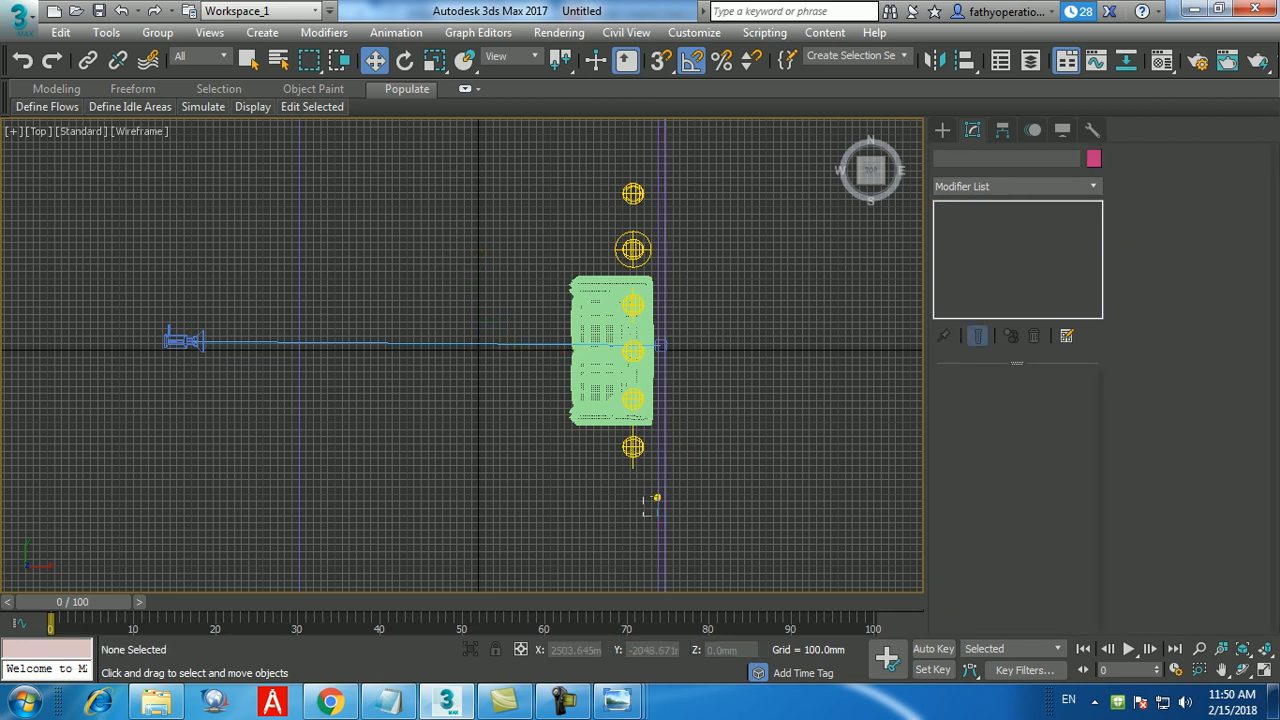
left_click(657, 497)
left_click(185, 340)
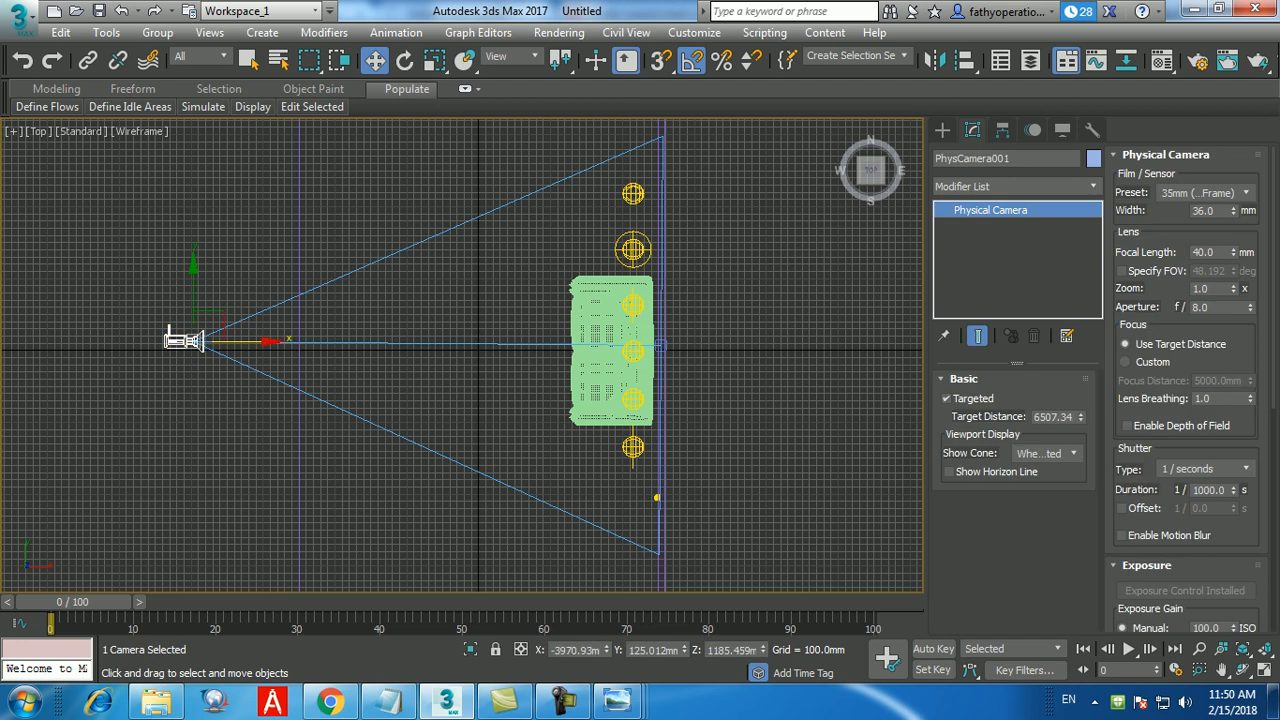
Step: Set the physical camera's shutter duration to 1/200 s and maximize the PhysCamera001 view
double_click(1208, 490)
type("200")
key("Return")
key("alt+w")
right_click(690, 455)
key("alt+w")
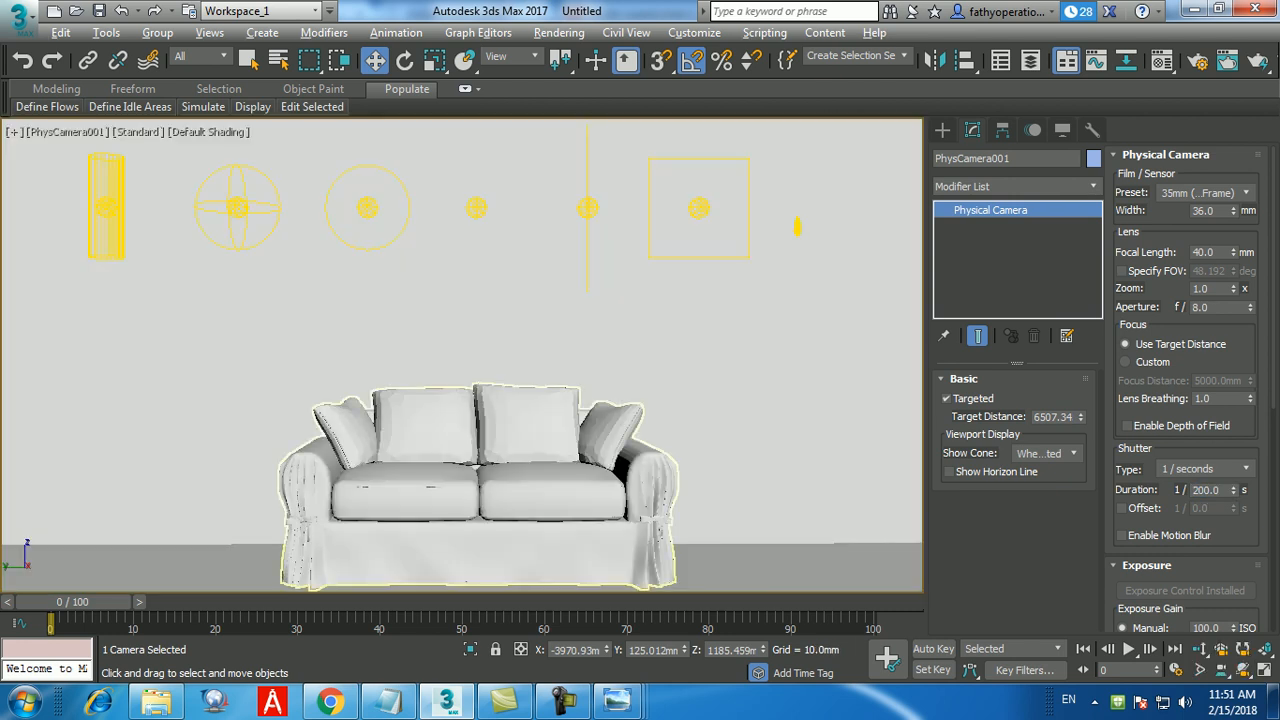
Step: Save the scene to the Desktop as hhh
left_click(18, 24)
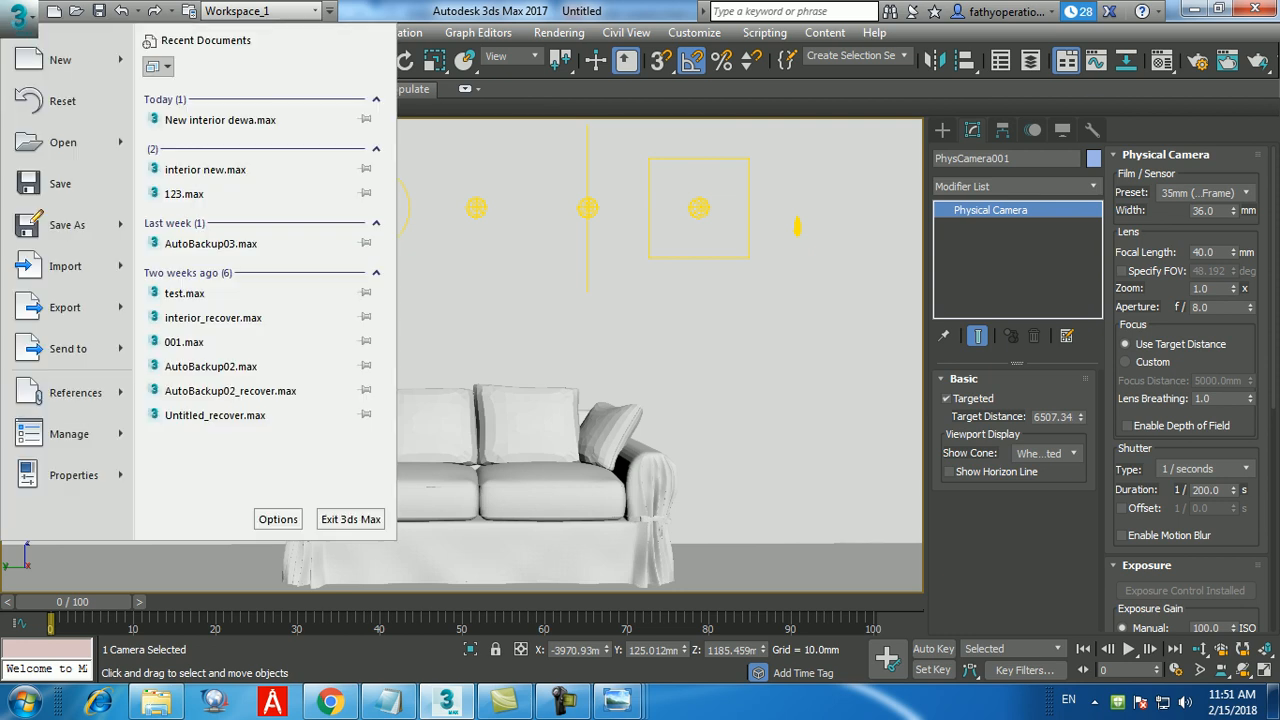
left_click(40, 182)
left_click(54, 178)
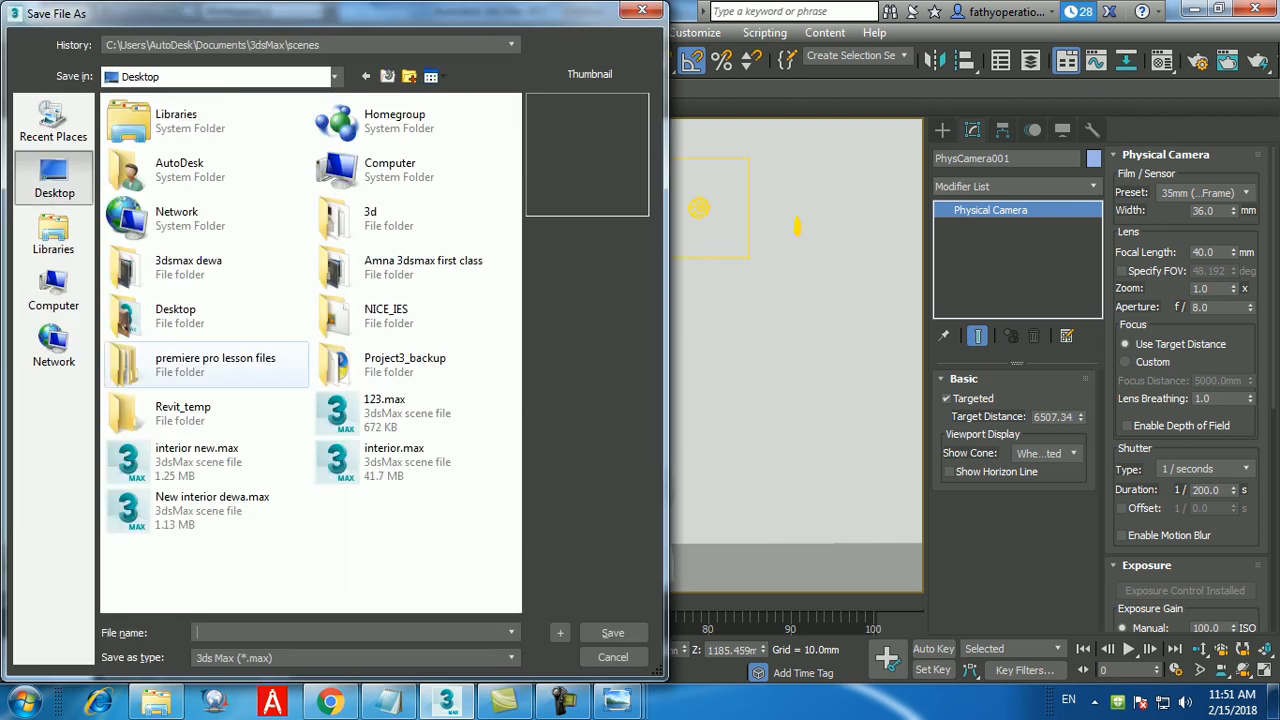
type("hhh")
key("Return")
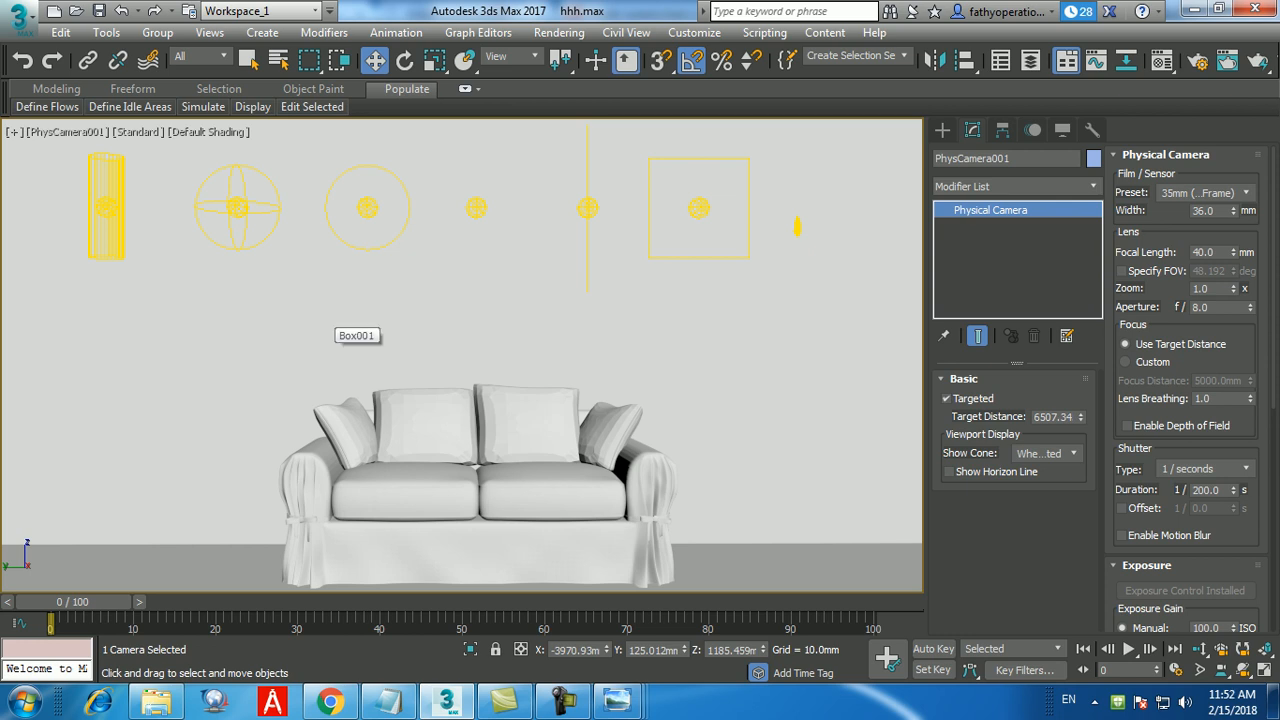
Step: Test-render the camera view, stop the render partway and close the rendered frame
key("shift+q")
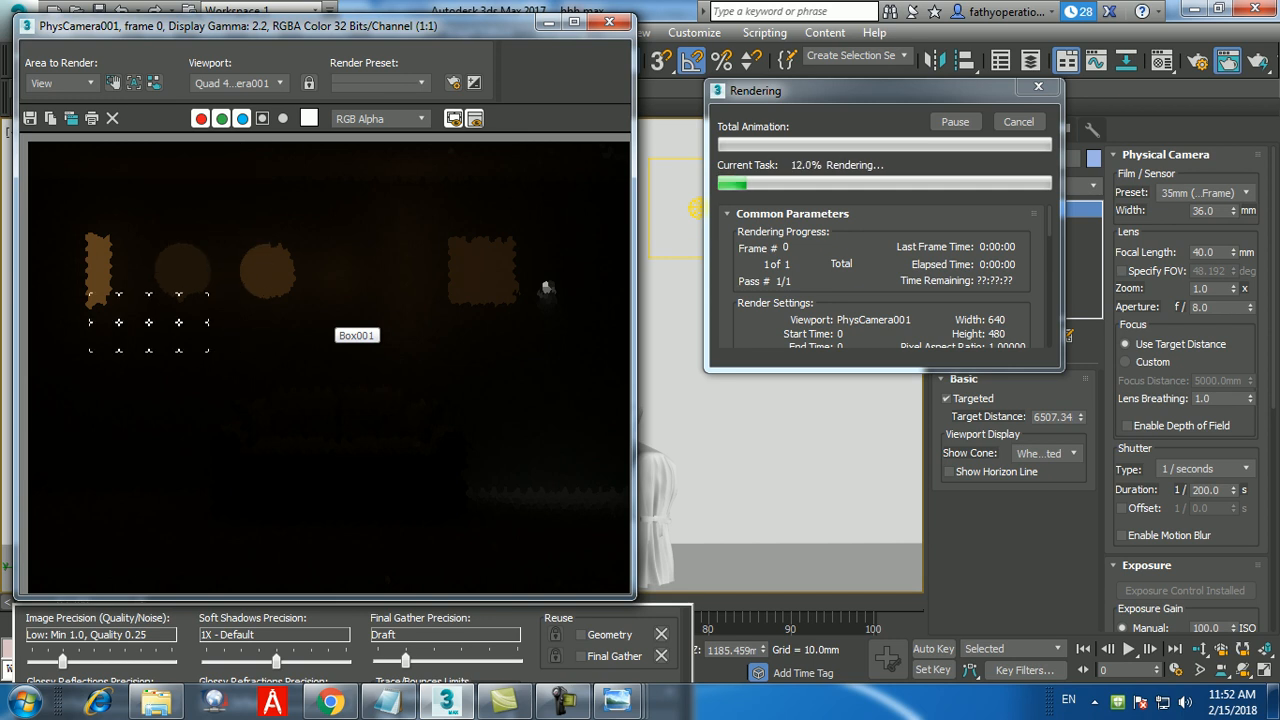
key("Escape")
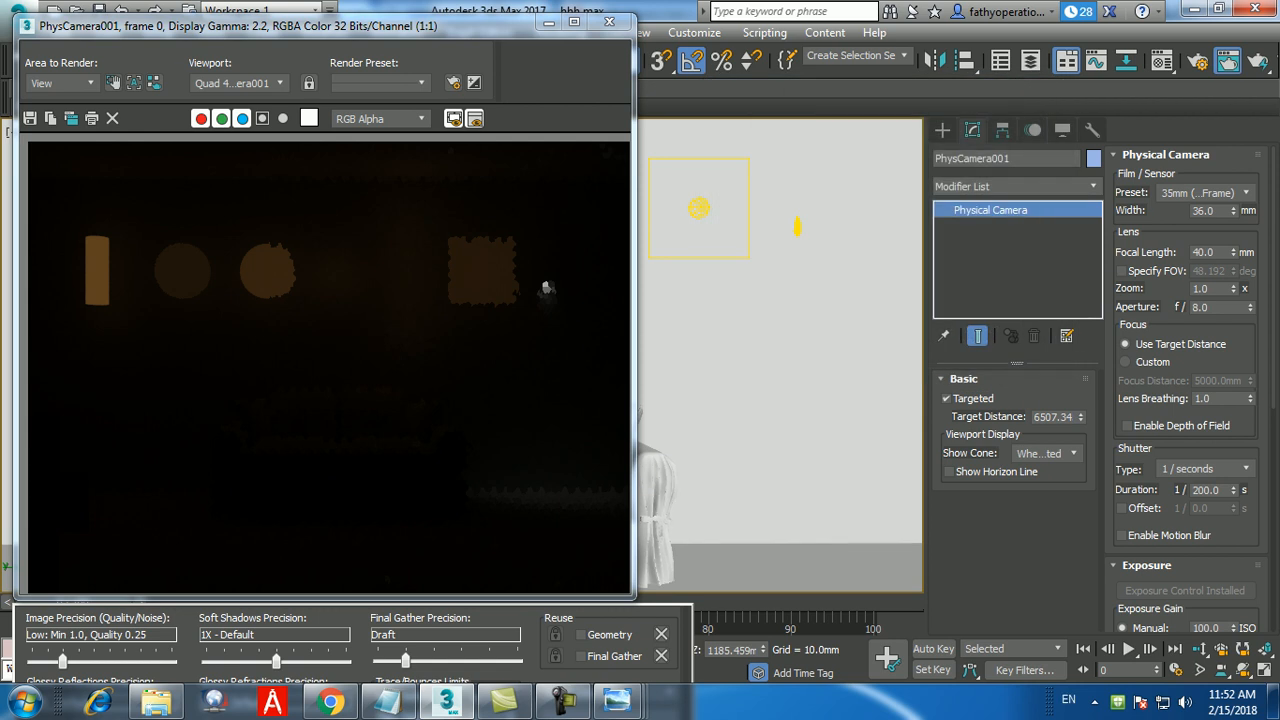
left_click(609, 21)
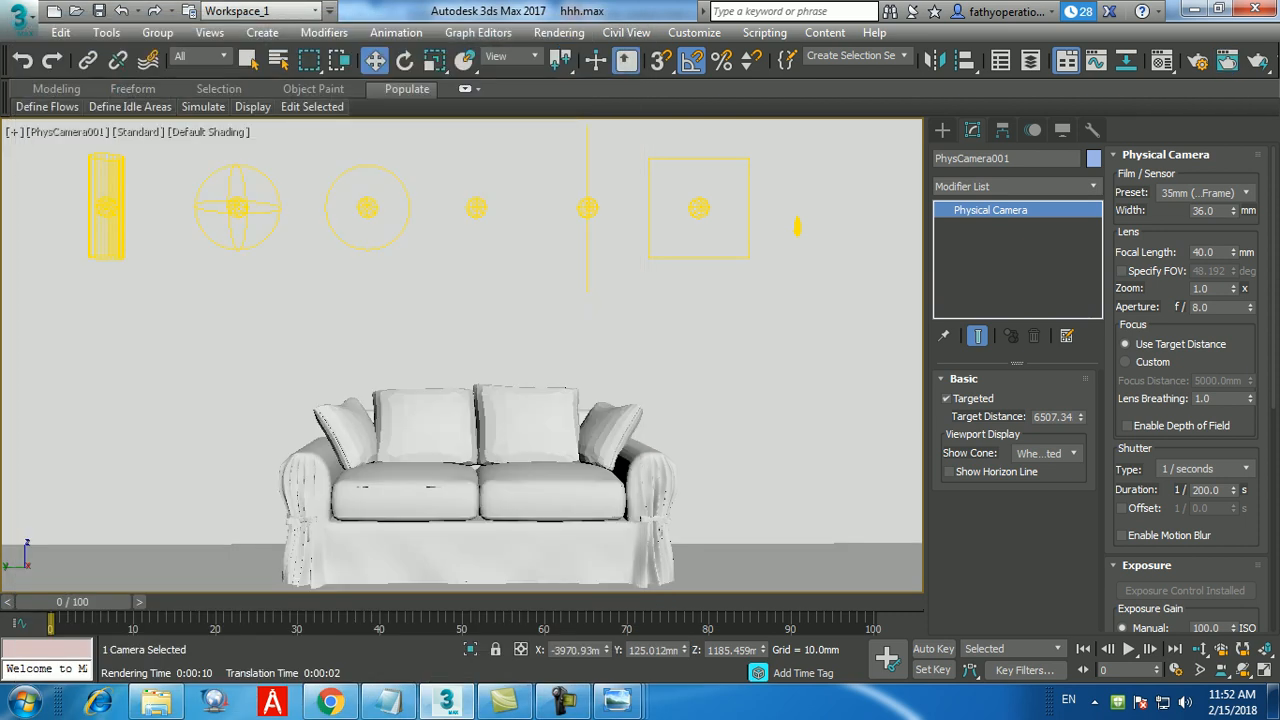
Step: Set the physical camera's shutter duration to 1/10 s and render the camera view
double_click(1204, 490)
type("10")
key("Return")
key("shift+q")
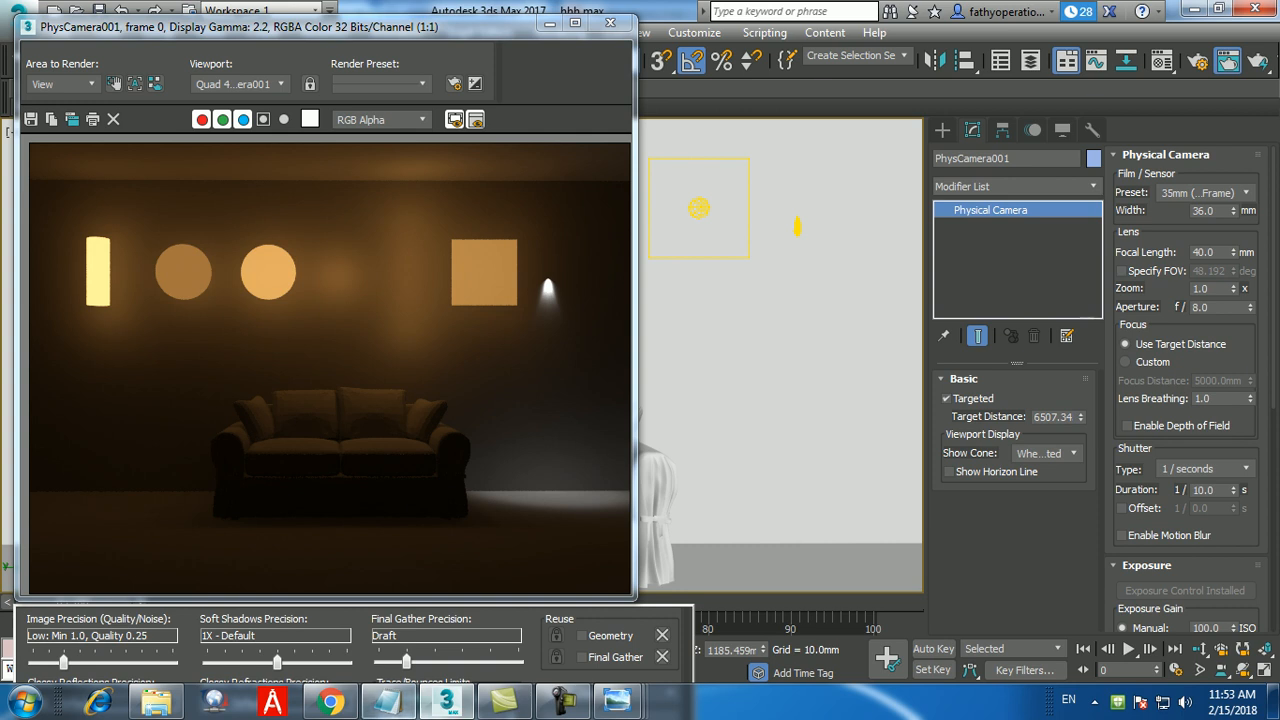
left_click(388, 703)
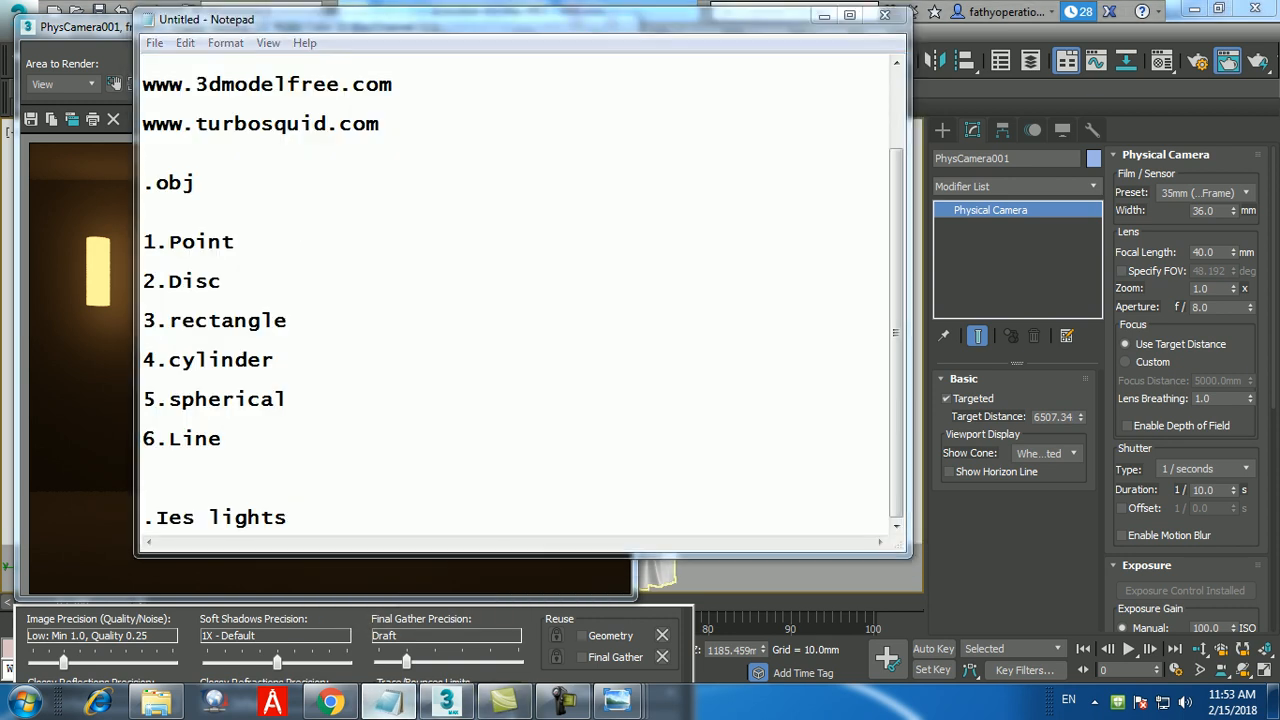
left_click(388, 703)
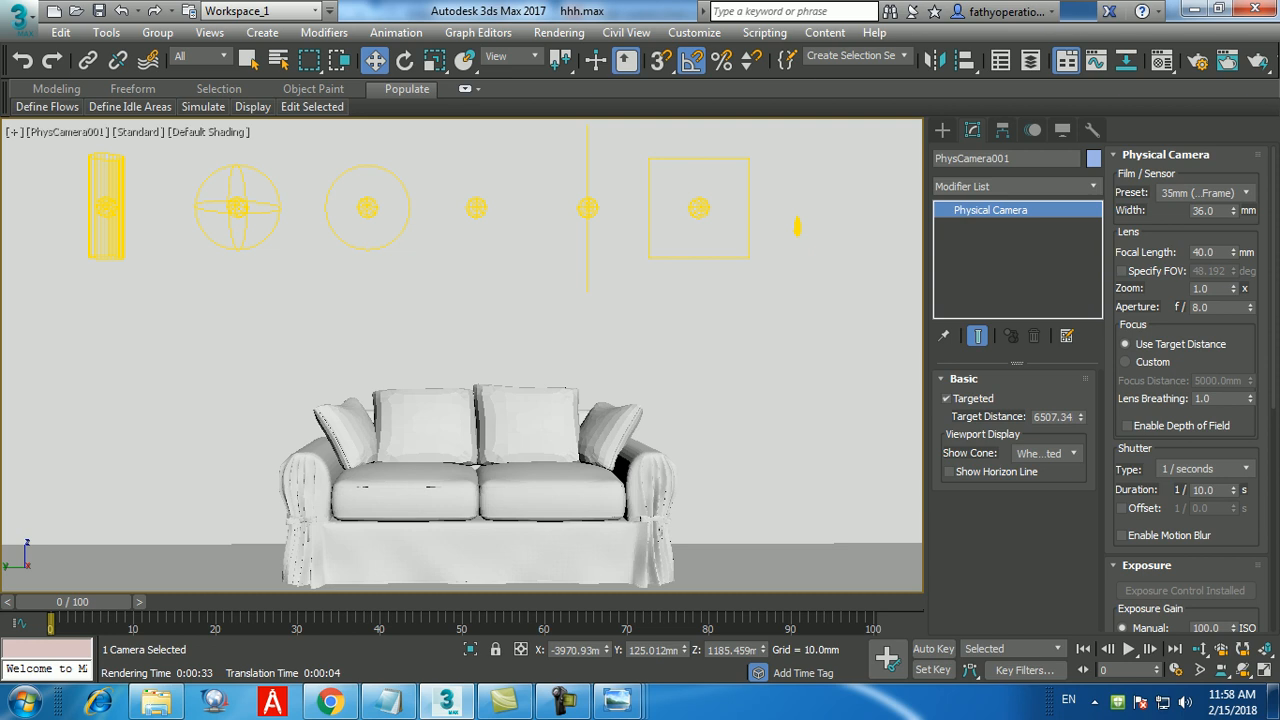
Step: Load 14.IES from the Desktop's NICE_IES\ies folder as the photometric web file of the free light beside the rectangular light
left_click(797, 226)
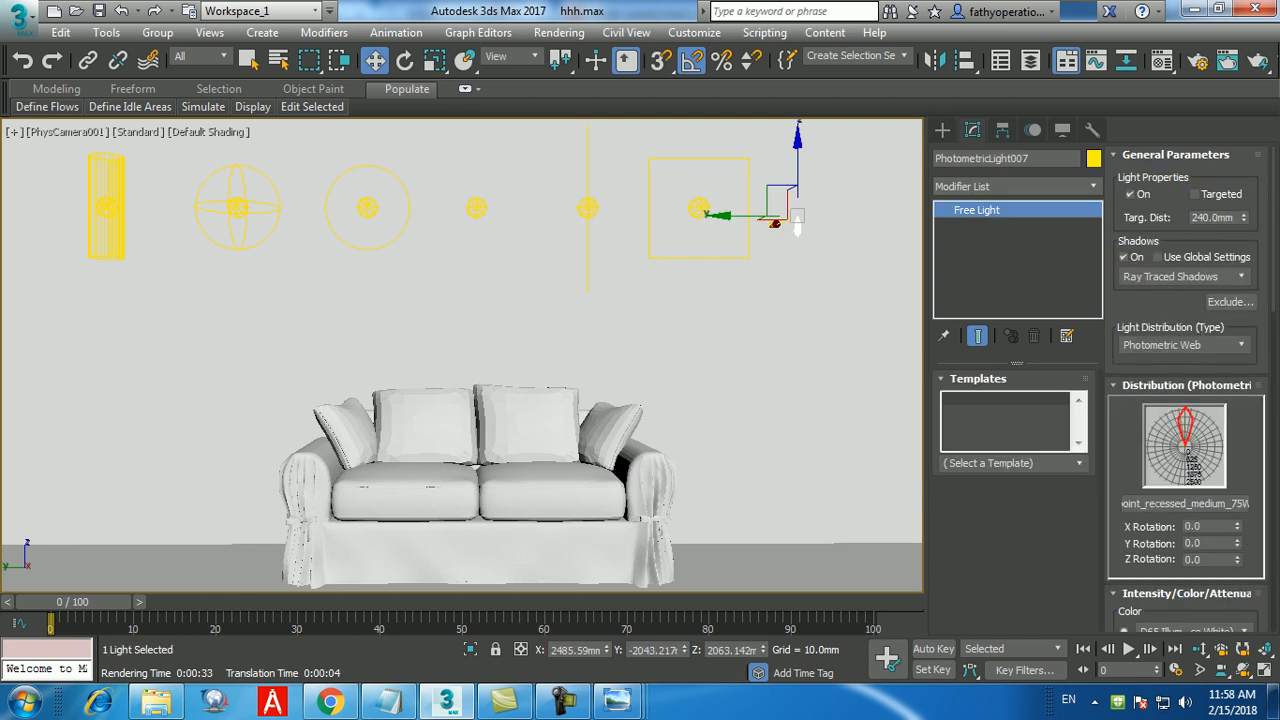
left_click(1185, 503)
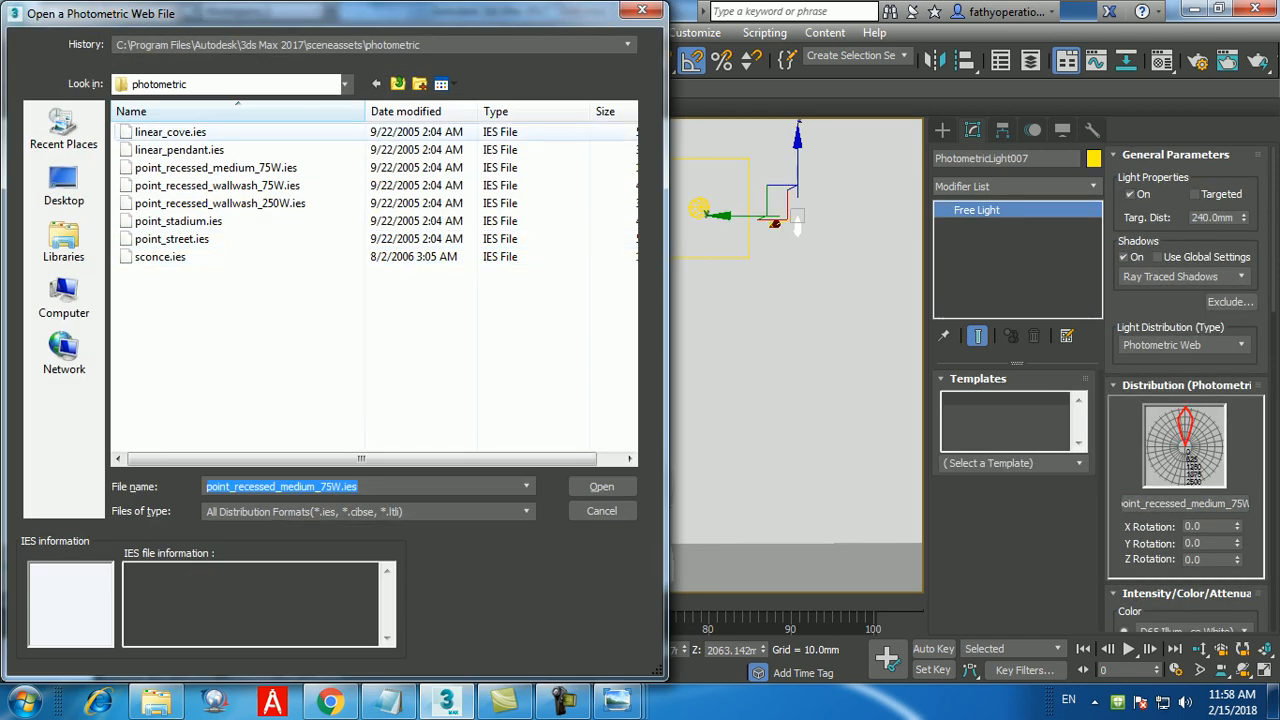
left_click(64, 185)
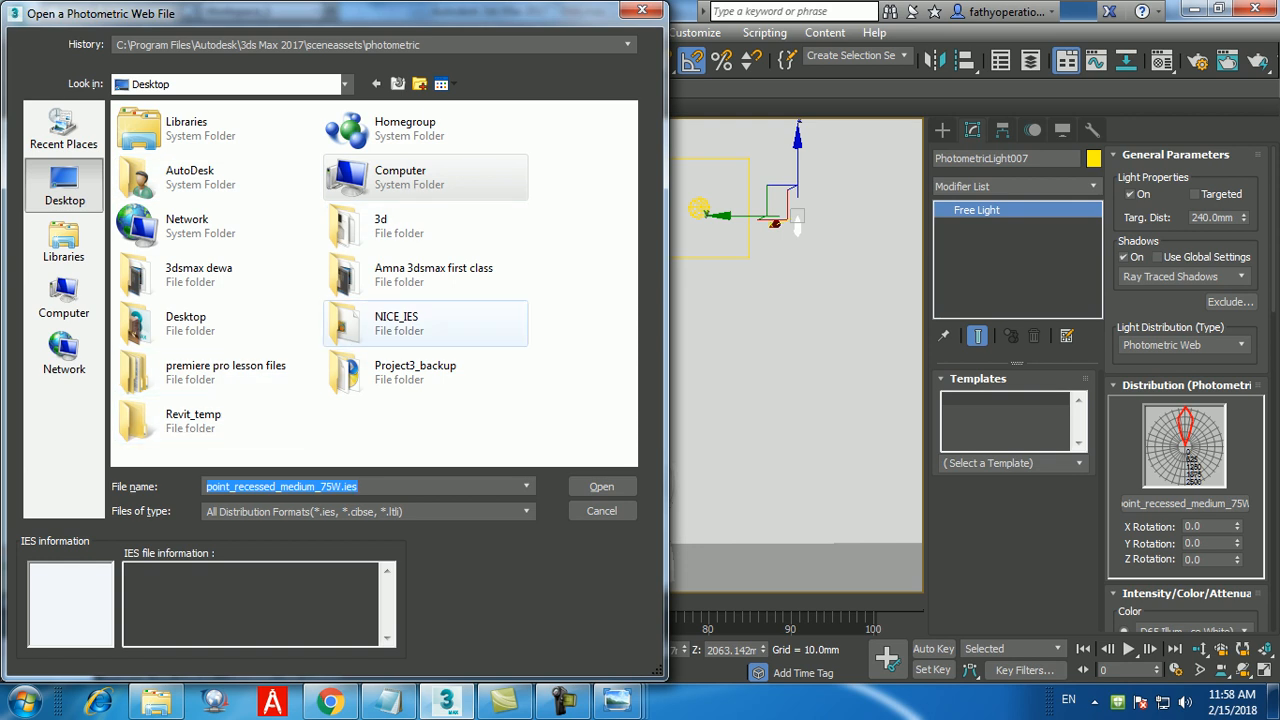
double_click(396, 320)
double_click(160, 160)
left_click(160, 257)
left_click(160, 293)
left_click(160, 346)
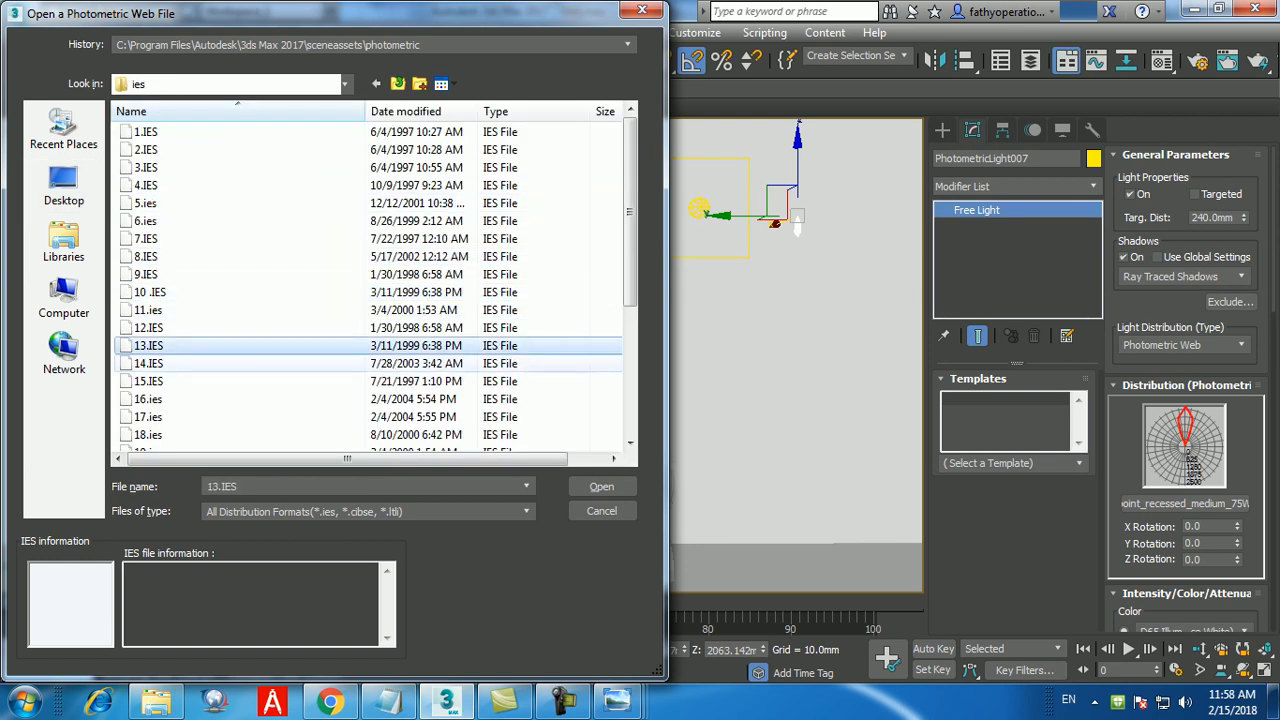
double_click(160, 364)
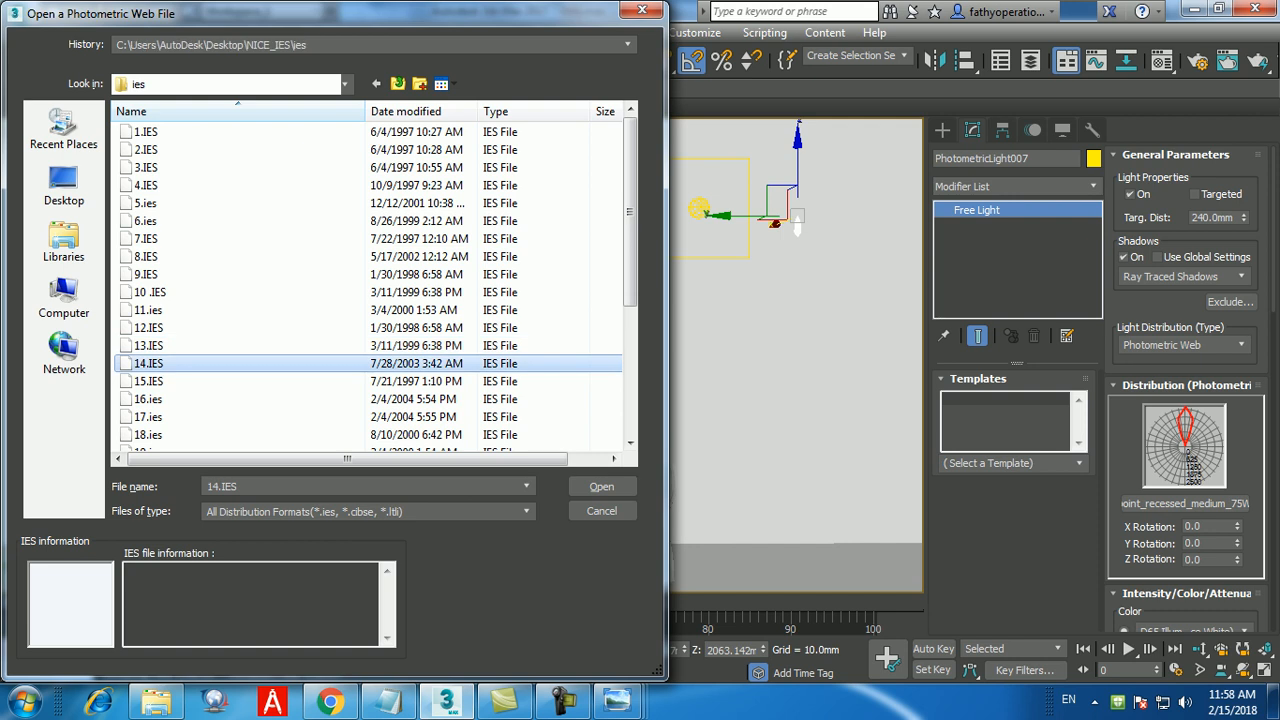